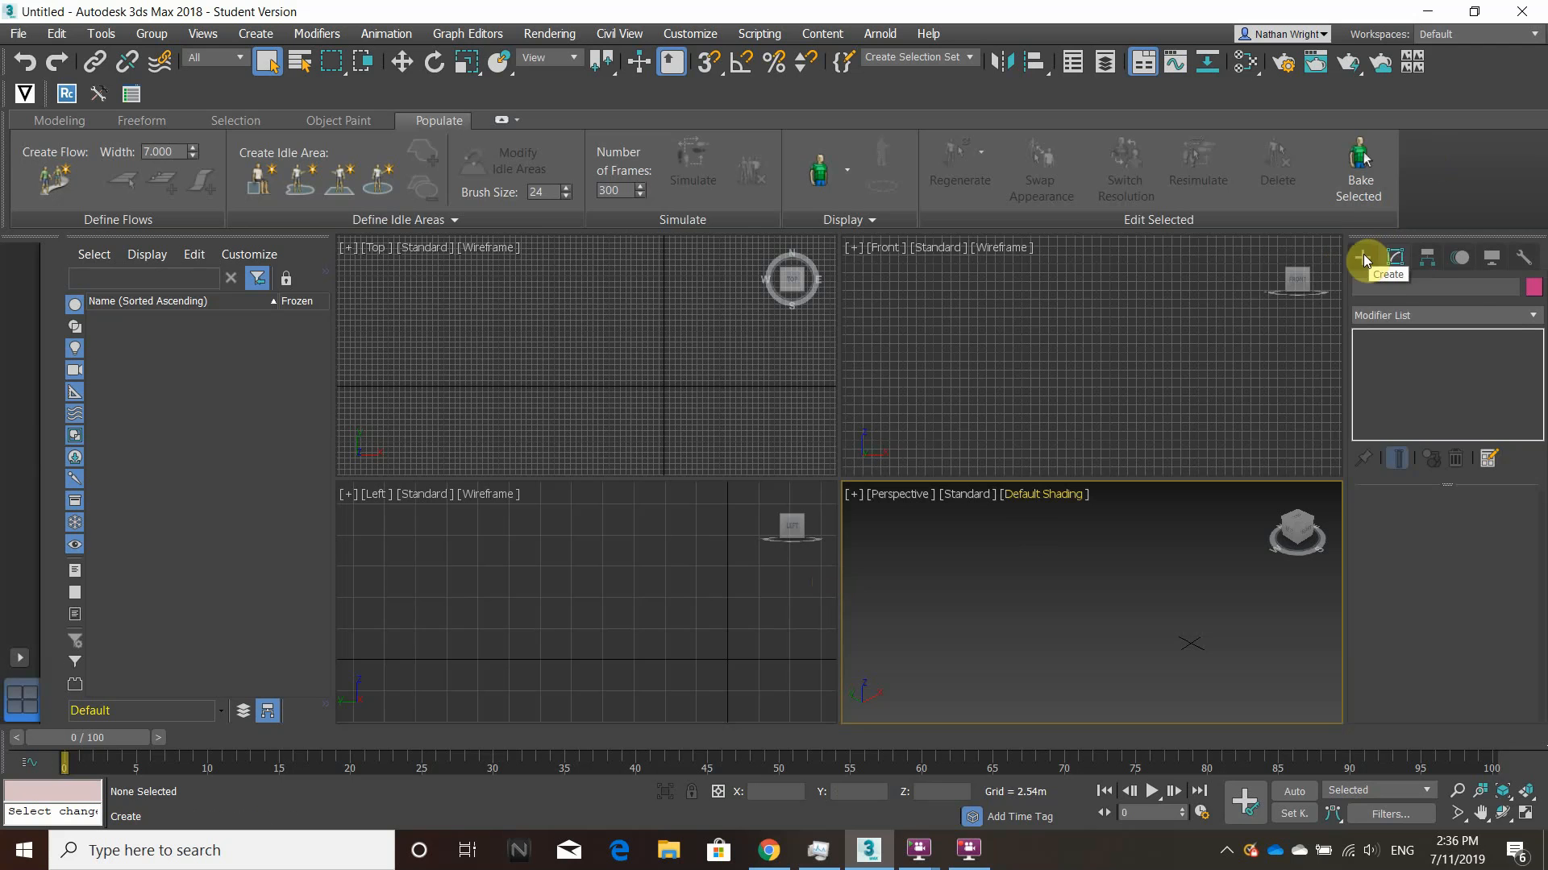
Draw an open gable-frame line in the Front view: vertical left post, sloped rafters meeting at a peak, and vertical right post.
left_click(1362, 256)
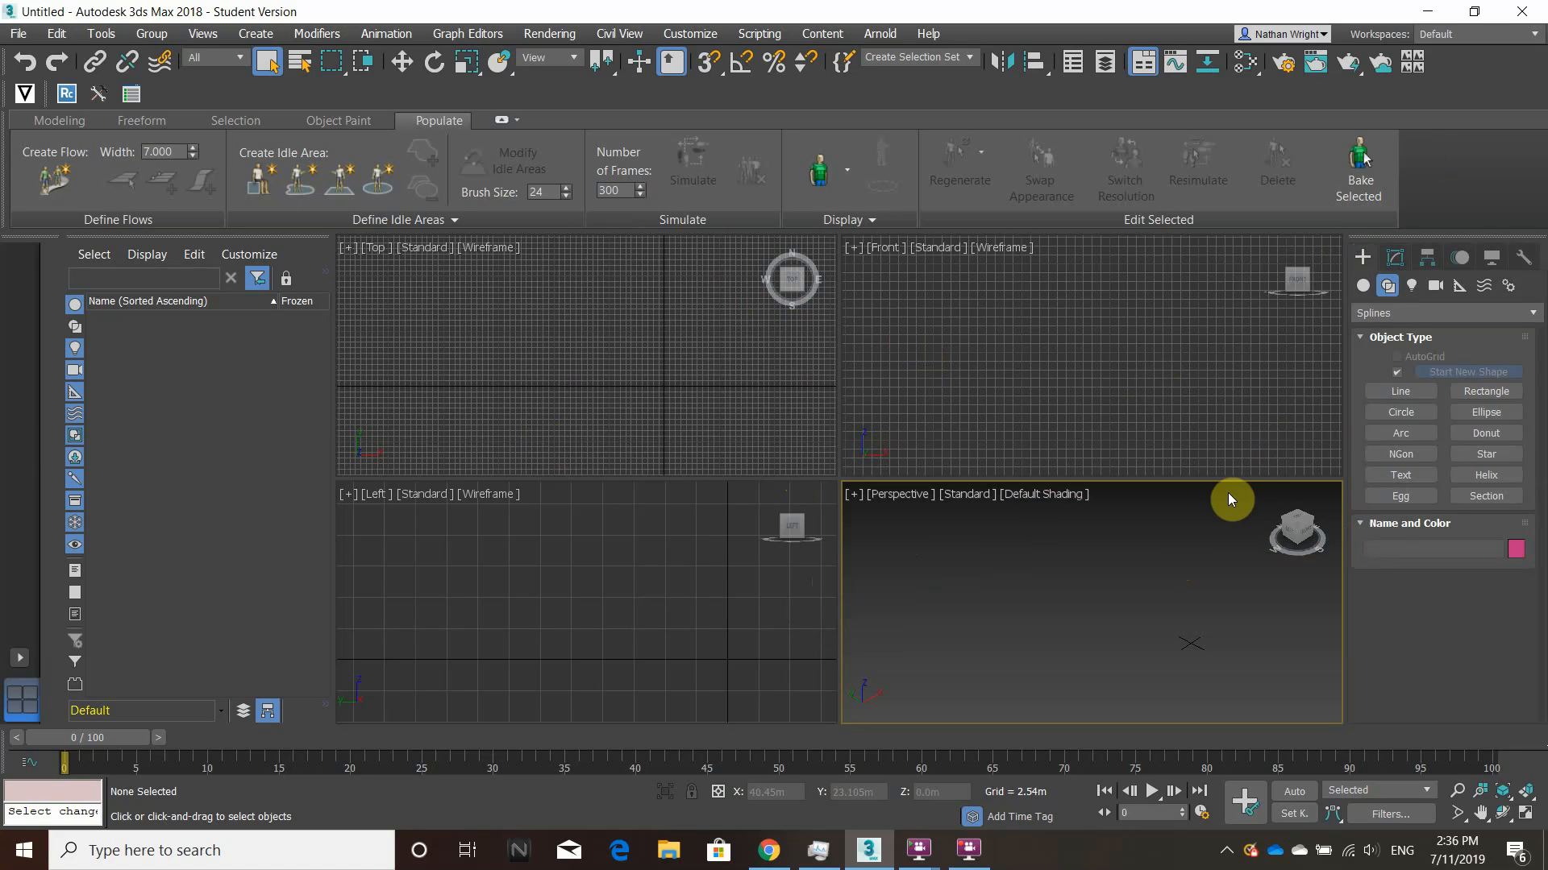
left_click(1398, 412)
left_click(1392, 391)
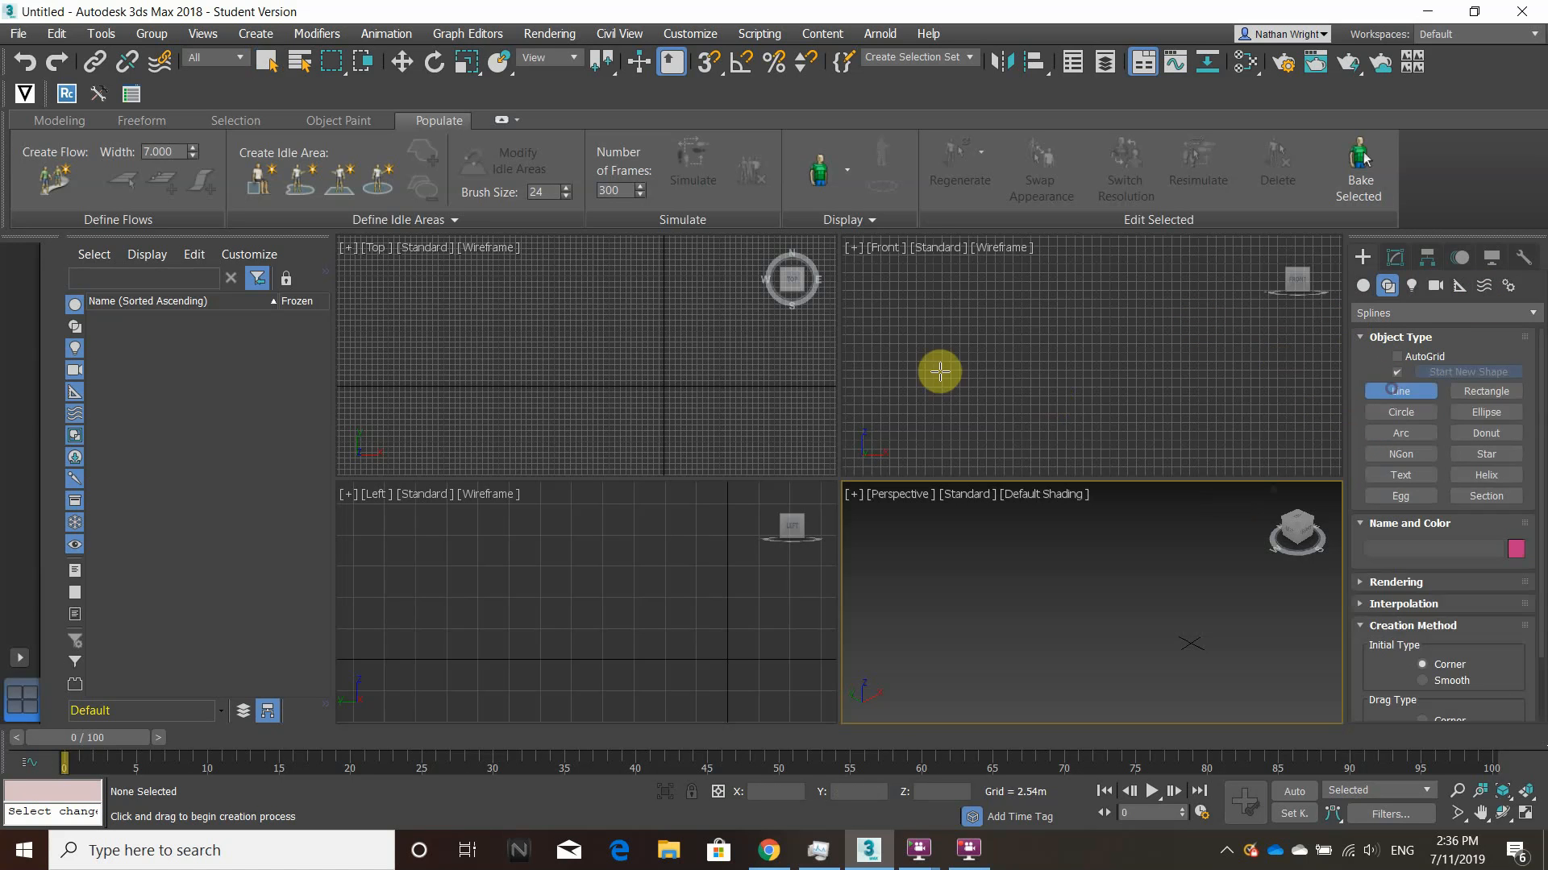
left_click(958, 404)
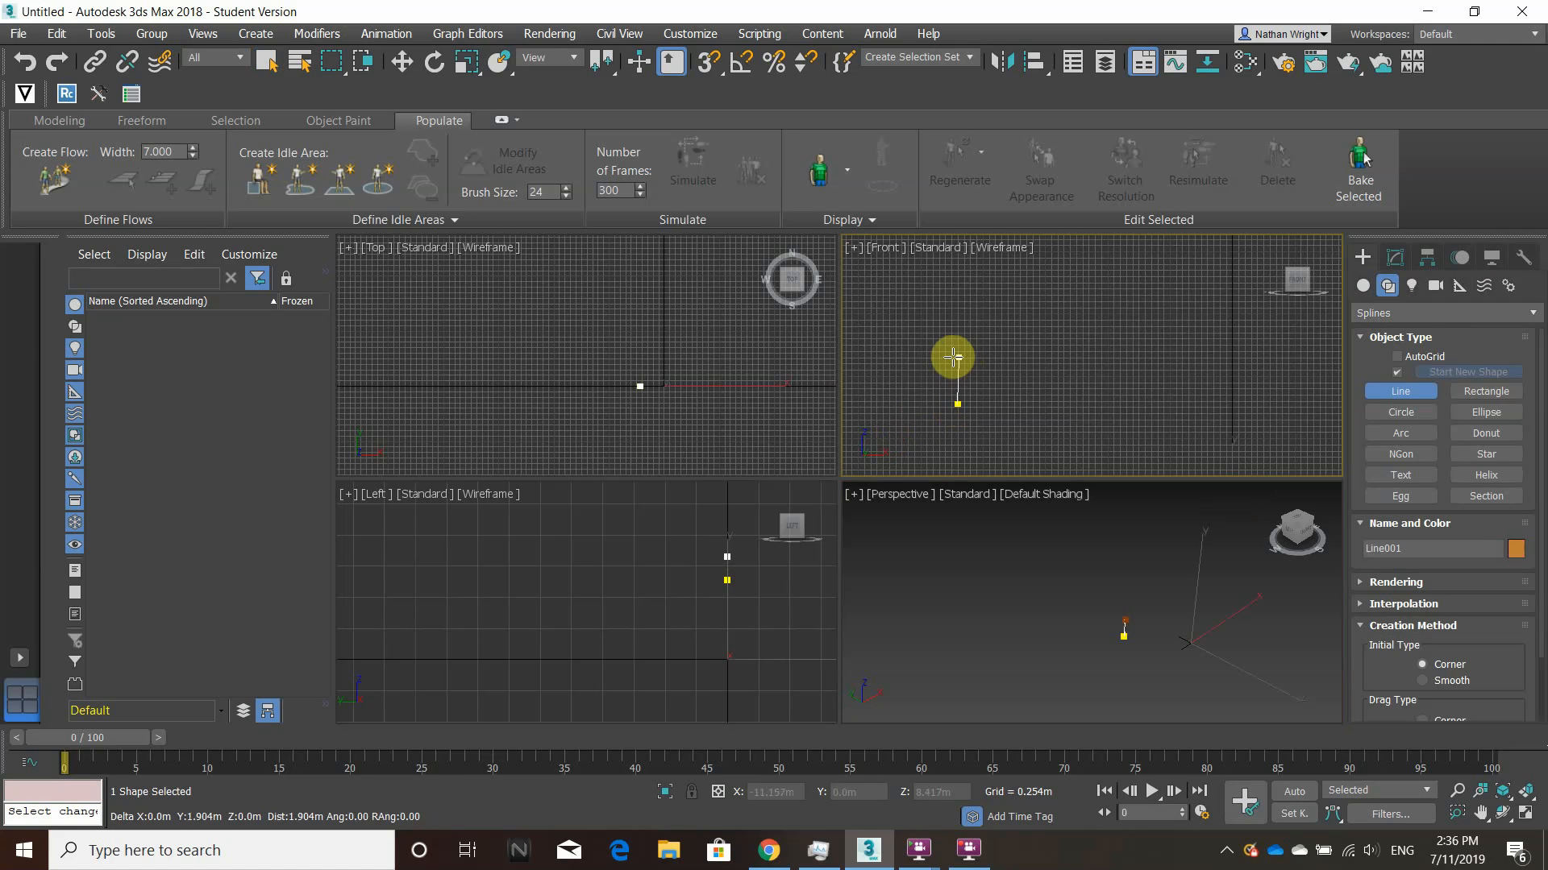
left_click(944, 302, "shift")
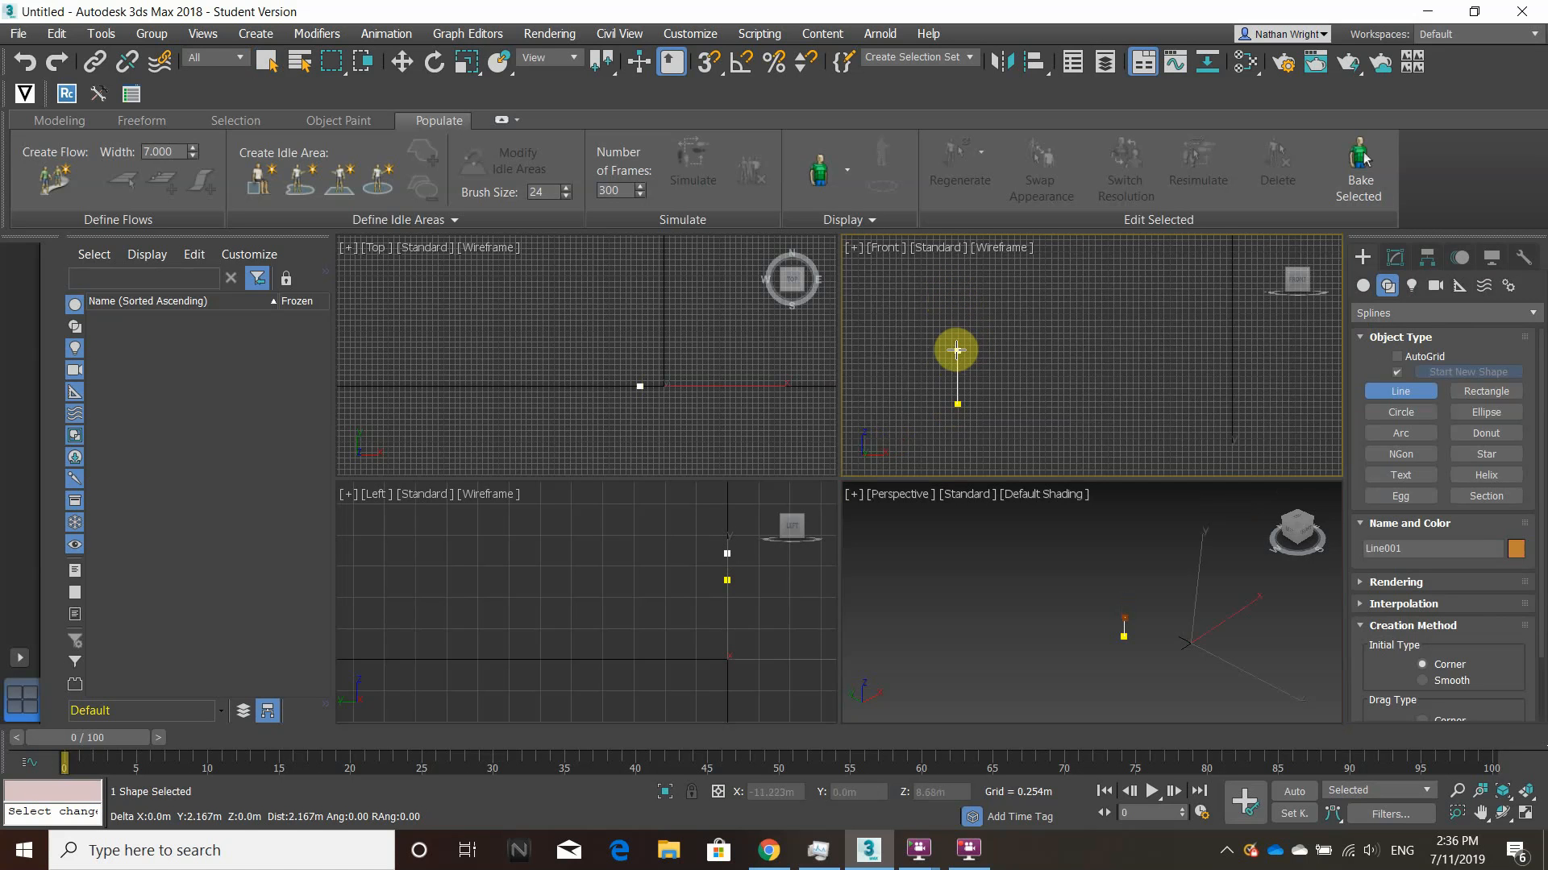
left_click(957, 350)
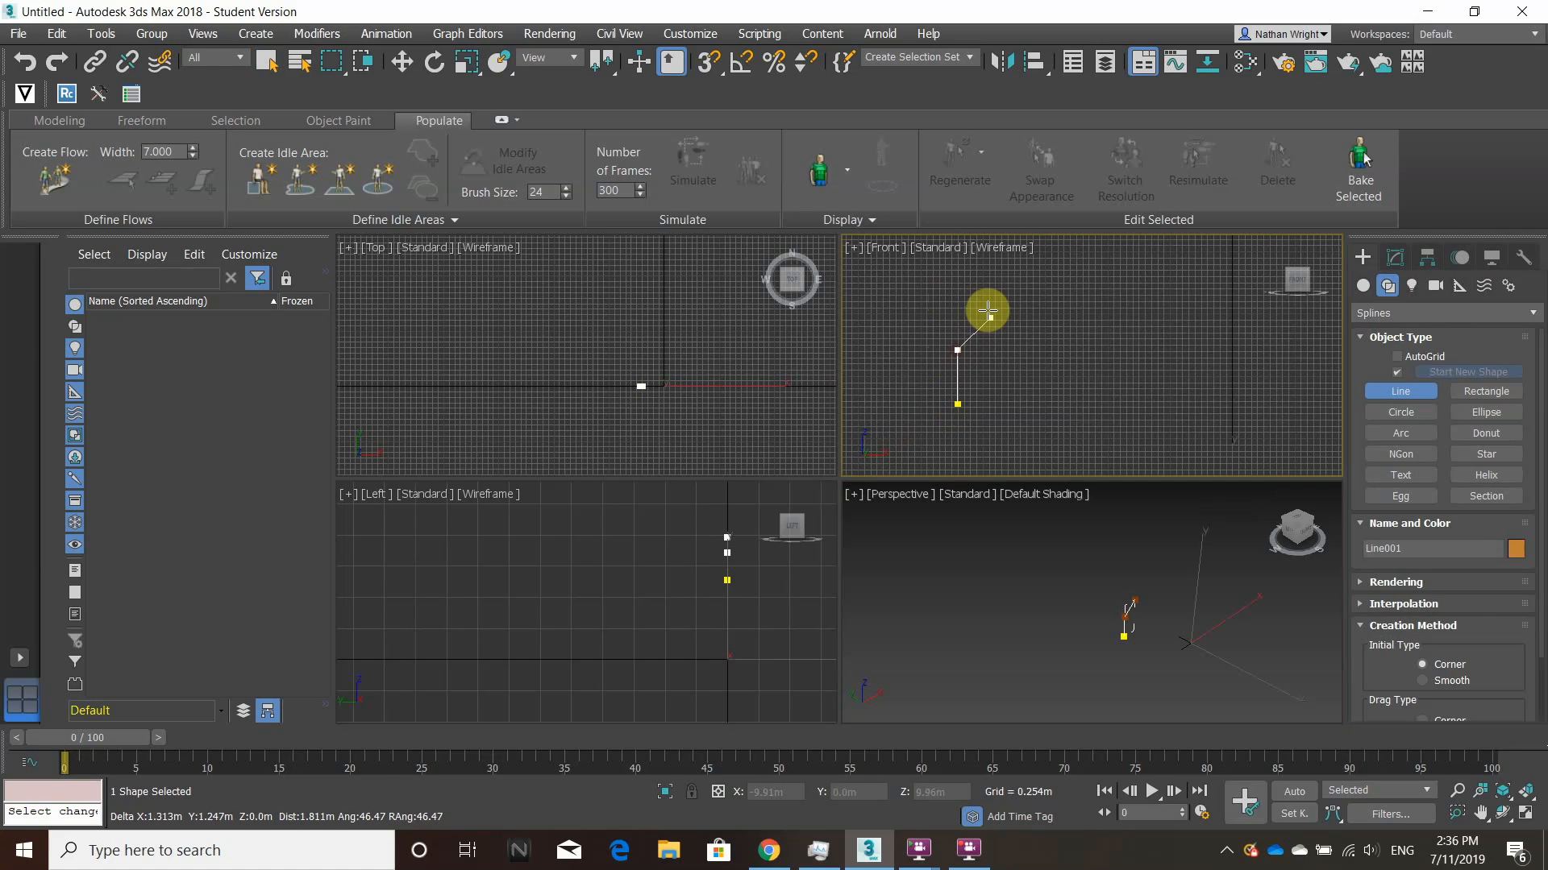
left_click(1012, 278)
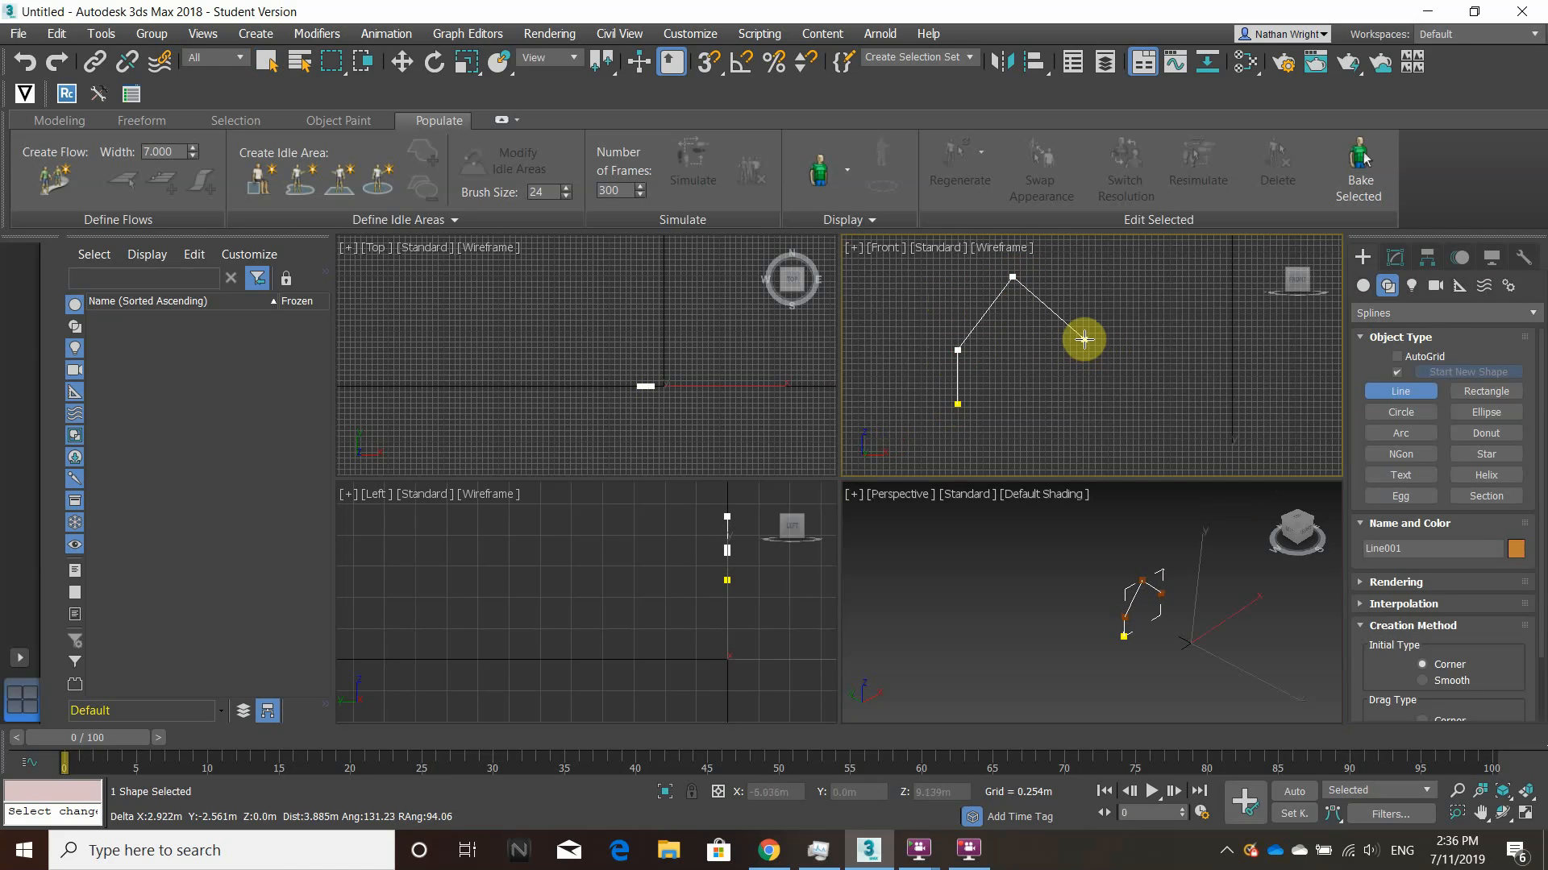
left_click(1072, 346)
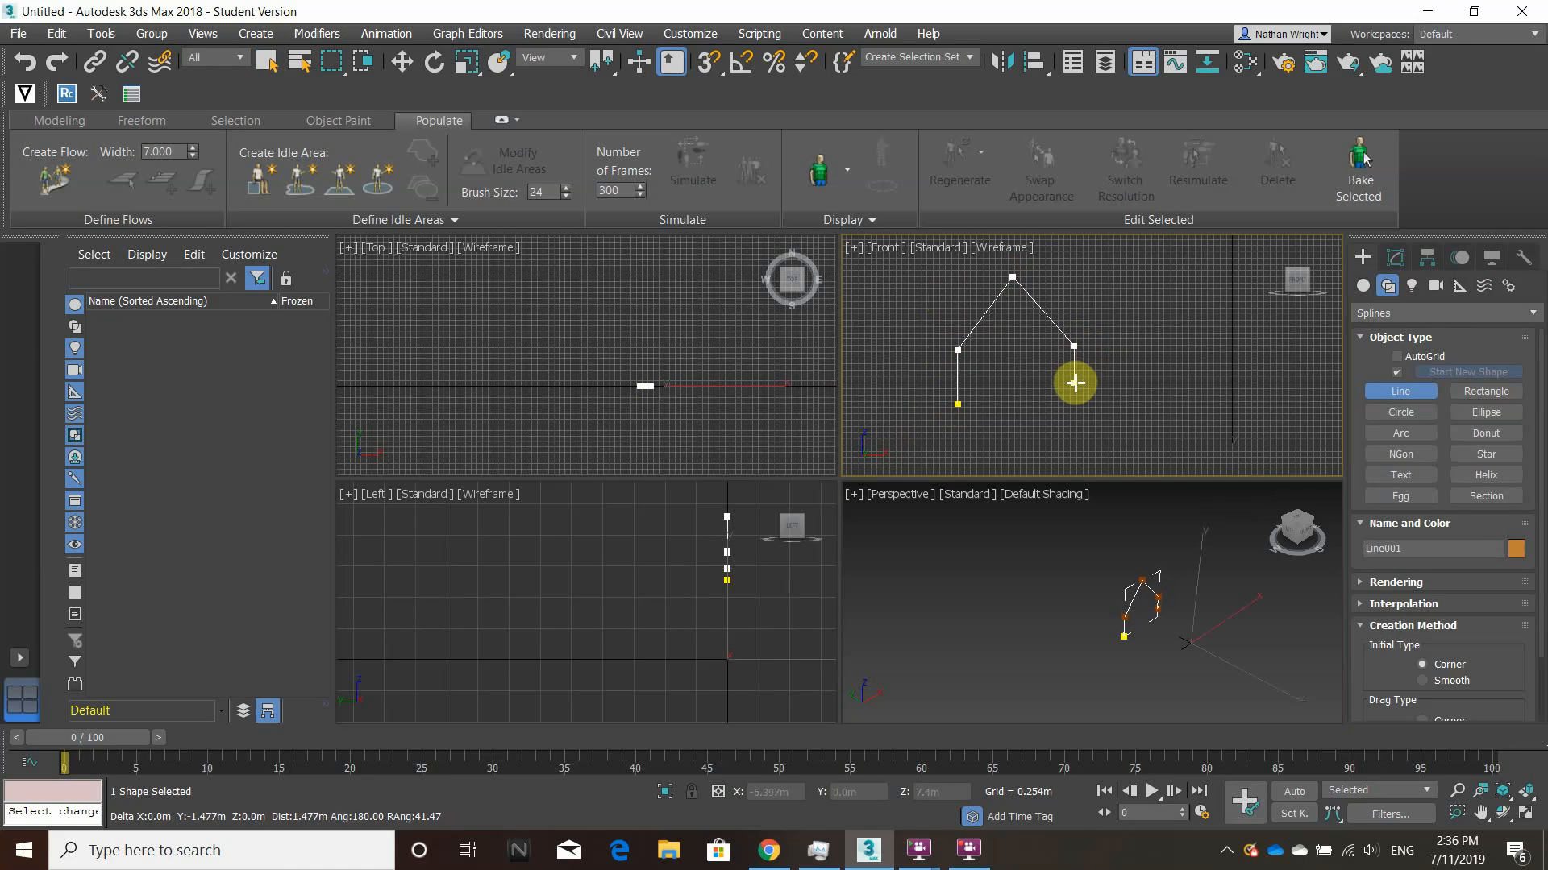
left_click(1077, 402, "shift")
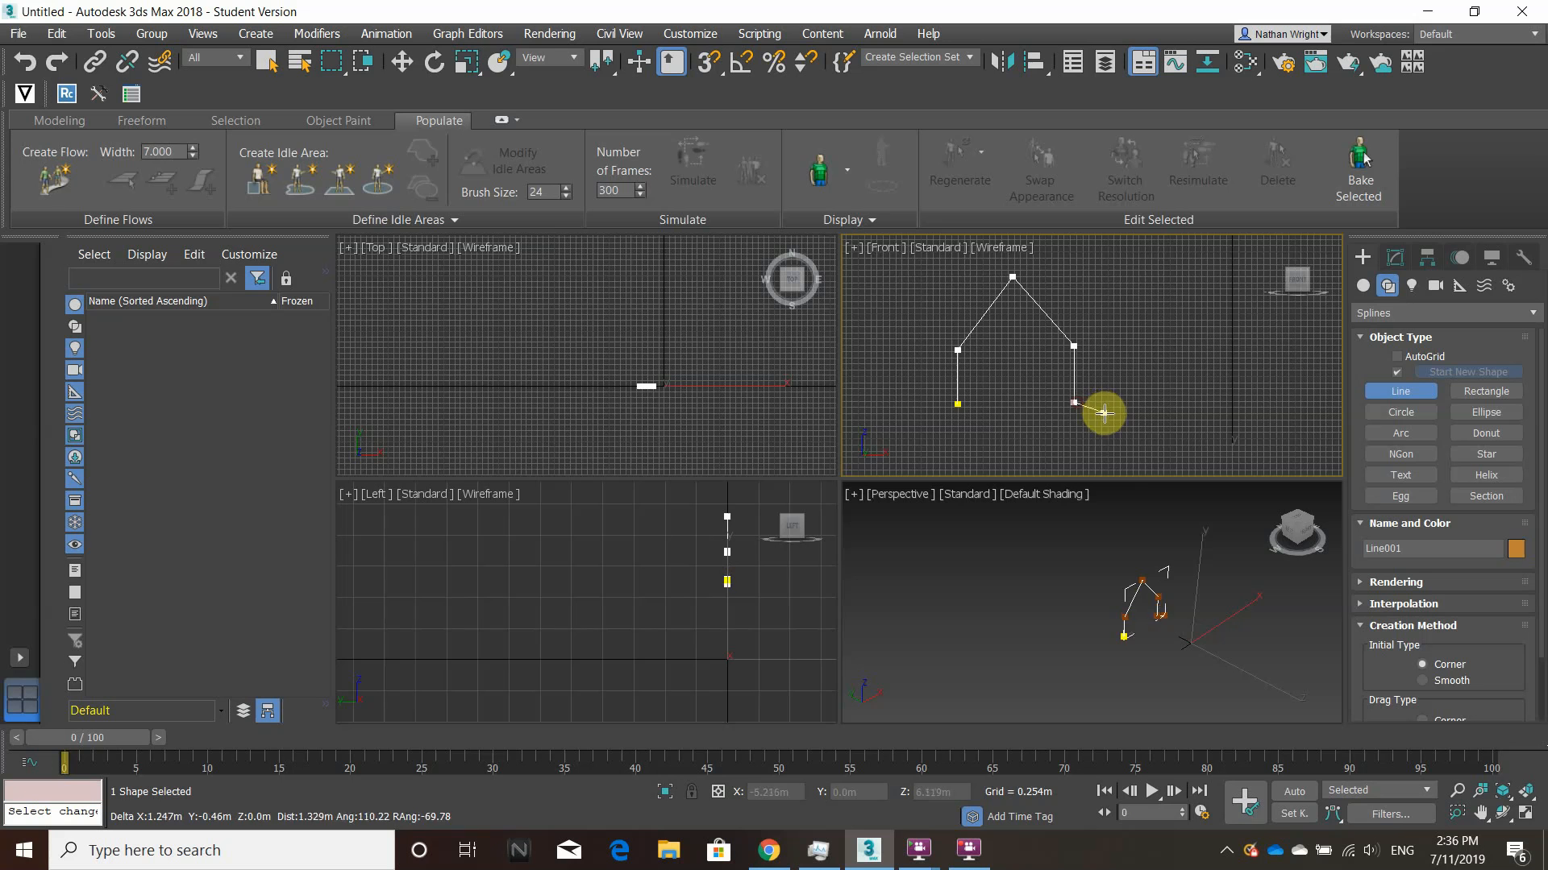
right_click(1095, 408)
Switch the shape category to Extended Splines and activate the WRectangle tool.
scroll(1046, 398, "up", 2)
scroll(1031, 394, "up", 3)
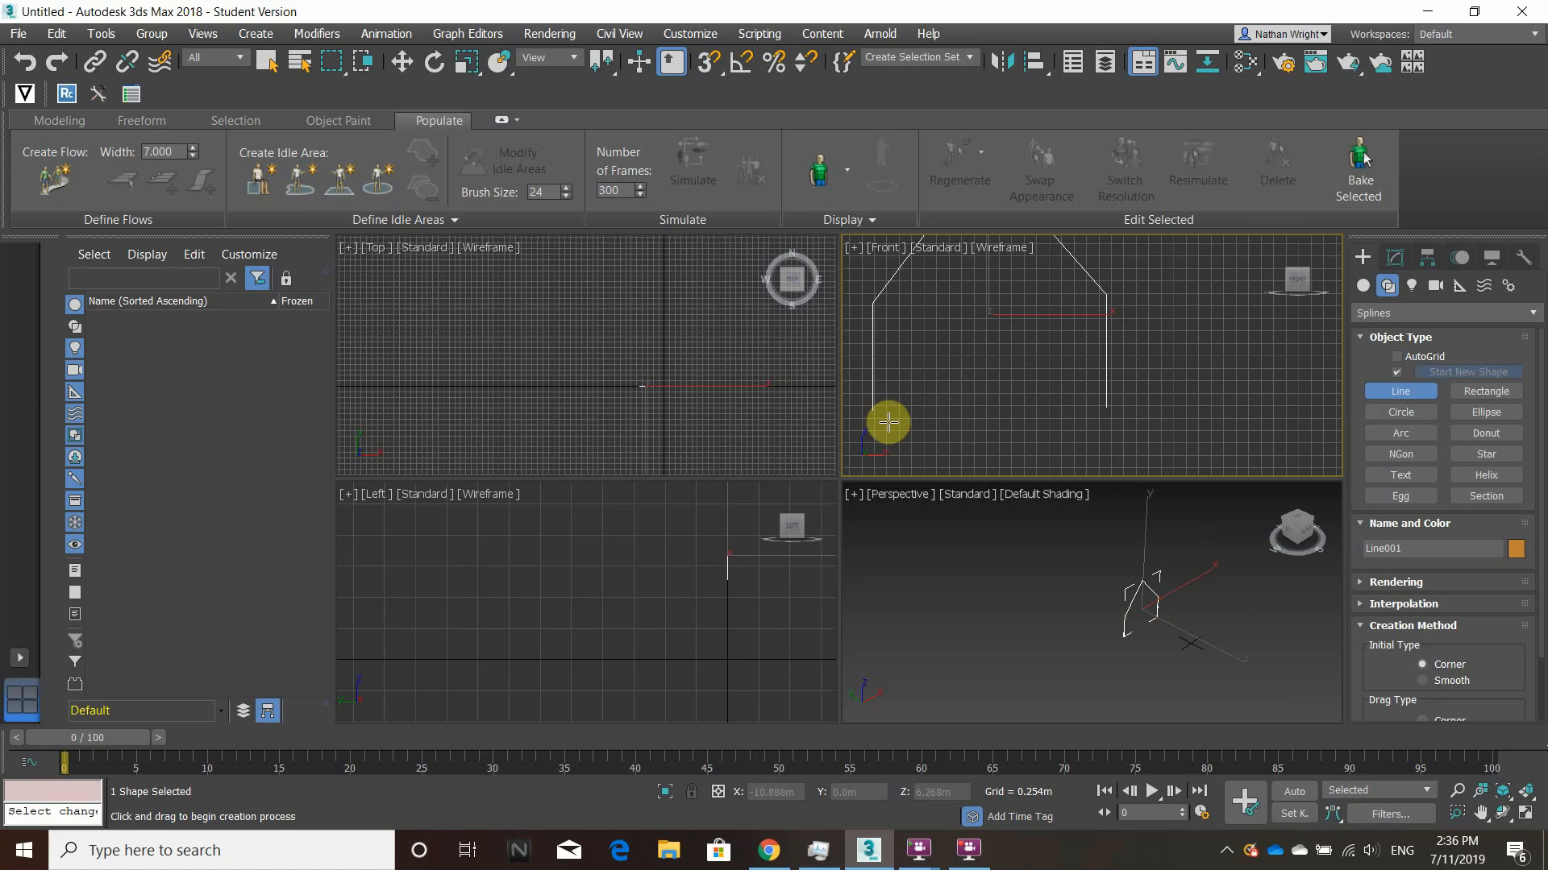
left_click(1397, 314)
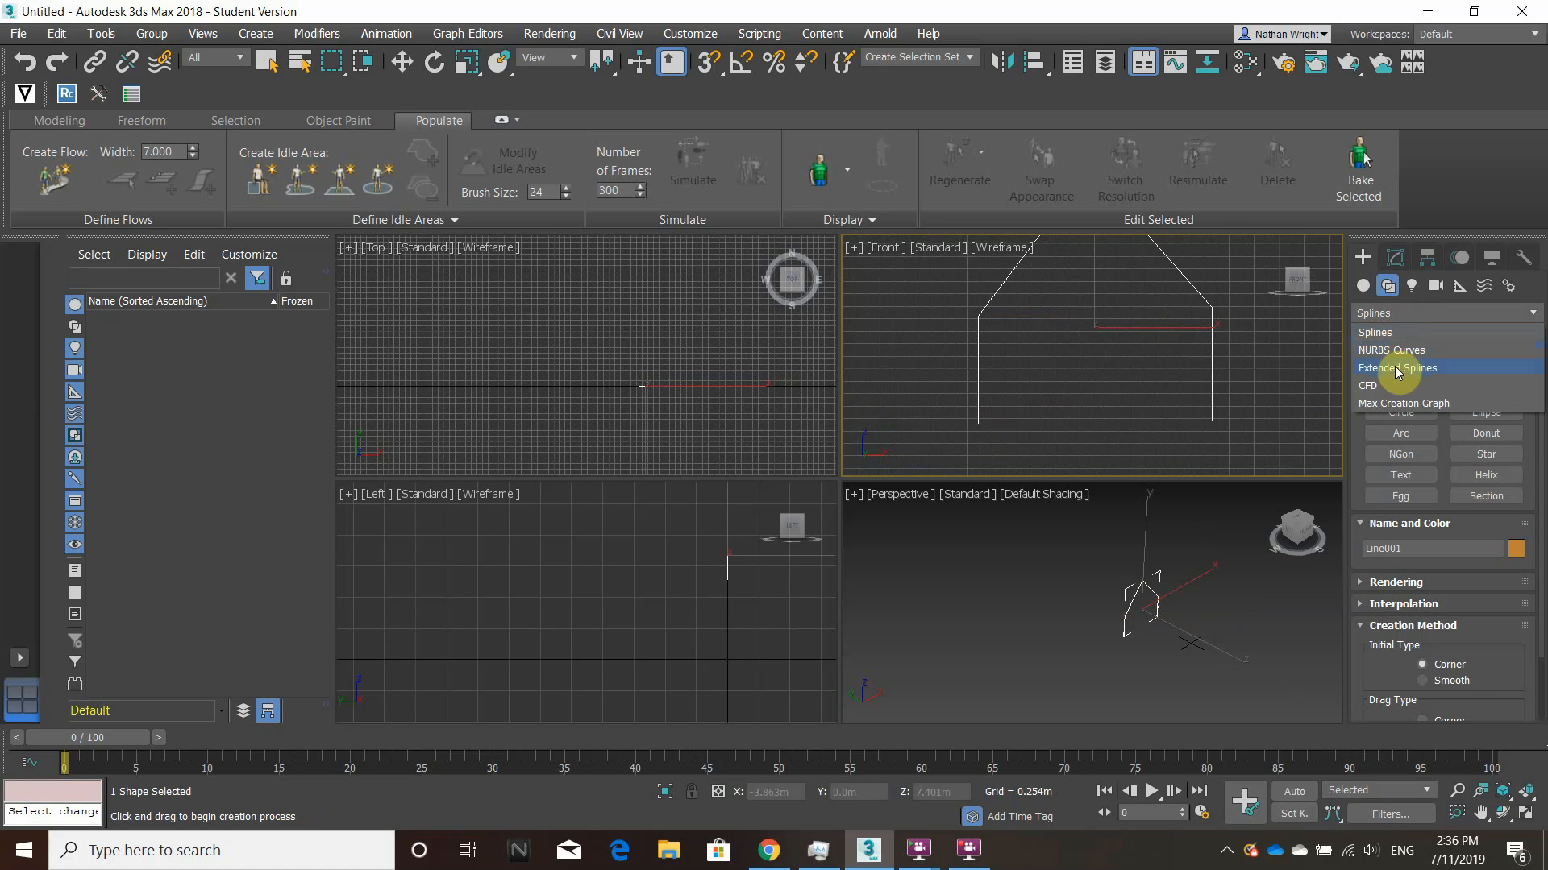
left_click(1397, 368)
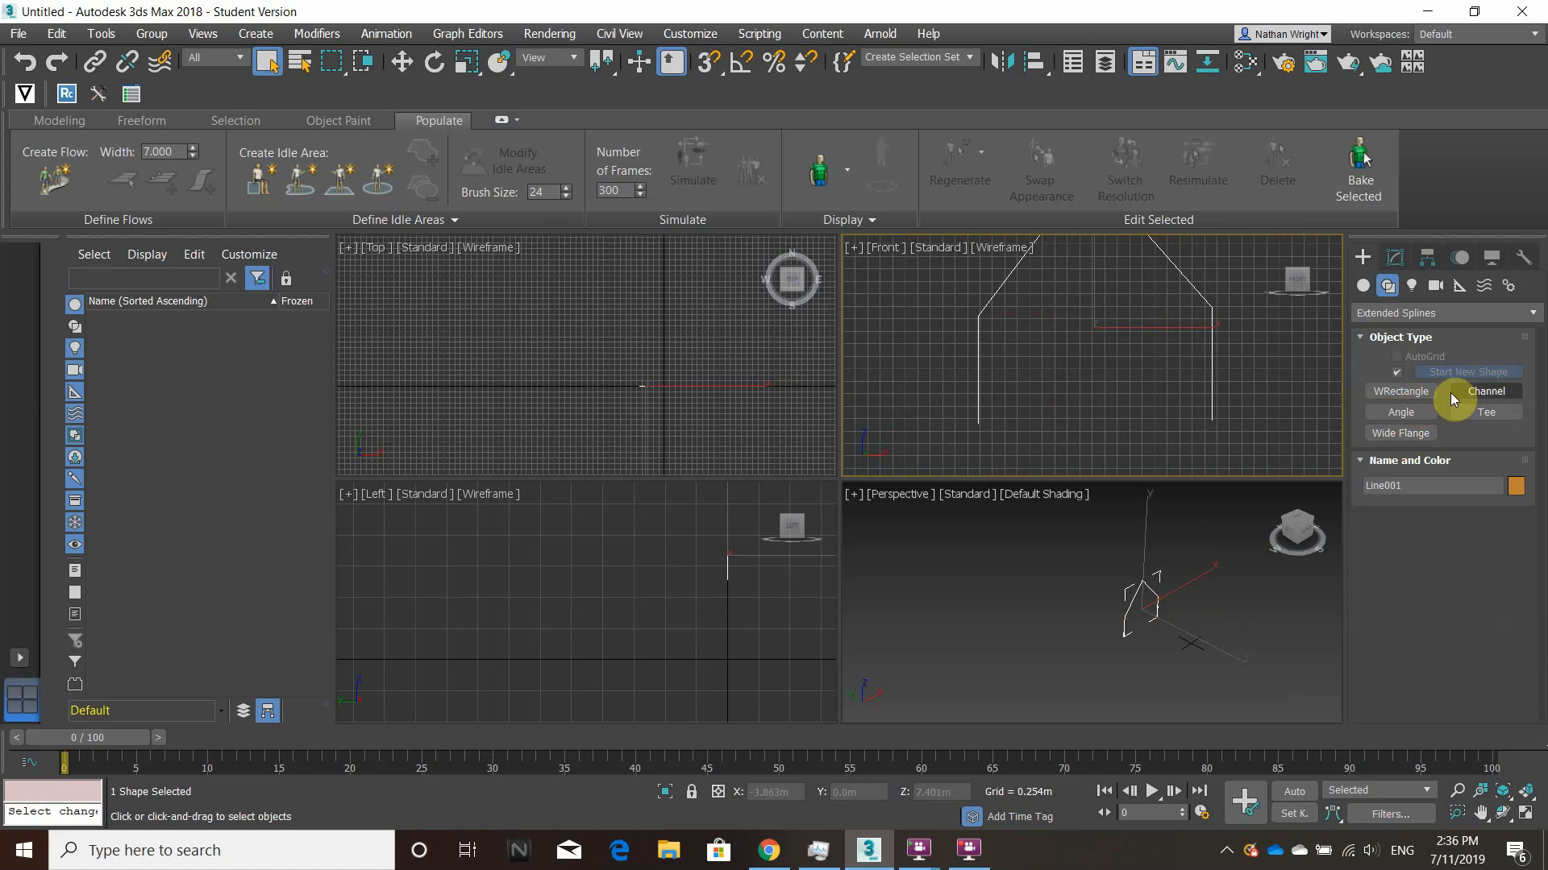
left_click(1386, 394)
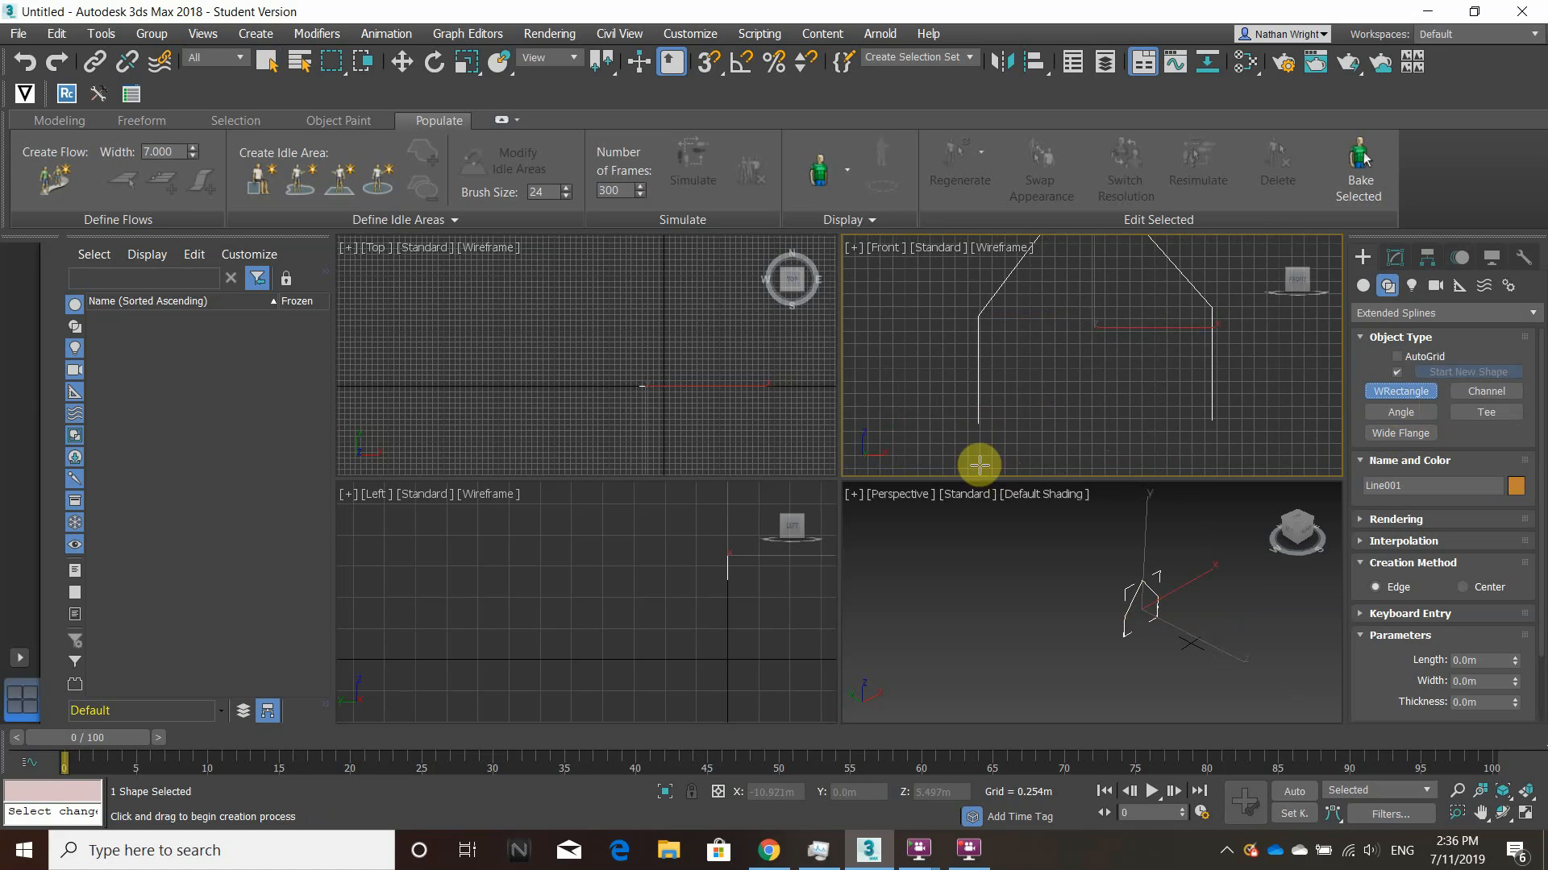
scroll(992, 436, "up", 2)
left_click_drag(985, 399, 1010, 431)
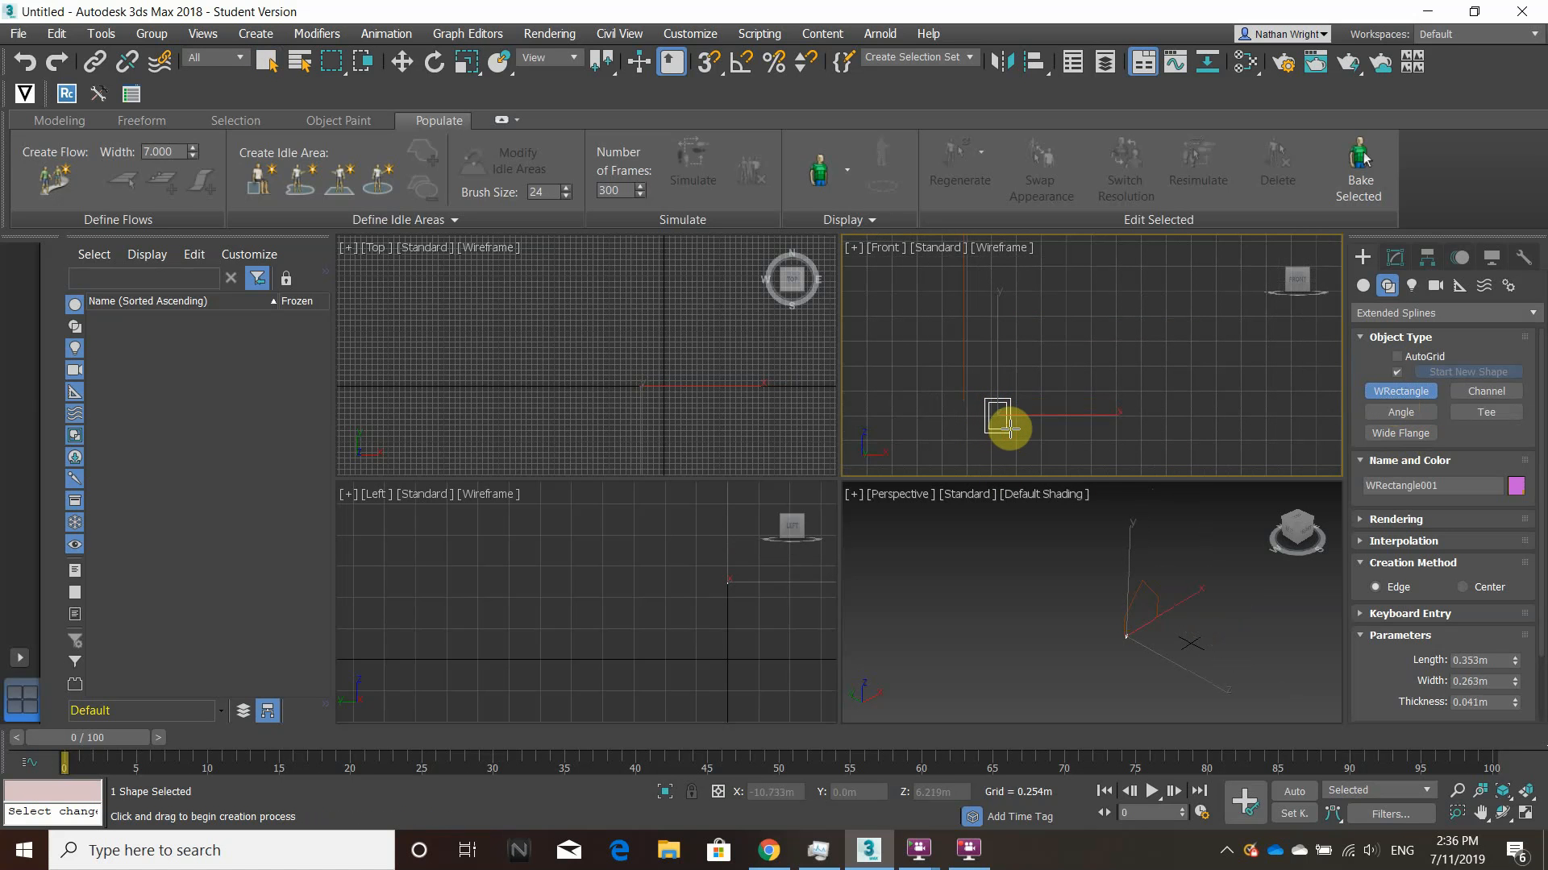
scroll(1017, 443, "down", 4)
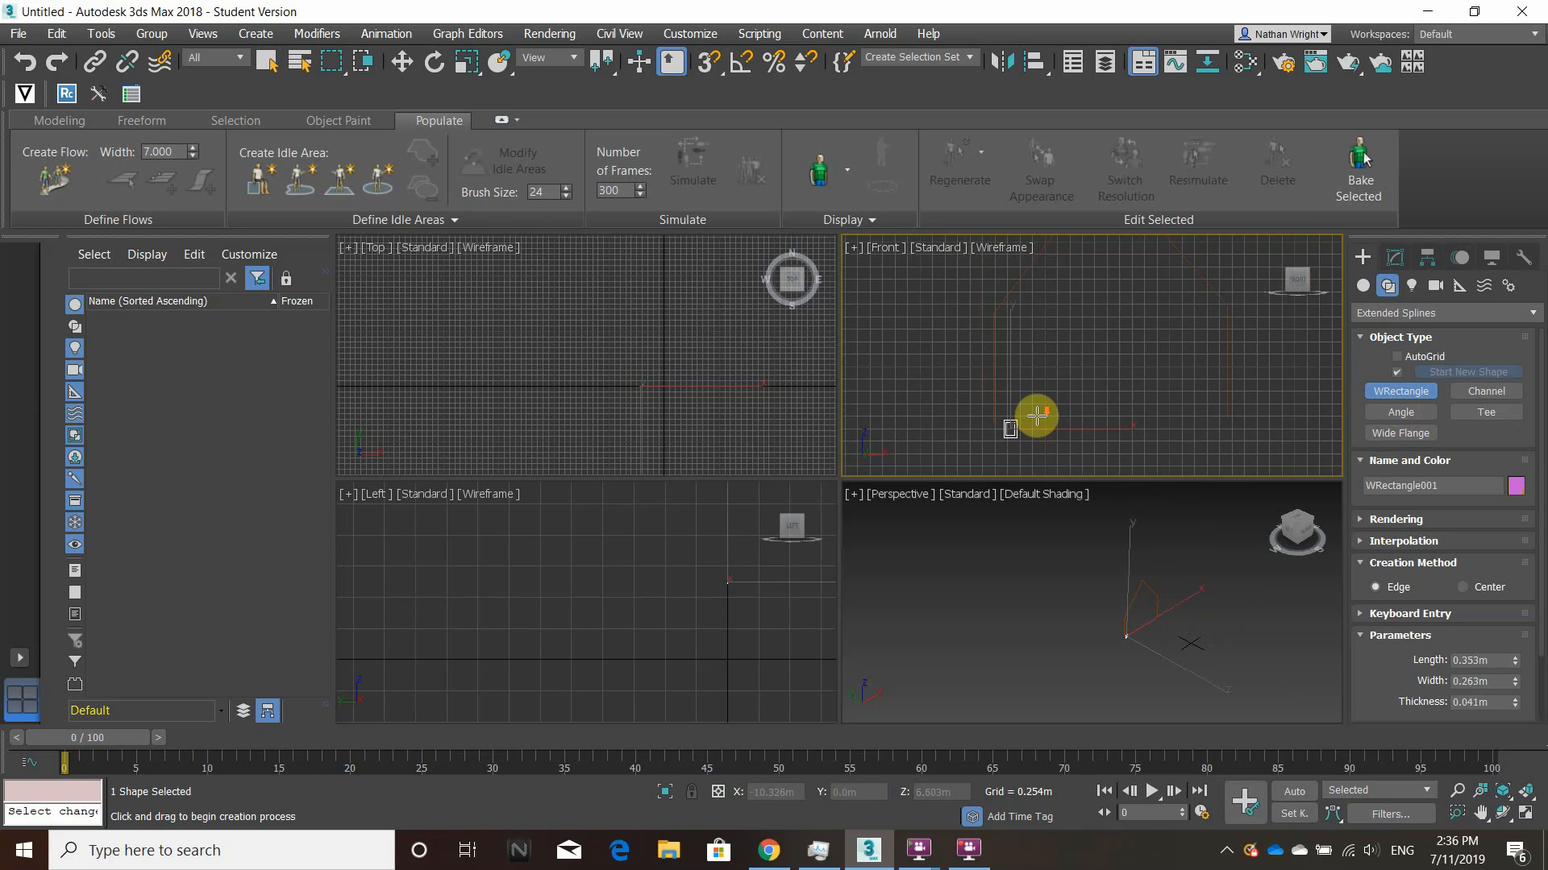
scroll(1013, 441, "up", 2)
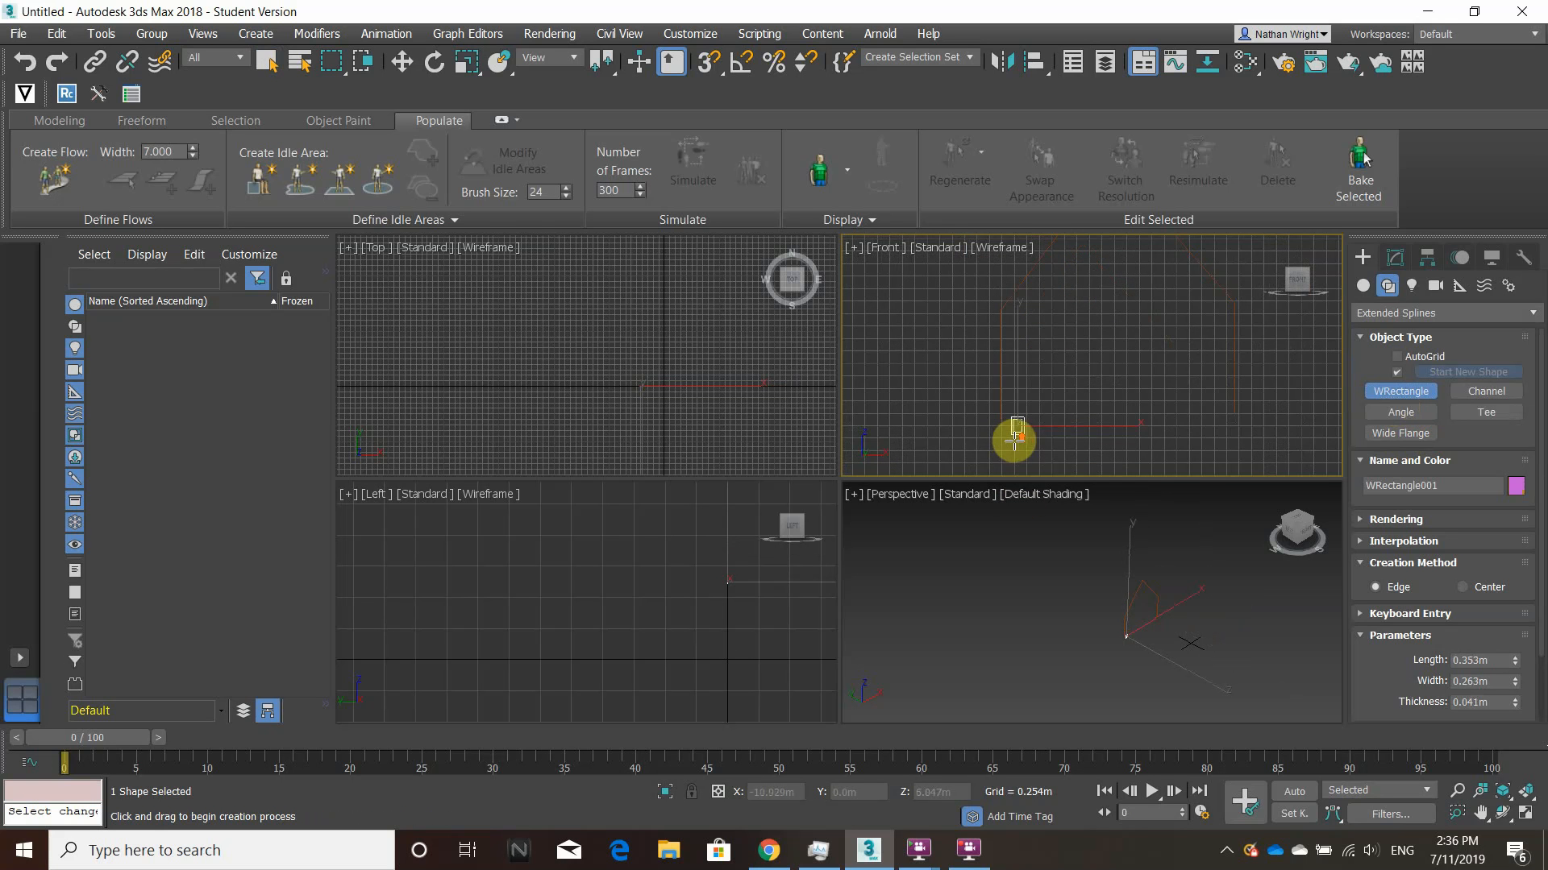
key("ctrl+z")
Draw a walled rectangle beside the left post's foot, about 0.14 m long, 0.254 m wide and 0.017 m thick.
scroll(1015, 417, "up", 2)
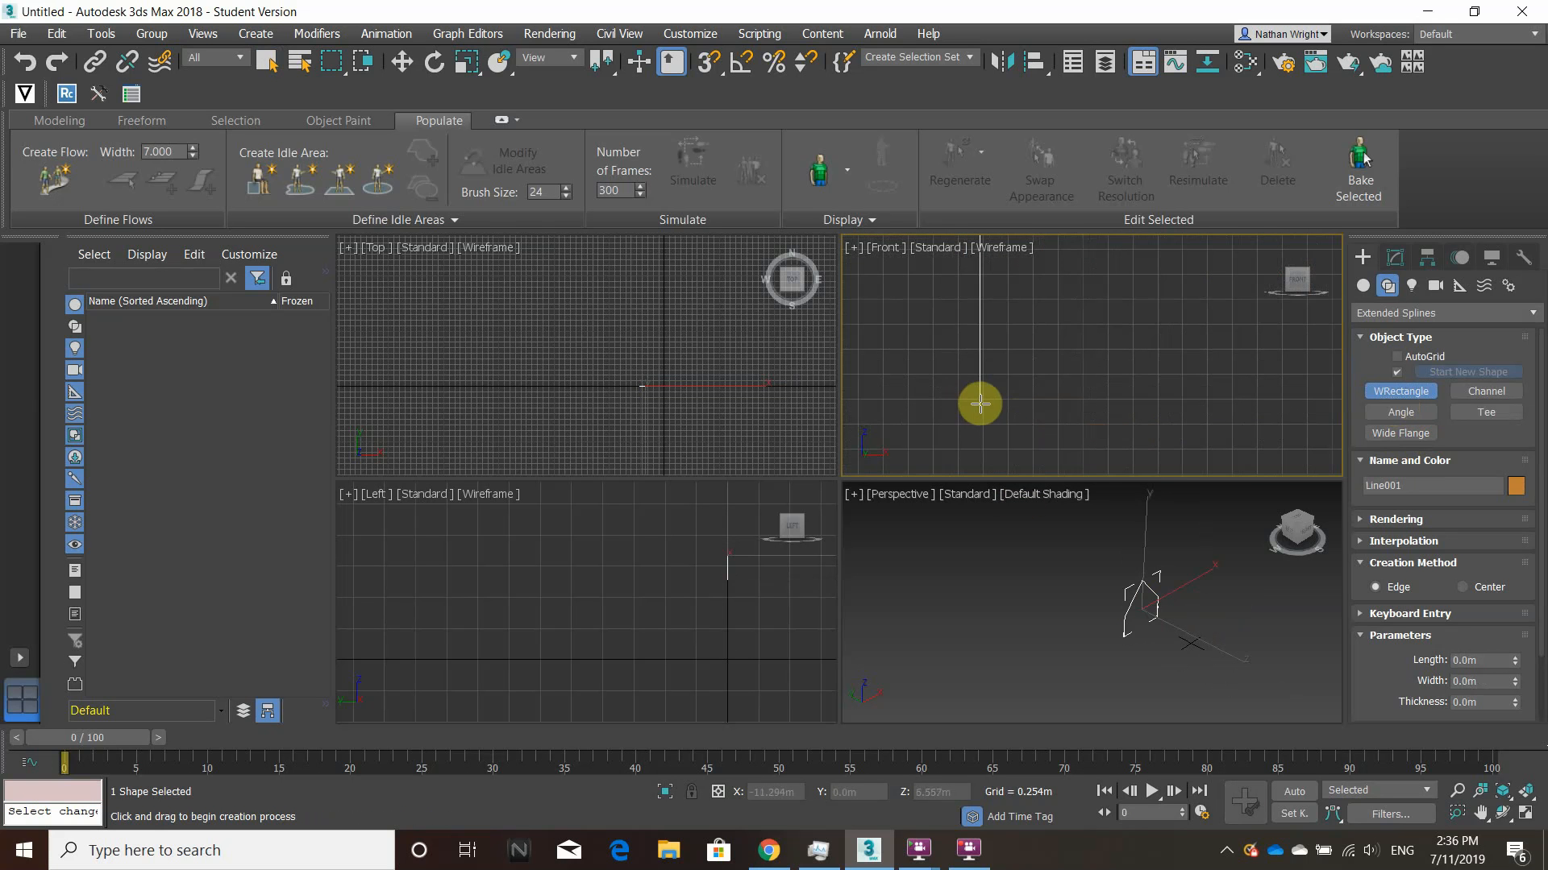
left_click_drag(998, 407, 1022, 421)
left_click(1016, 418)
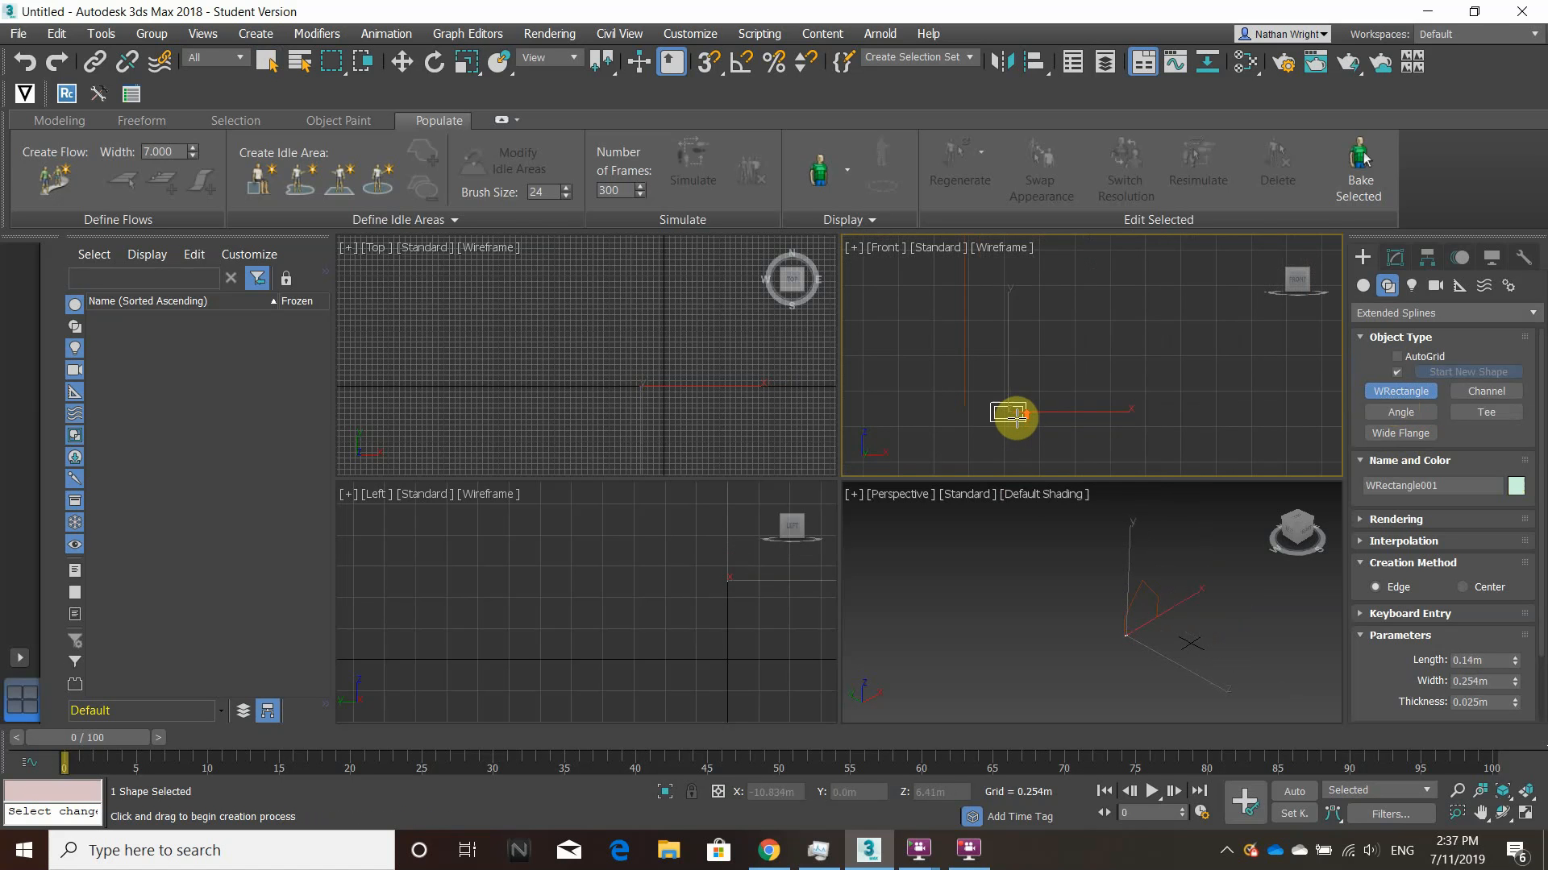
scroll(1017, 425, "down", 5)
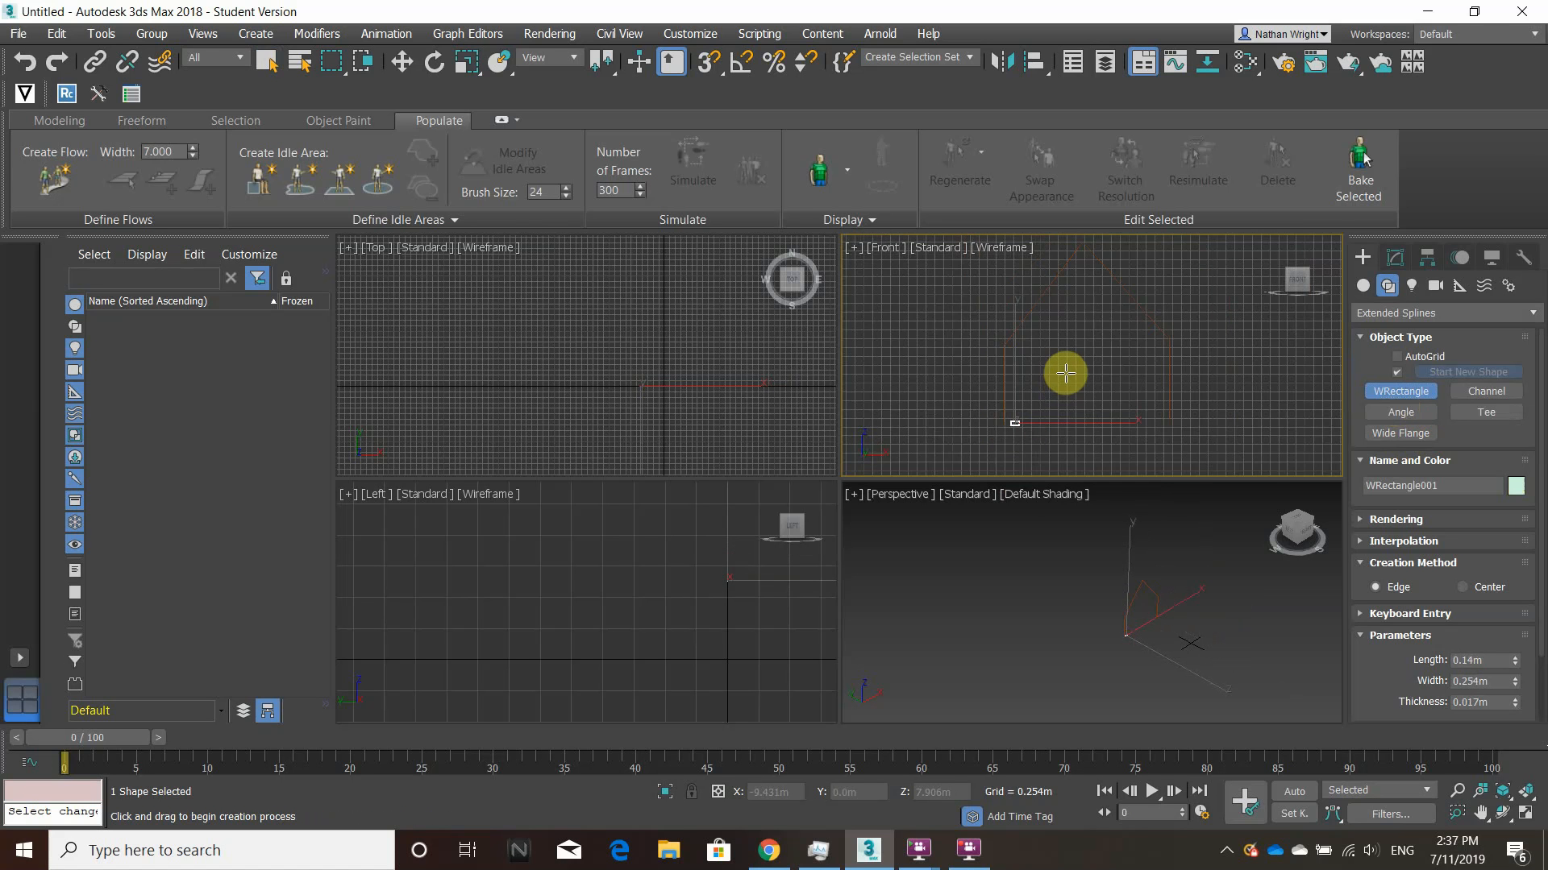
scroll(1067, 373, "up", 2)
right_click(1103, 468)
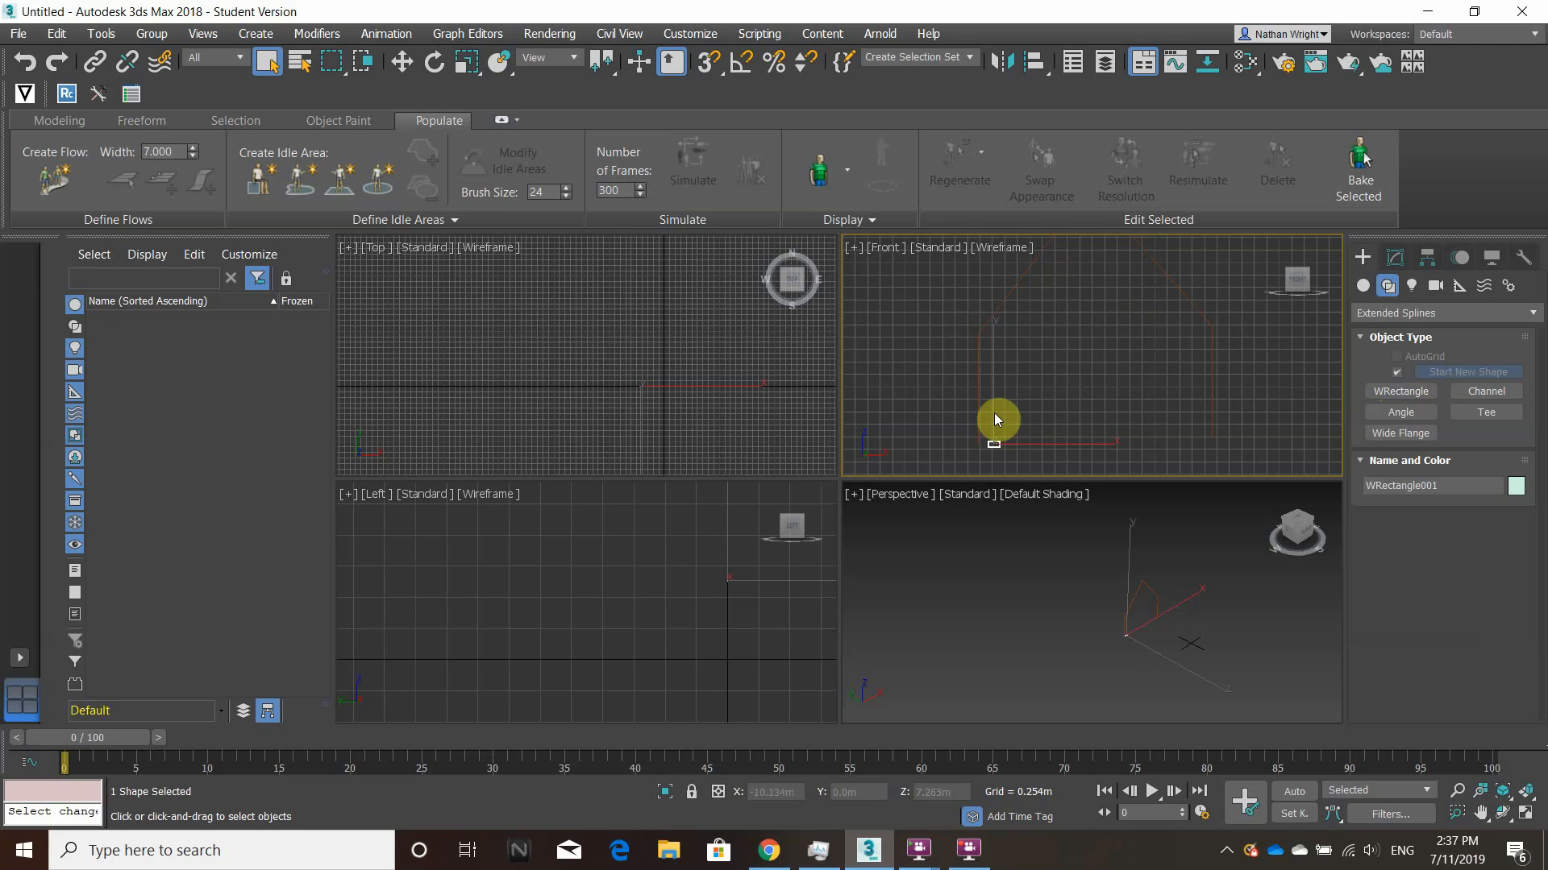
Loft the gable line as a compound object, using the small walled rectangle as its cross-section shape.
left_click(1362, 285)
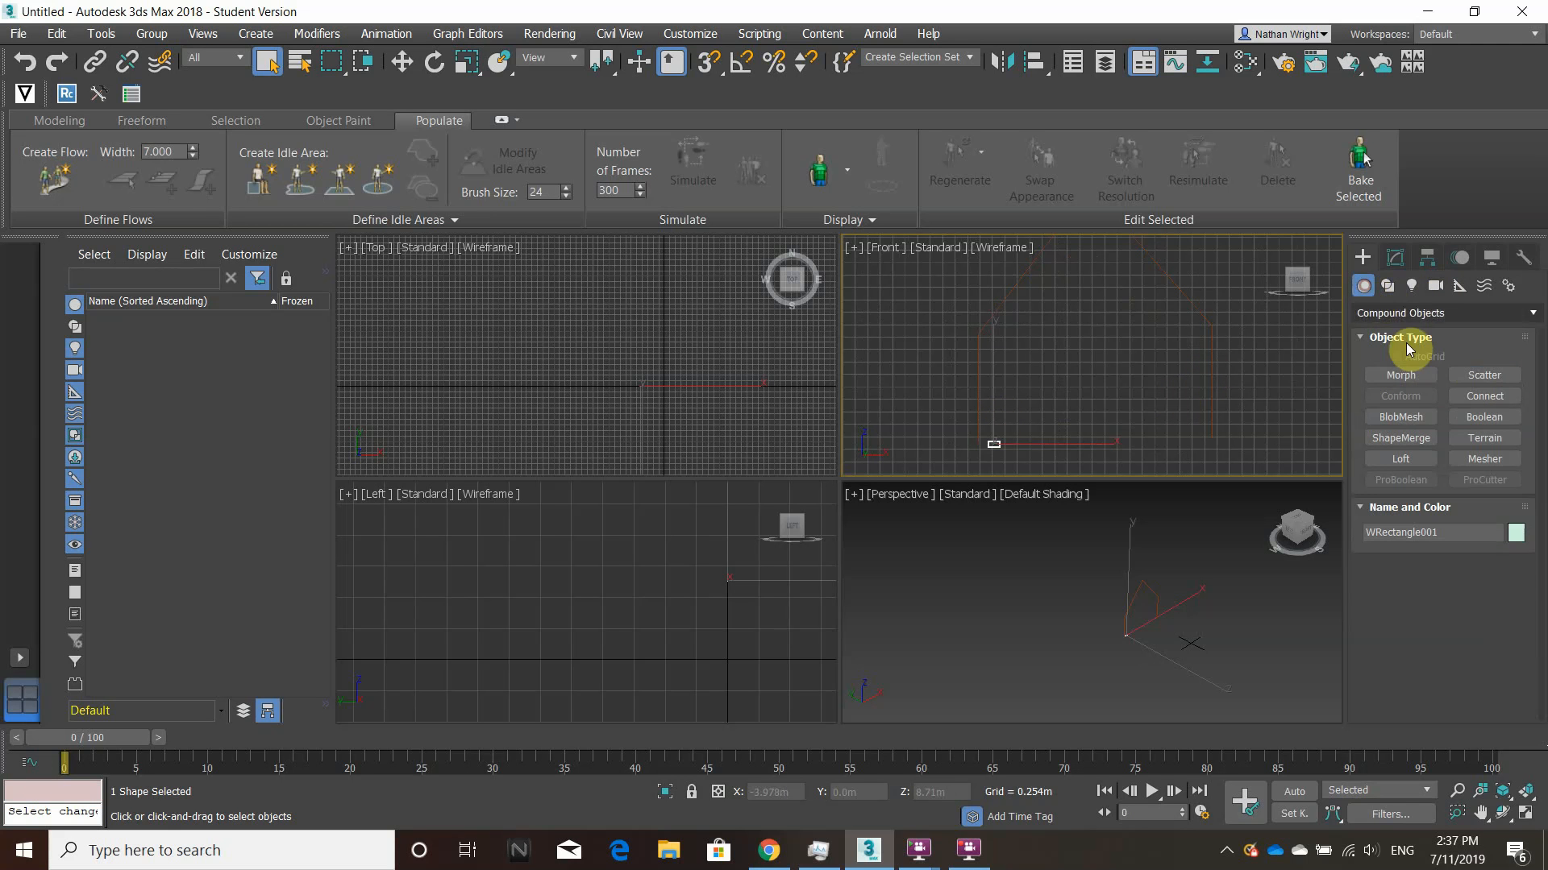
left_click(1187, 432)
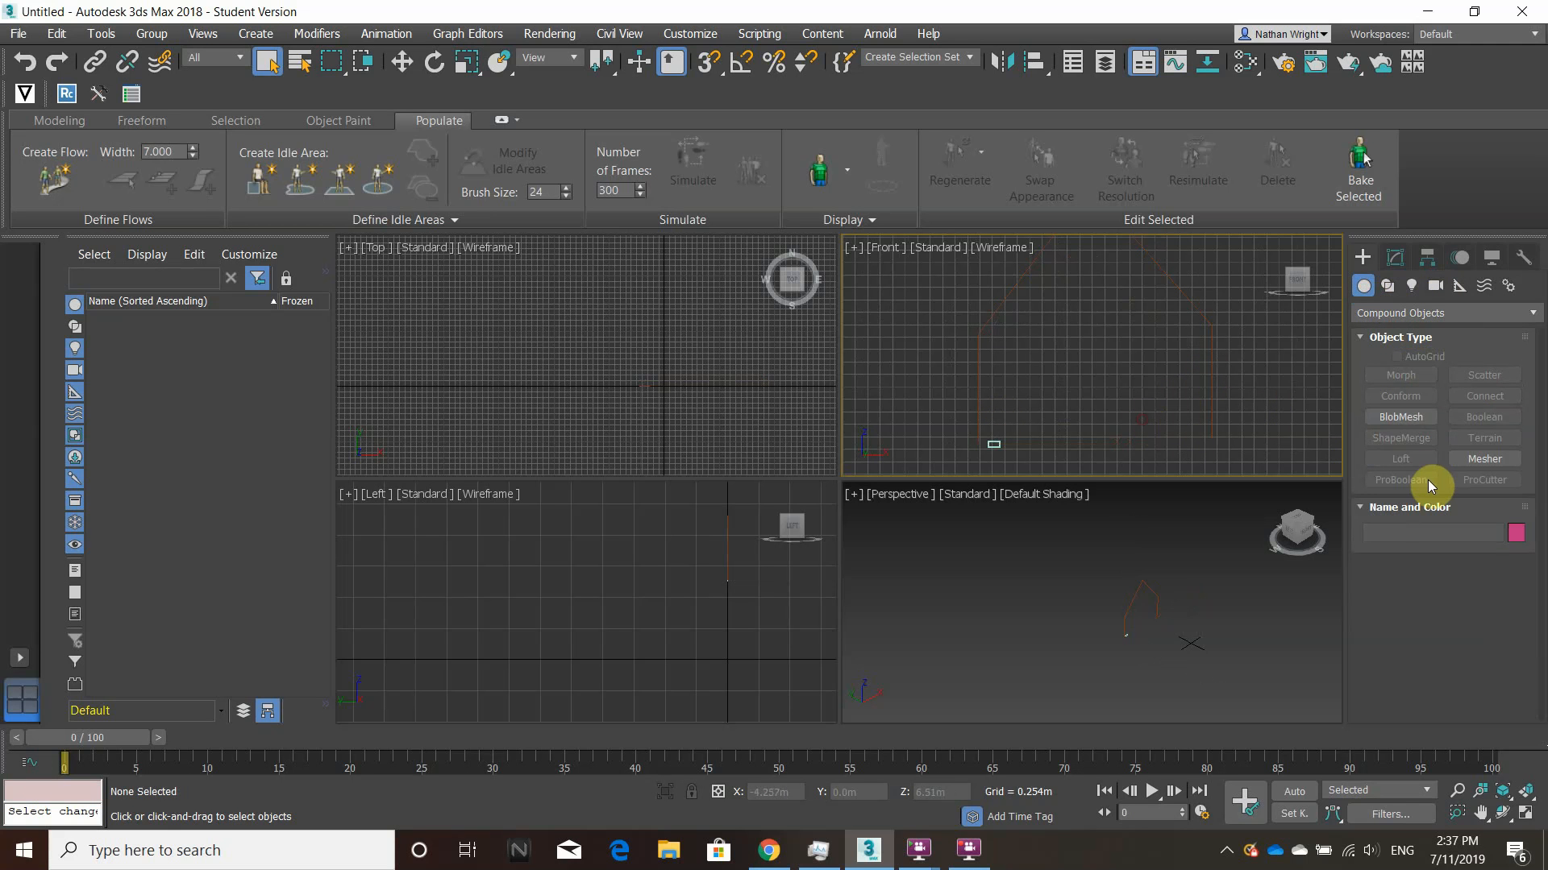
left_click(974, 366)
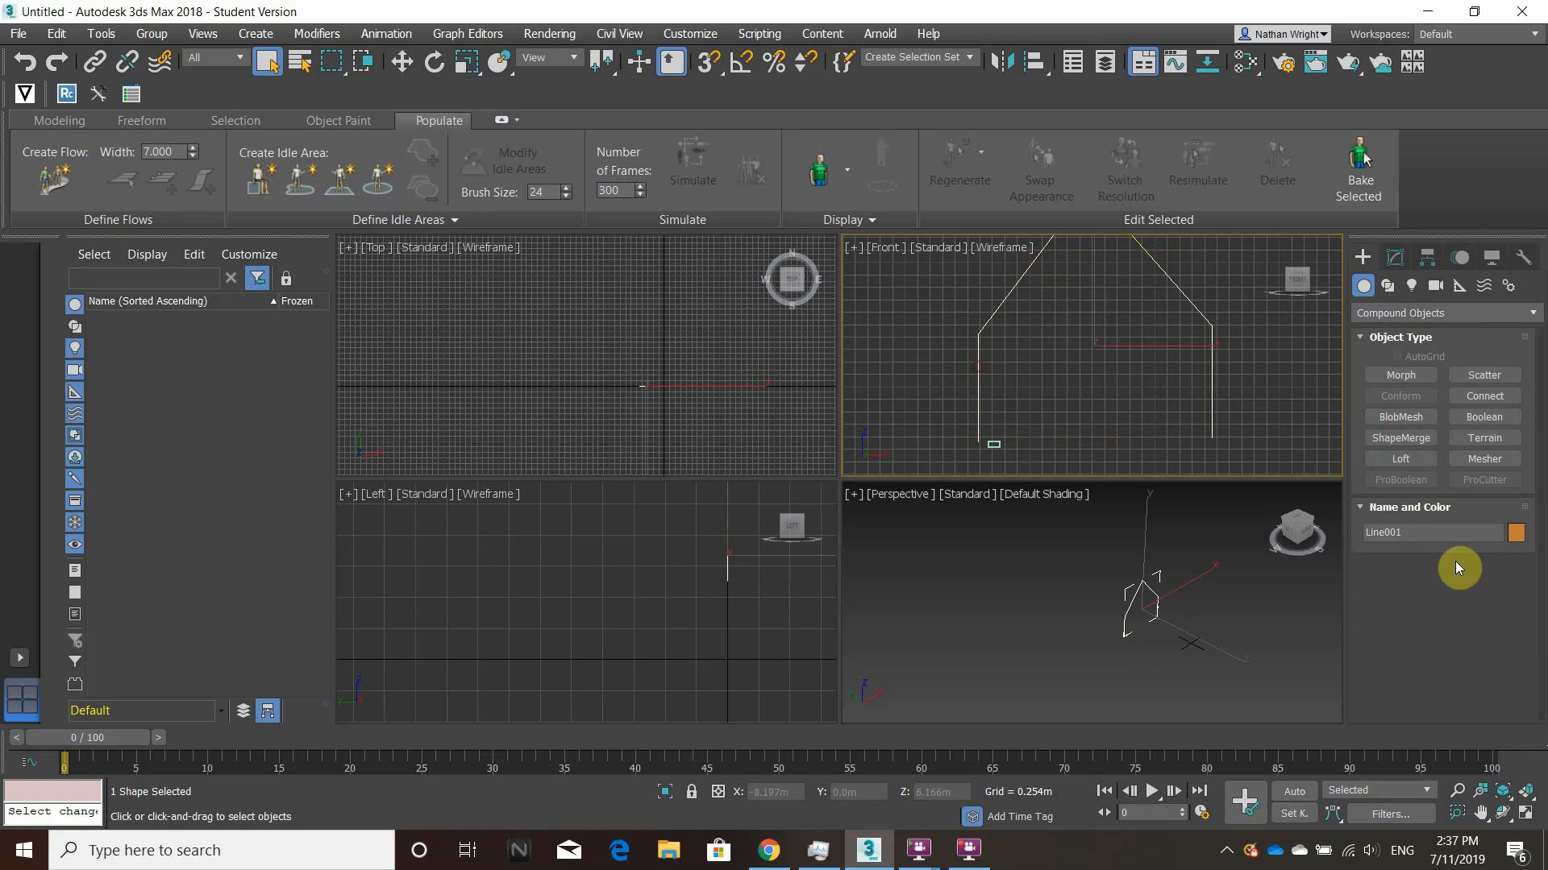
left_click(1406, 461)
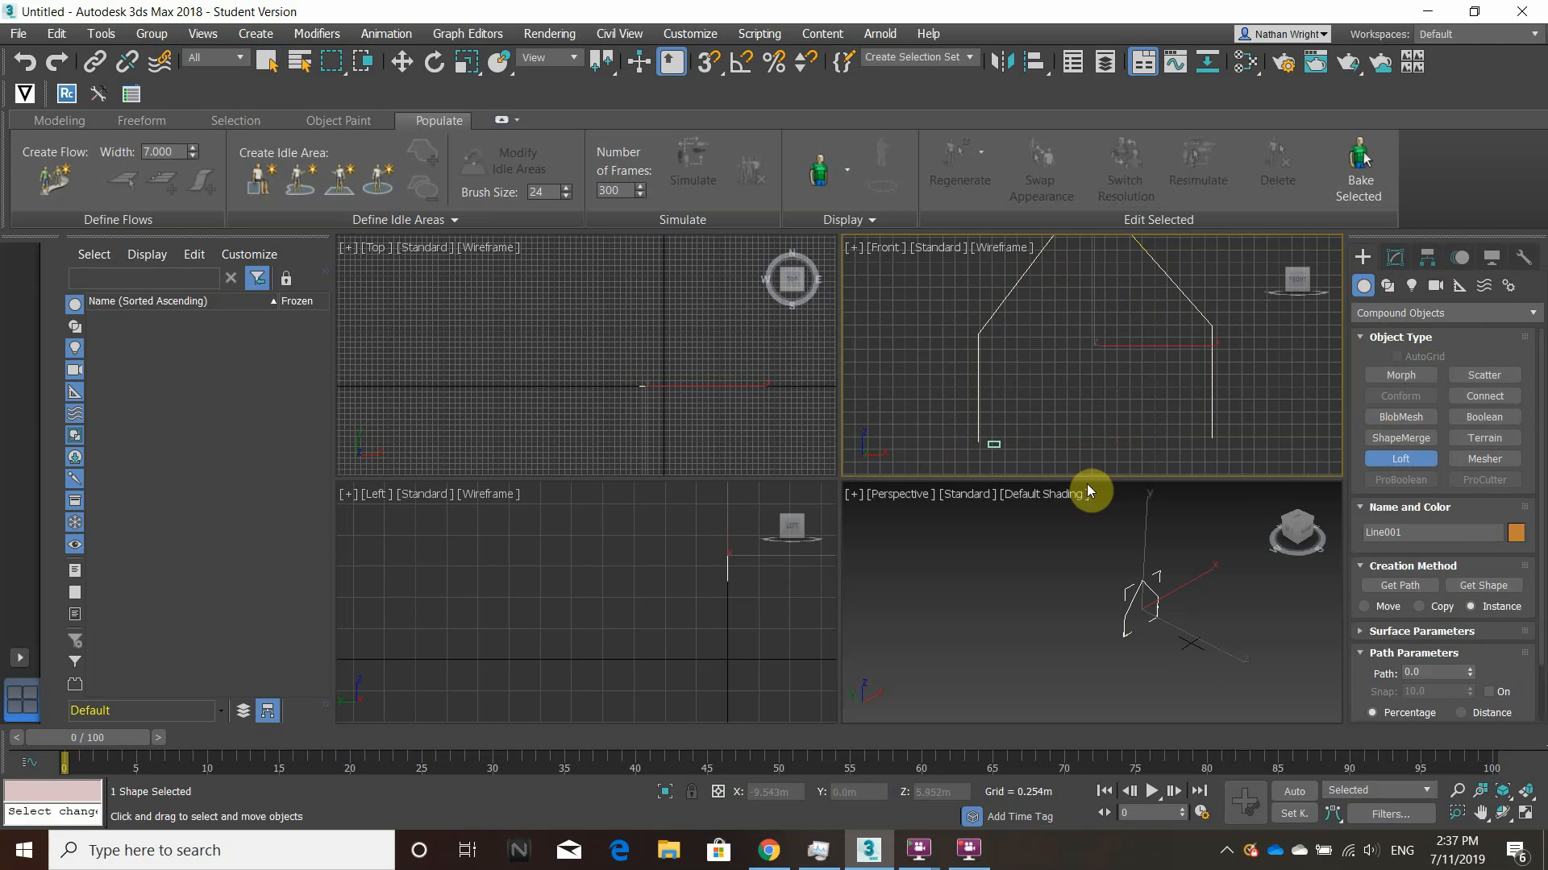
left_click(1481, 585)
scroll(985, 442, "up", 3)
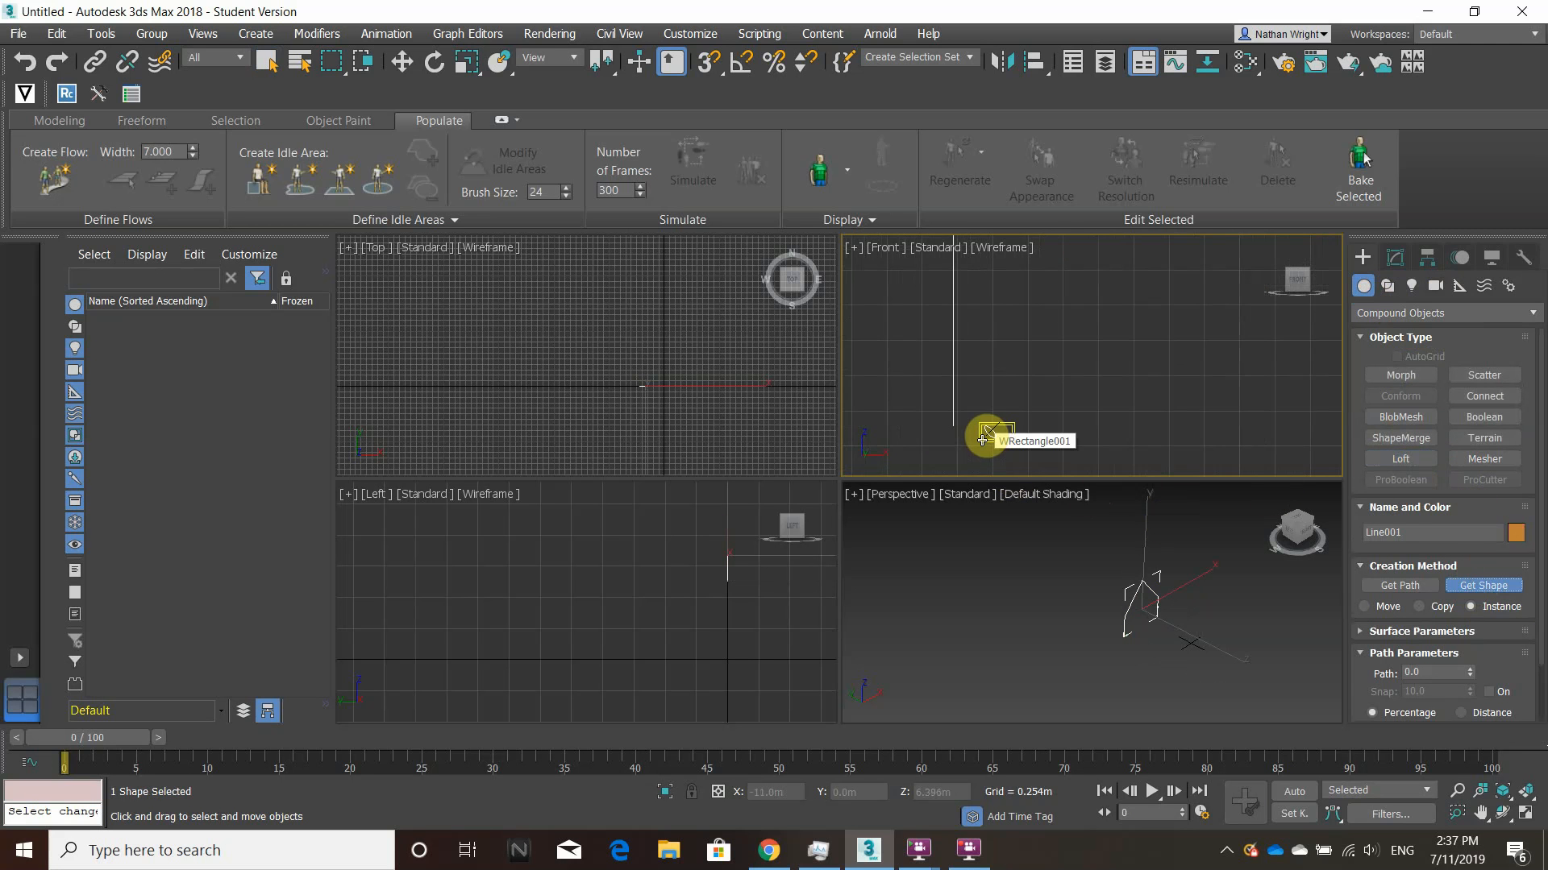
left_click(985, 439)
Add a HyperClone modifier to the lofted gable frame.
scroll(980, 463, "down", 3)
scroll(981, 466, "up", 3)
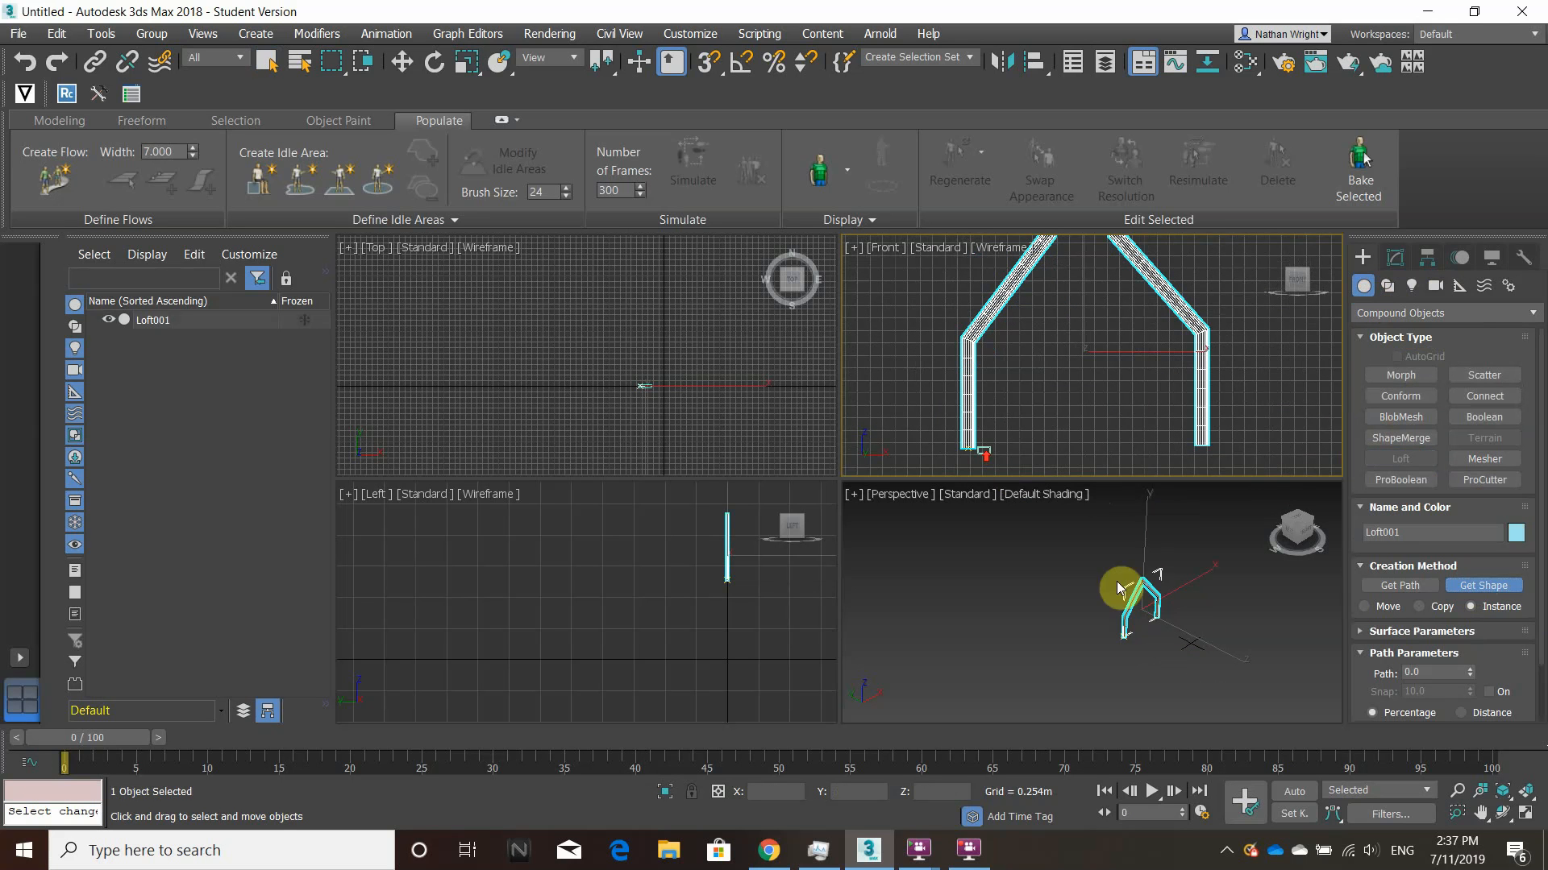
scroll(1120, 587, "up", 8)
scroll(1057, 559, "down", 5)
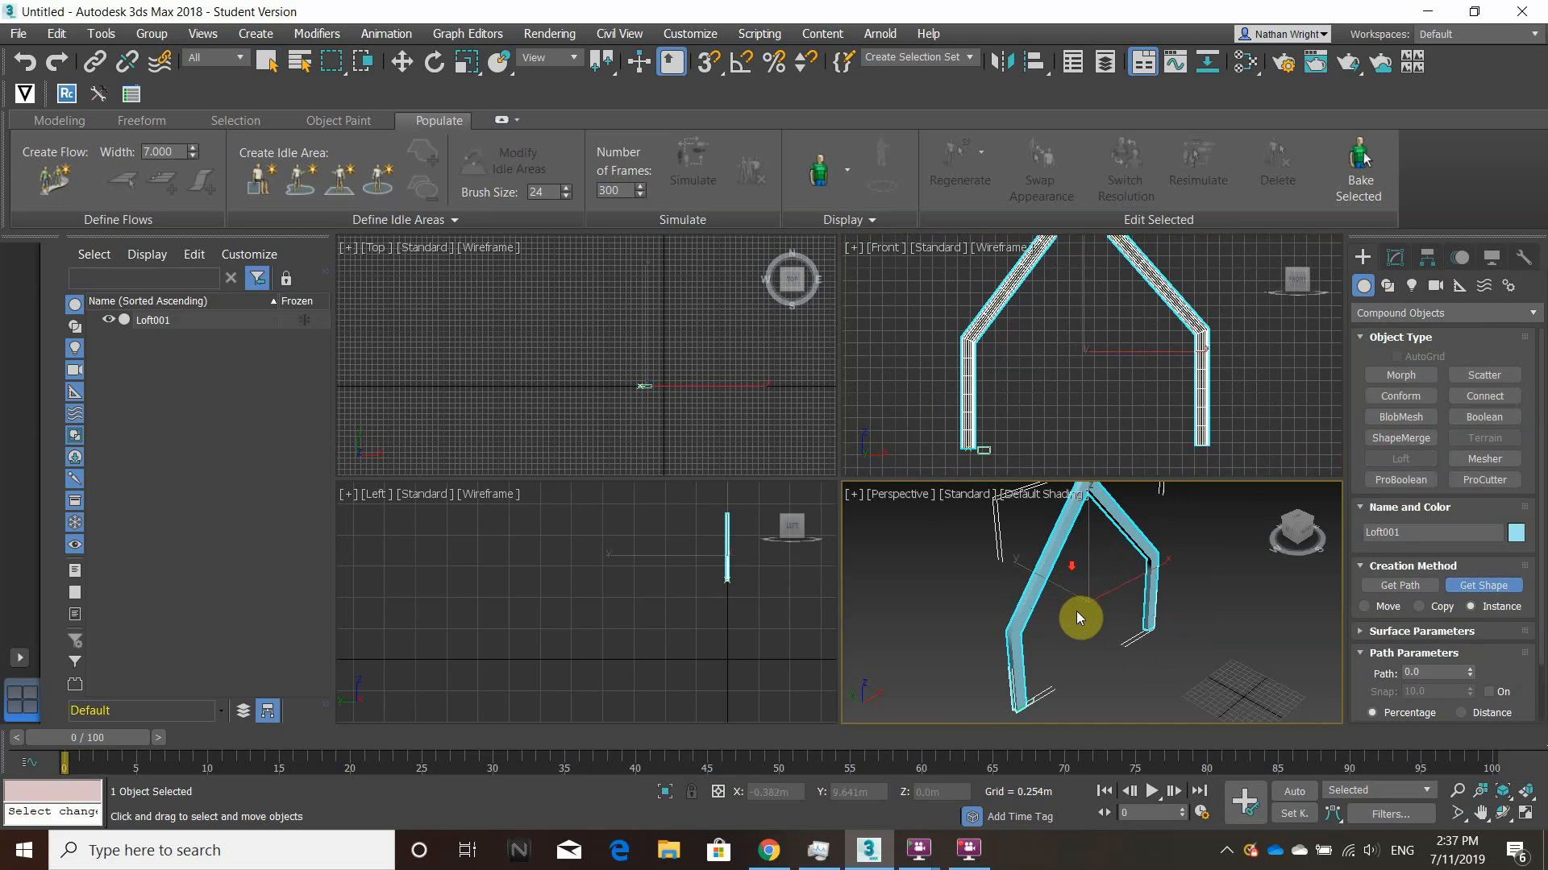
middle_click_drag(1076, 611, 1188, 633, "alt")
scroll(1143, 594, "down", 4)
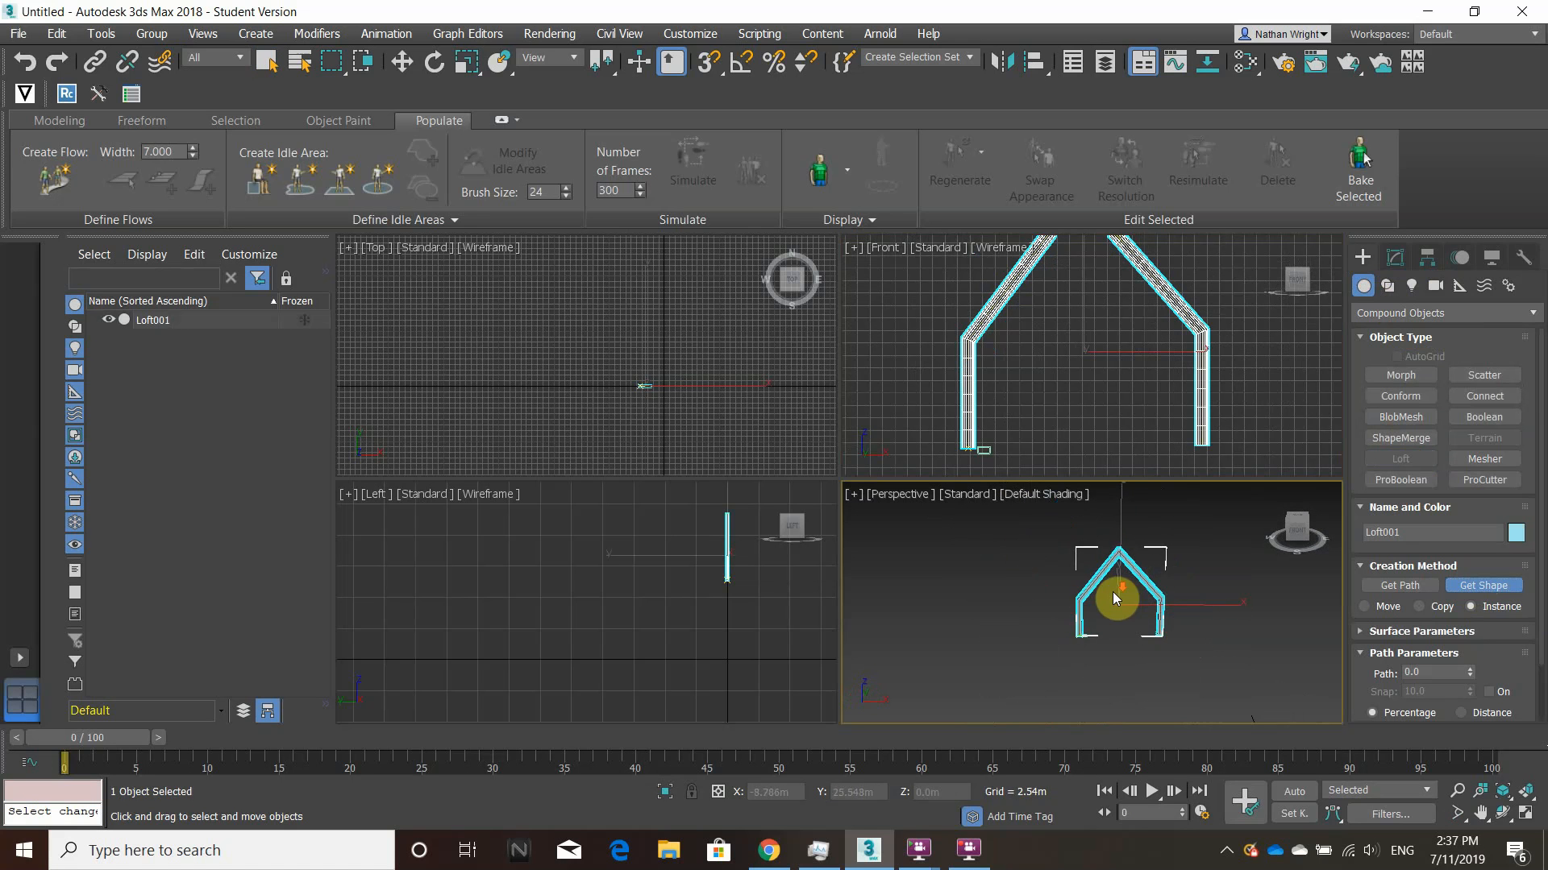
middle_click_drag(1115, 594, 1286, 481, "alt")
left_click(1384, 265)
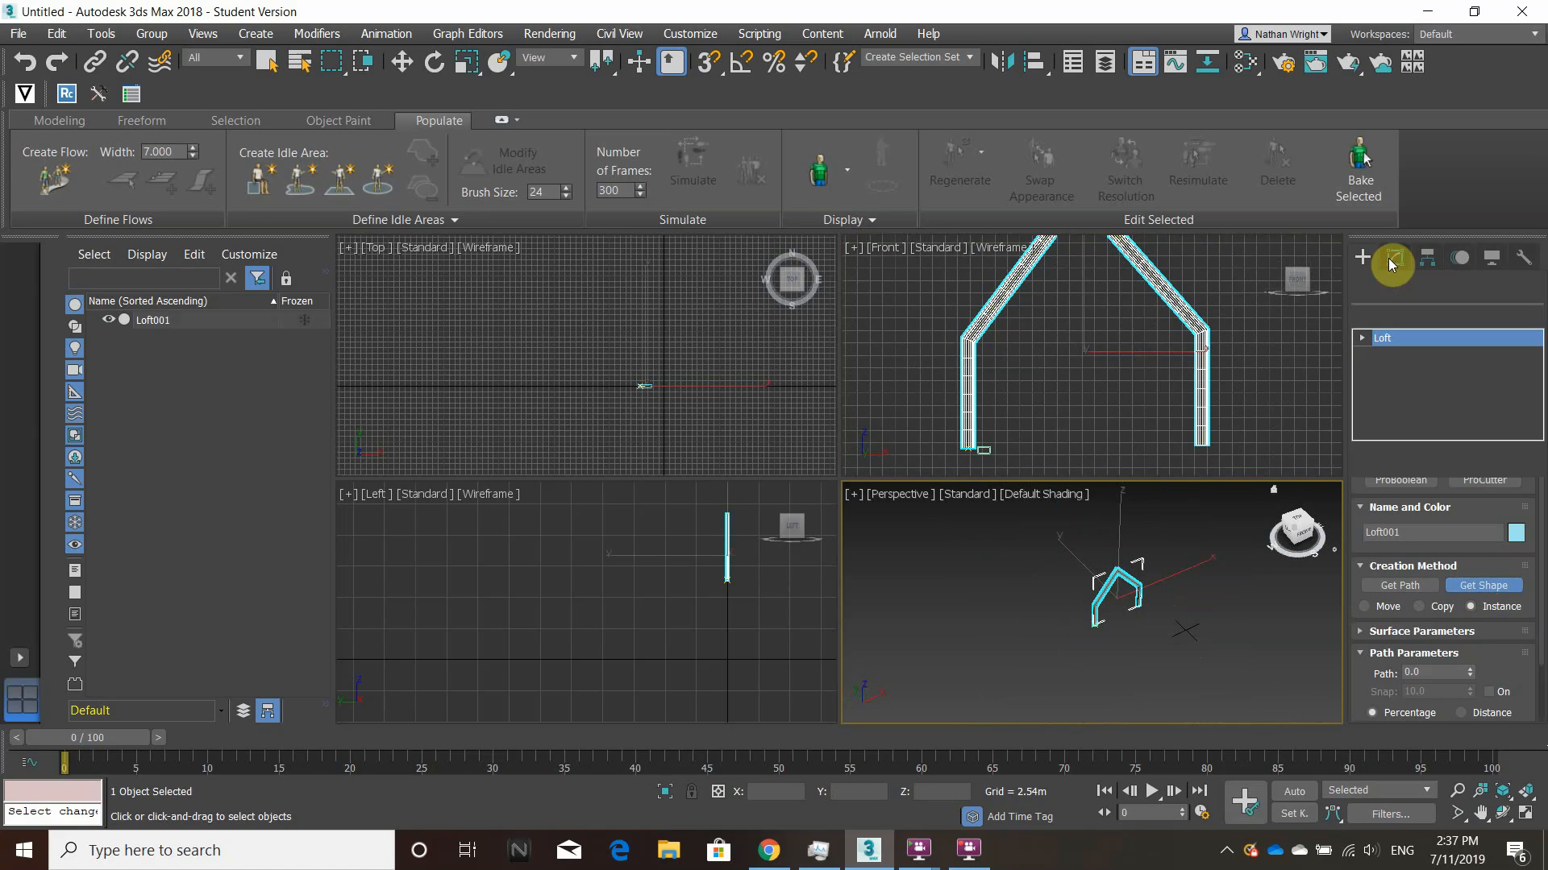
left_click(1397, 316)
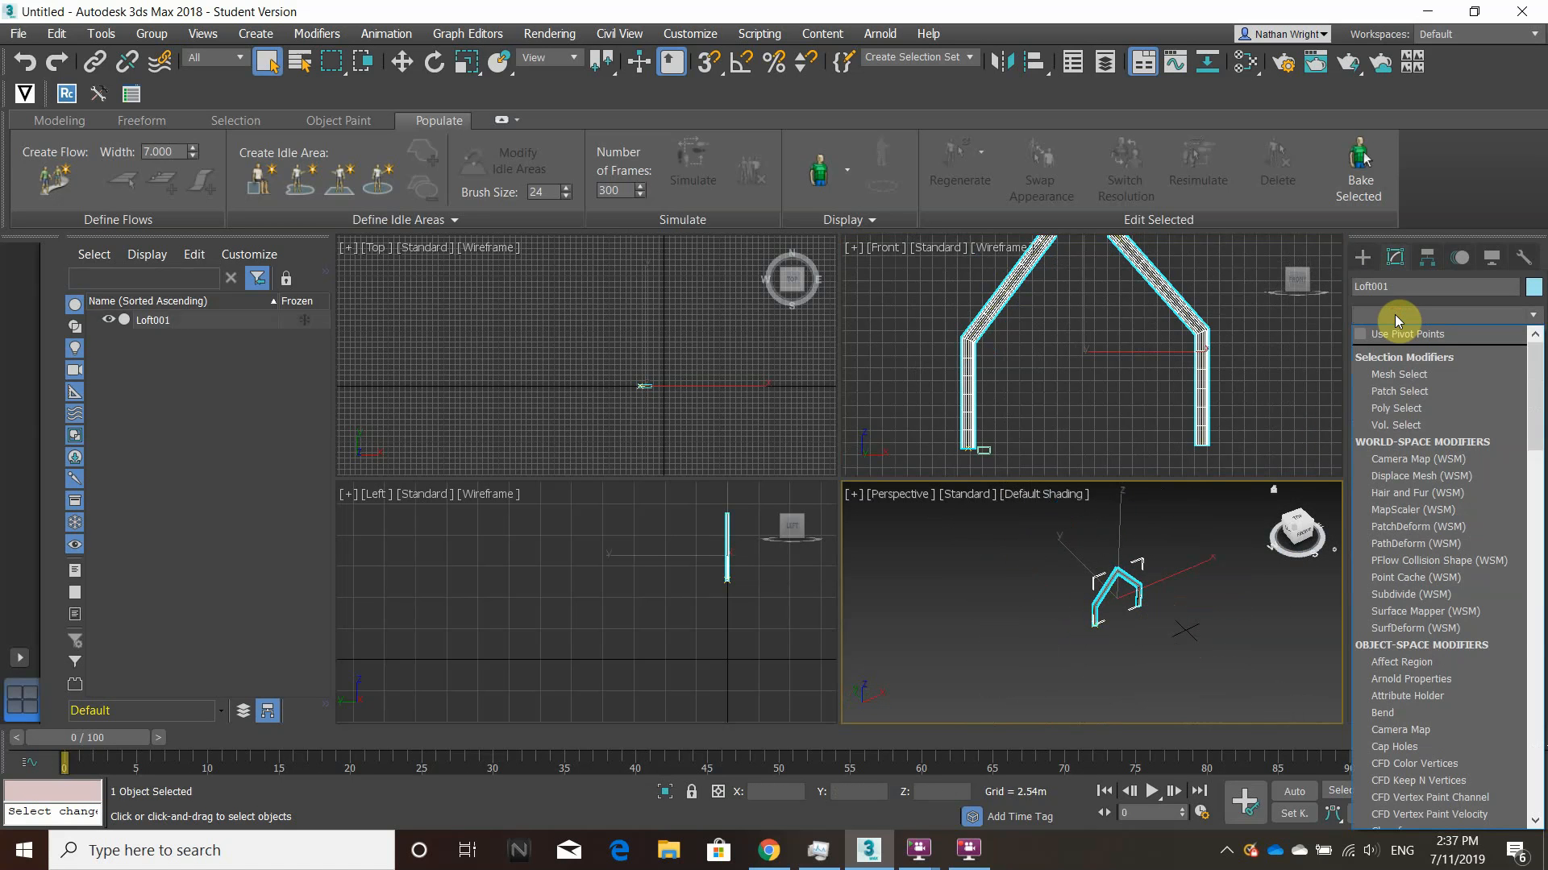
type("hy")
left_click(1397, 334)
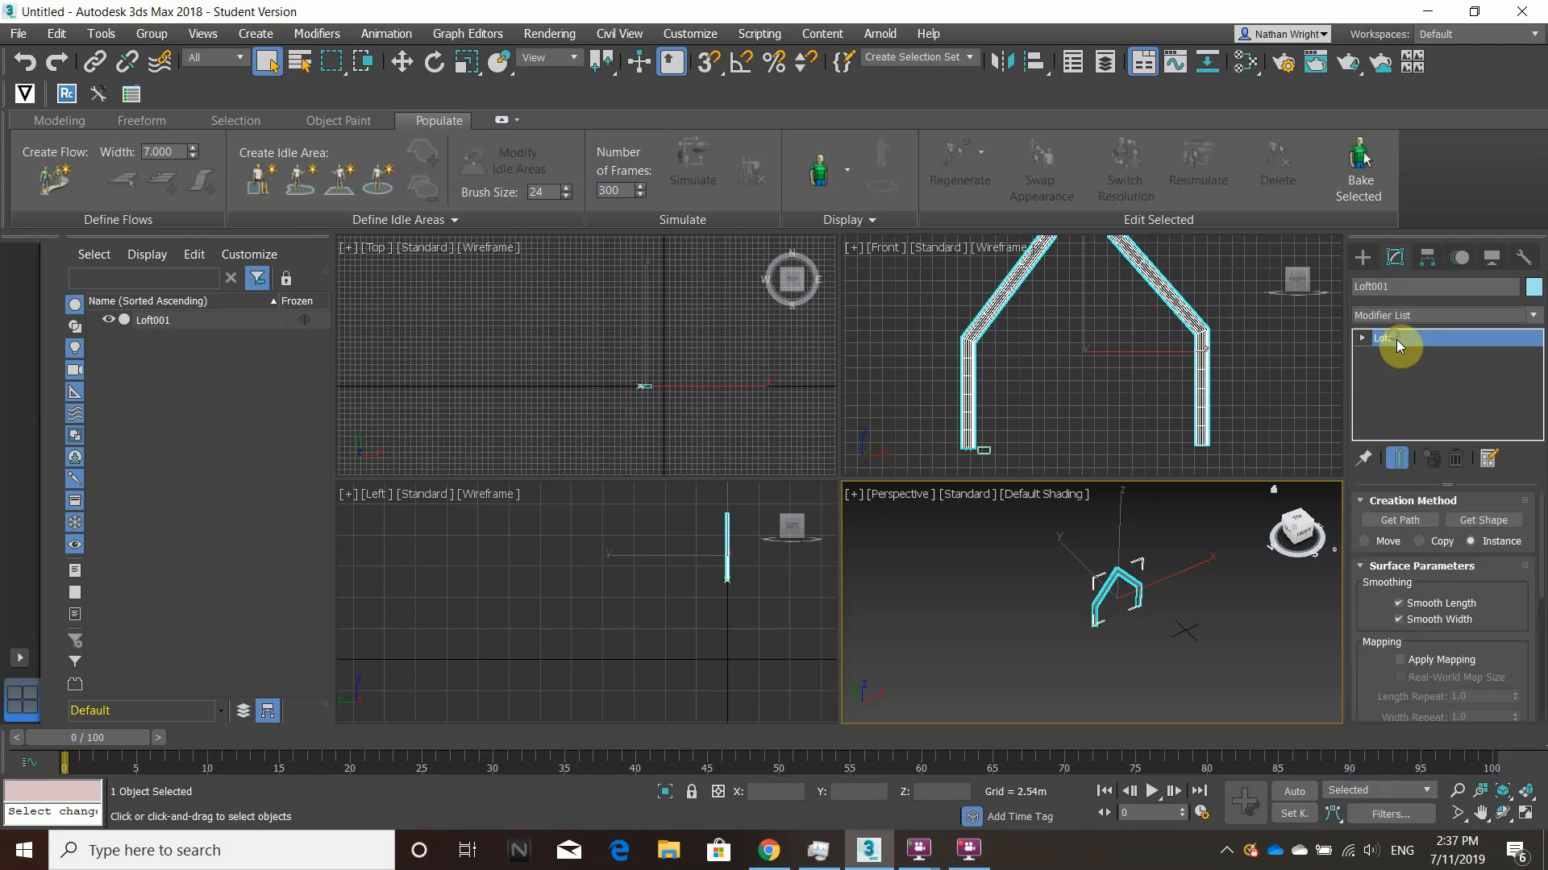
Increase the Clones 1D count and set the 1D offset to 0.041 m in Y and -3.302 m in Z.
left_click(1468, 546)
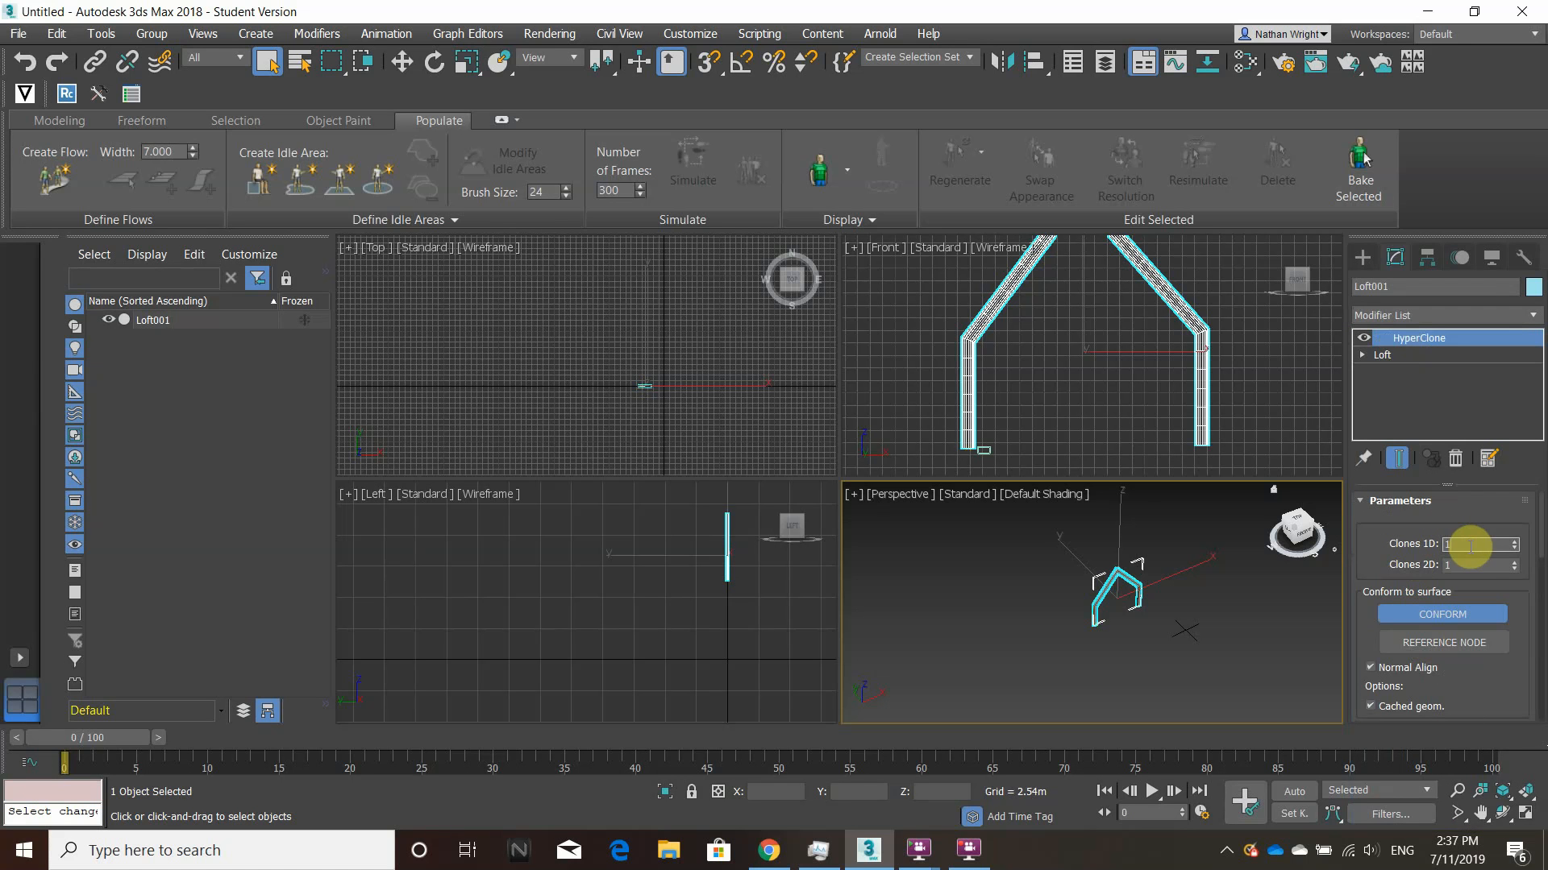
scroll(1392, 637, "down", 5)
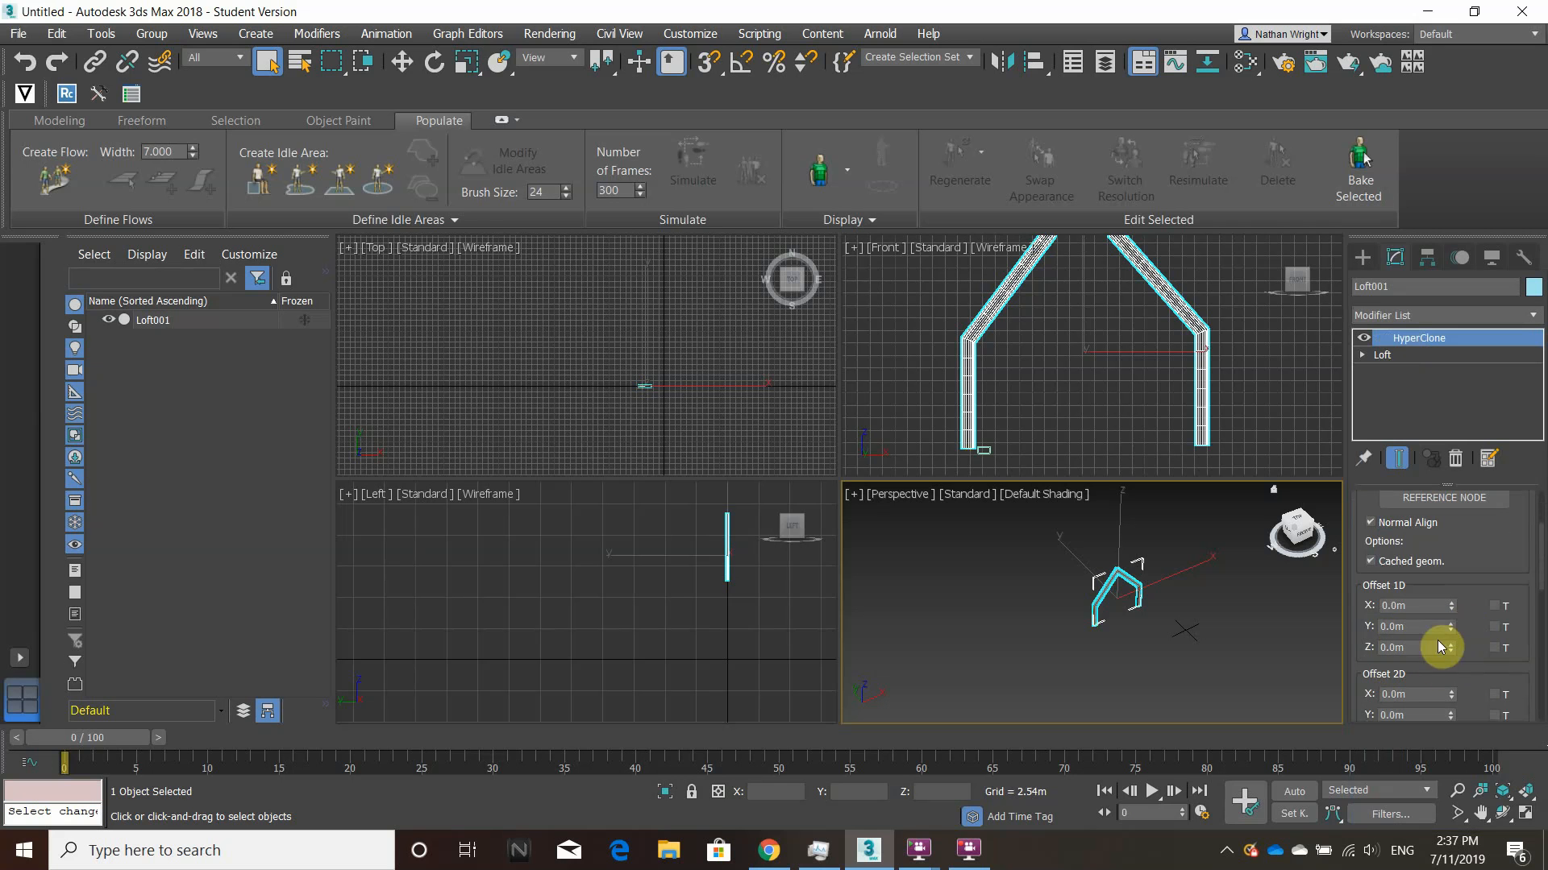
left_click_drag(1449, 627, 1386, 10)
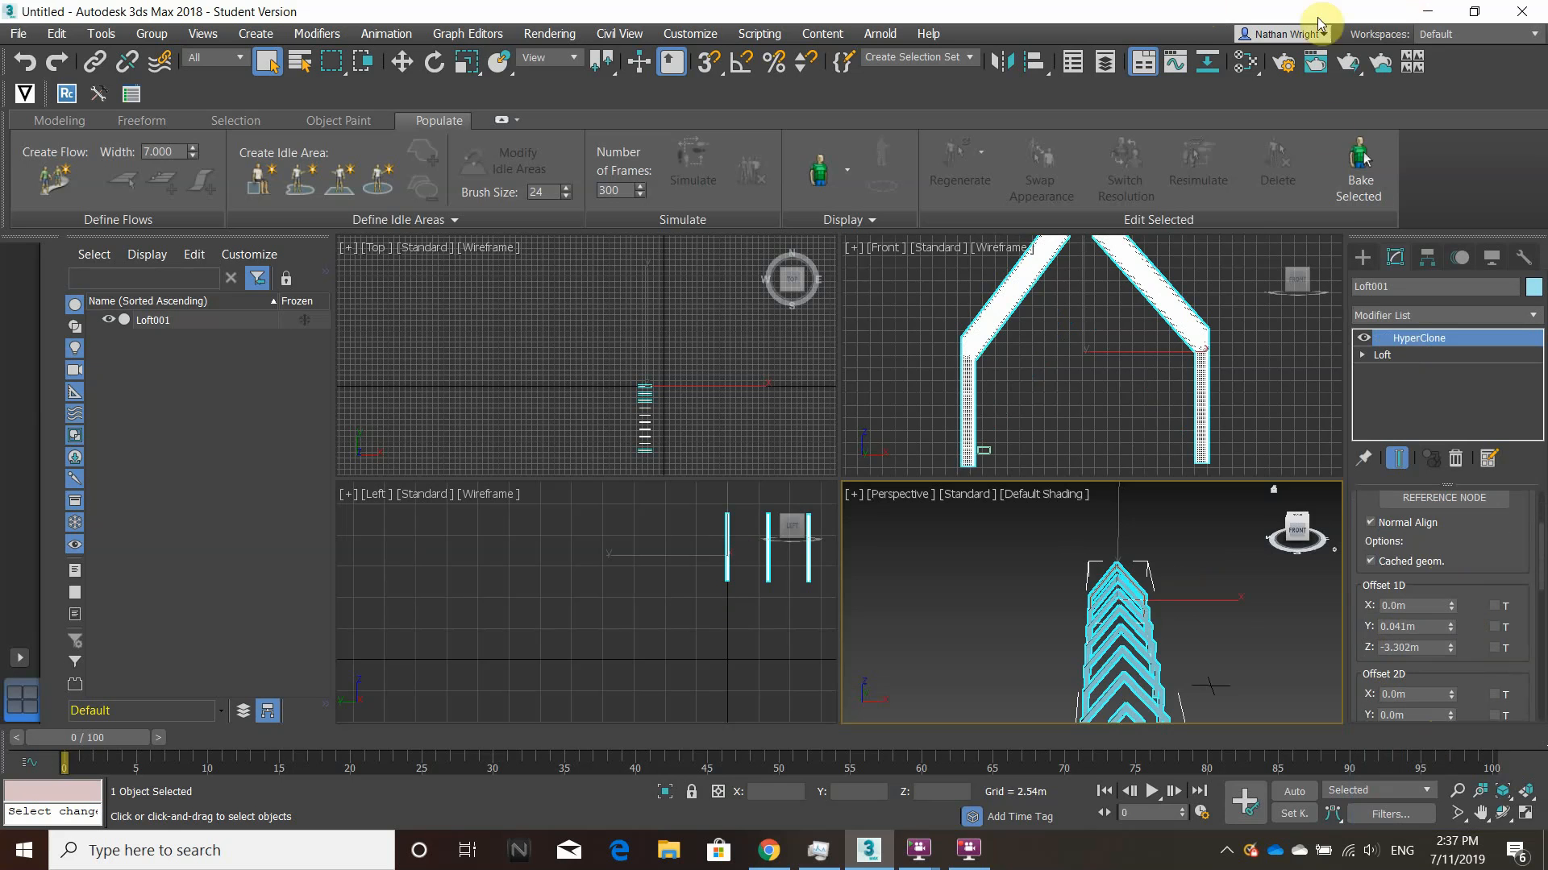
scroll(1106, 660, "down", 3)
middle_click_drag(1151, 595, 996, 591, "alt")
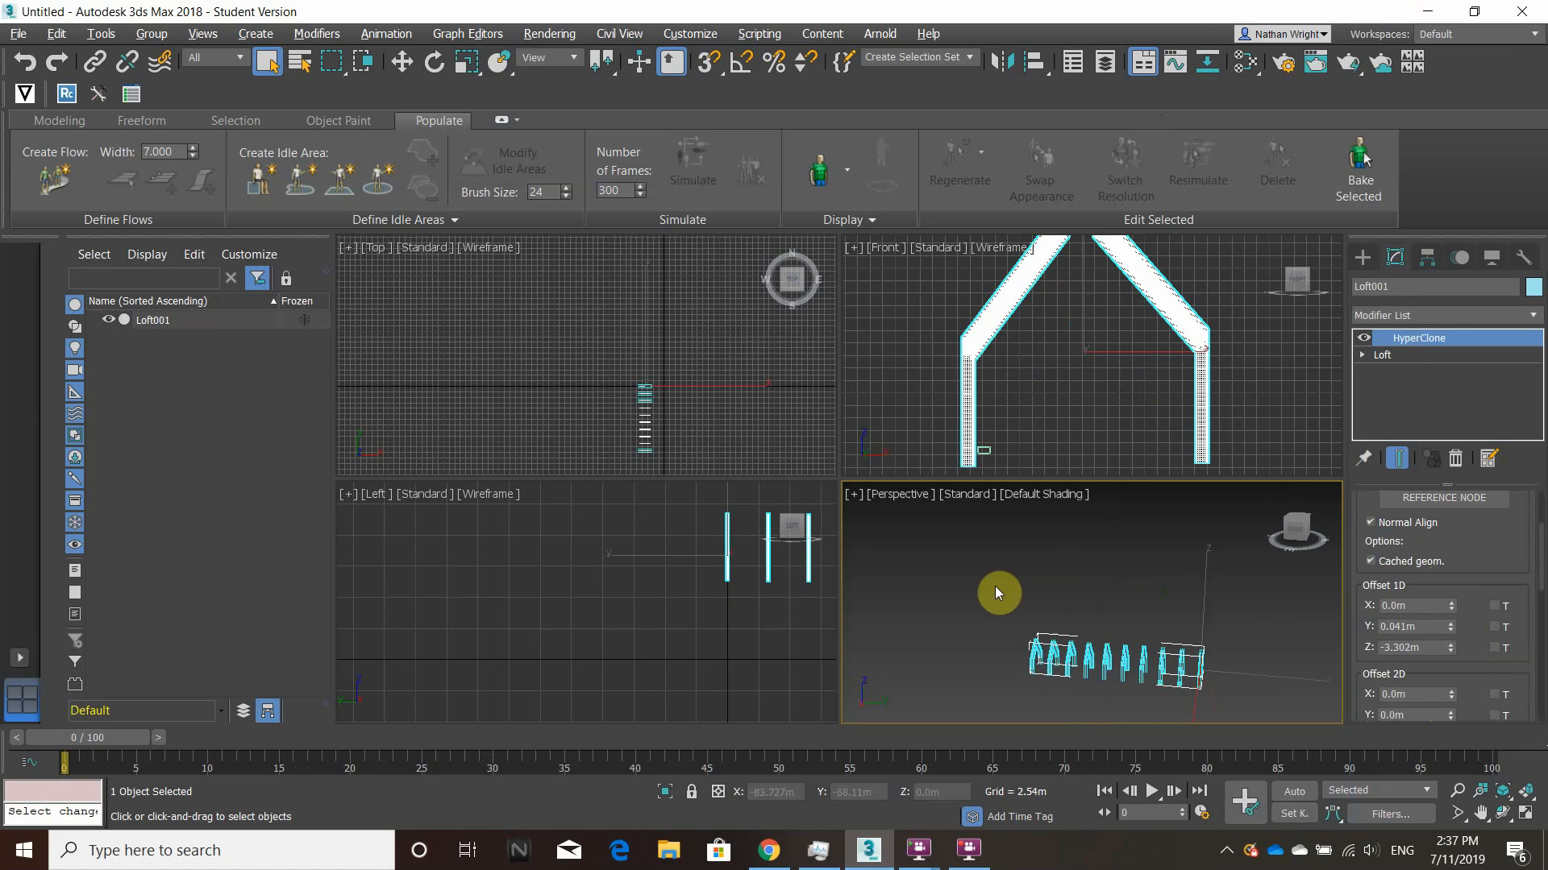
mouse_move(1162, 657)
middle_mouse_down("alt")
mouse_move(1167, 698)
mouse_move(1164, 637)
middle_mouse_up("alt")
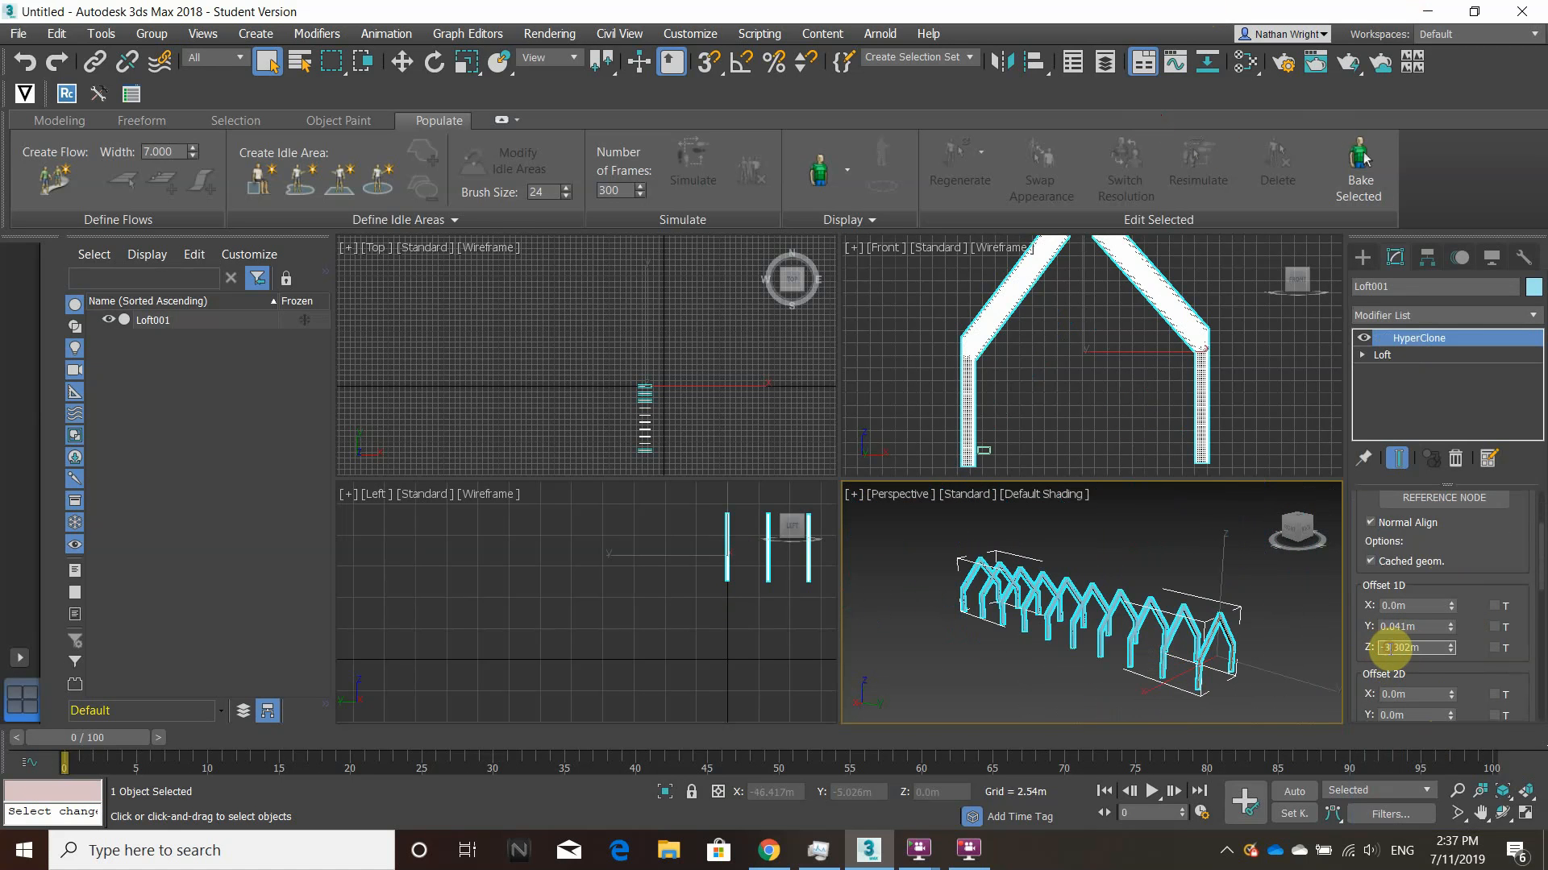
Set the HyperClone's 1D Z offset to -4.302 m to space the frames farther apart.
key("BackSpace")
type("5")
key("Return")
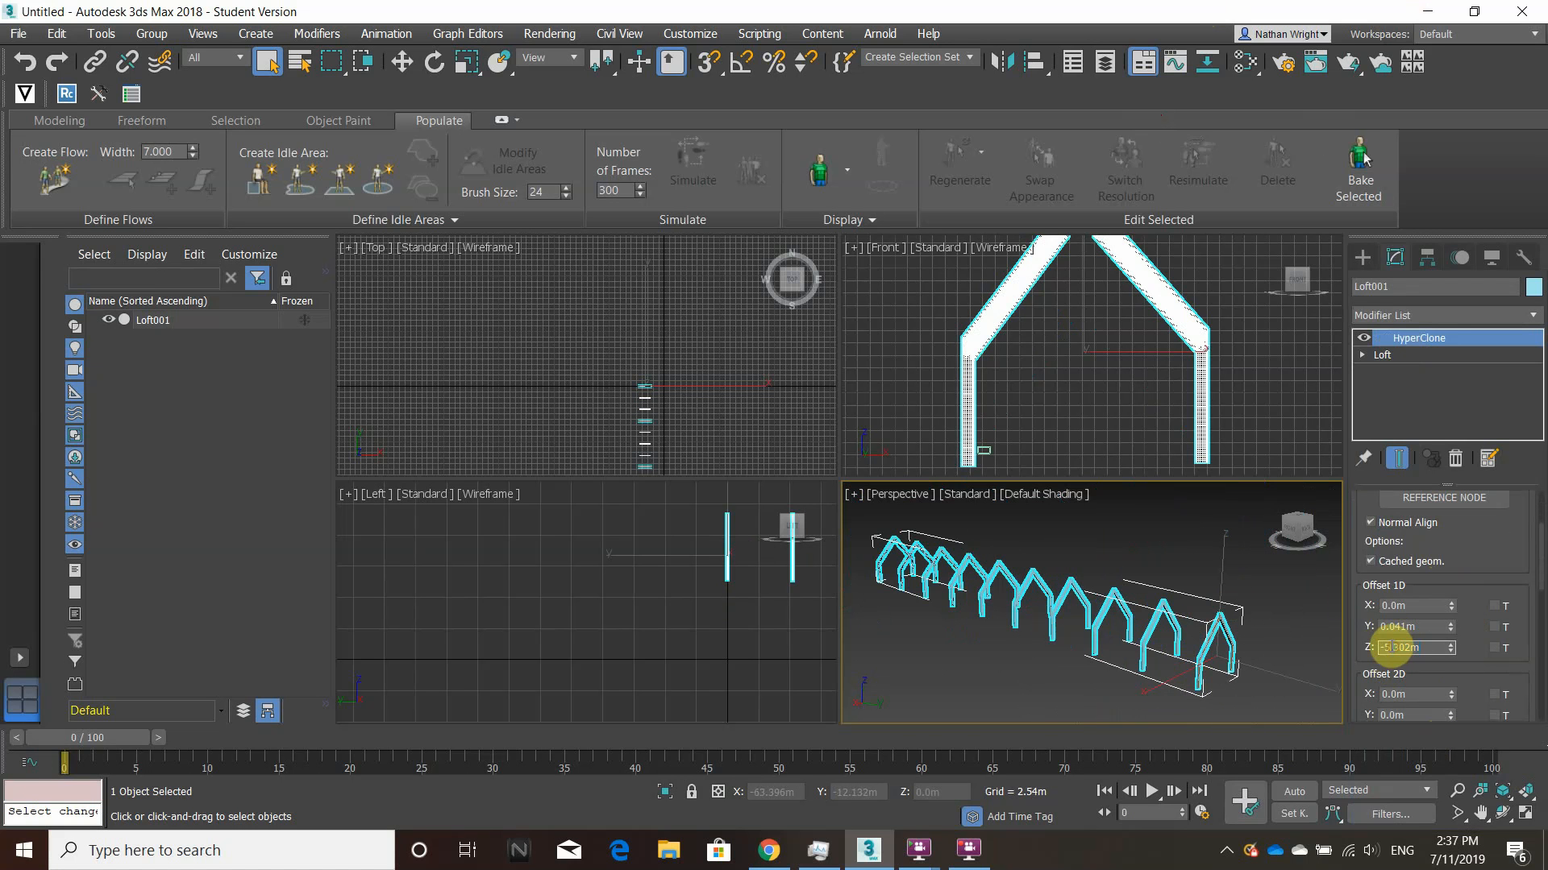
type("4")
key("Return")
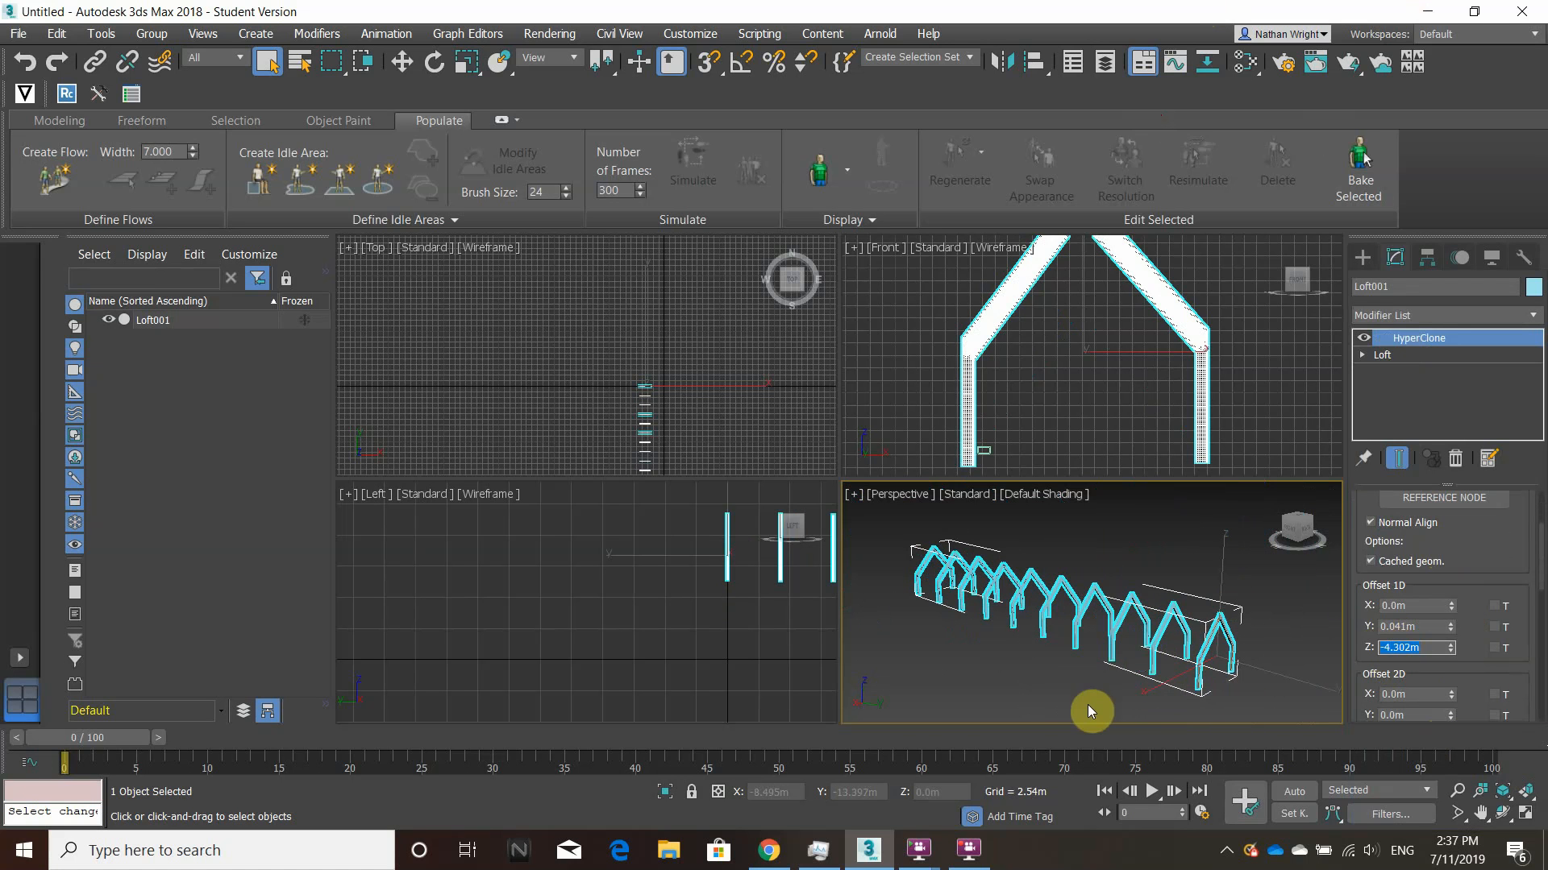
Examine the cloned row of frames from several views along with its HyperClone offset settings.
mouse_move(1107, 710)
middle_mouse_down("alt")
mouse_move(1099, 722)
mouse_move(1199, 687)
mouse_move(1105, 680)
mouse_move(1122, 714)
mouse_move(1060, 717)
middle_mouse_up("alt")
left_click(1068, 400)
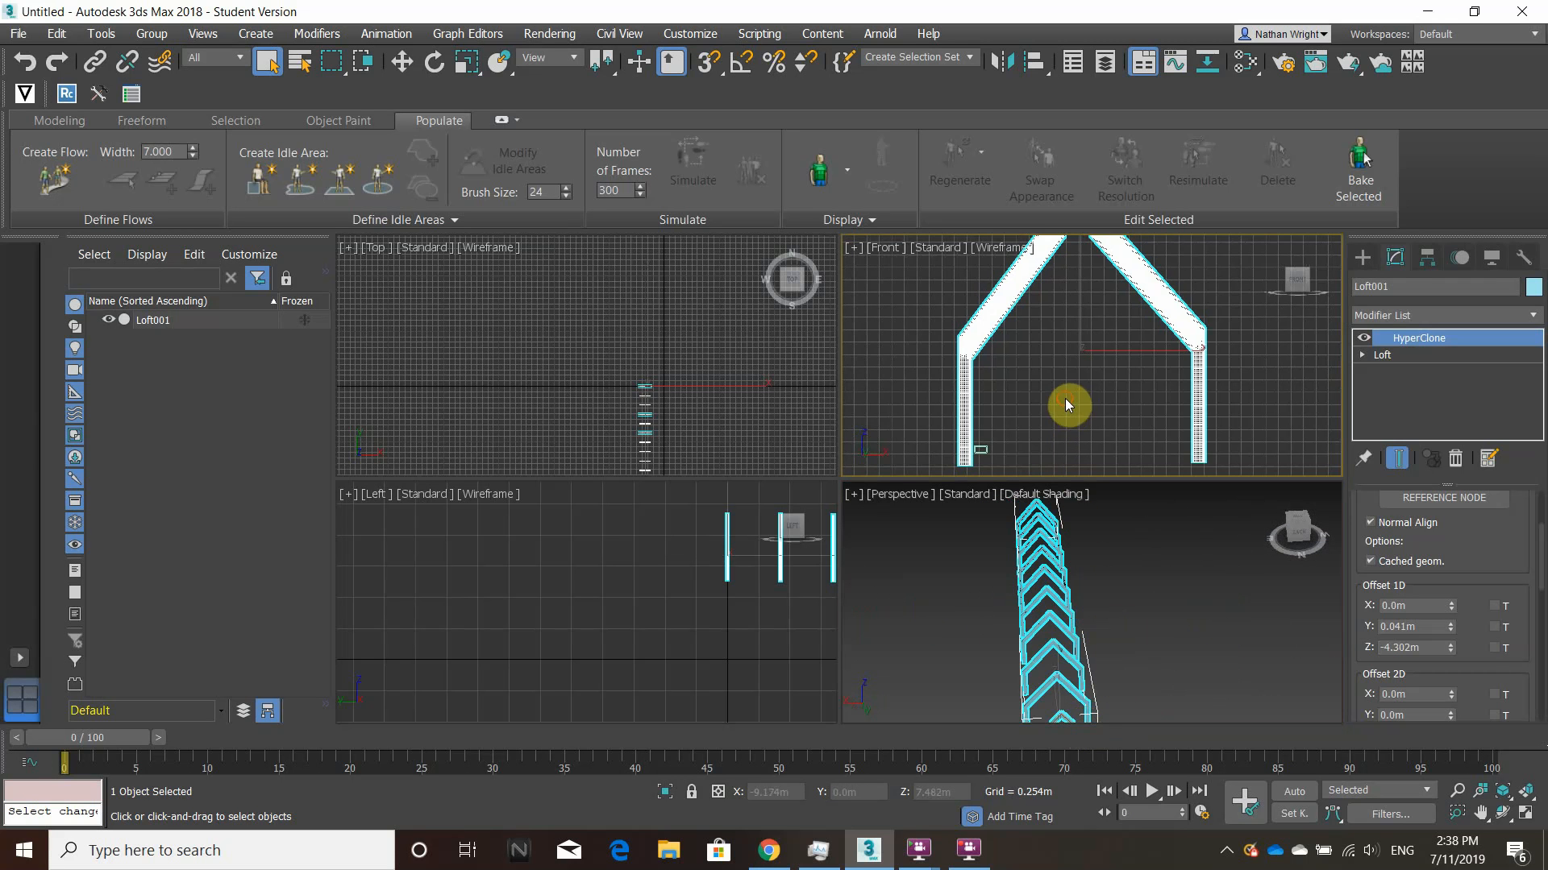
middle_click_drag(1167, 321, 1147, 343)
left_click(1043, 589)
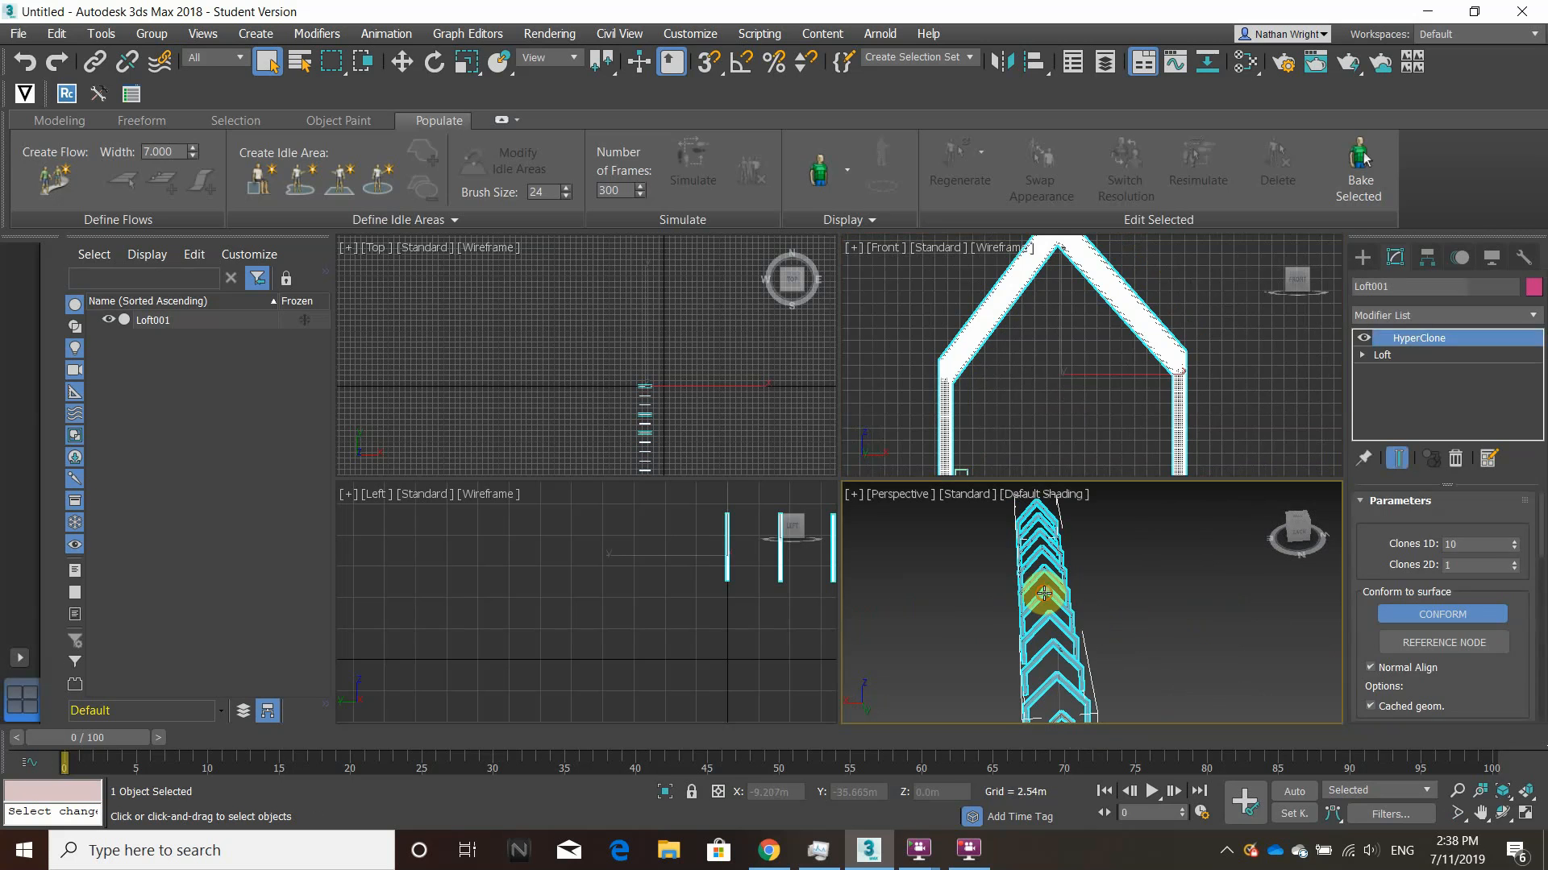
scroll(1455, 679, "down", 3)
scroll(1451, 678, "down", 1)
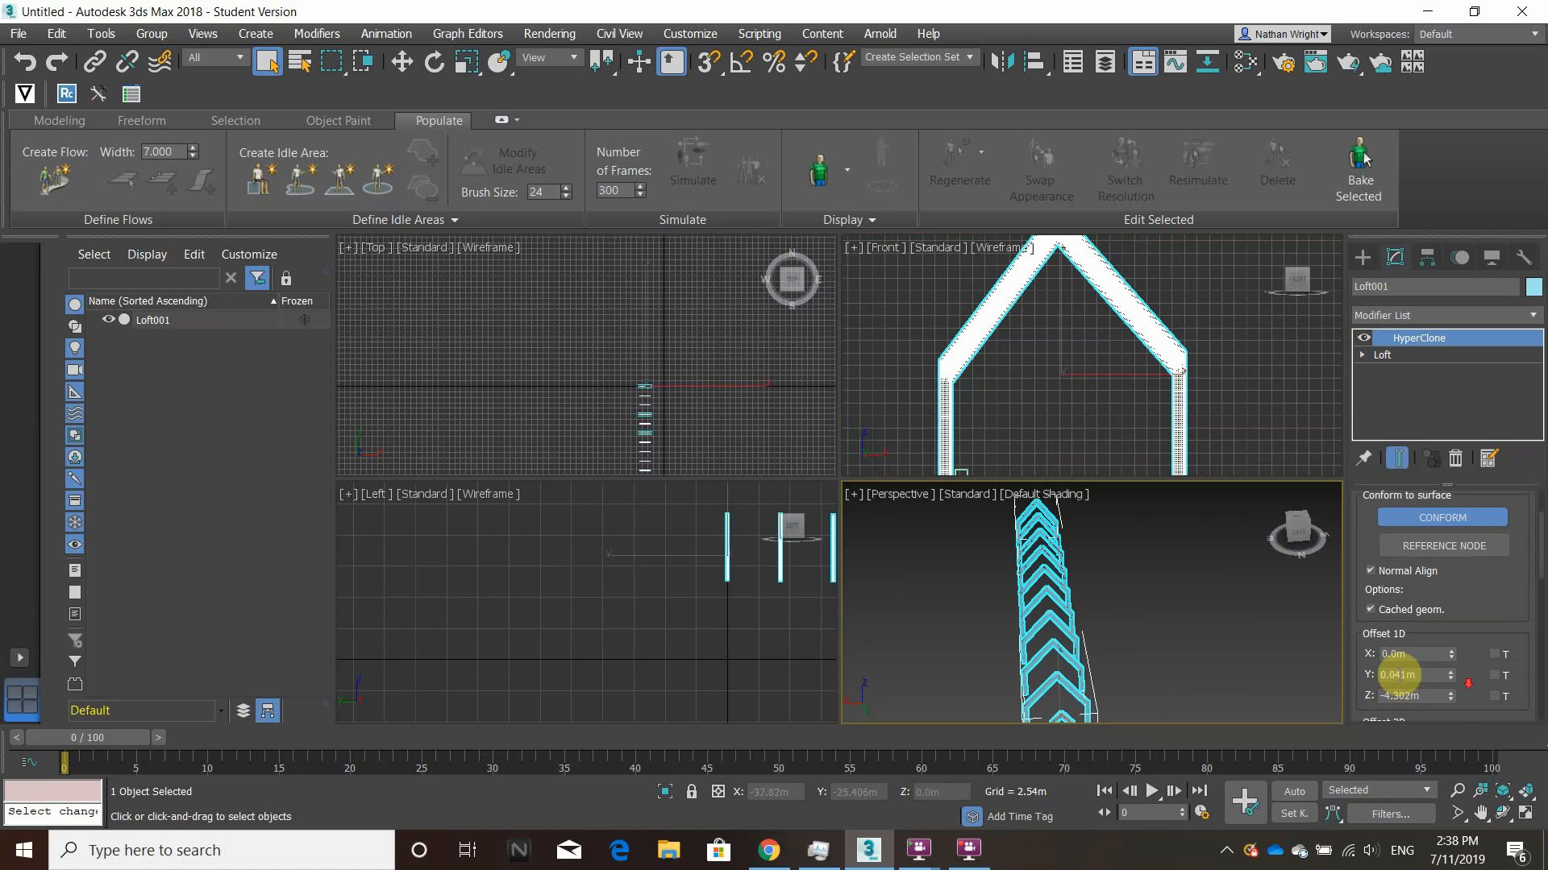
left_click_drag(1407, 675, 1362, 675)
scroll(1223, 643, "down", 4)
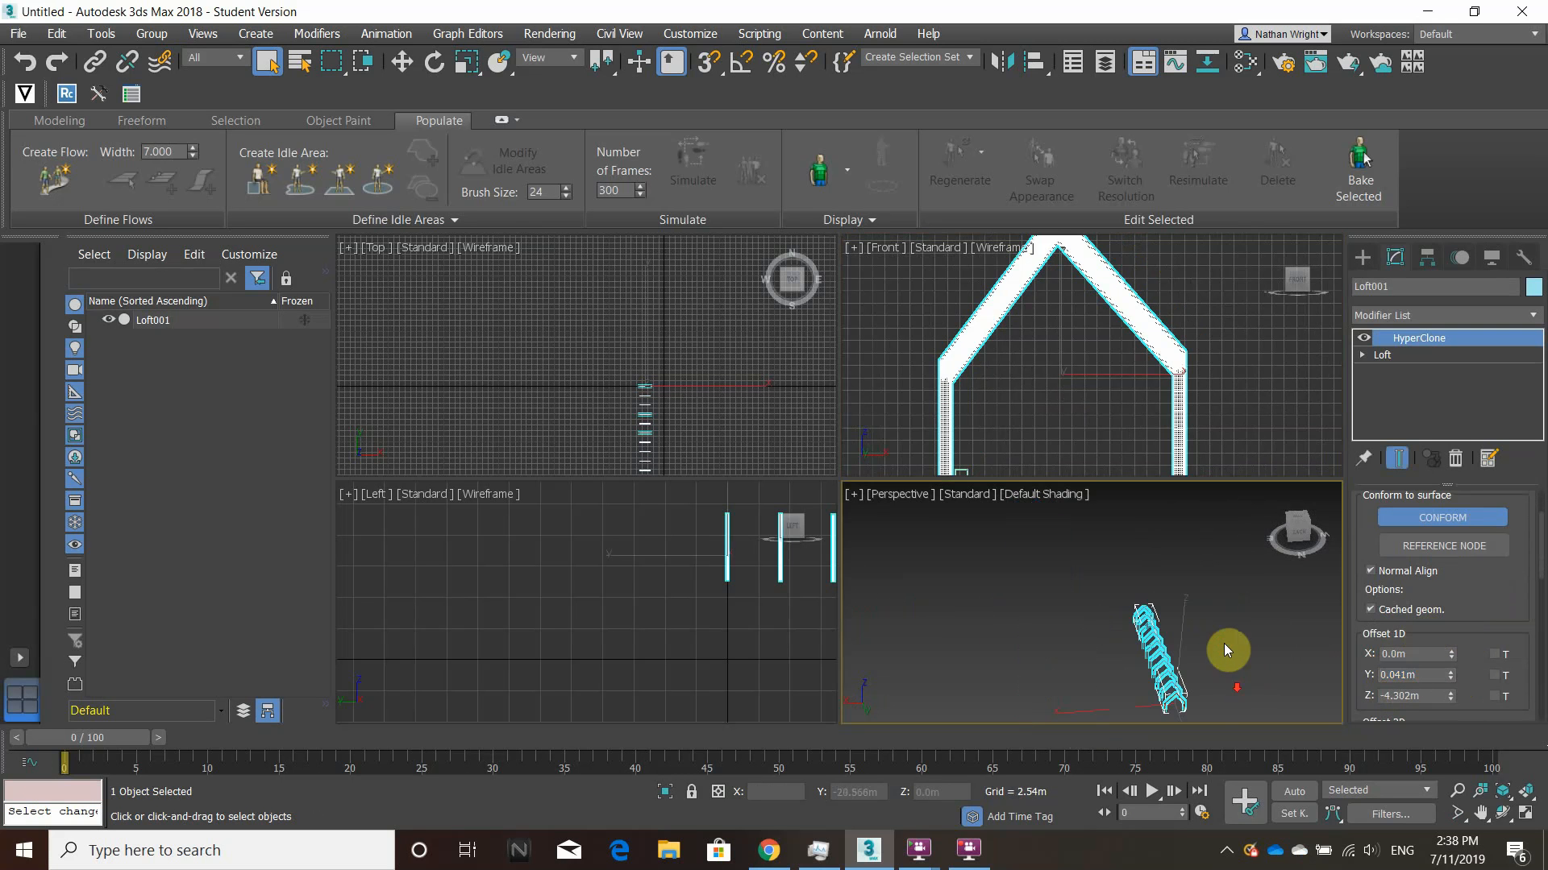
left_click(1250, 621)
scroll(1033, 374, "down", 2)
scroll(992, 333, "up", 3)
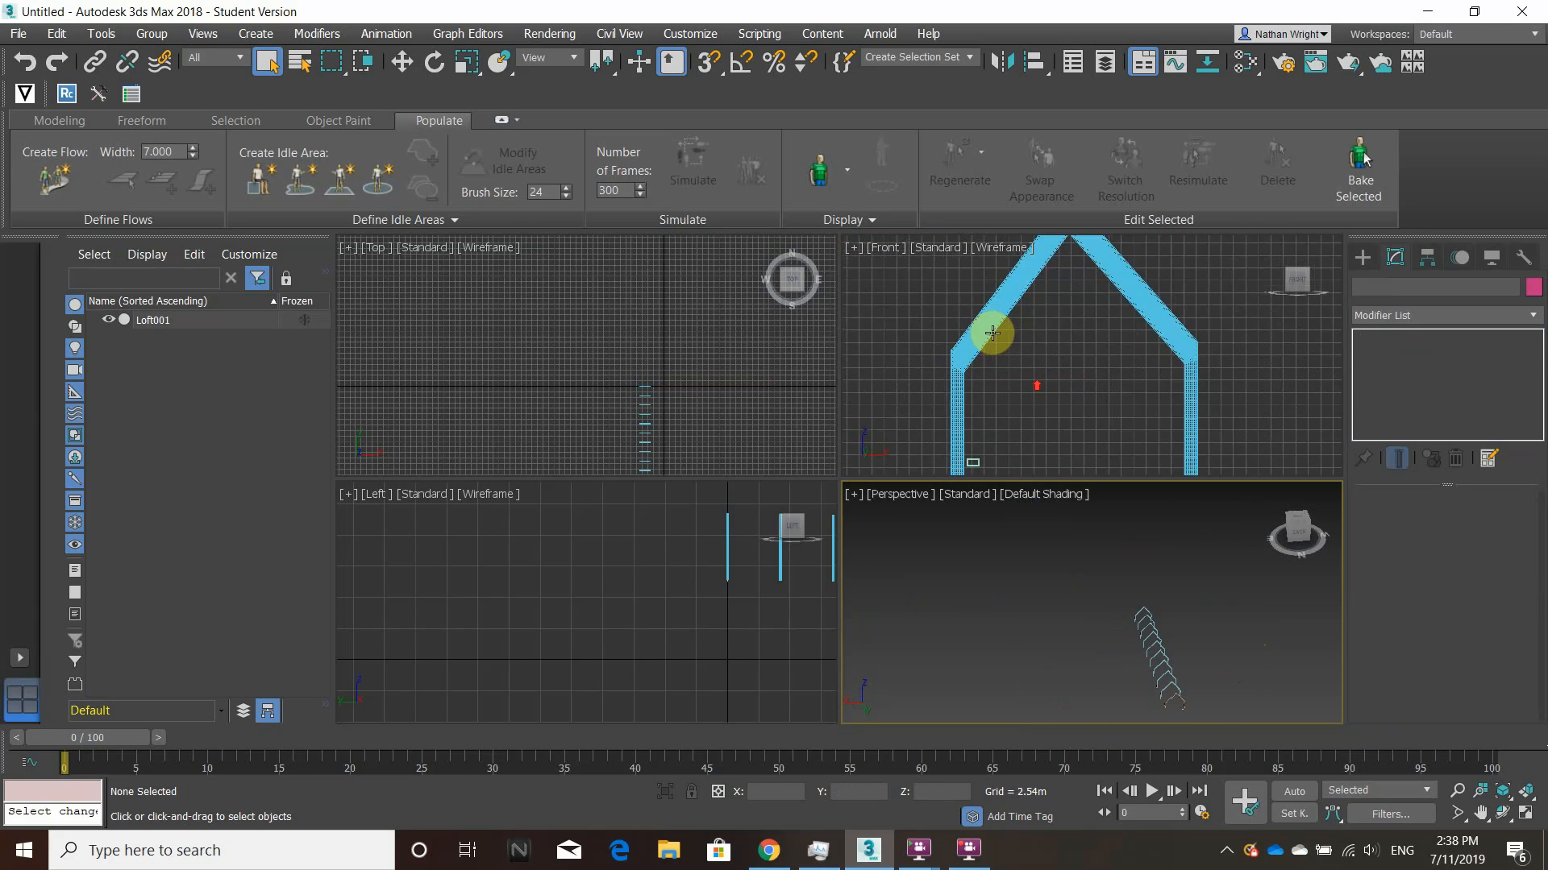
scroll(992, 333, "up", 2)
left_click(1172, 664)
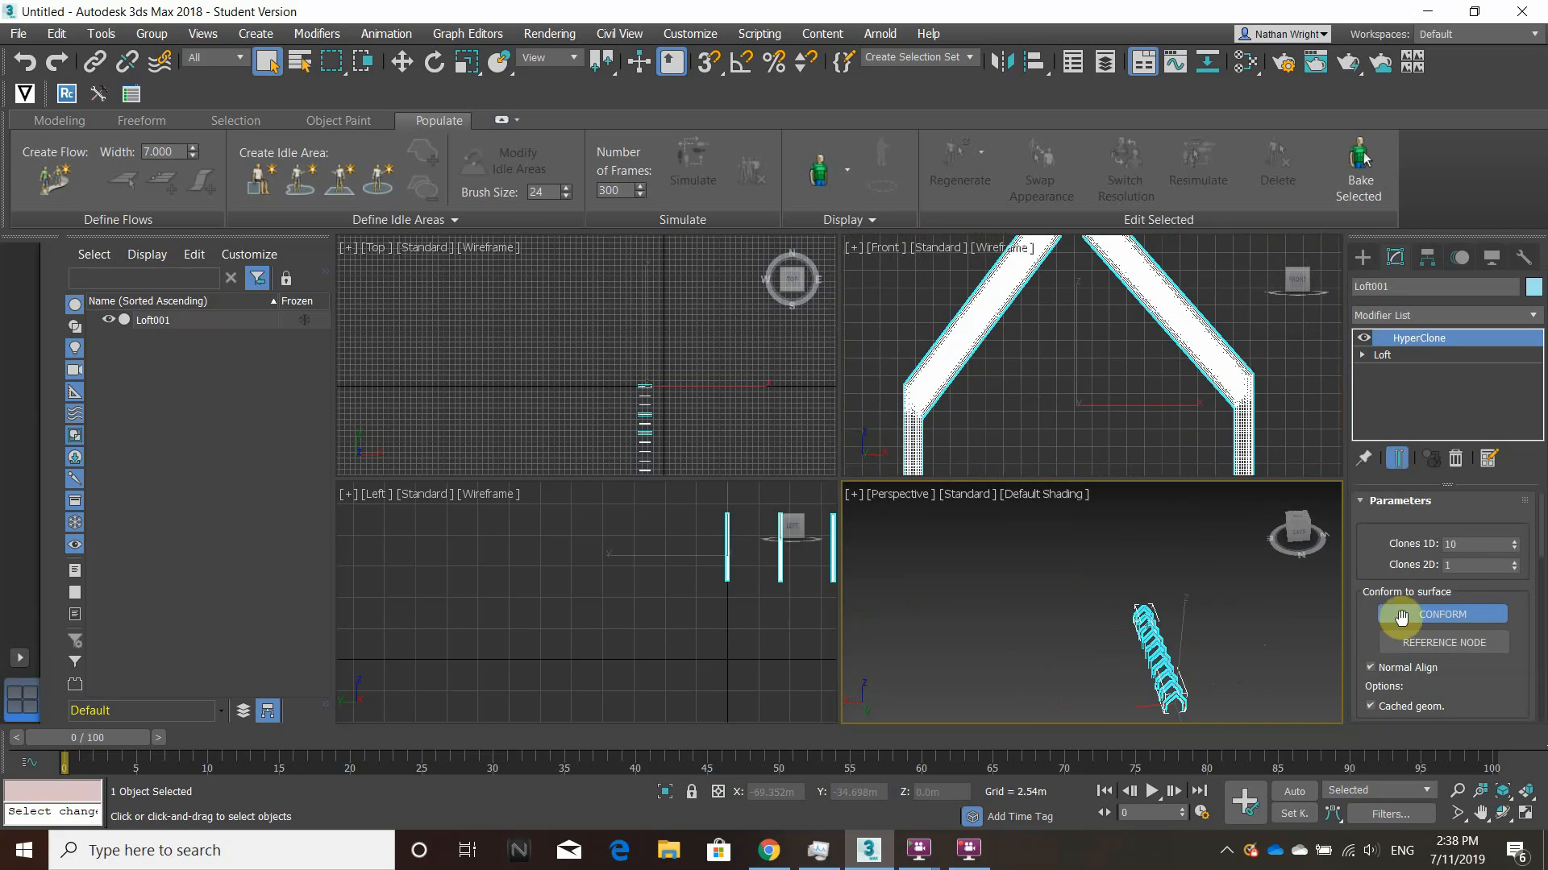
scroll(1452, 693, "down", 3)
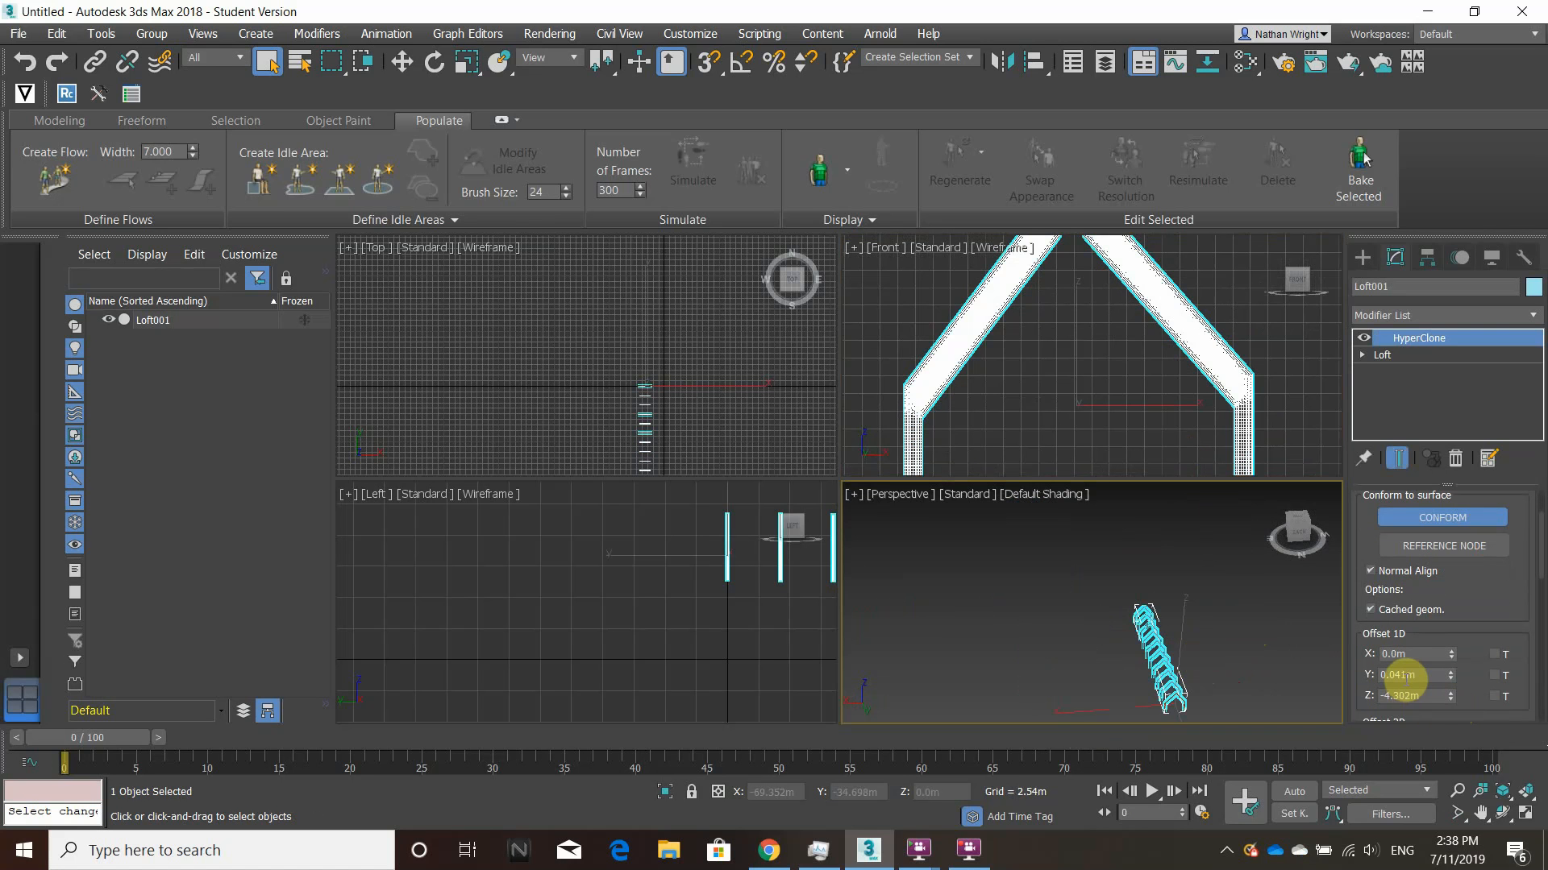
Draw a channel spline beside the left rafter's eave, about 0.168 m long, 0.082 m wide and 0.016 m thick.
left_click(1212, 569)
scroll(1116, 353, "down", 2)
middle_click_drag(1130, 380, 1079, 417)
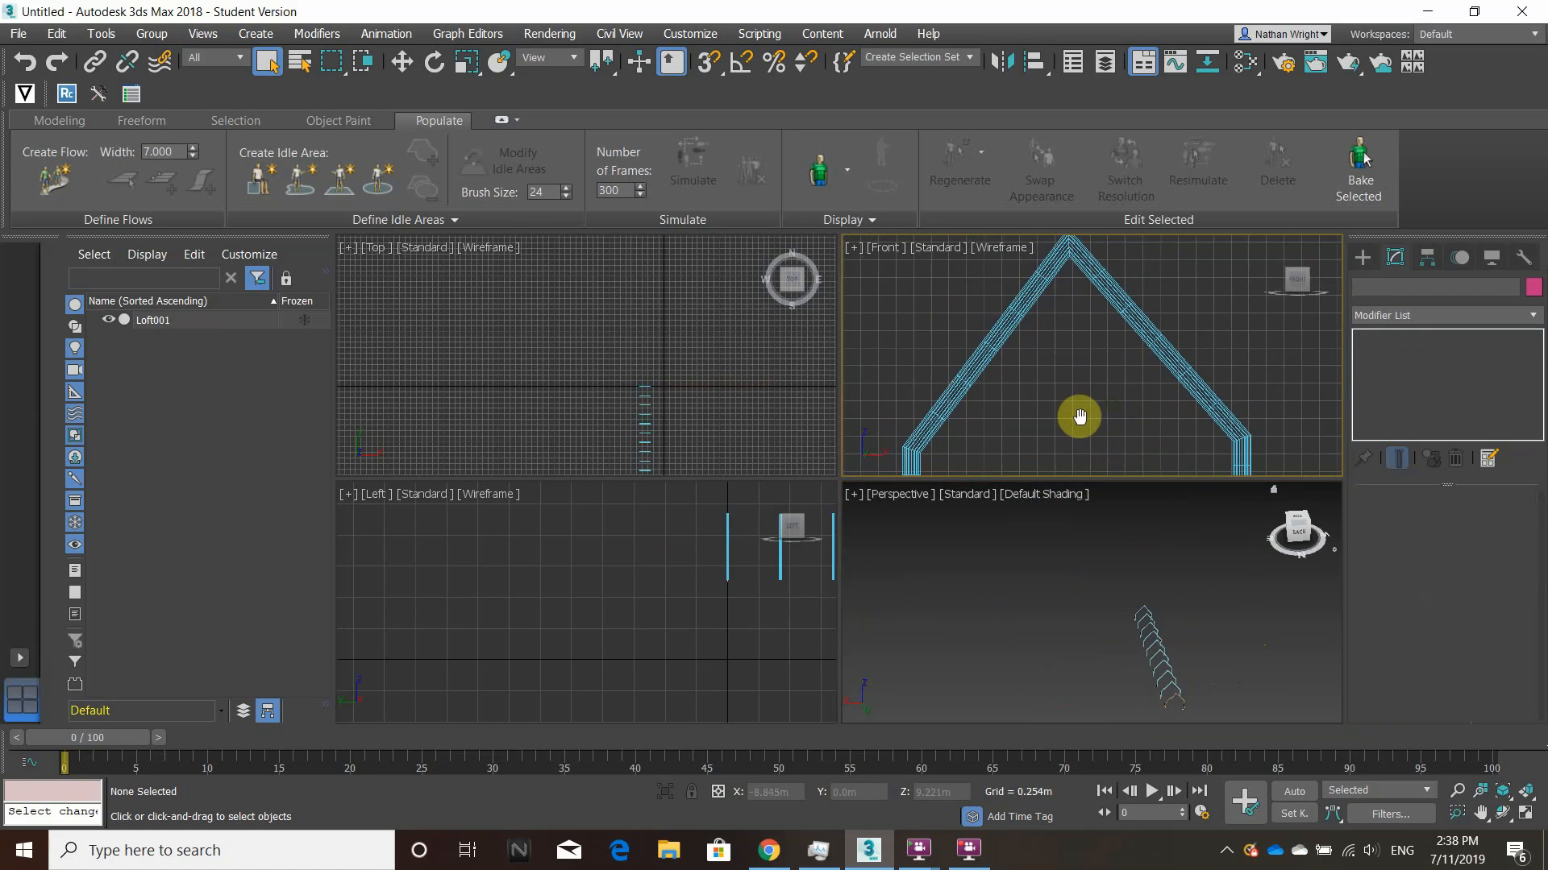
scroll(1116, 411, "down", 2)
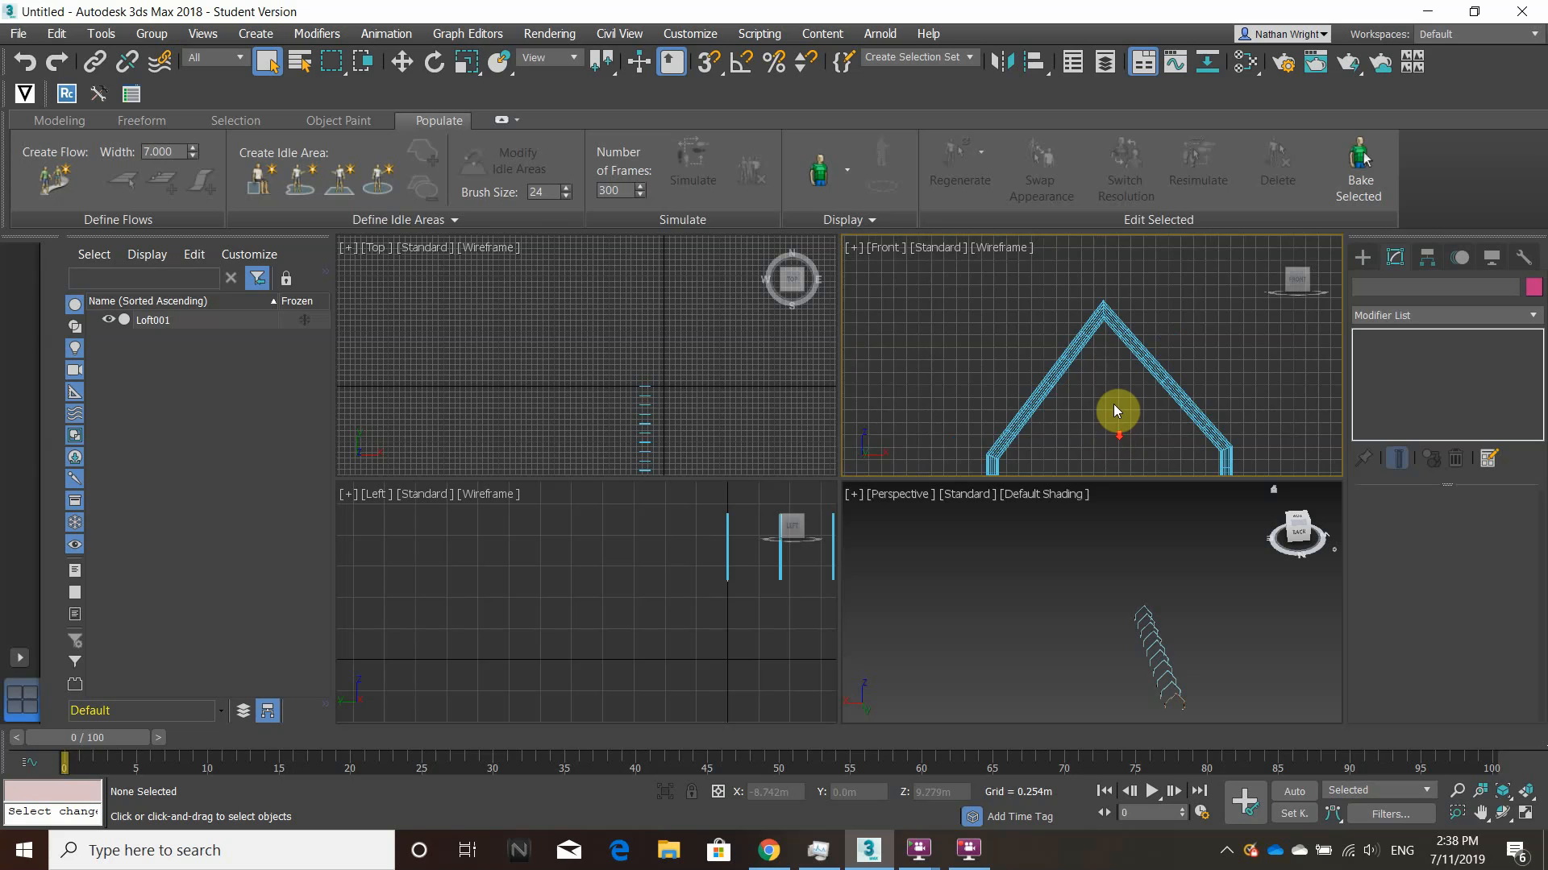
left_click(1357, 256)
left_click(1422, 314)
left_click(1388, 286)
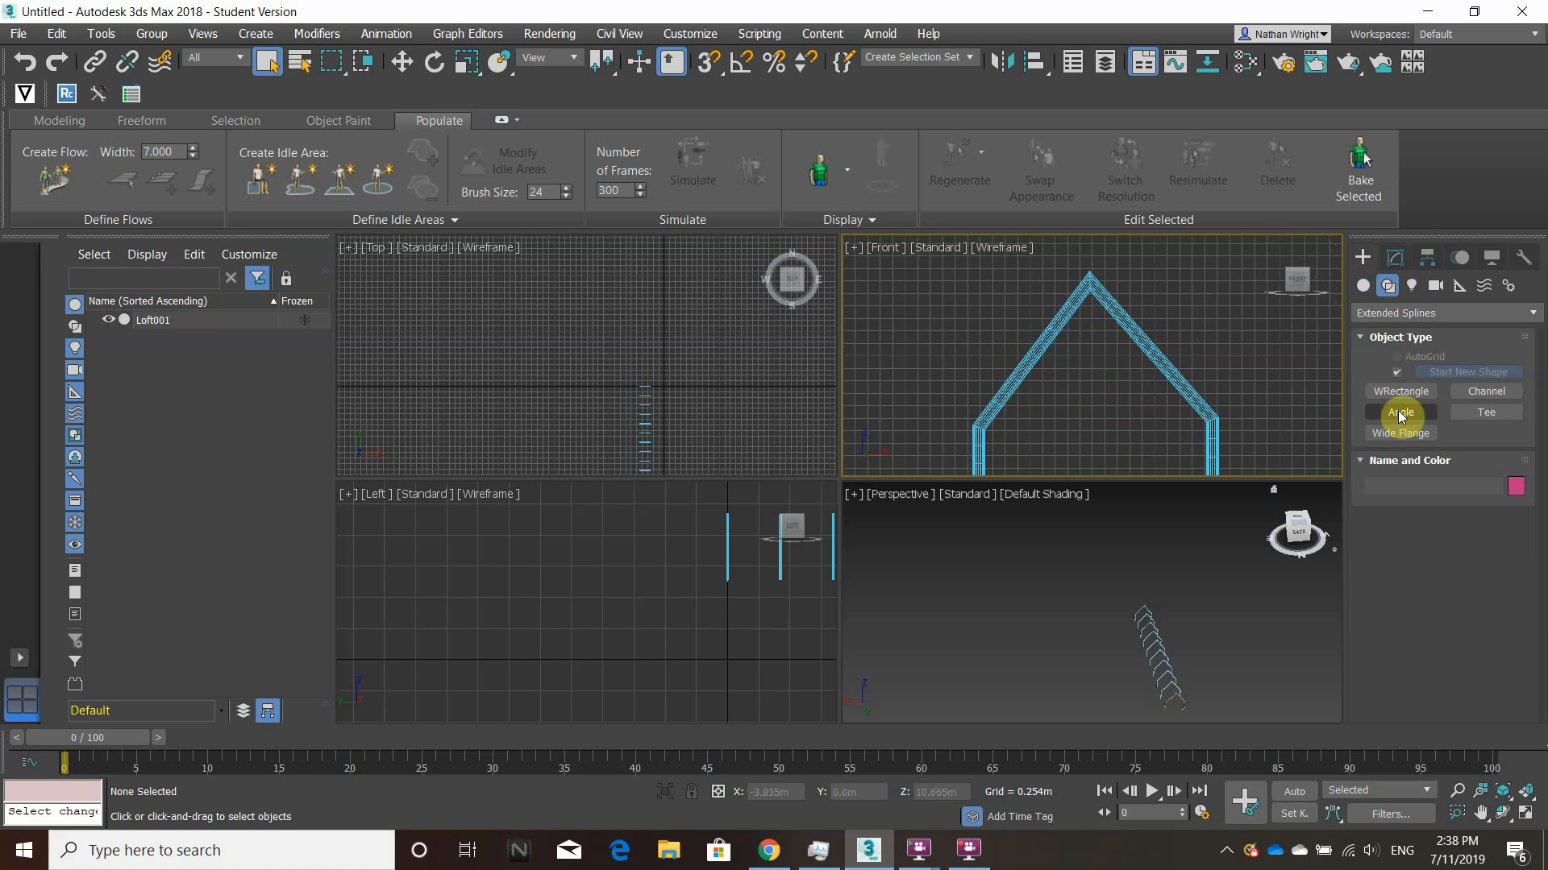
left_click(1458, 393)
scroll(985, 401, "up", 5)
middle_click_drag(966, 417, 978, 387)
left_click_drag(977, 387, 985, 410)
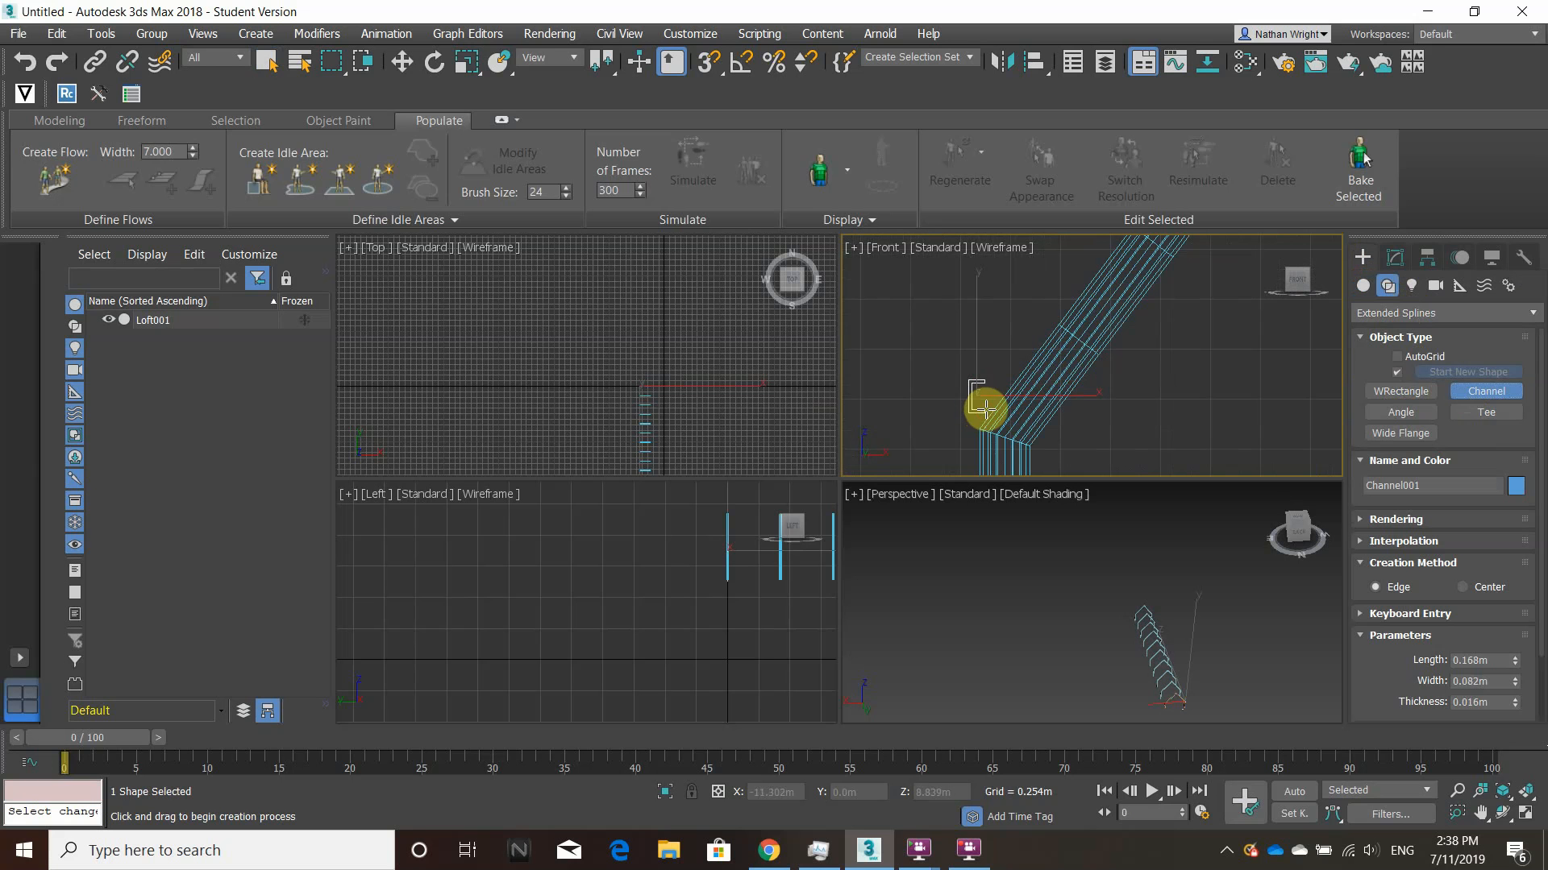
Rotate the channel shape to follow the left rafter's slope and move it against the rafter near the eave.
left_click(433, 62)
left_click_drag(1002, 321, 920, 307)
scroll(1028, 376, "up", 2)
left_click(402, 61)
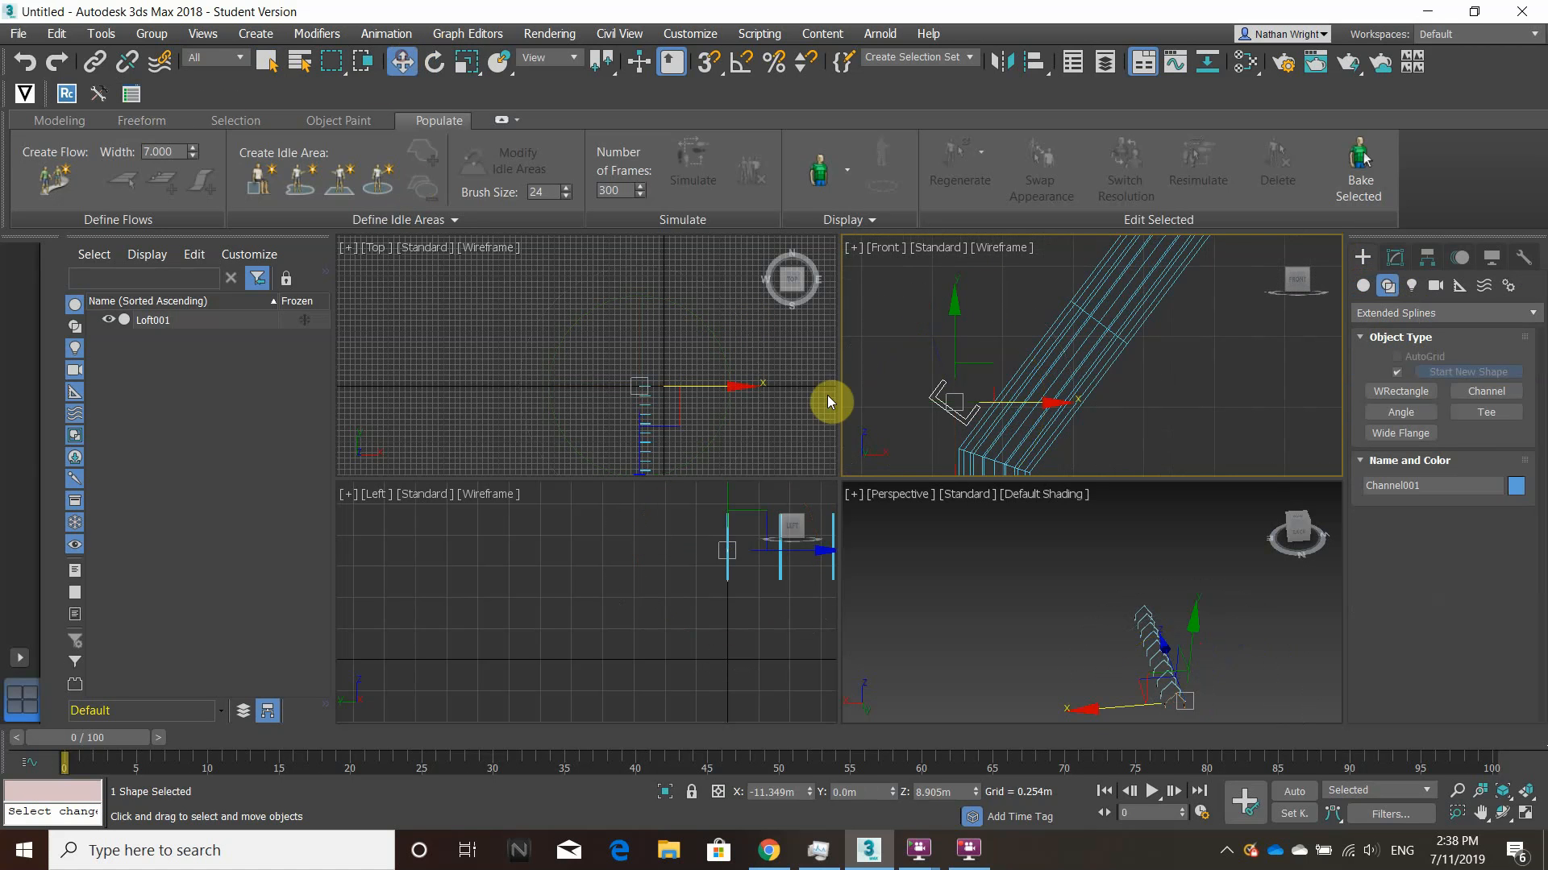
left_click_drag(948, 287, 953, 302)
left_click(1388, 263)
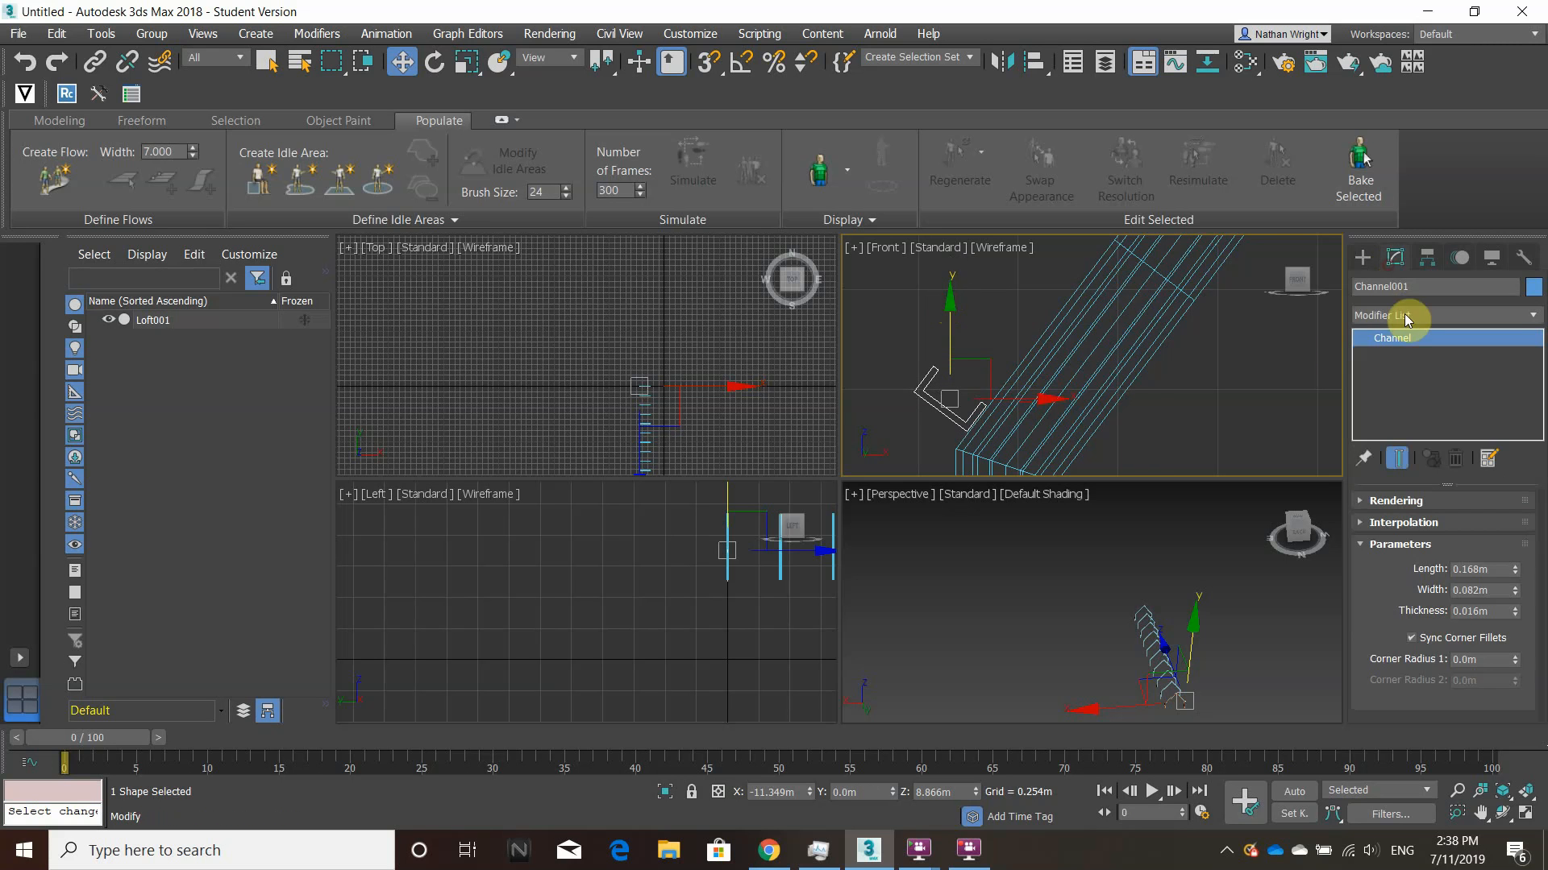
left_click(1411, 319)
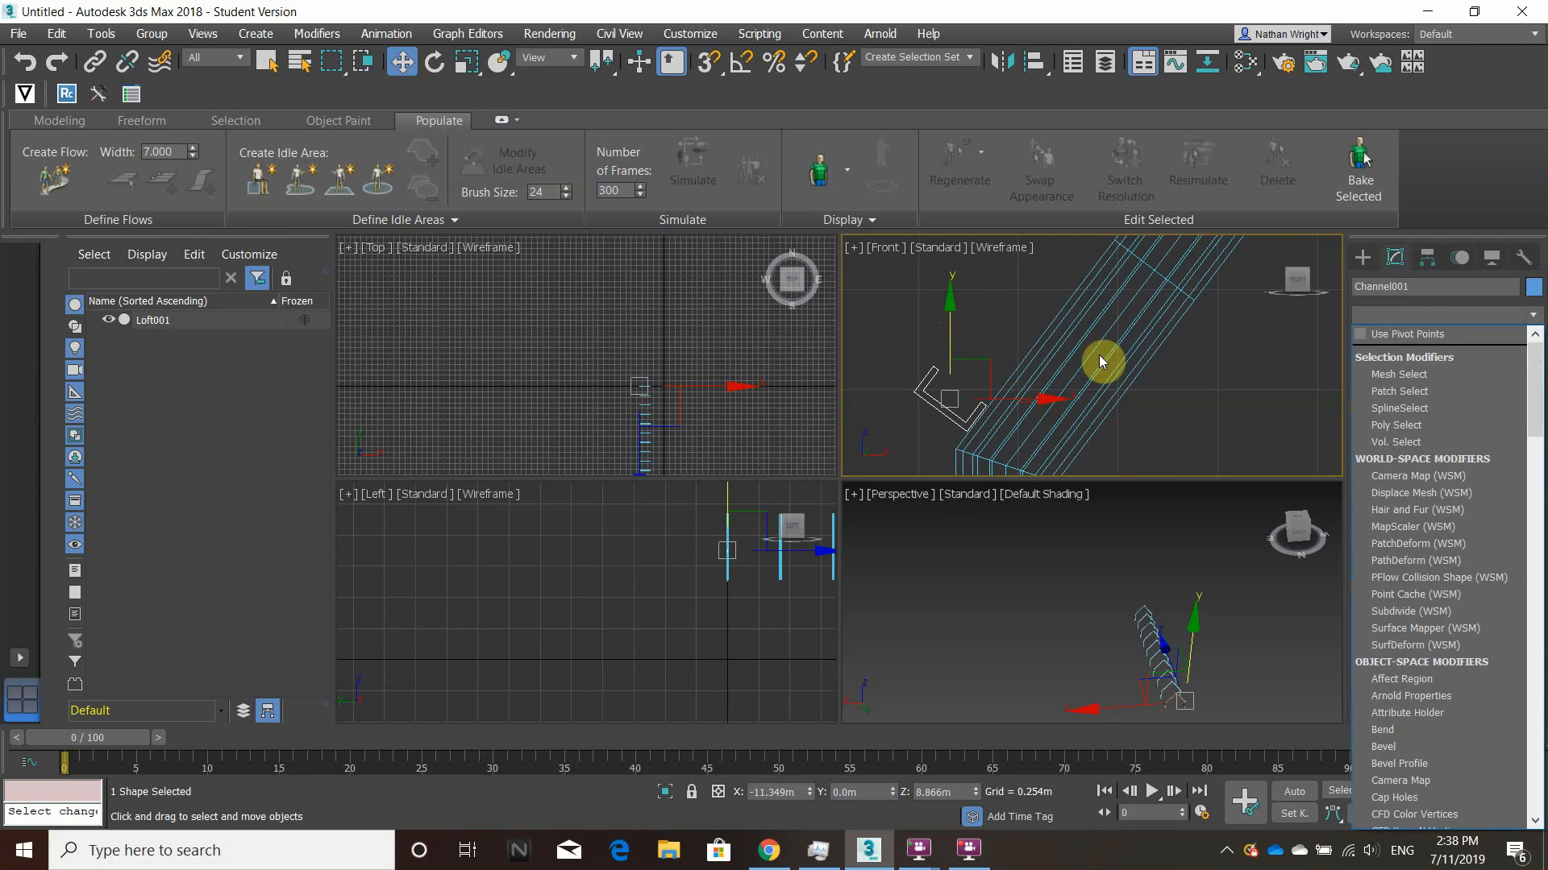
key("h")
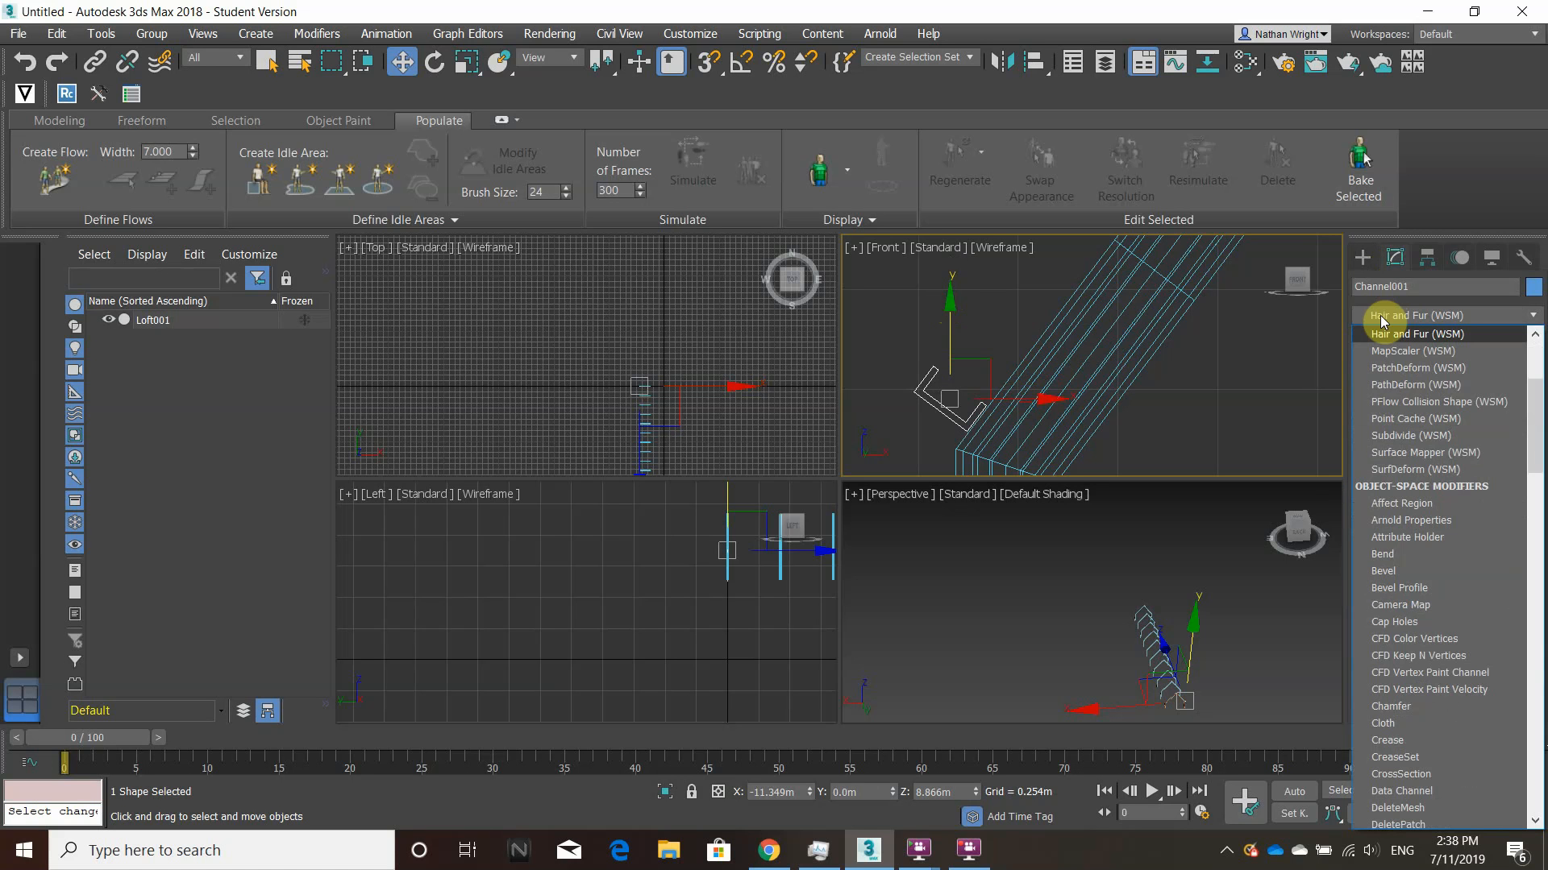
left_click(917, 385)
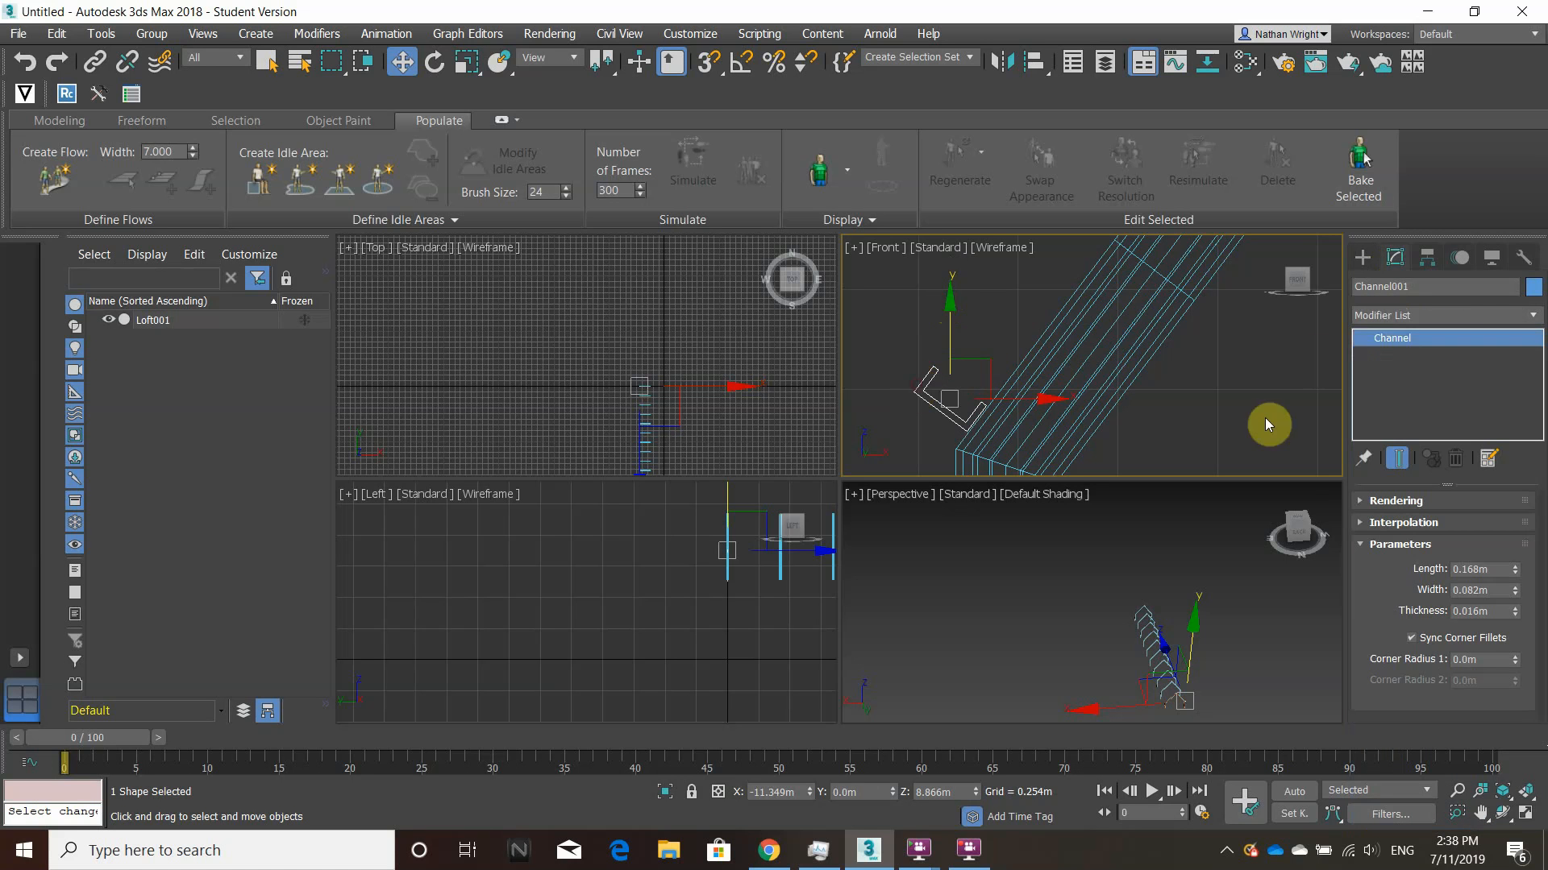
left_click(1410, 317)
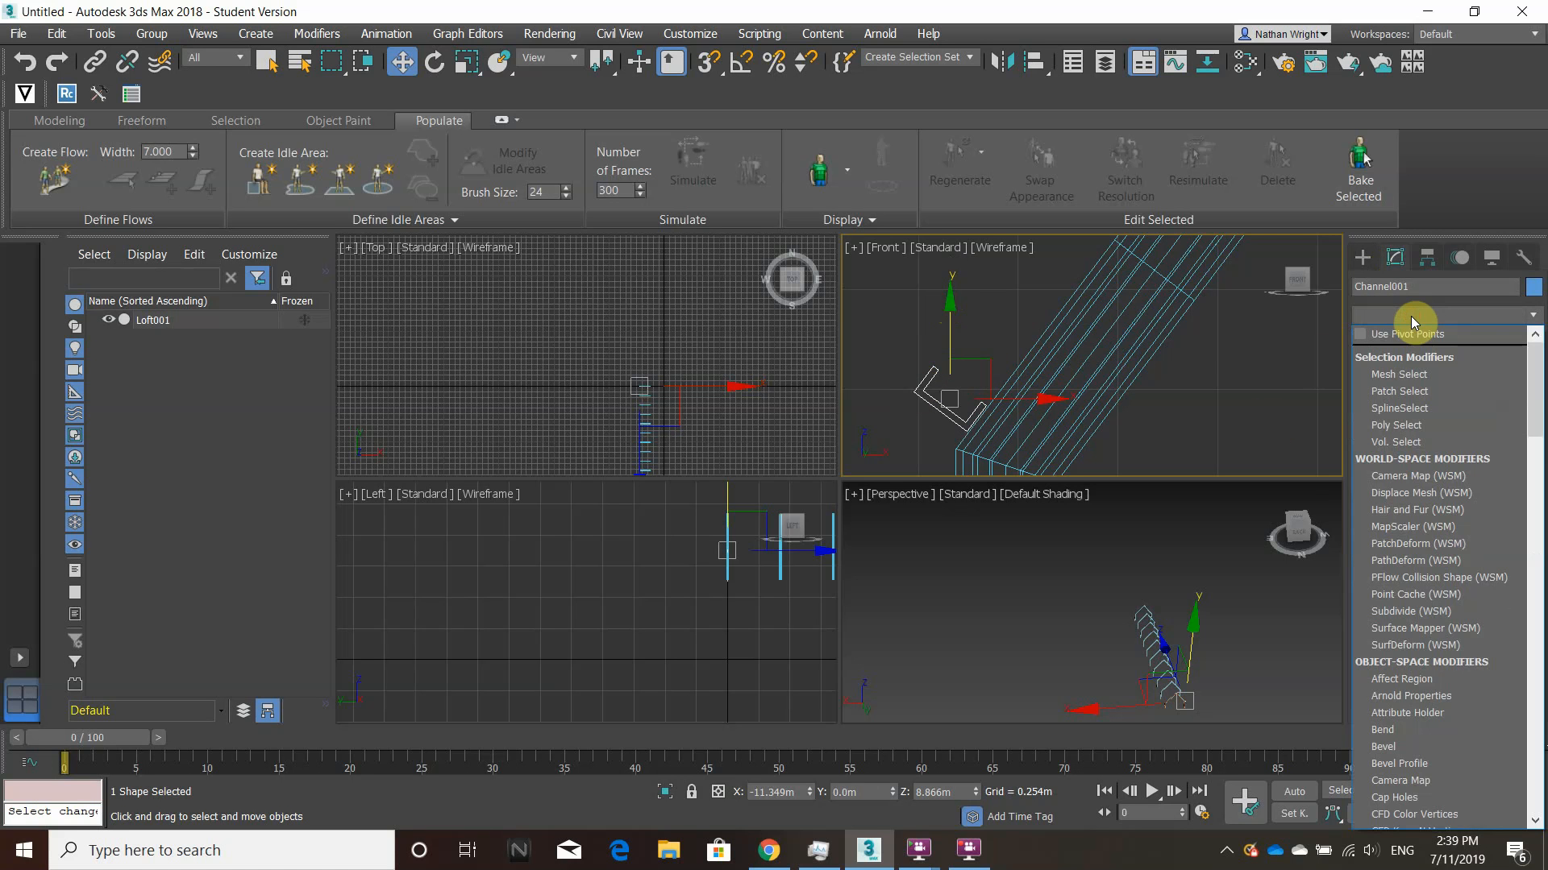
left_click(1411, 316)
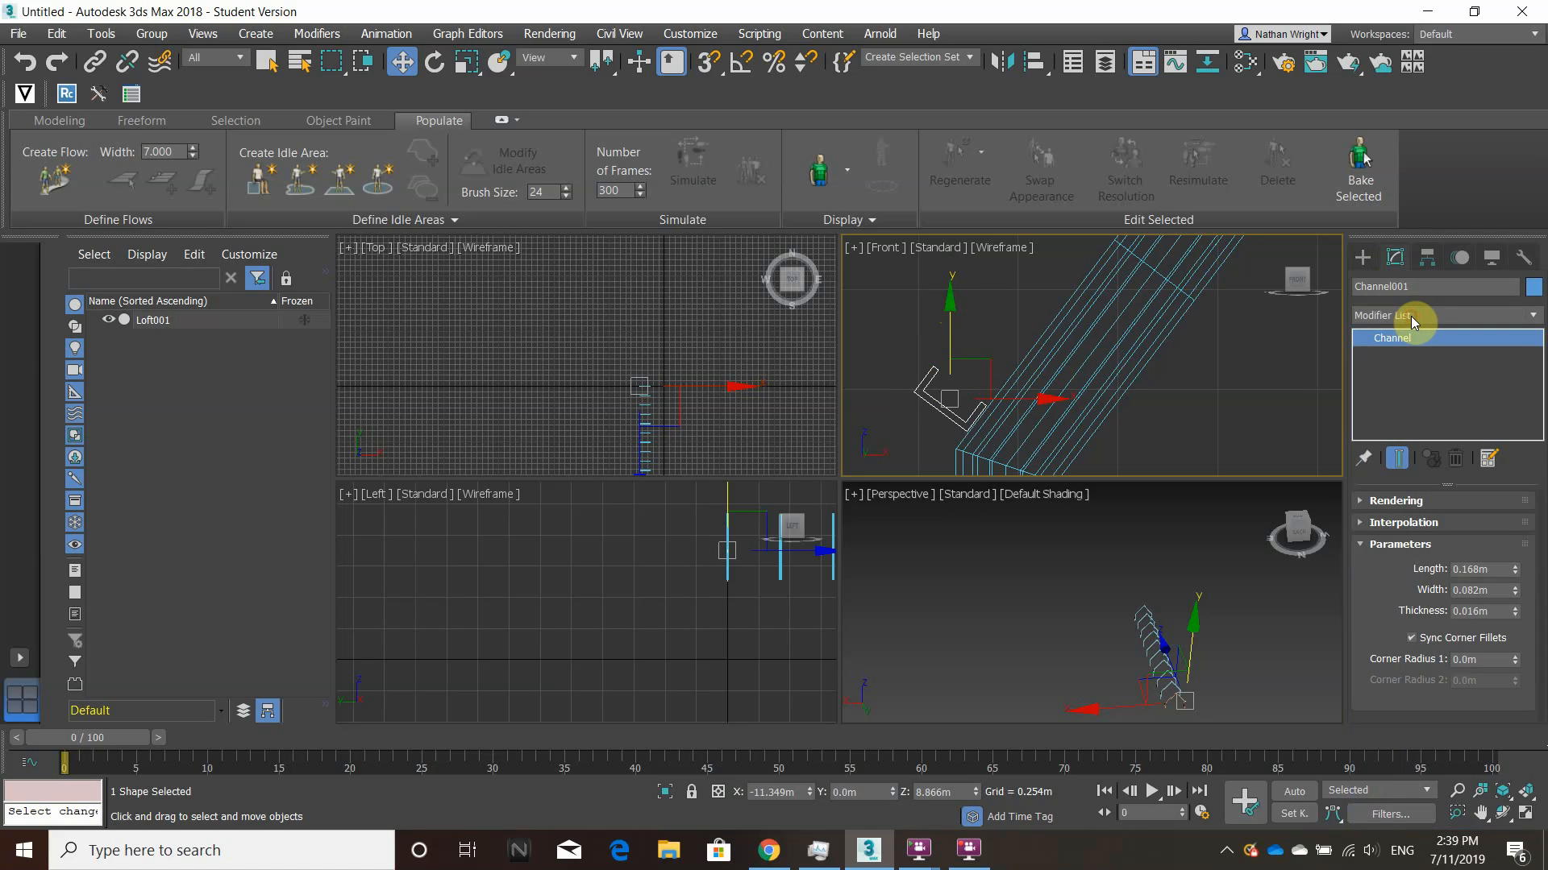
Add a HyperClone modifier to the rotated channel shape.
left_click(1411, 316)
scroll(1410, 316, "down", 3)
scroll(1410, 316, "down", 5)
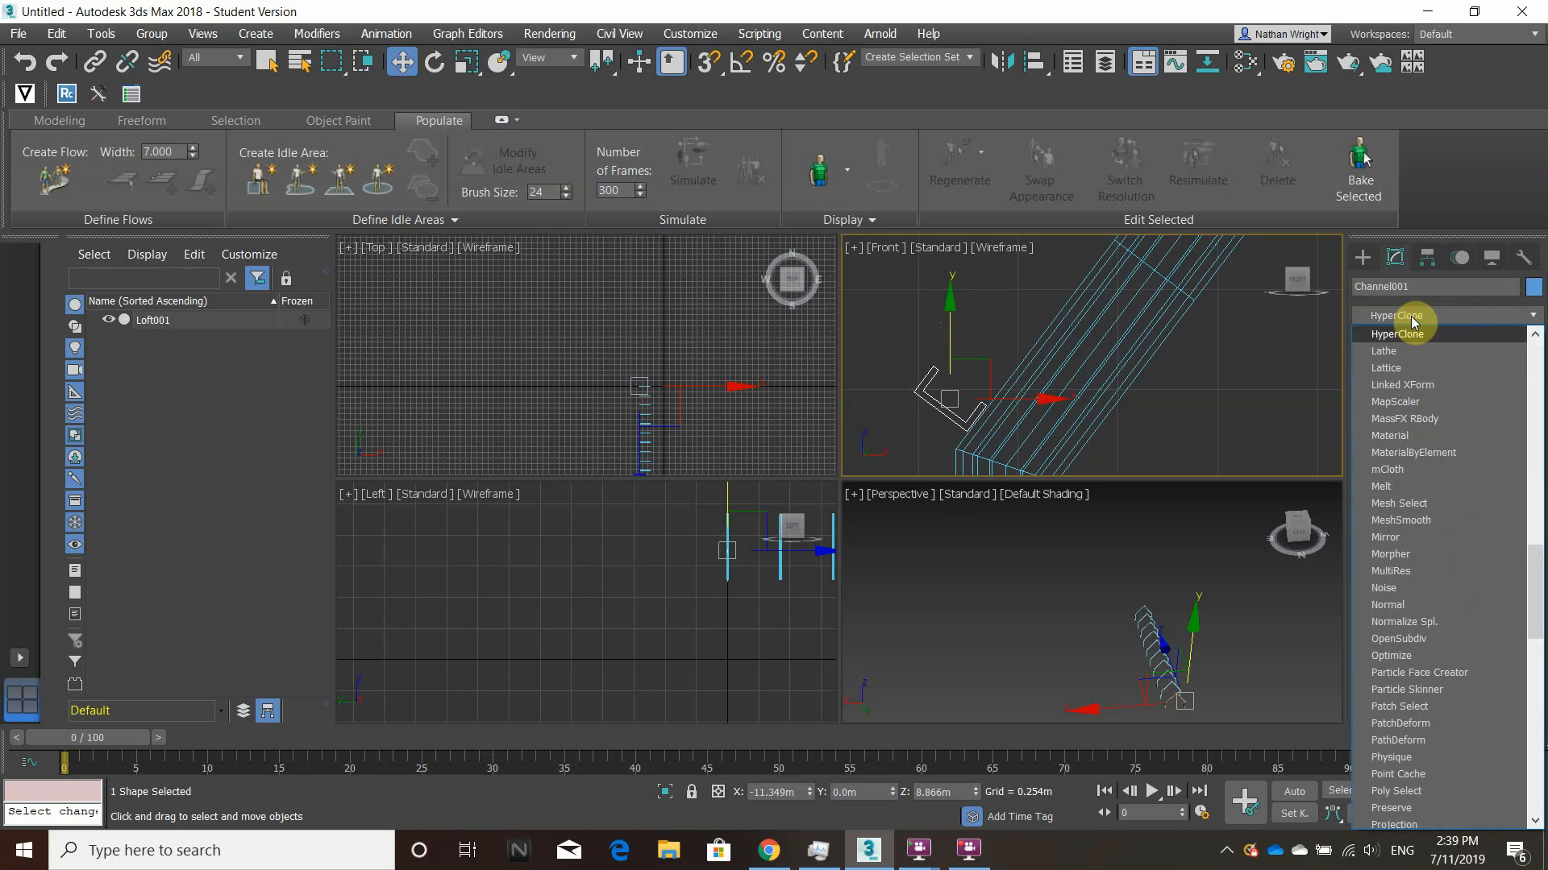
left_click(1402, 344)
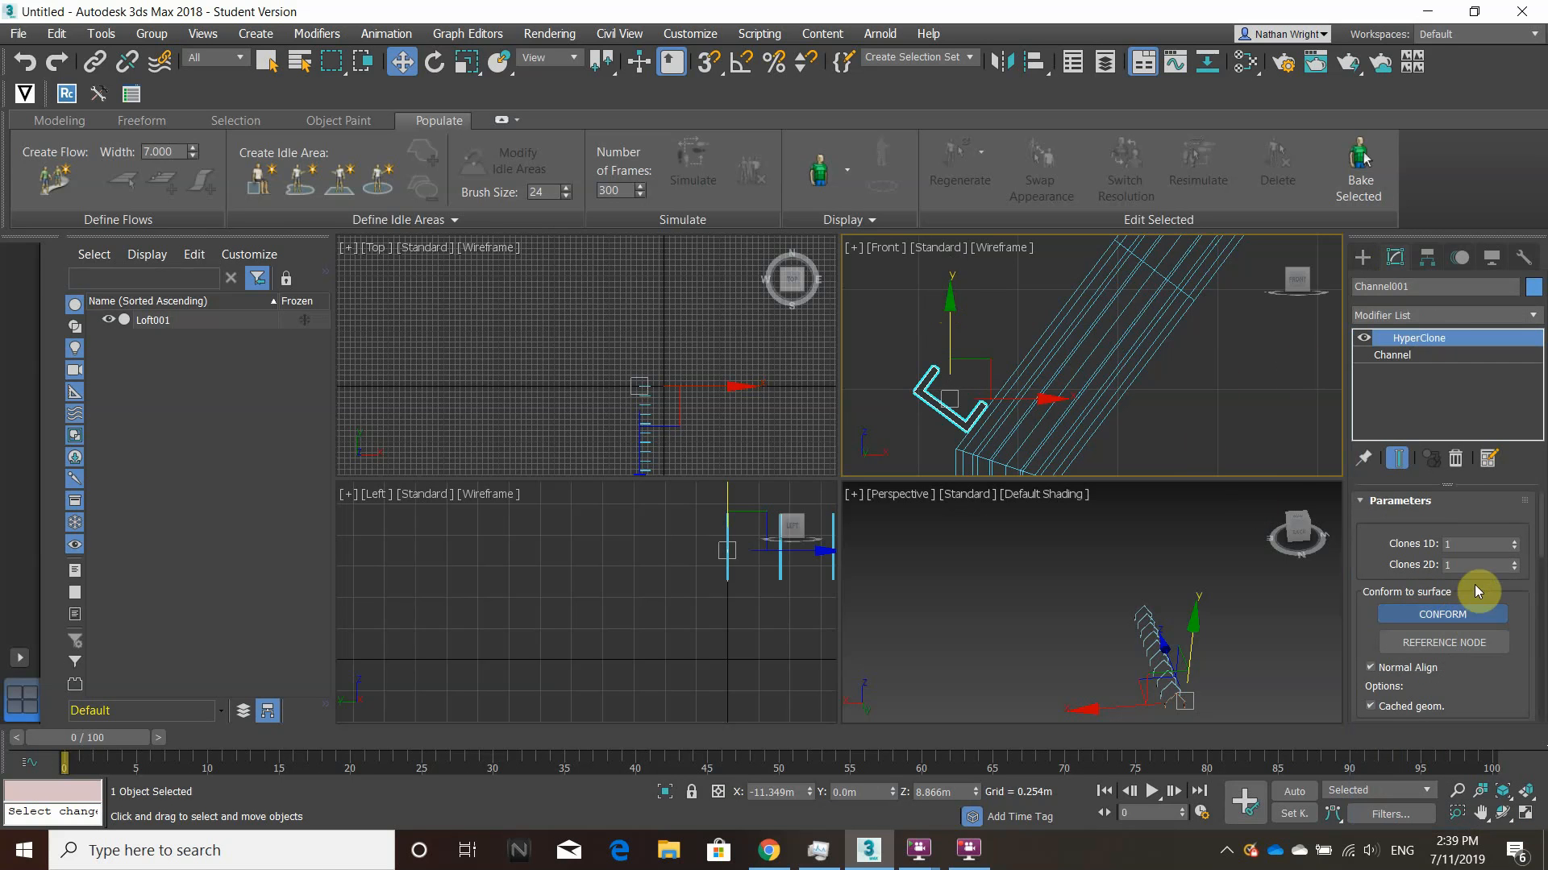
Set Clones 1D to 8 and the 1D X offset to about -0.521 m so the channels run up the rafter.
left_click(1475, 551)
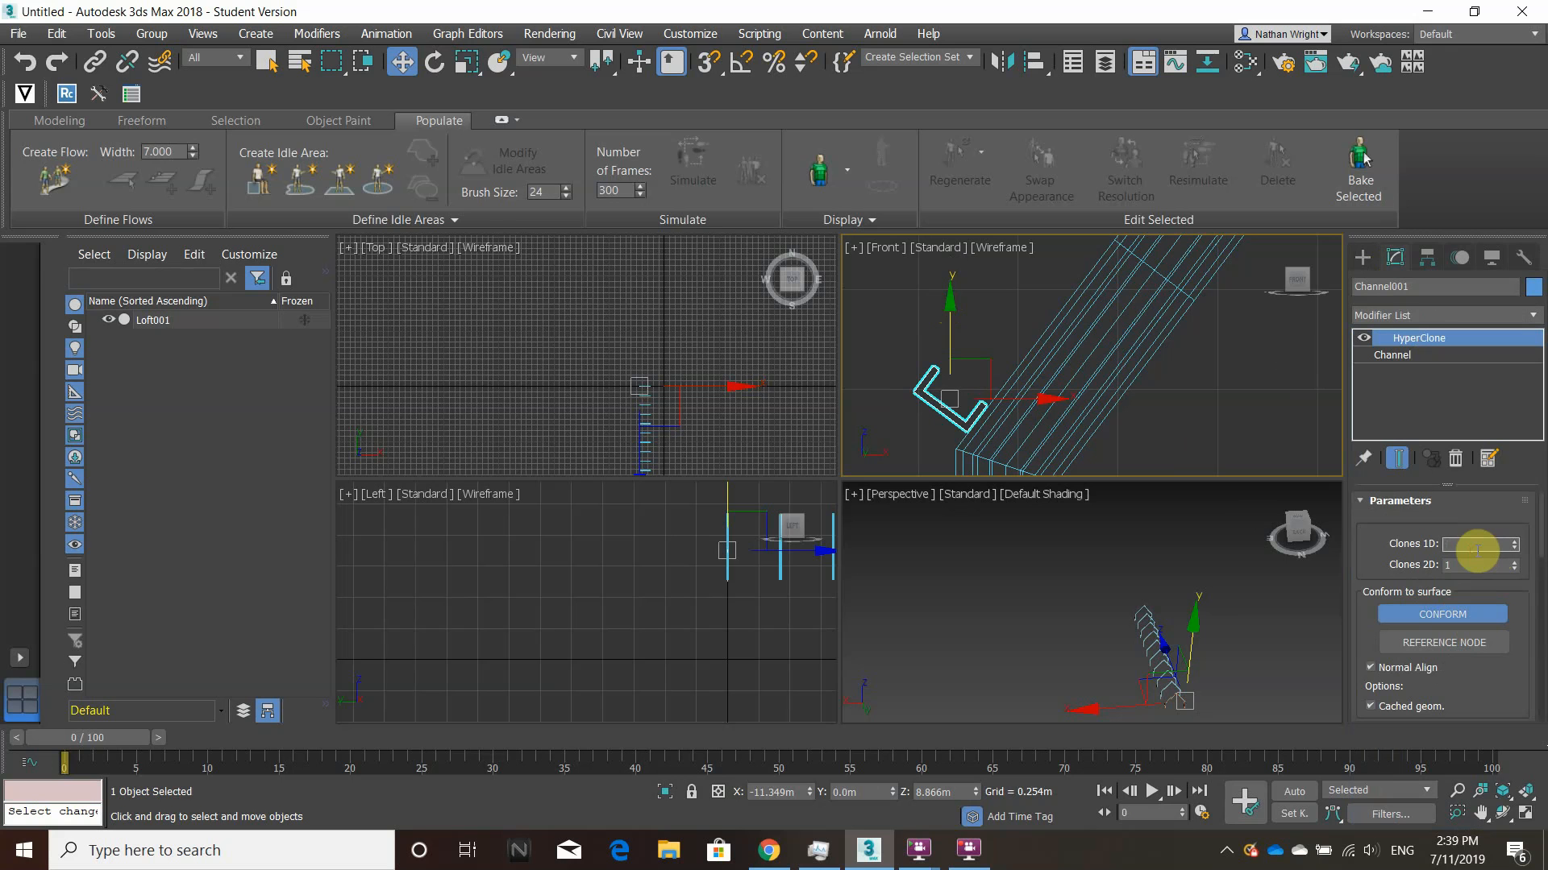
type("8")
scroll(1104, 337, "down", 6)
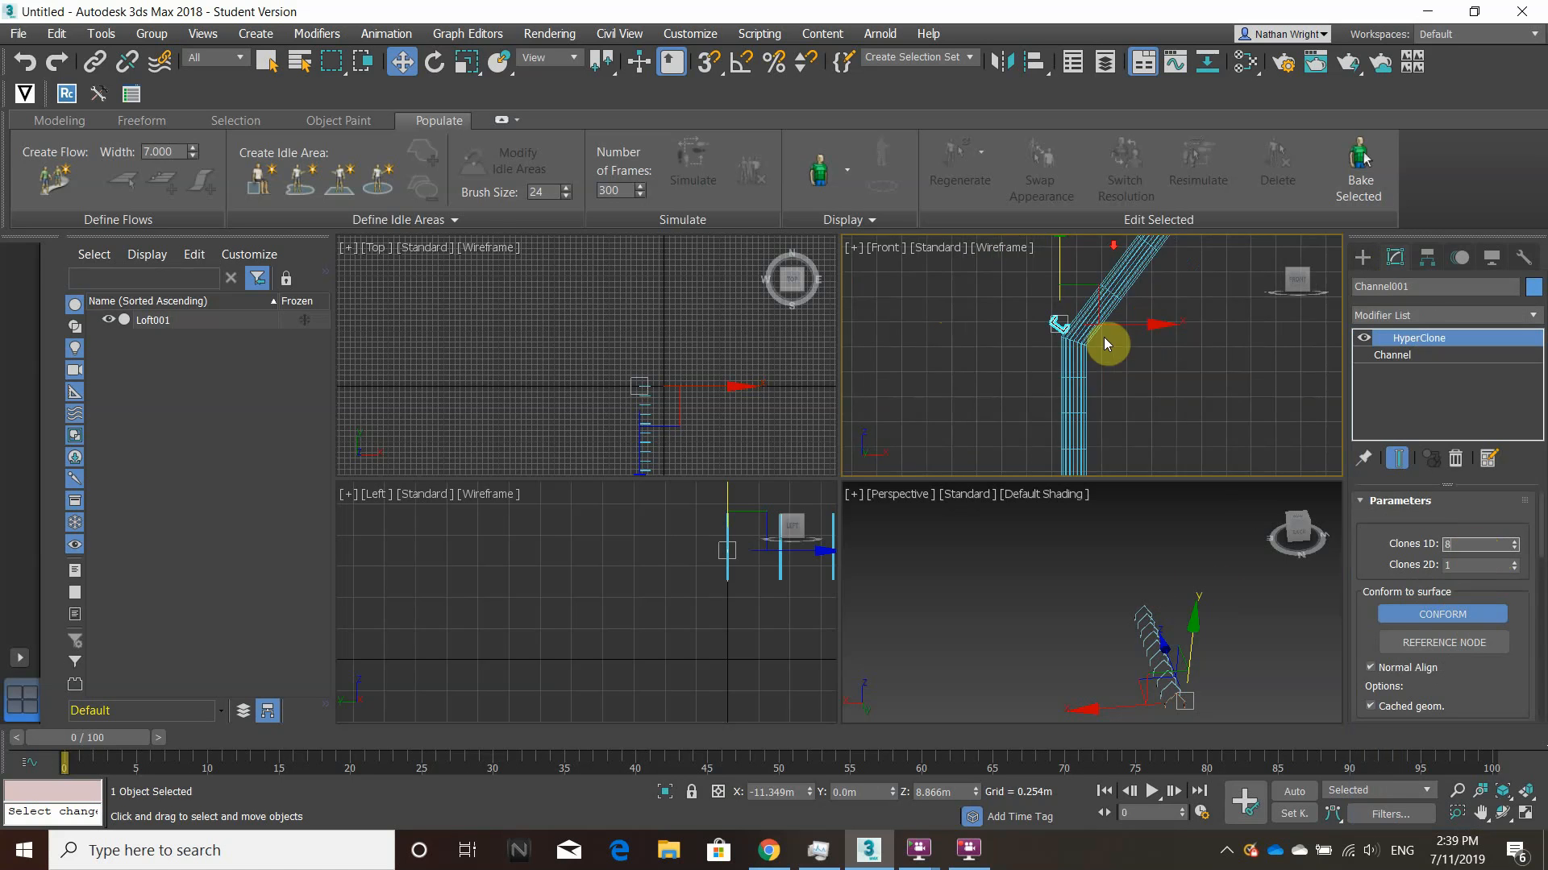
scroll(1444, 637, "down", 3)
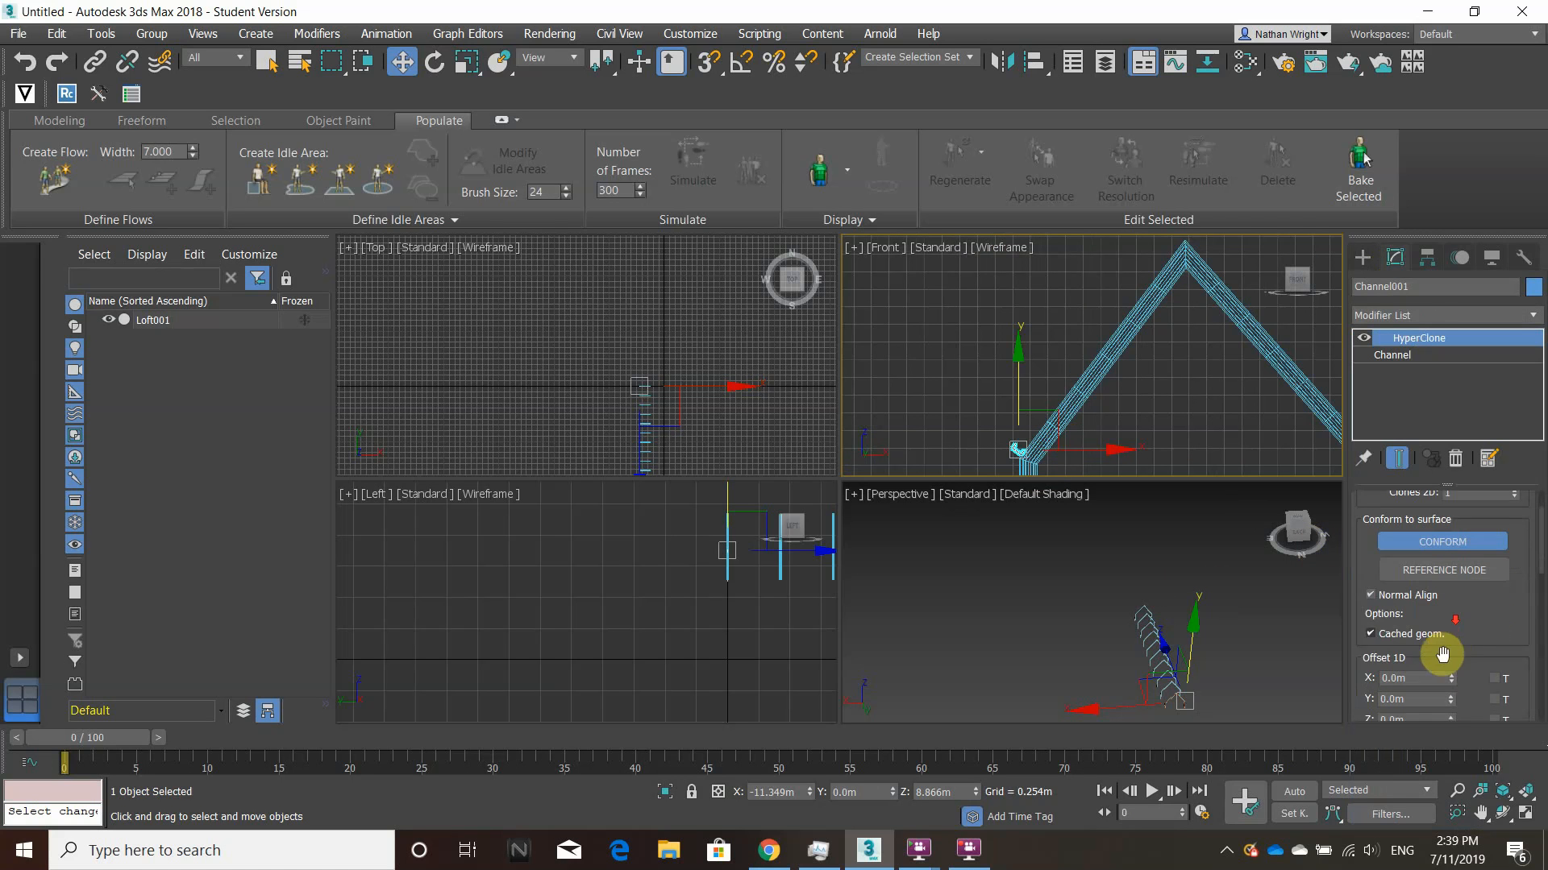
left_click_drag(1450, 654, 1409, 820)
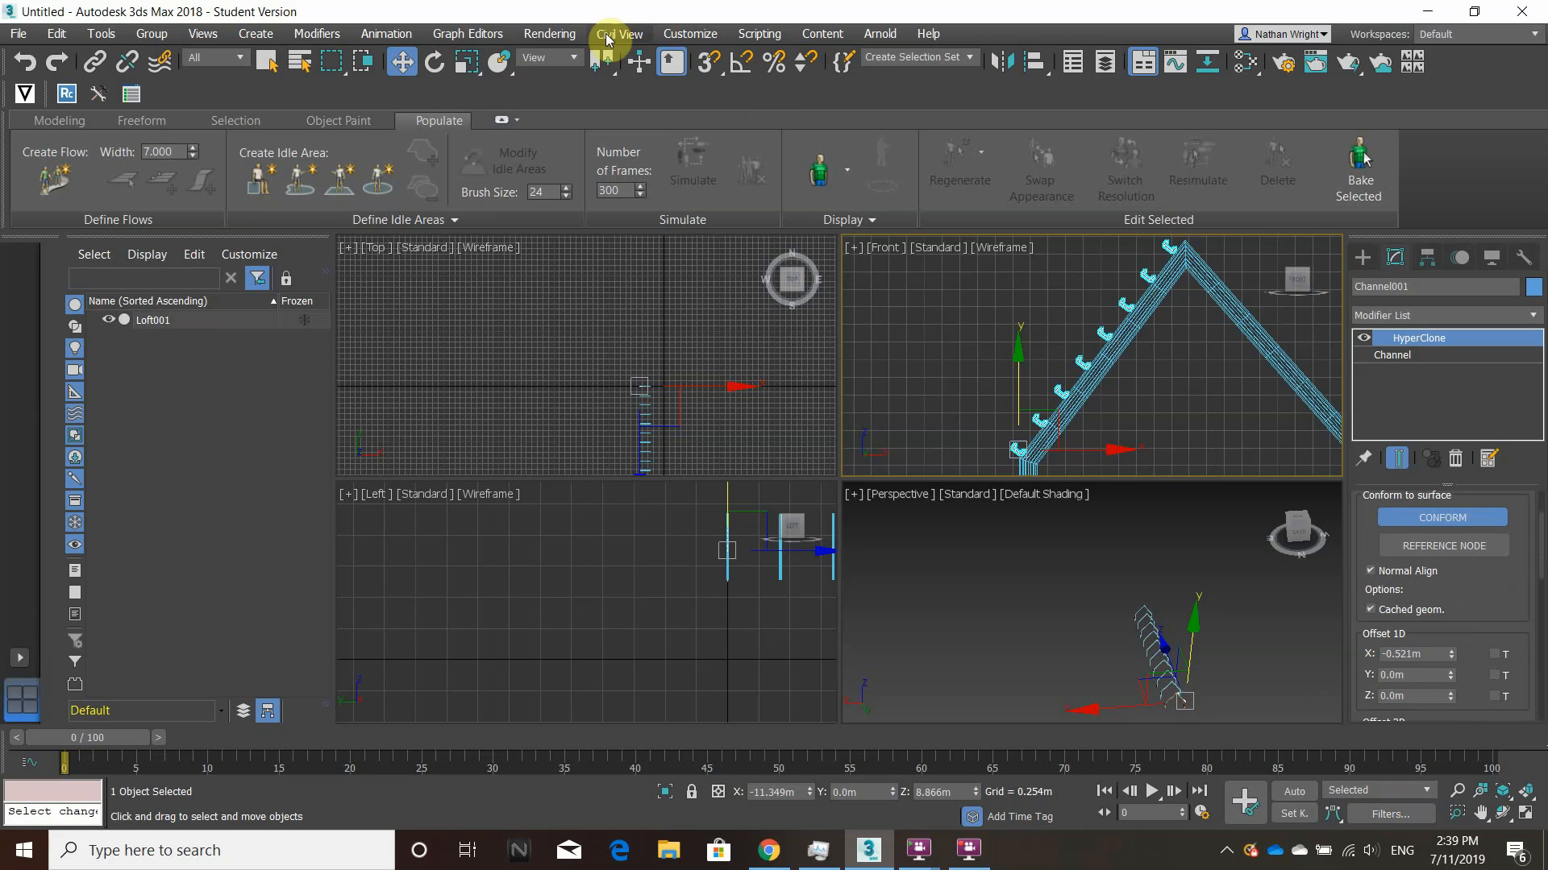
Mirror the row of channels about the X axis as a copy.
left_click(949, 334)
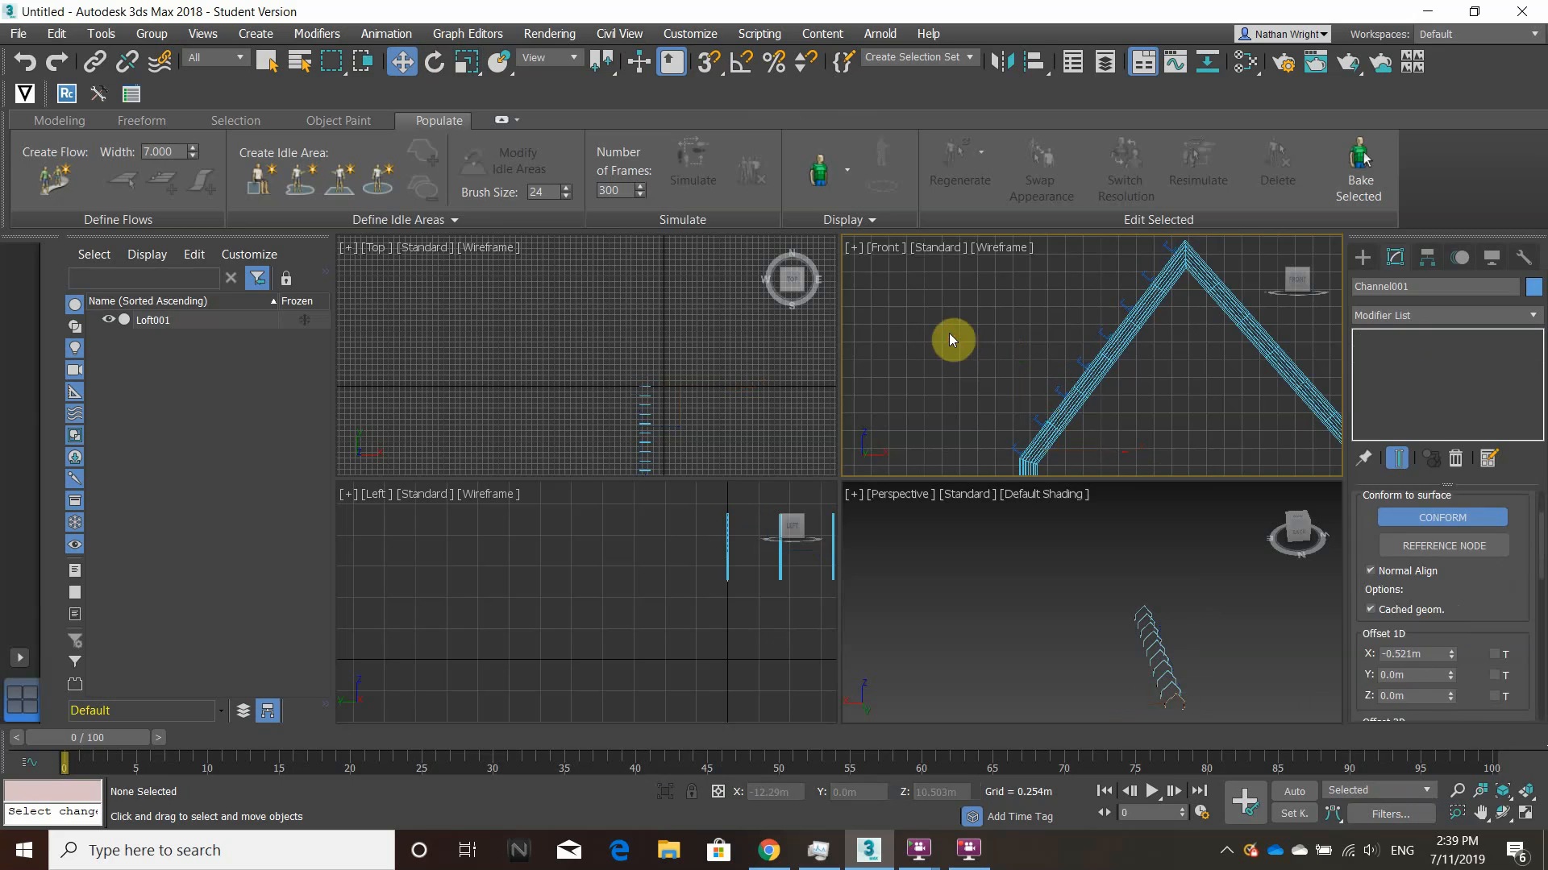
left_click(1038, 416)
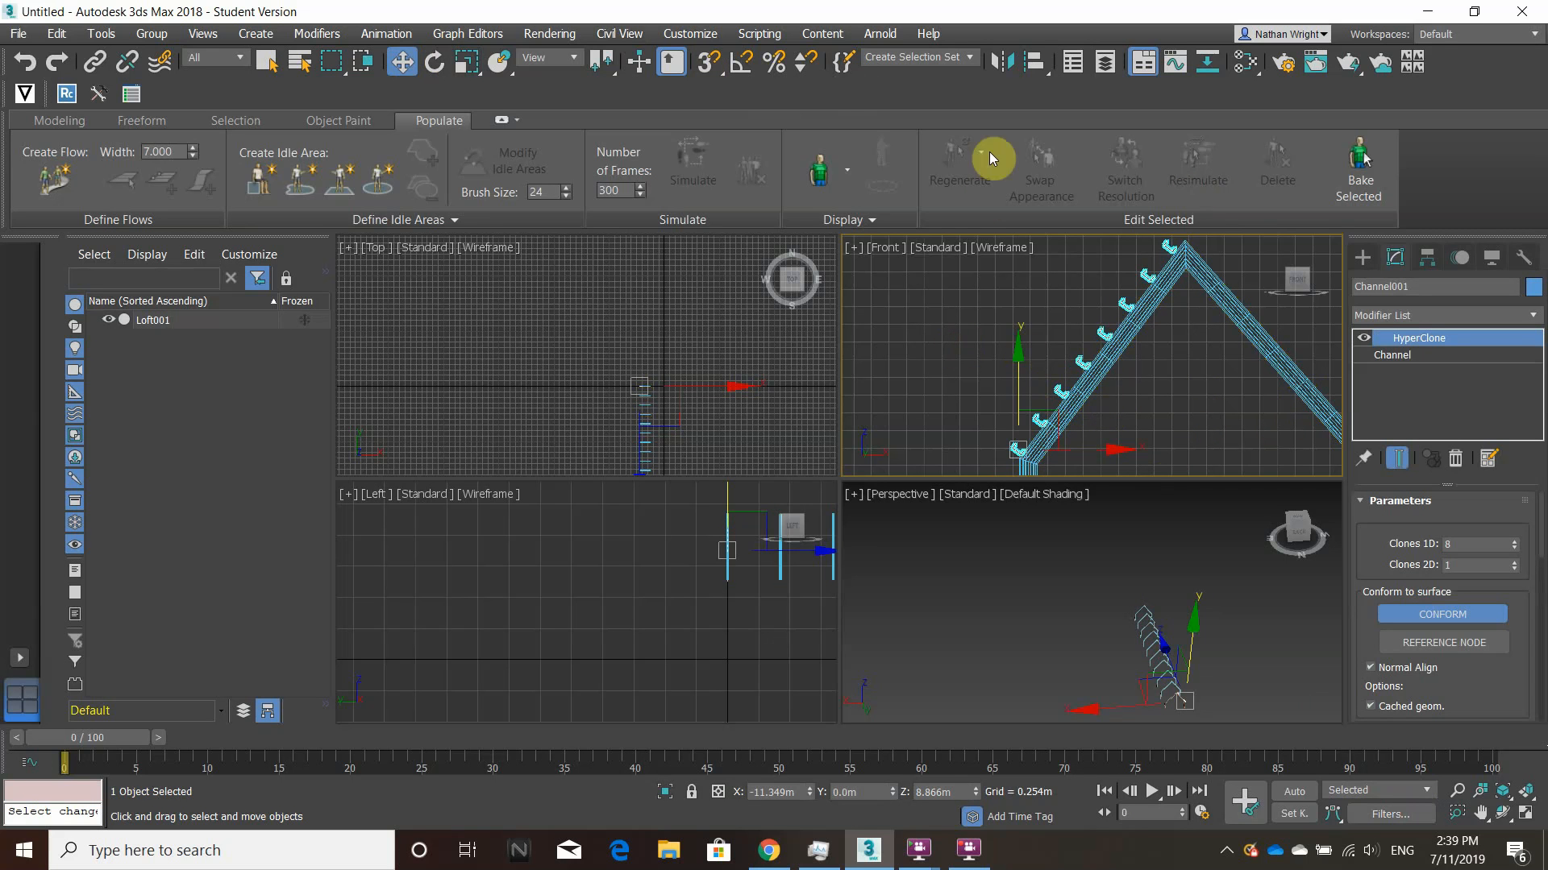
left_click(1003, 62)
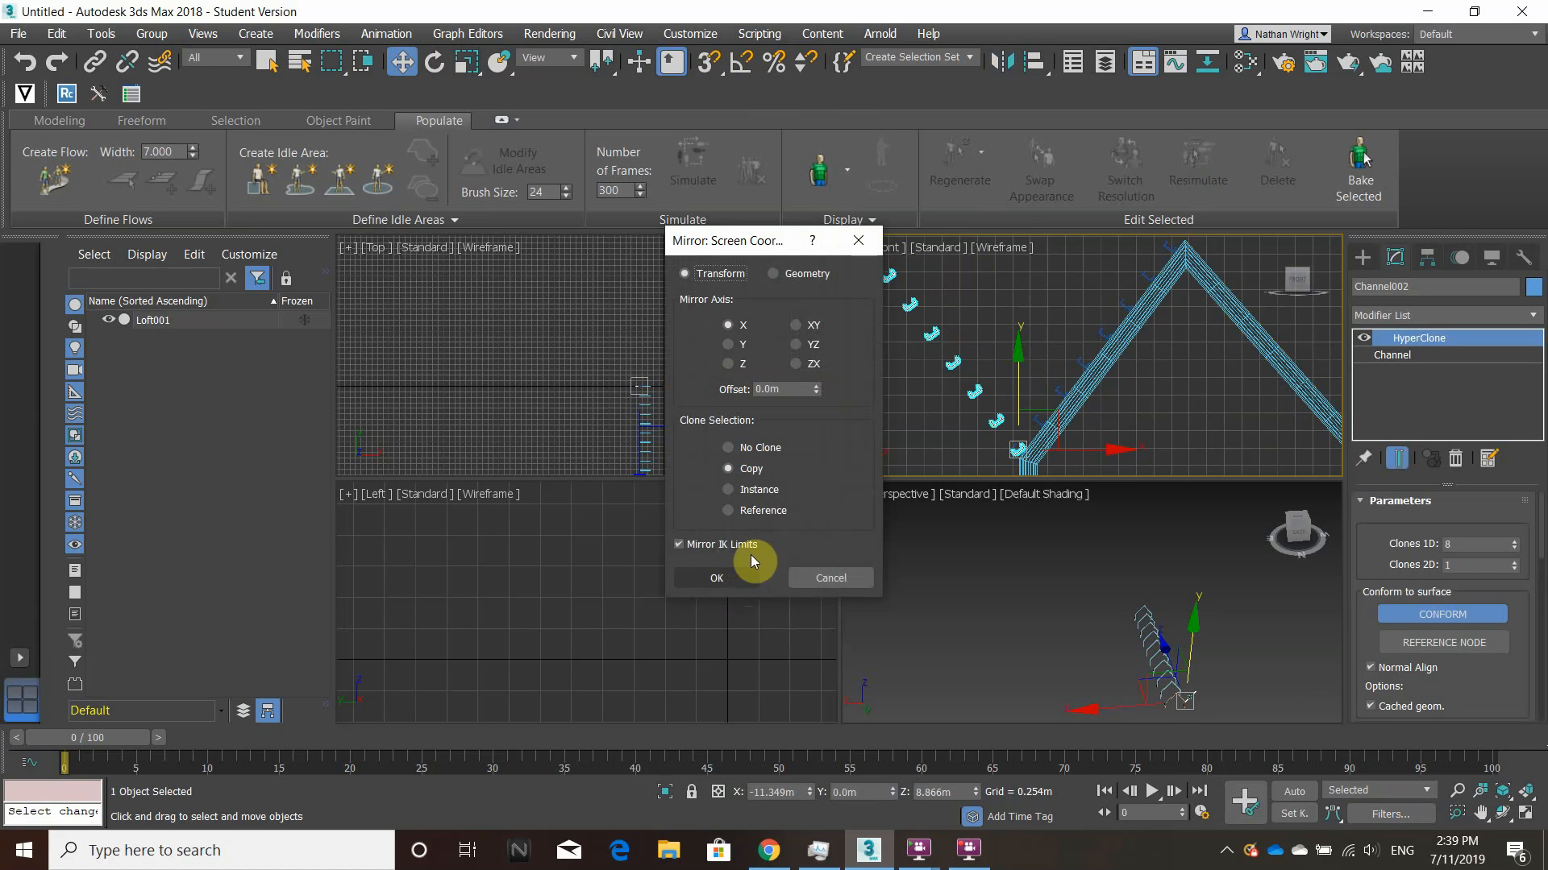
left_click(708, 579)
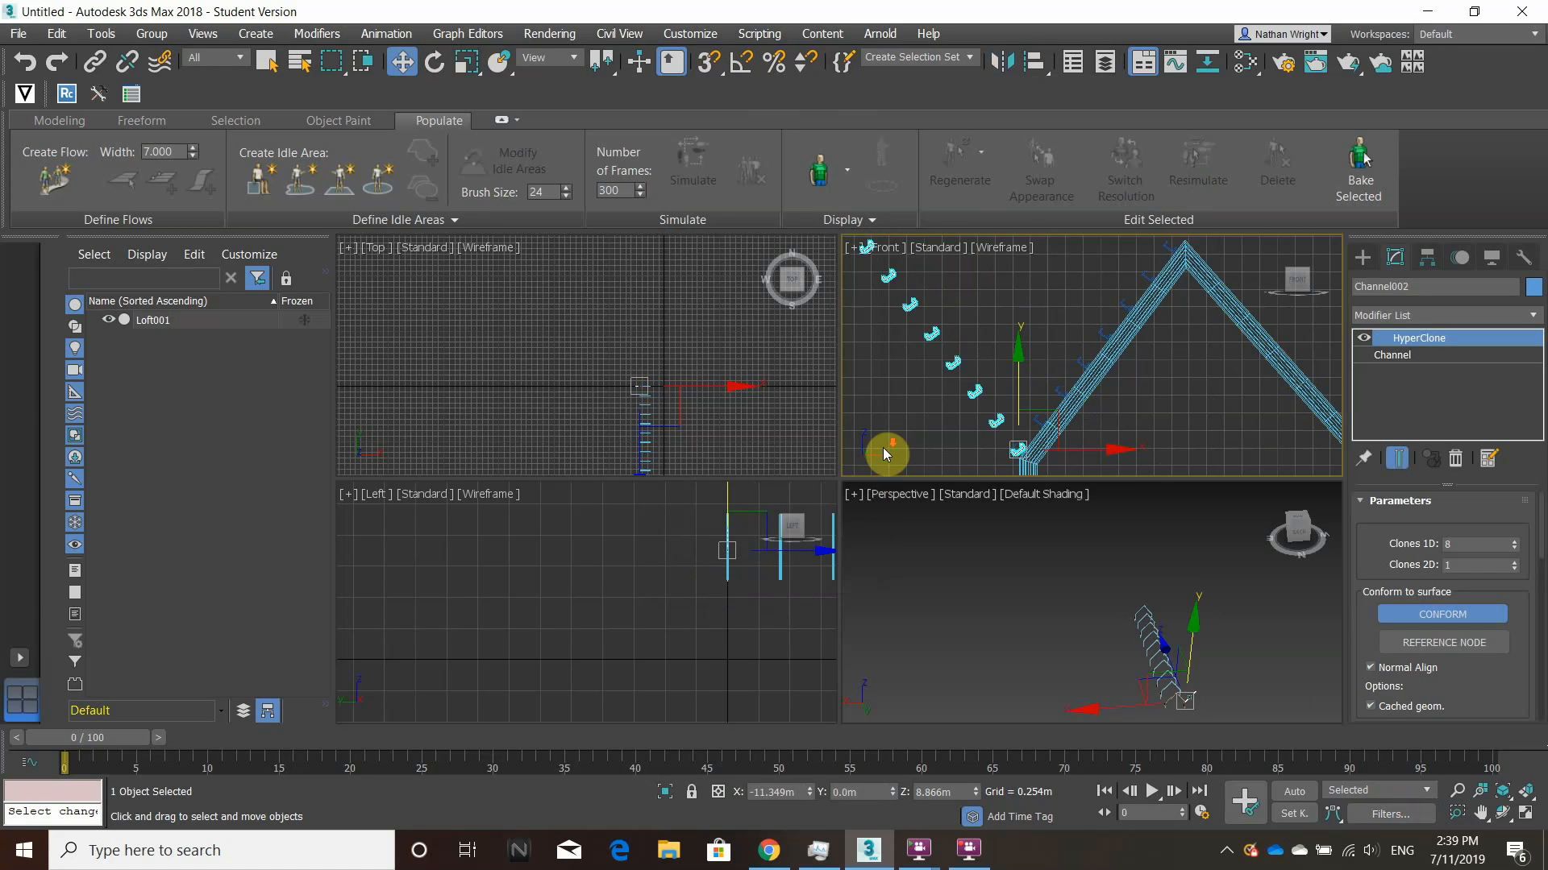
Move the mirrored channel row along the right rafter, its first channel at about X -6.226 m and Z 9.037 m.
scroll(883, 447, "down", 3)
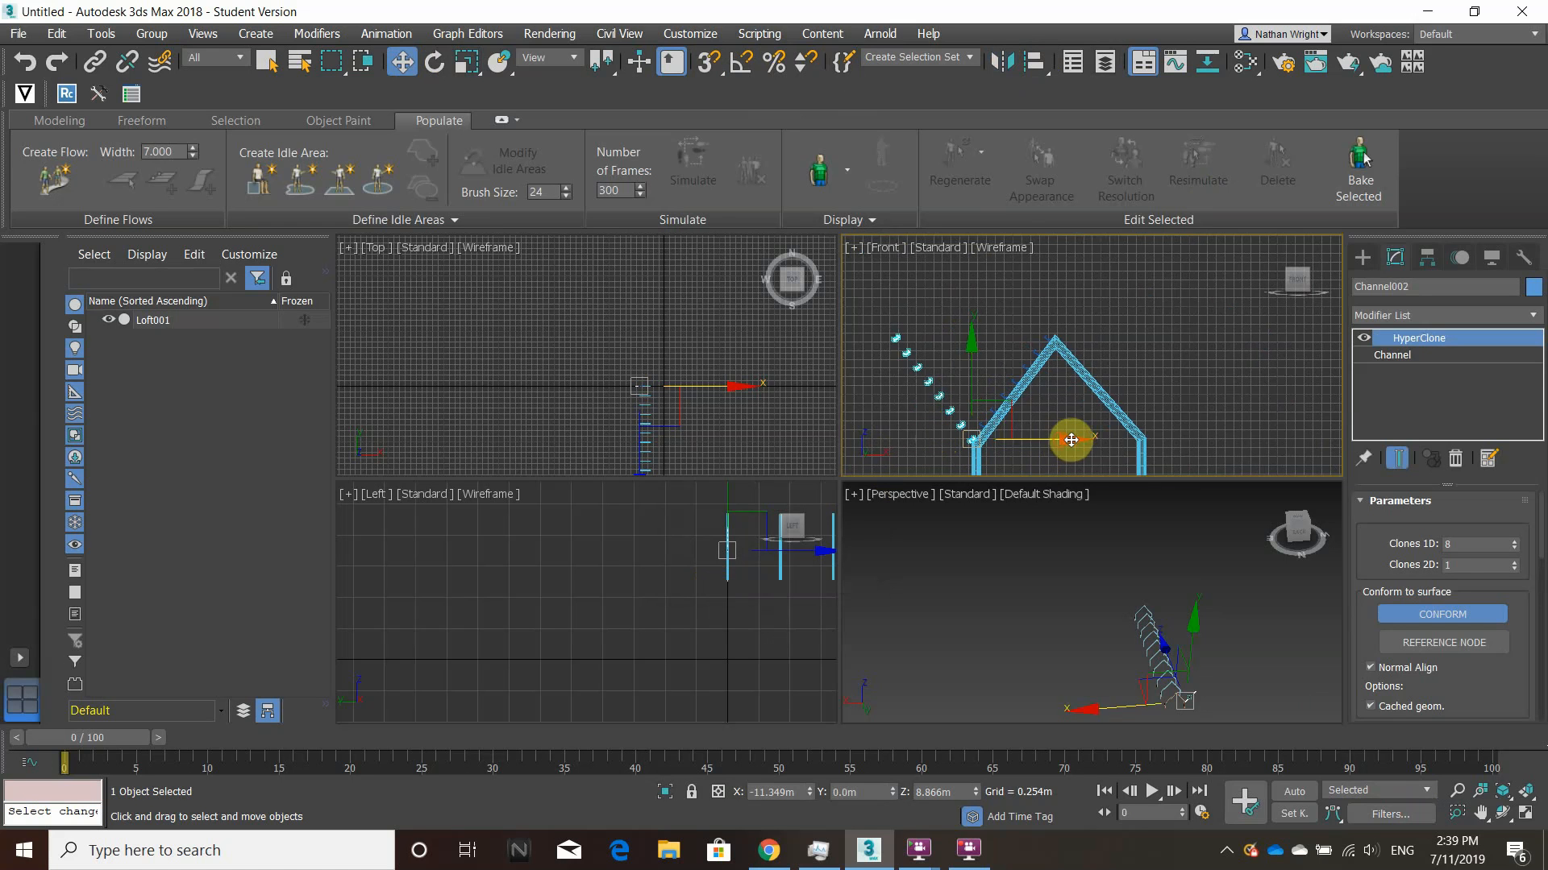
left_click_drag(1071, 440, 1250, 432)
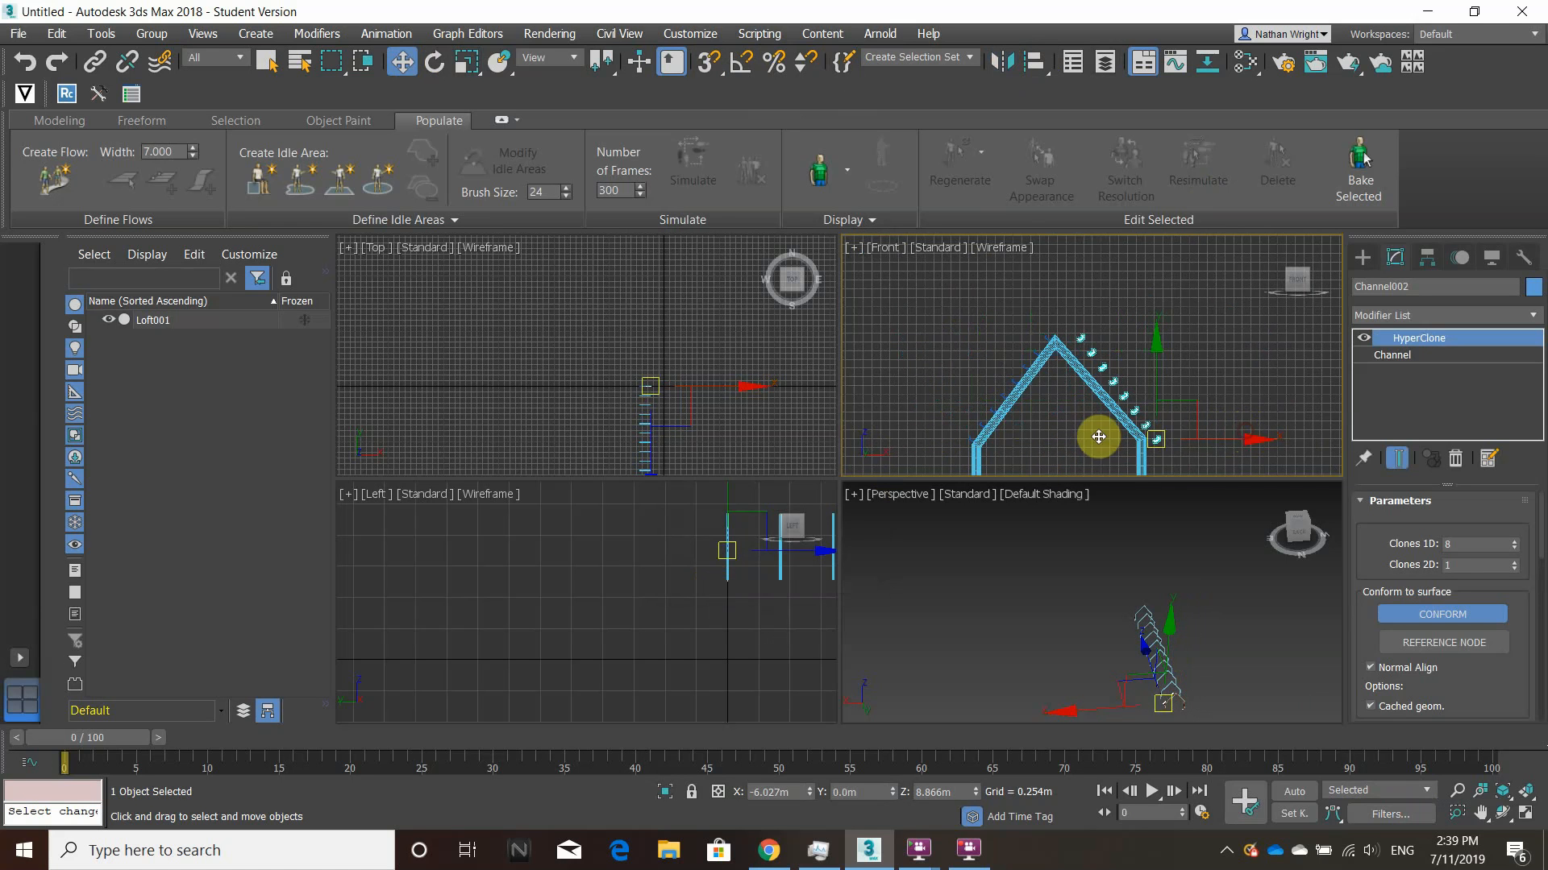
scroll(1133, 430, "up", 2)
left_click_drag(1162, 351, 1161, 338)
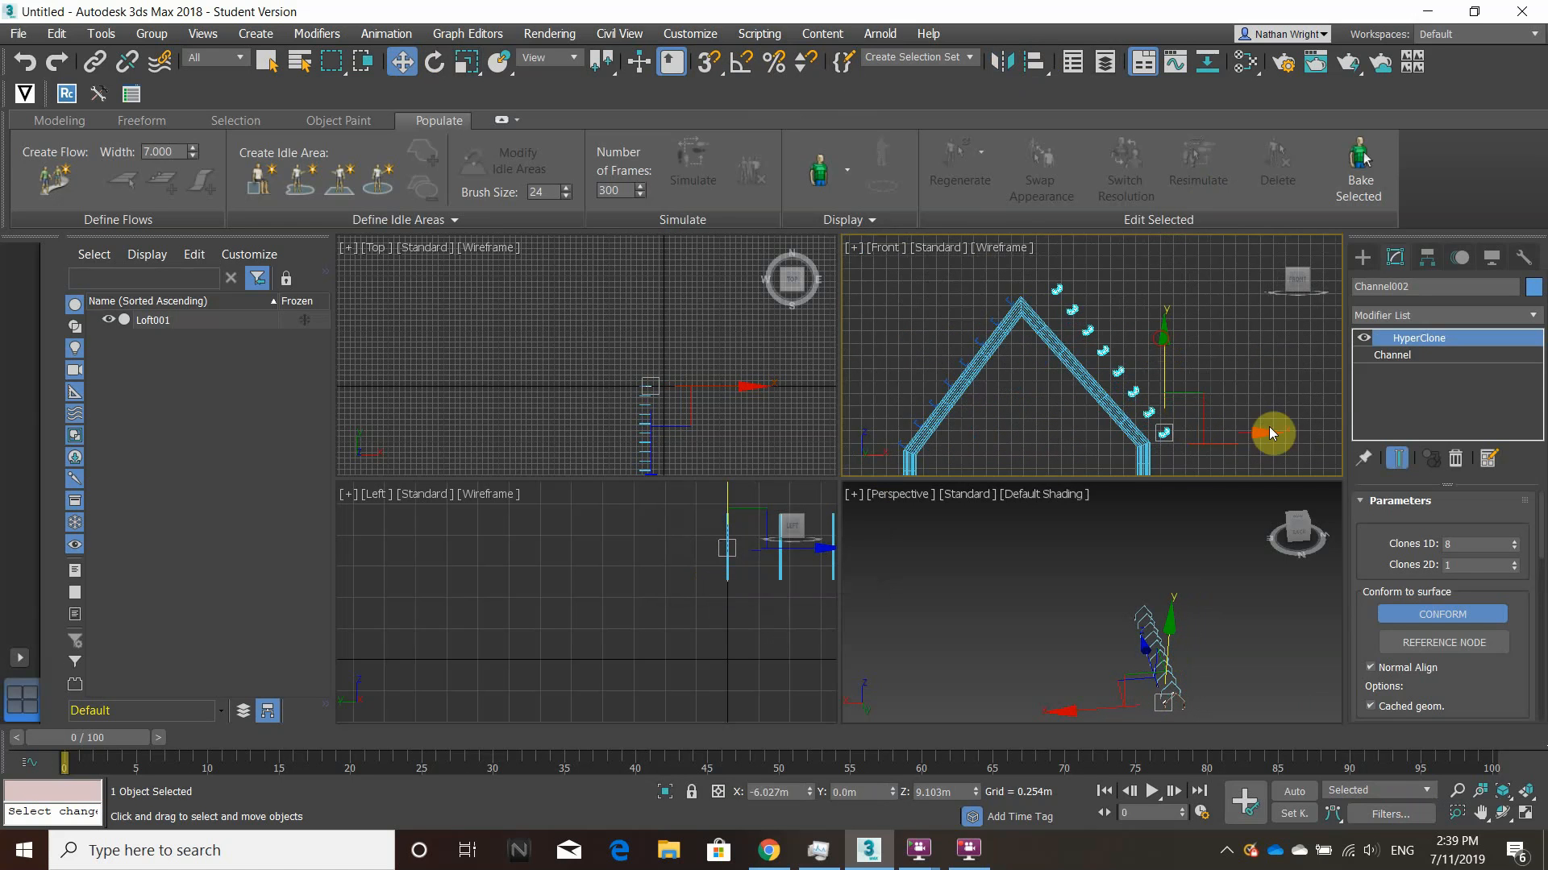
left_click_drag(1263, 431, 1251, 432)
scroll(1175, 447, "up", 2)
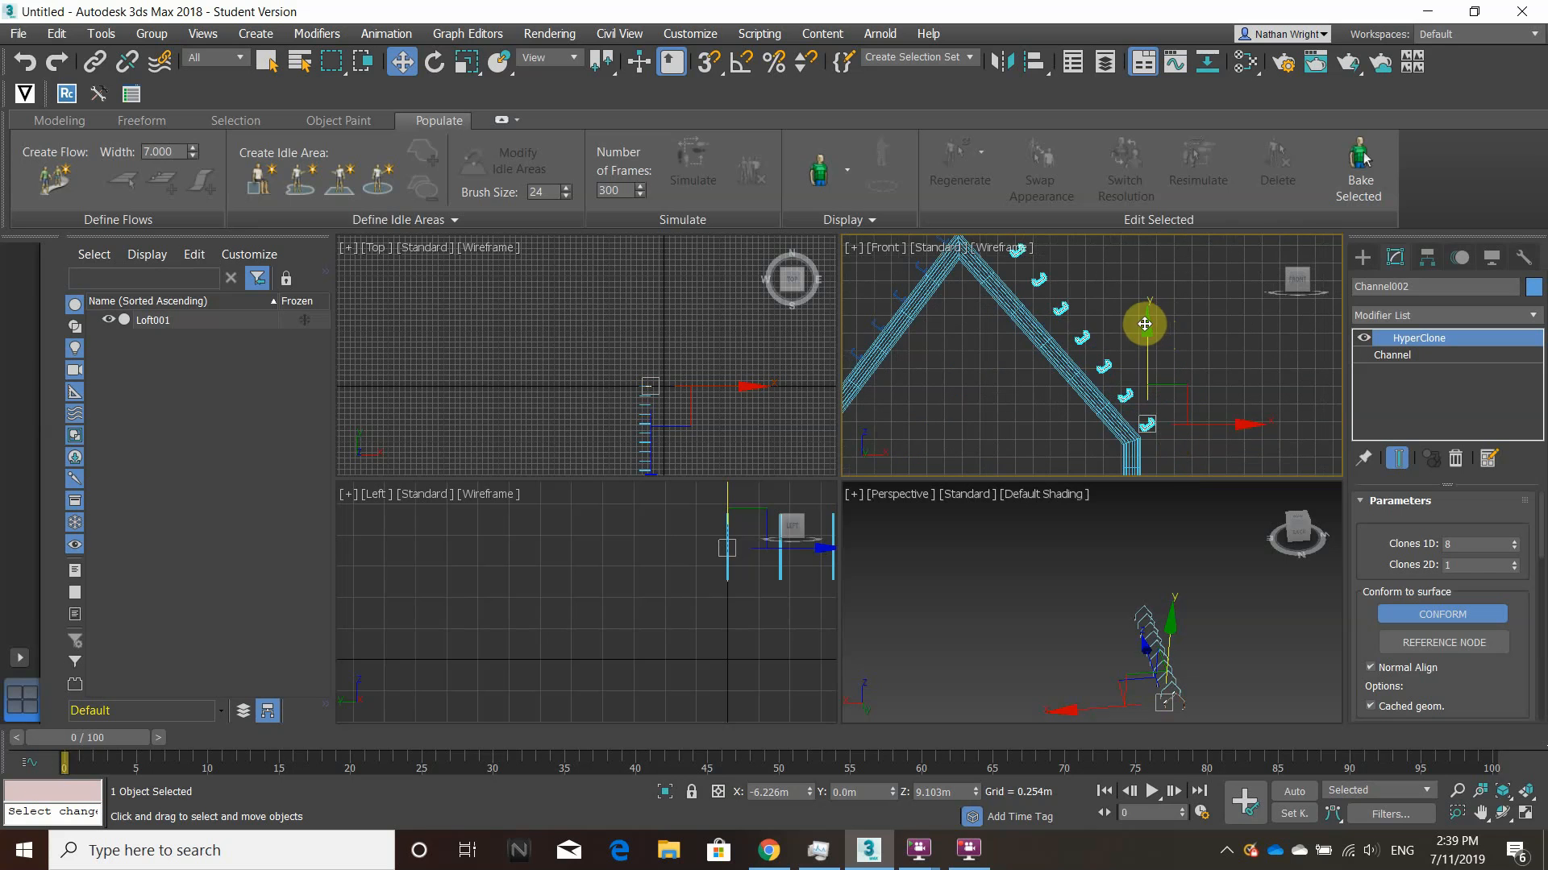
left_click_drag(1146, 323, 1146, 329)
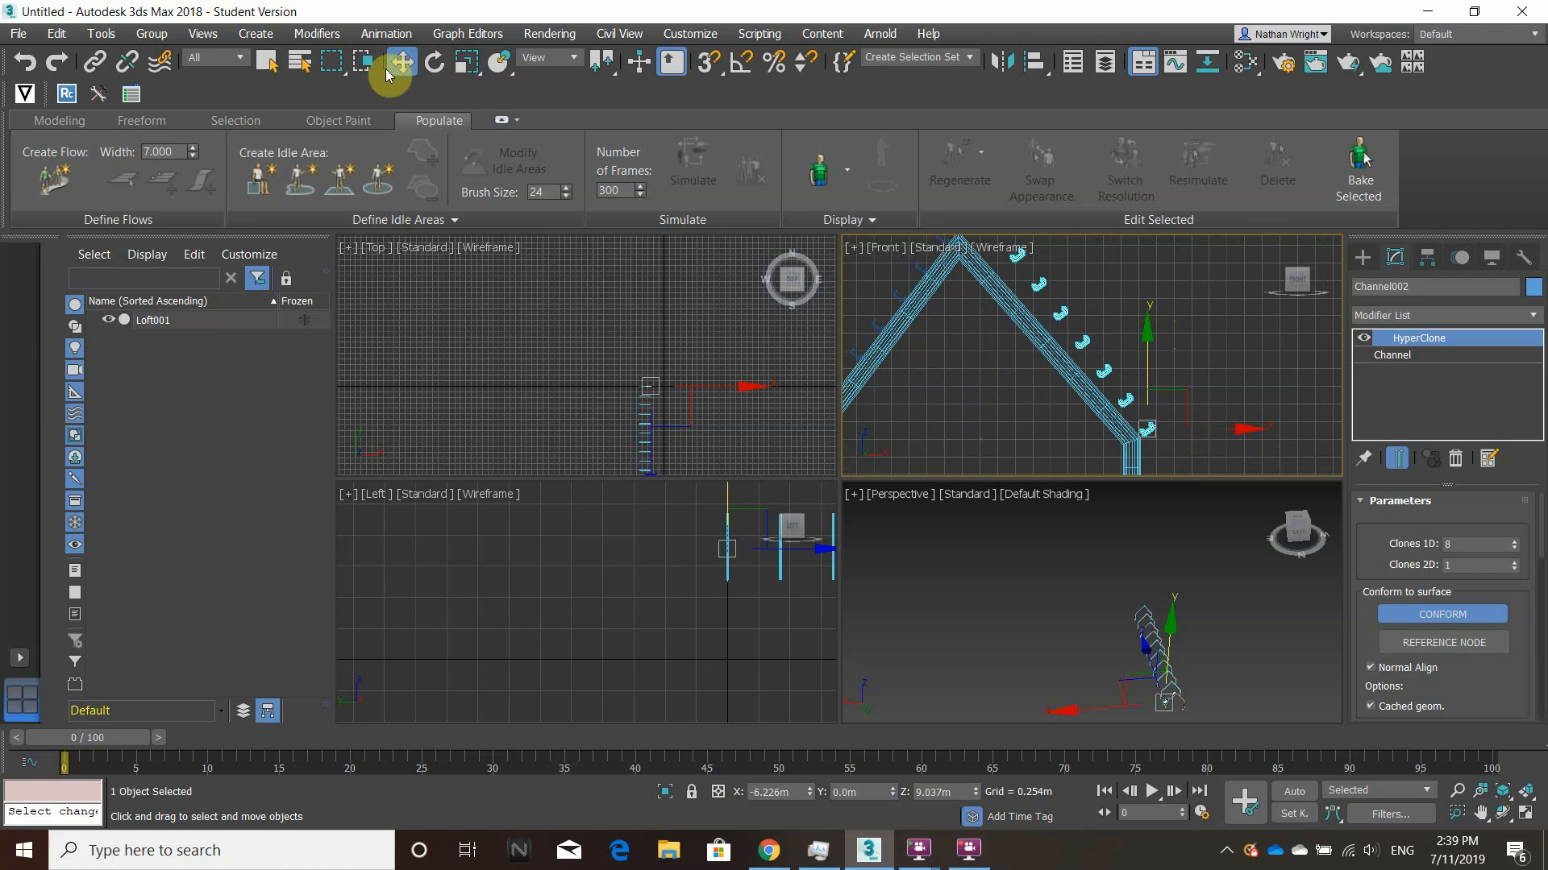
Rotate the mirrored channel row slightly in the Front view to follow the right rafter's slope.
left_click(433, 61)
left_click_drag(1161, 342, 1161, 337)
scroll(1011, 299, "up", 3)
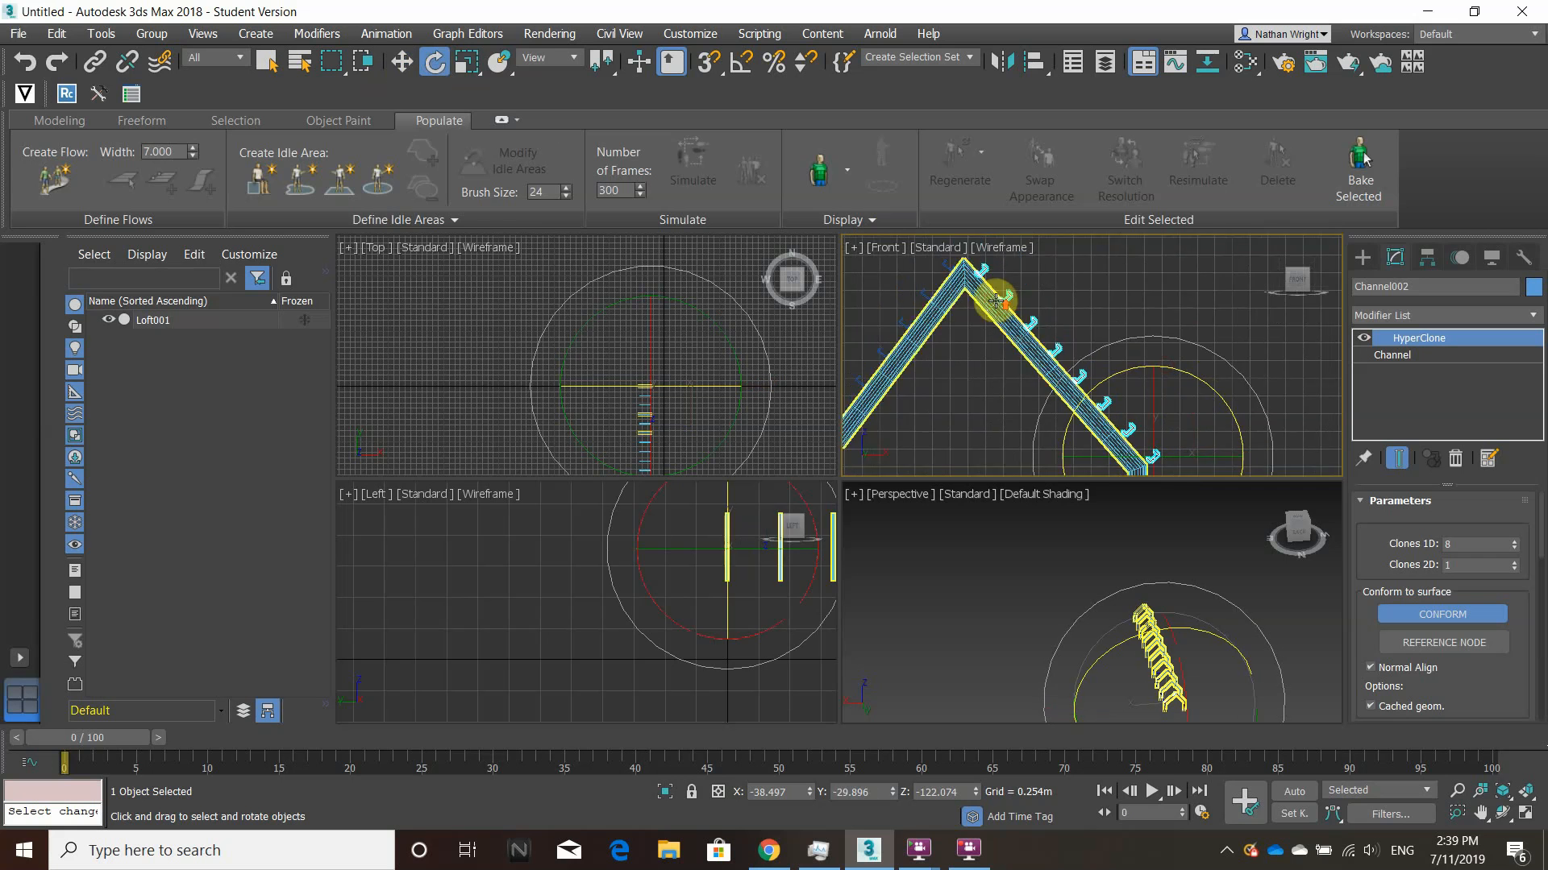
left_click_drag(1162, 455, 1127, 452)
scroll(1004, 390, "down", 3)
left_click(1033, 342)
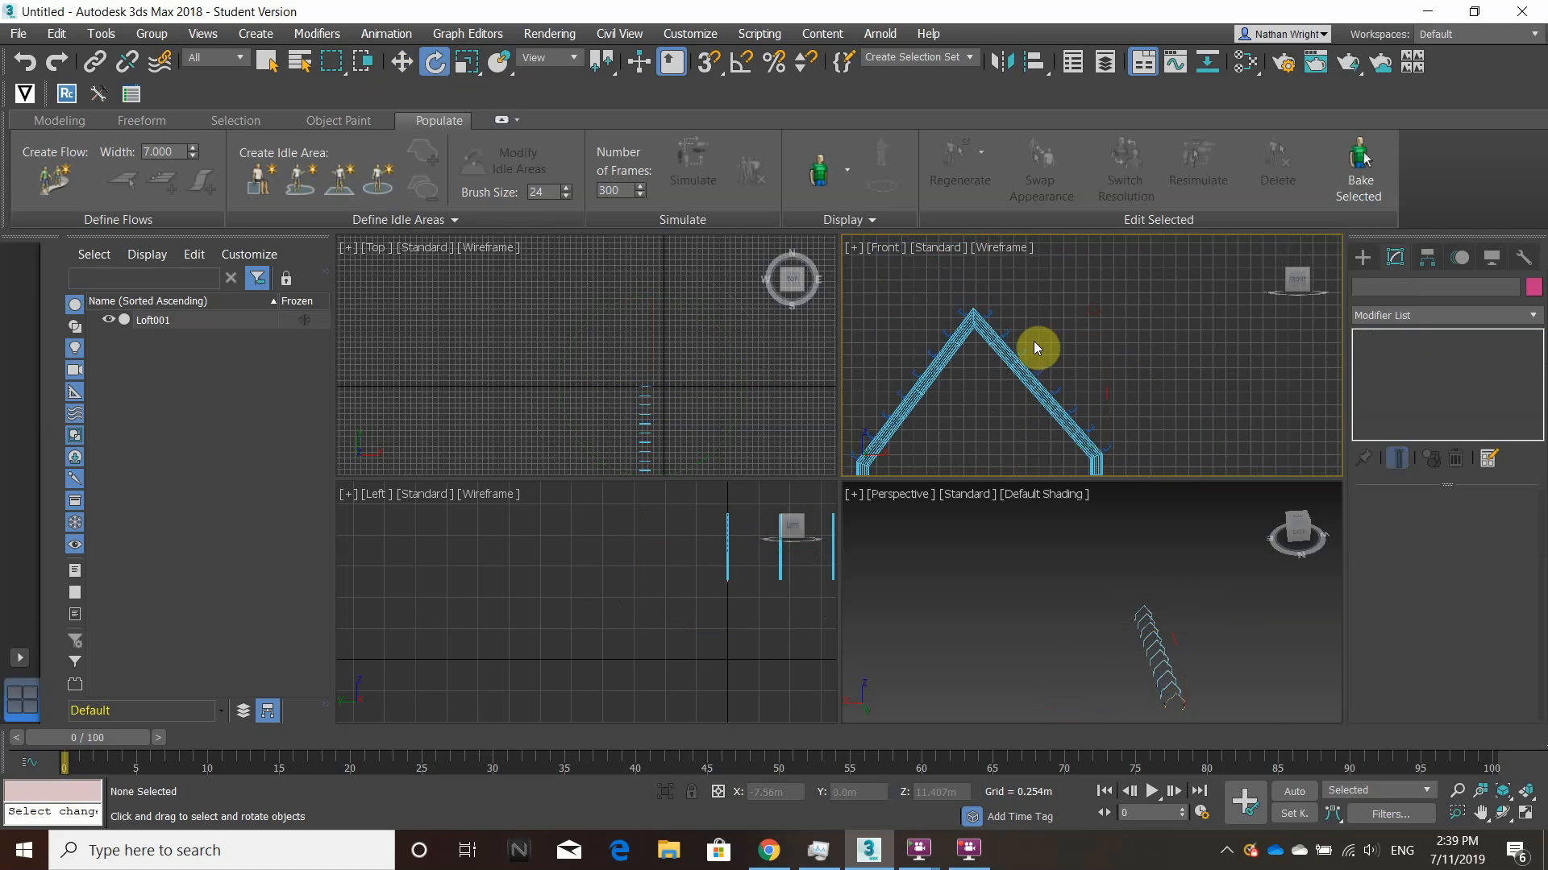
scroll(1032, 349, "up", 2)
left_click(1016, 356)
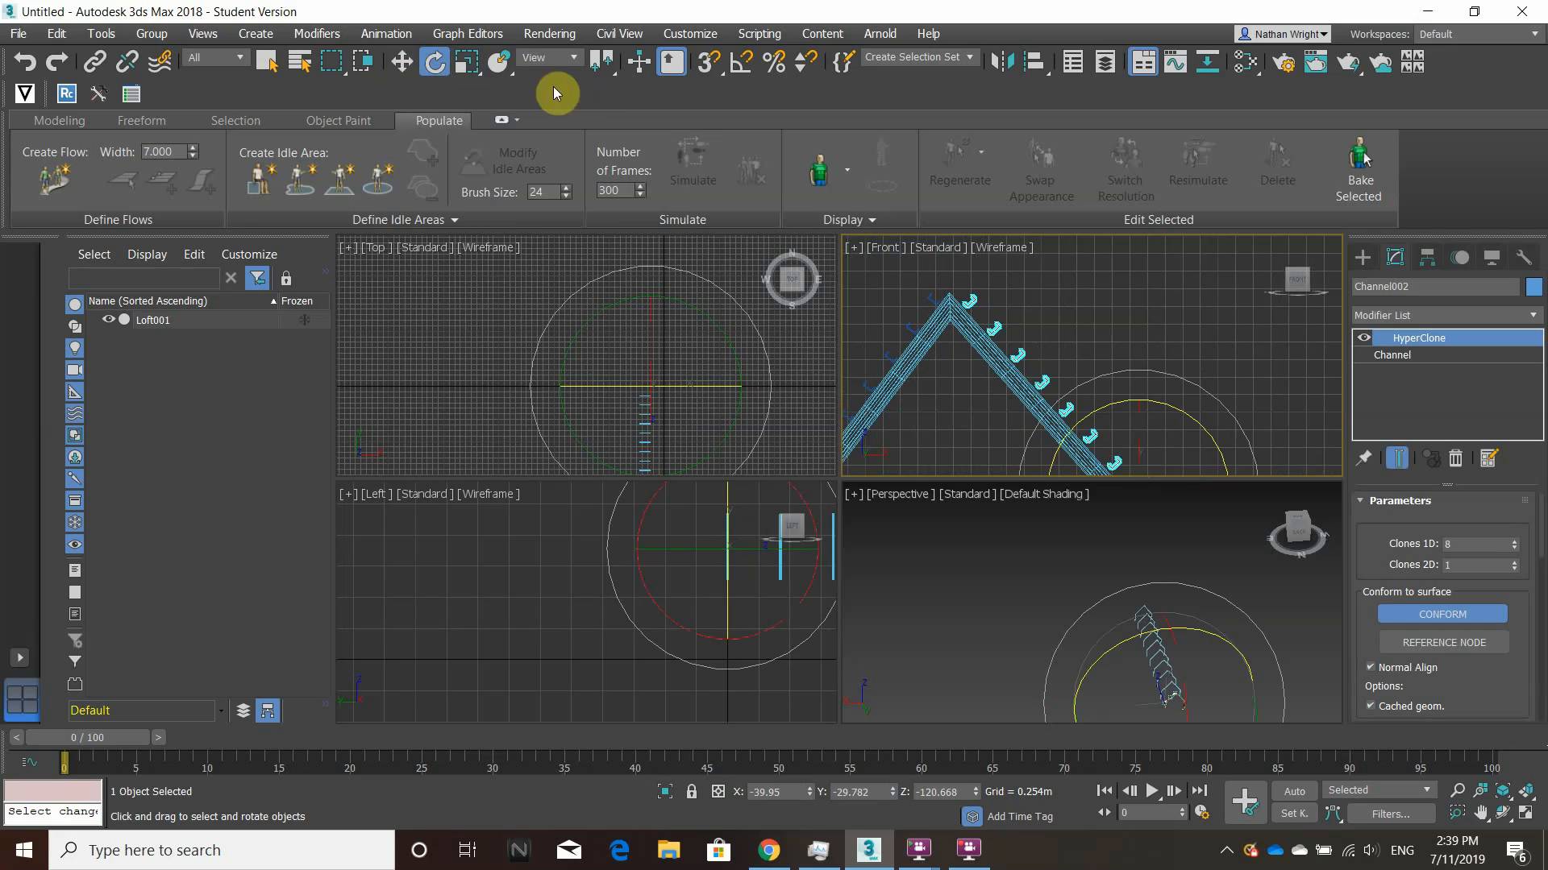
Move the mirrored channel row closer to the right rafter, to about X -6.284 m, keeping its height.
left_click(401, 63)
scroll(1080, 341, "up", 1)
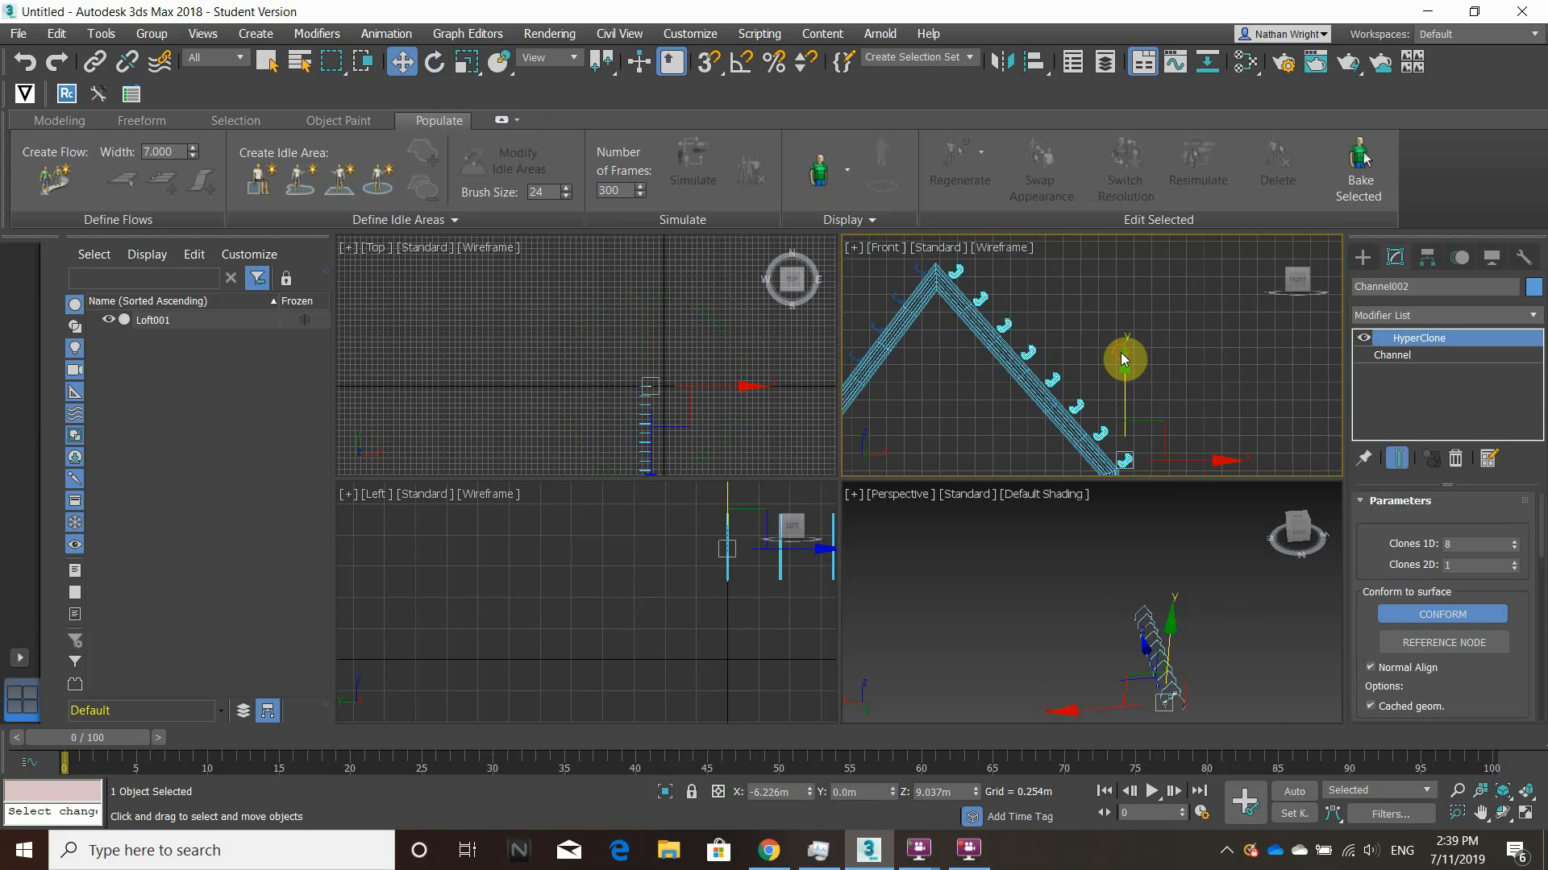
left_click(1222, 440)
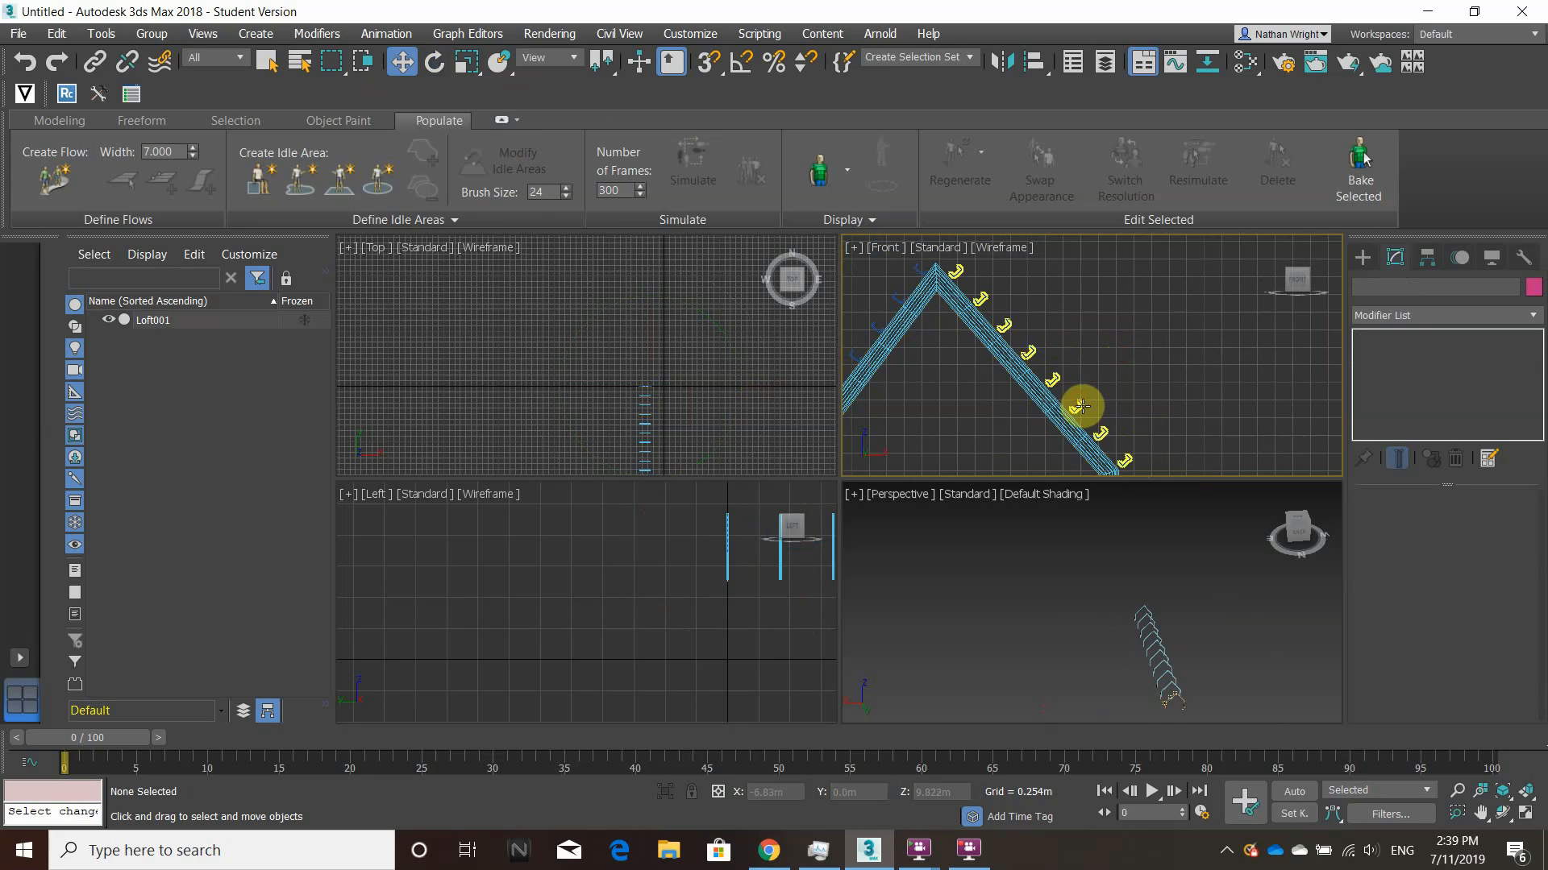
left_click(1078, 408)
left_click(1201, 456)
scroll(1116, 439, "up", 2)
left_click(1168, 450)
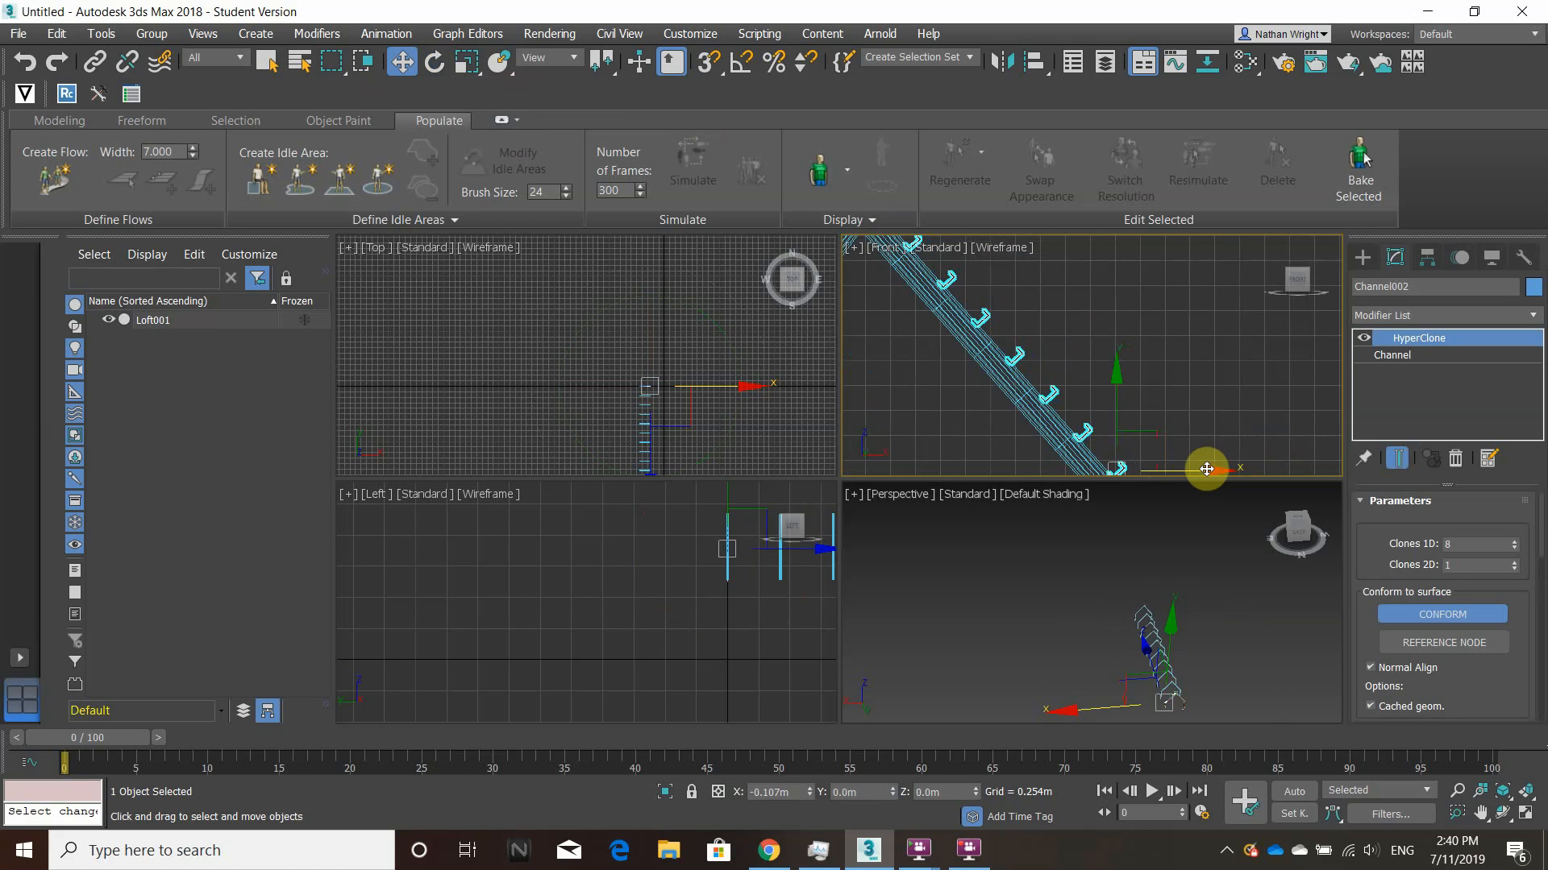
left_click(917, 419)
scroll(991, 404, "down", 4)
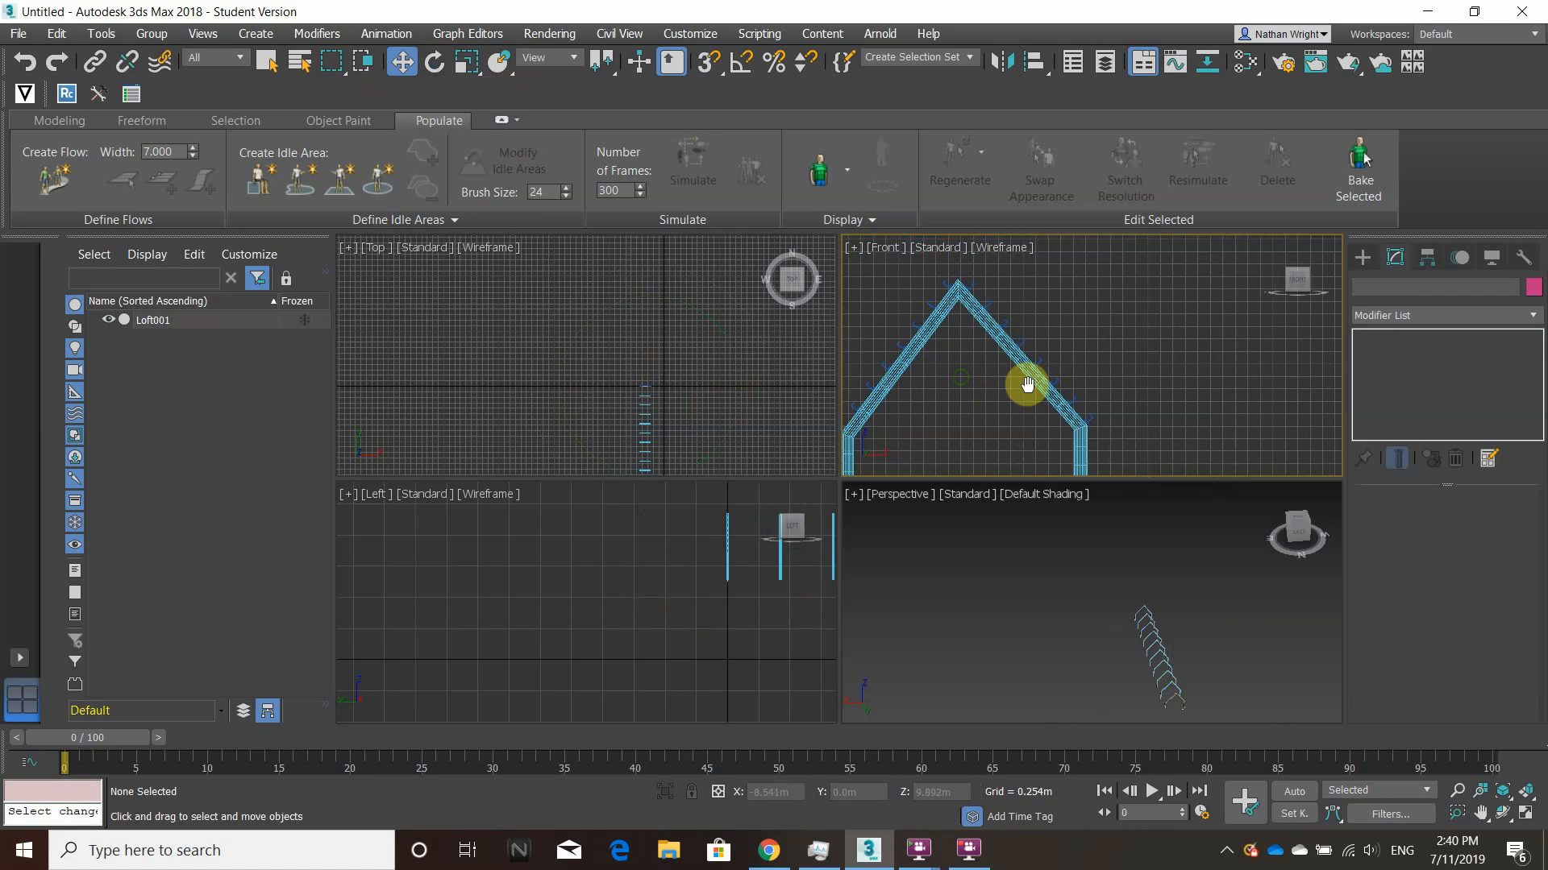
left_click(893, 395)
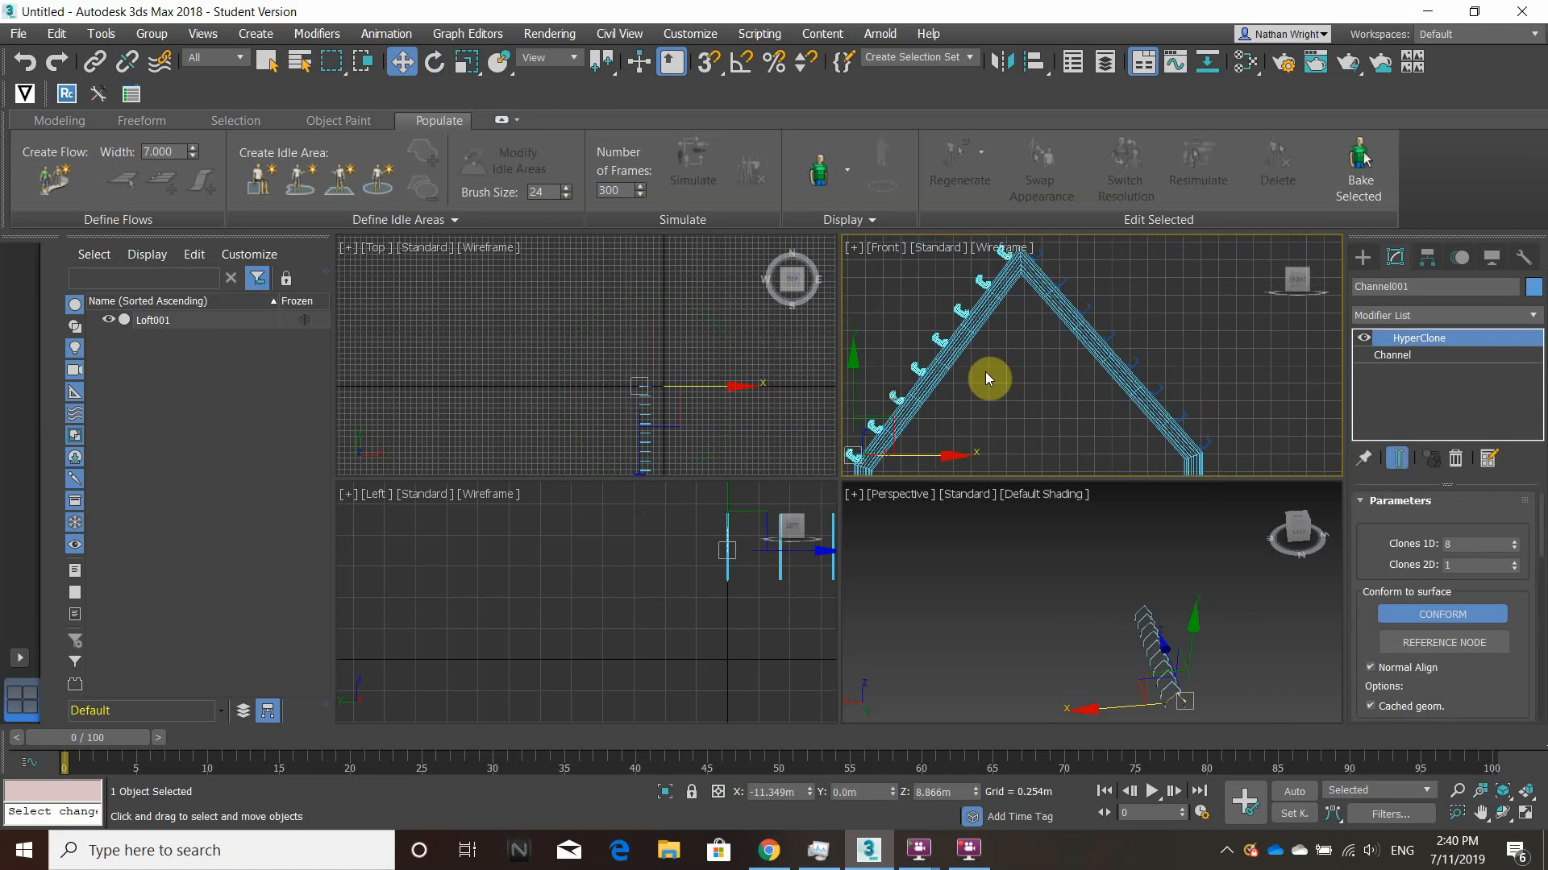
left_click(1160, 370, "ctrl")
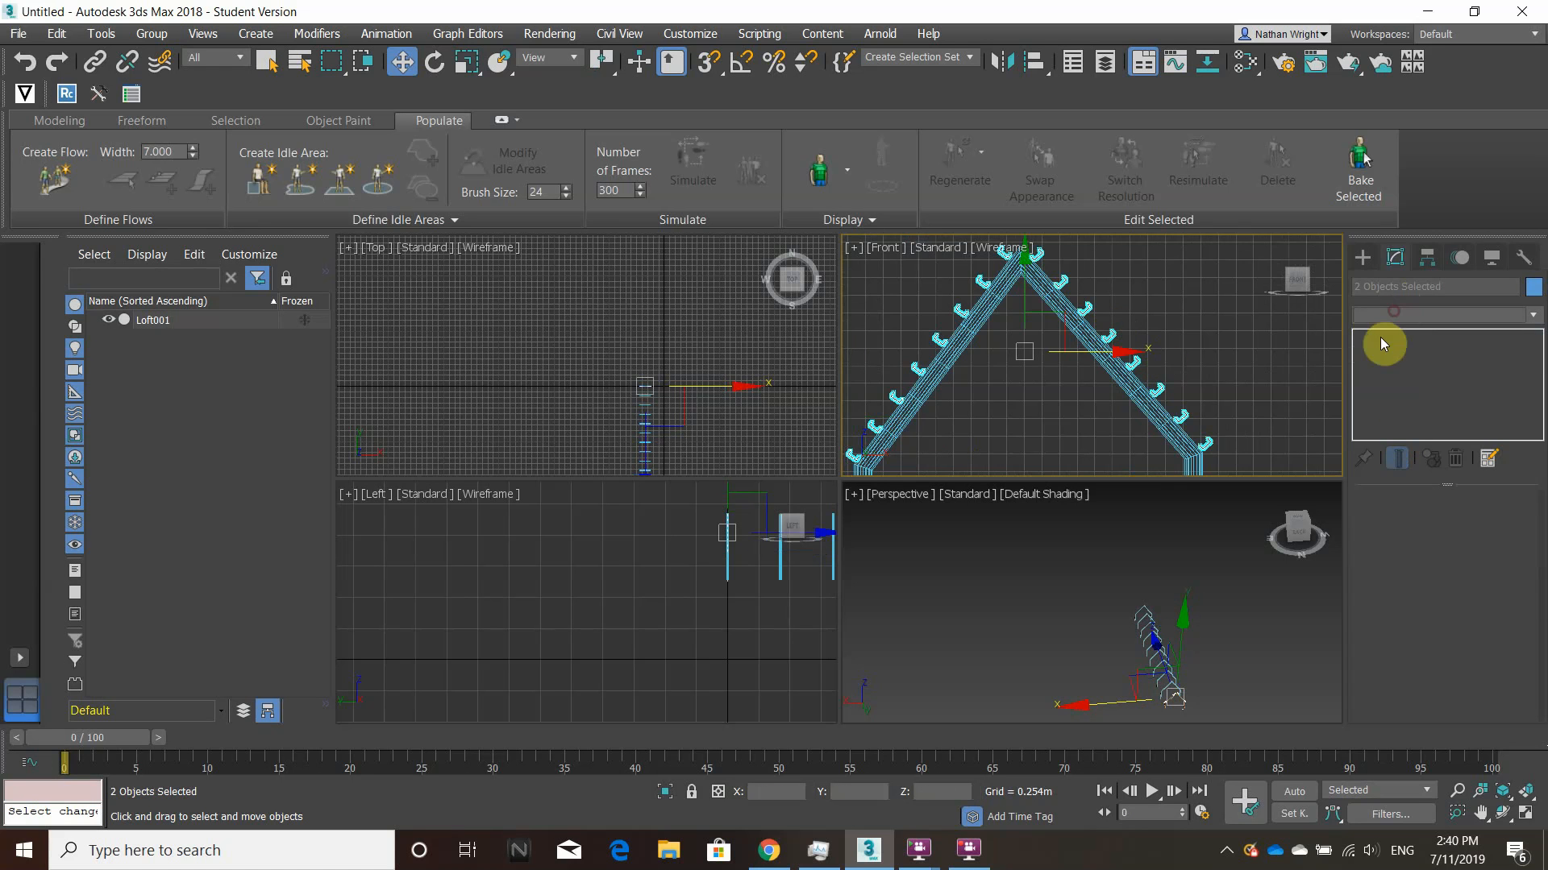
left_click(1399, 318)
left_click(946, 346)
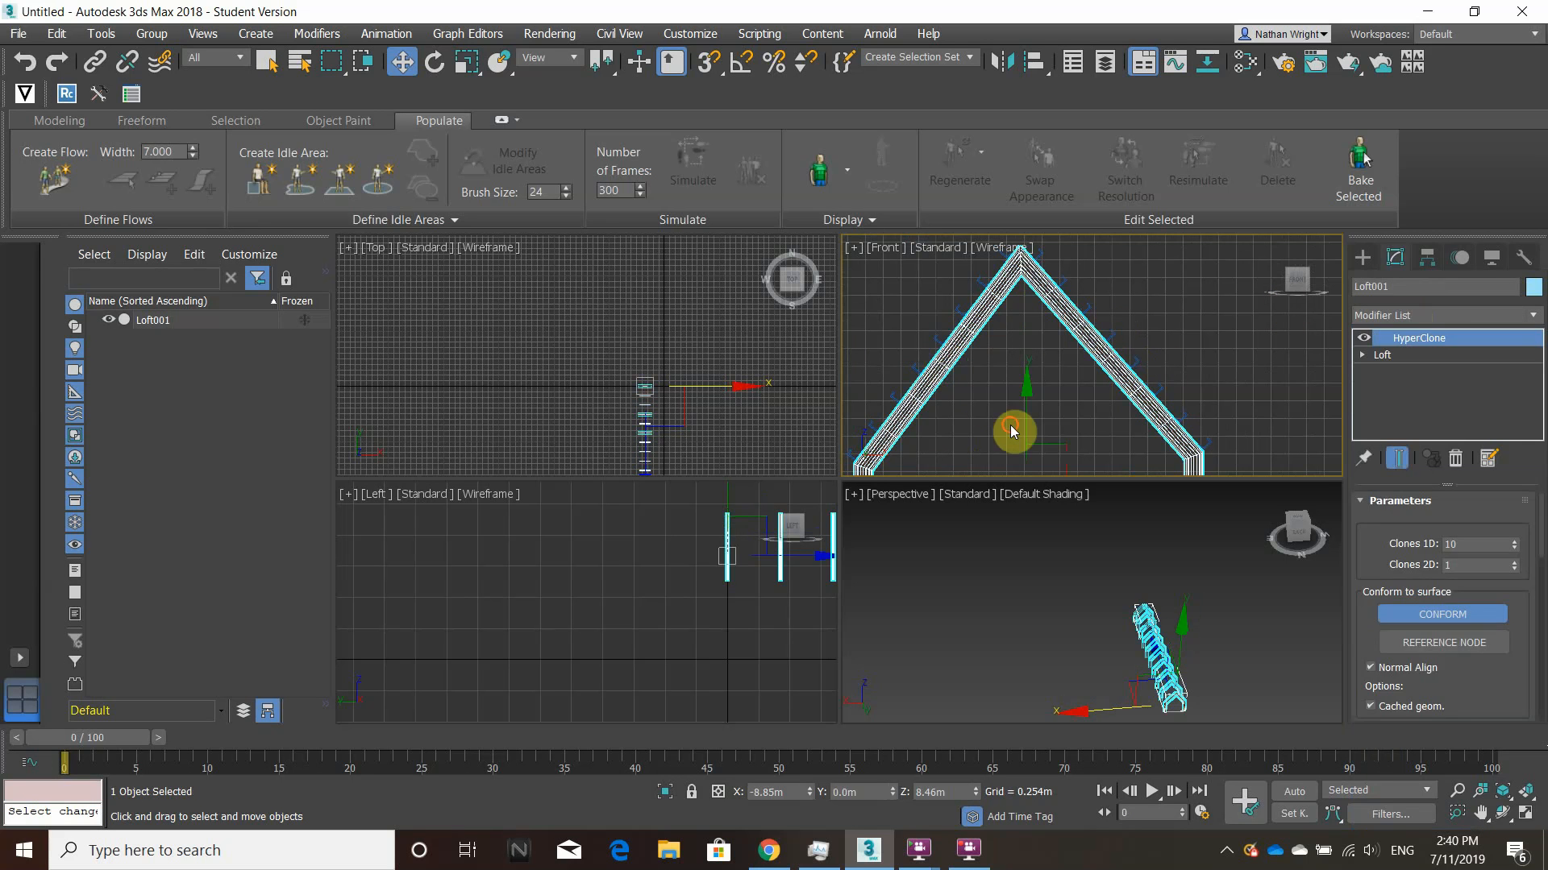
left_click(1011, 431)
Add an Extrude modifier to the left rafter's channel row, between the Channel shape and its HyperClone modifier.
left_click(940, 332)
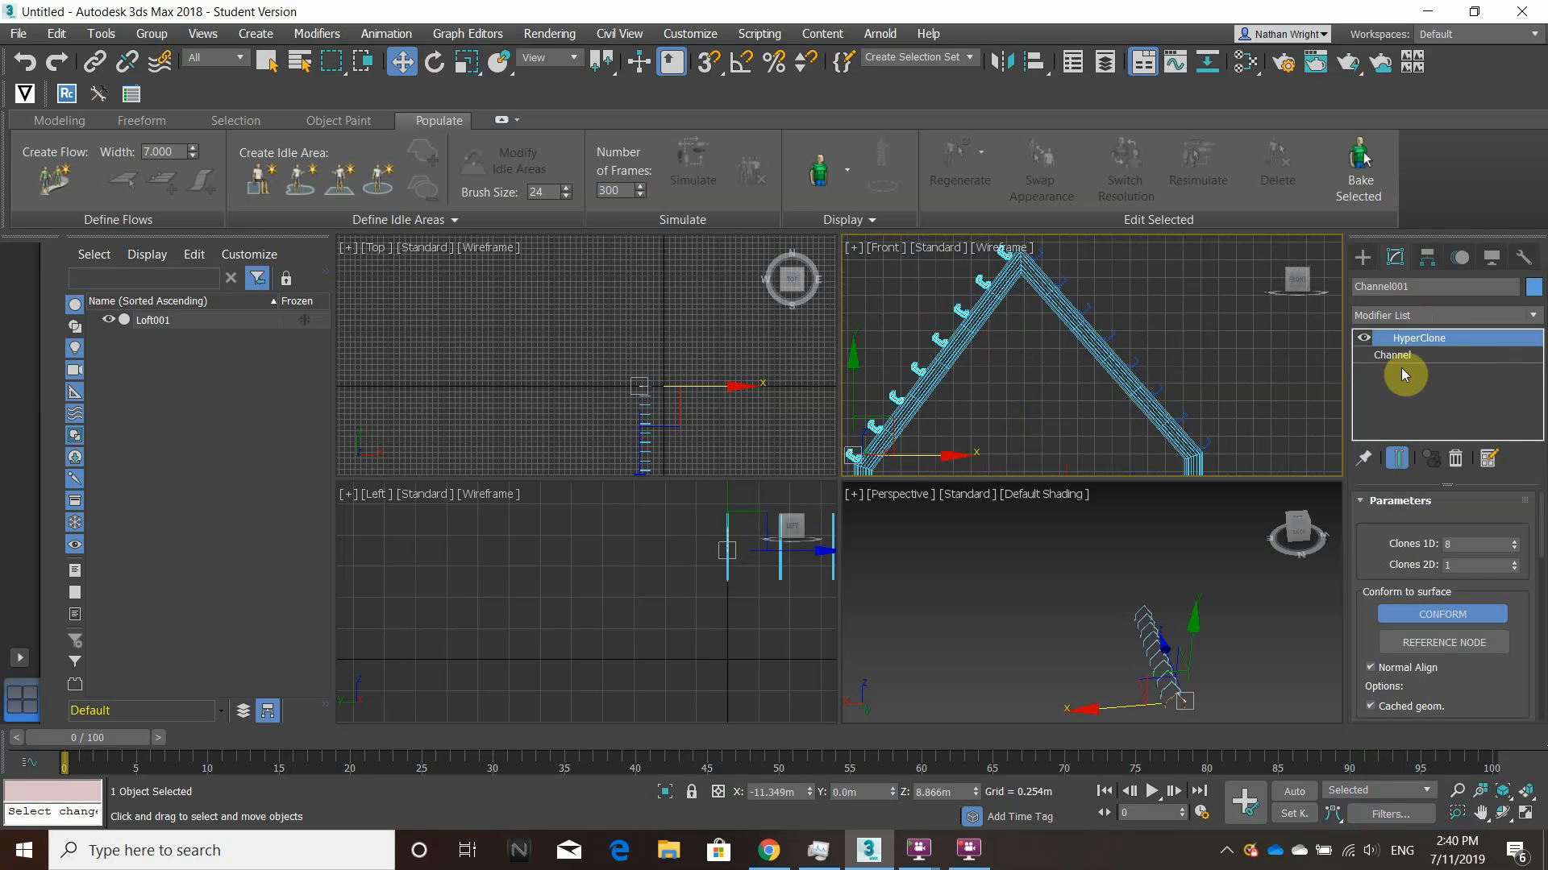
left_click(1423, 312)
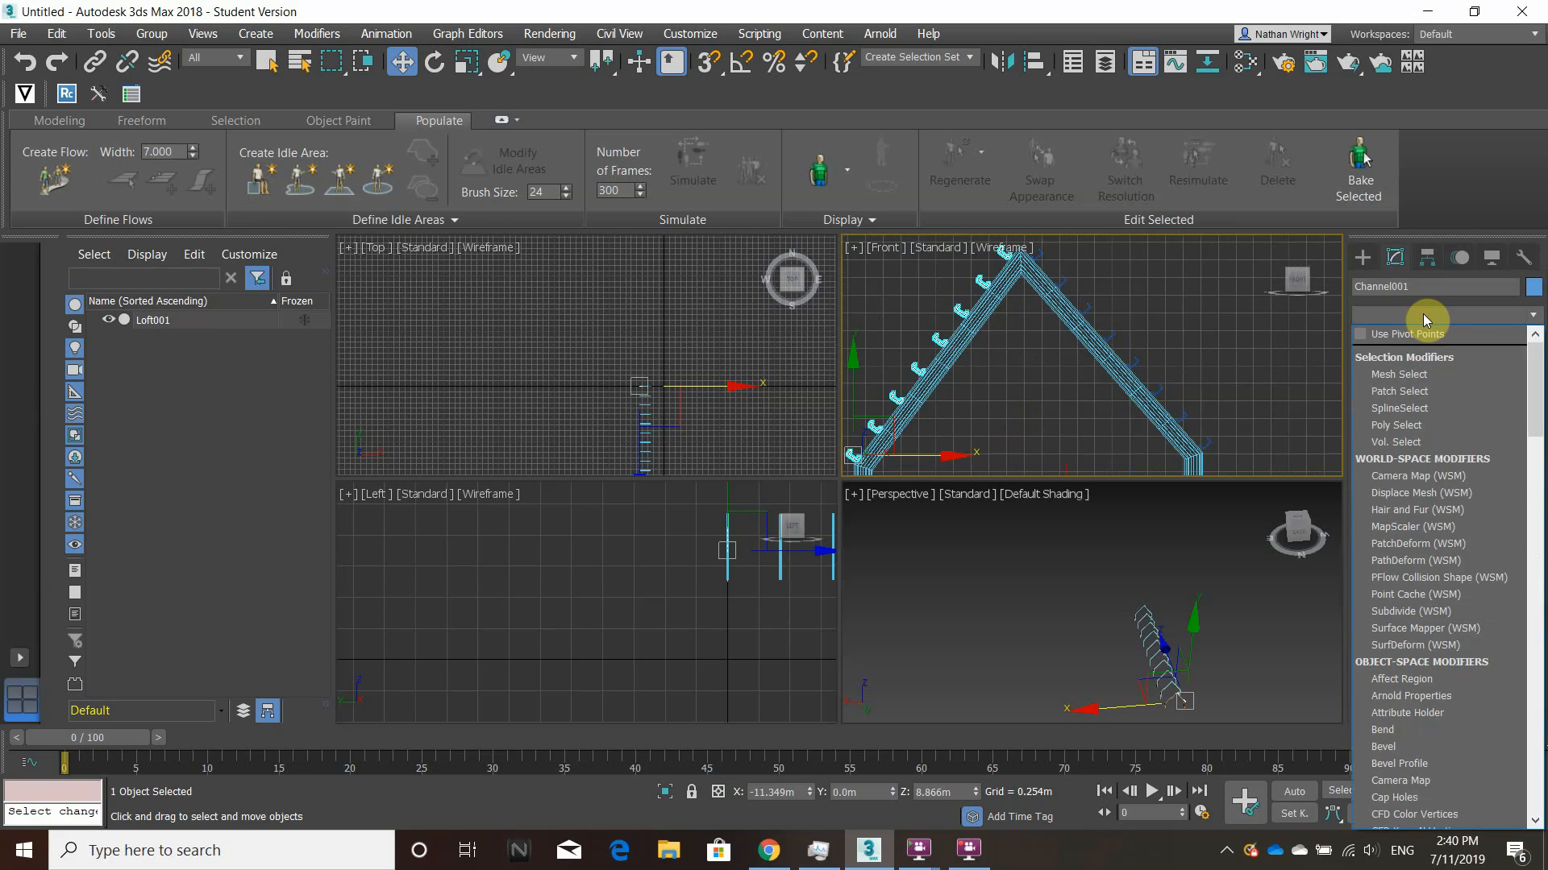
type("ex")
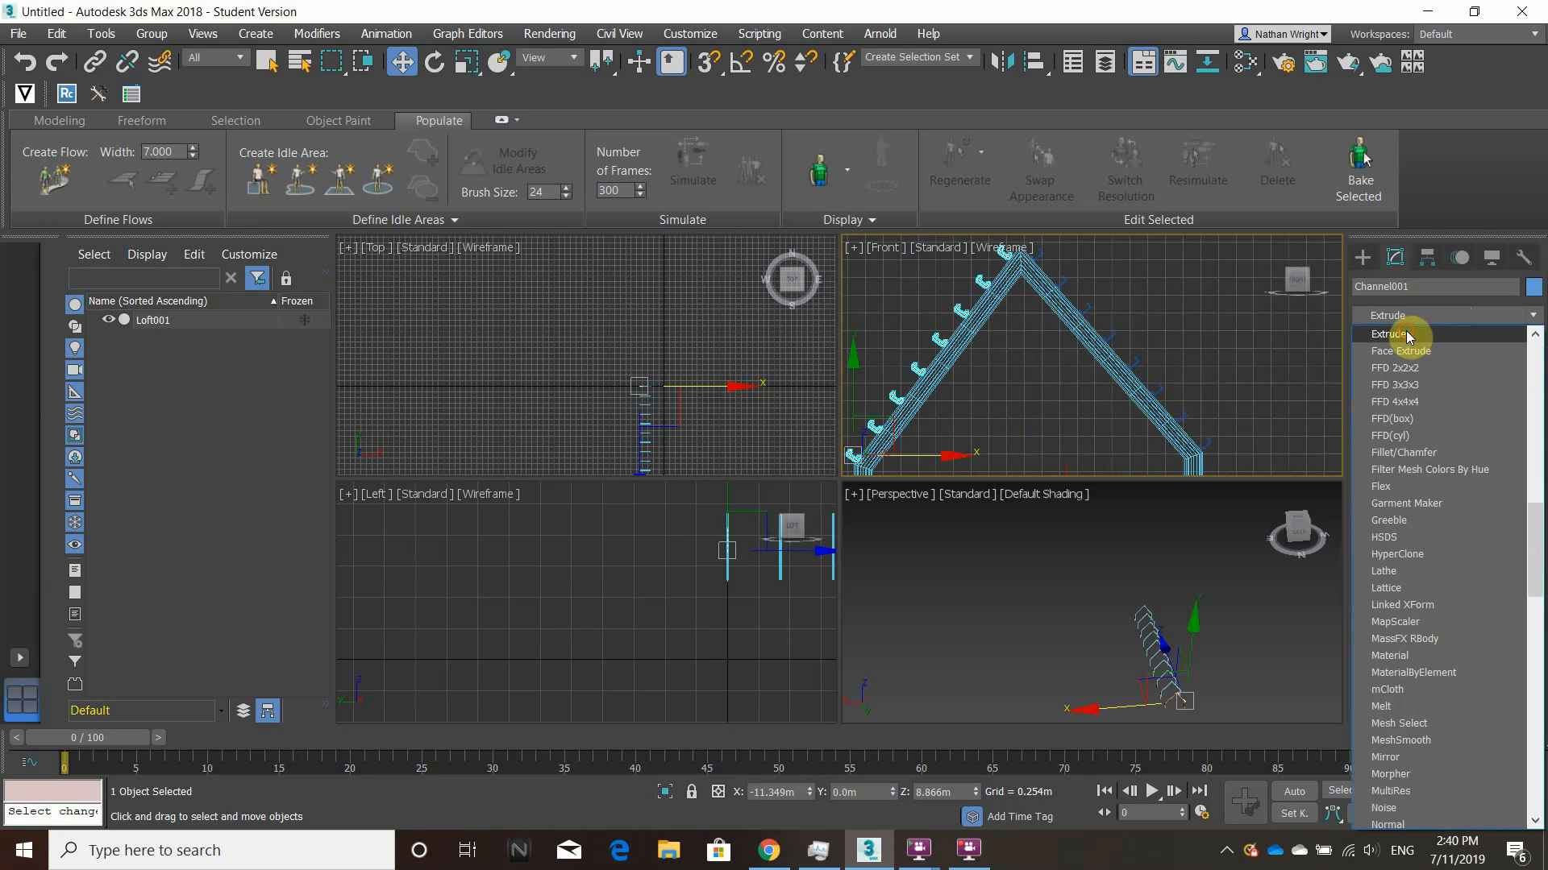
left_click(1406, 337)
left_click(1157, 605)
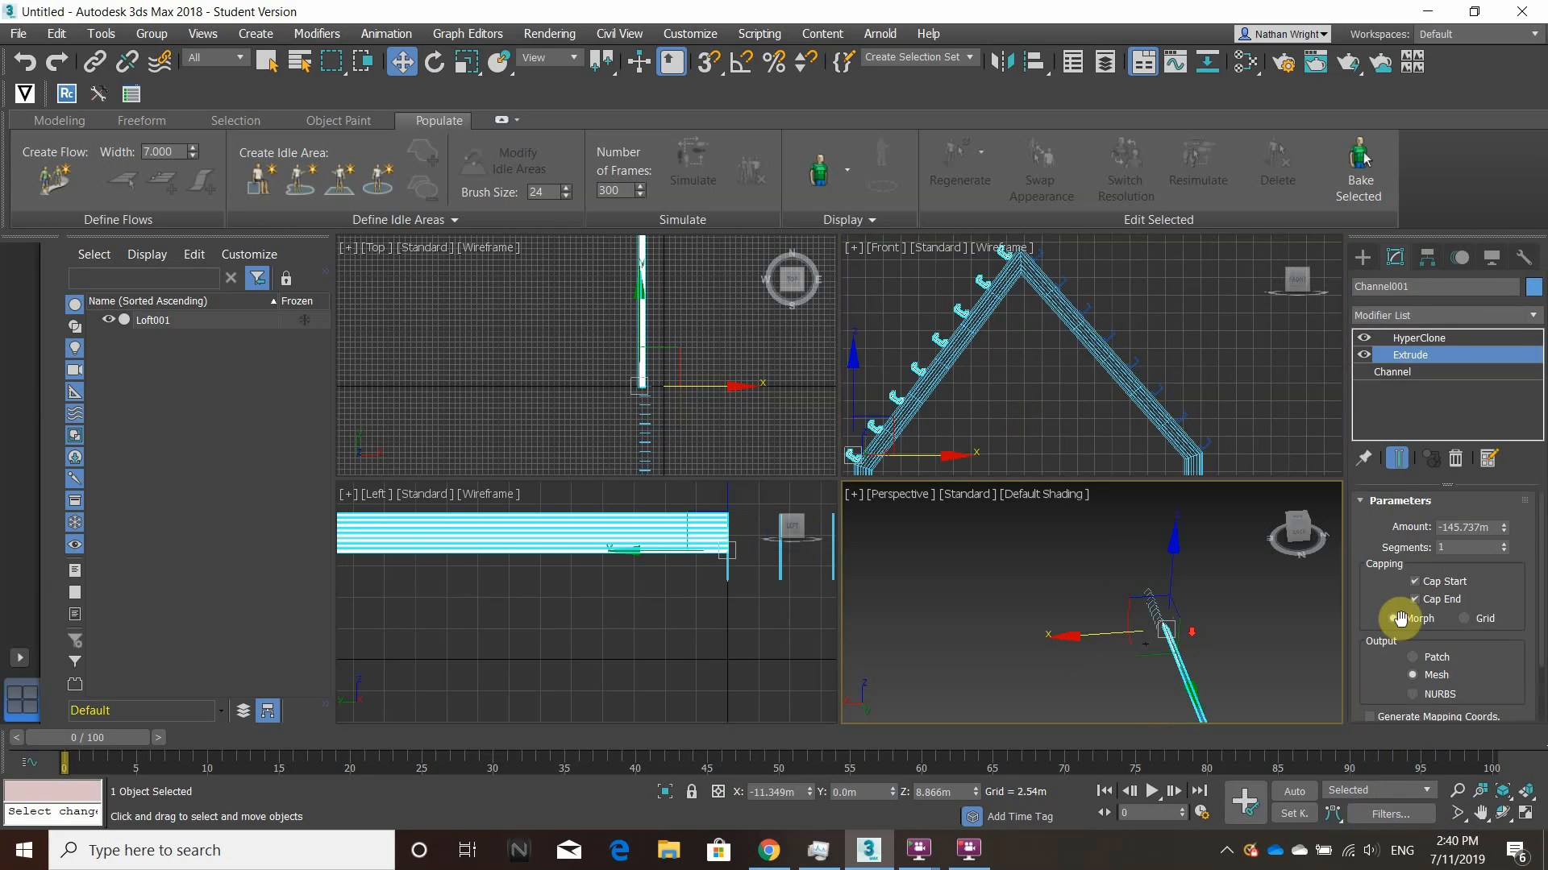
Set the left channel row's Extrude amount to about 38.934 m so the purlins run along all the portal frames.
mouse_move(1509, 538)
left_mouse_down()
mouse_move(1489, 705)
mouse_move(1513, 538)
left_mouse_up()
left_click_drag(1478, 378, 1057, 690)
scroll(1160, 626, "up", 4)
middle_click_drag(1168, 589, 1513, 558)
scroll(1217, 582, "up", 3)
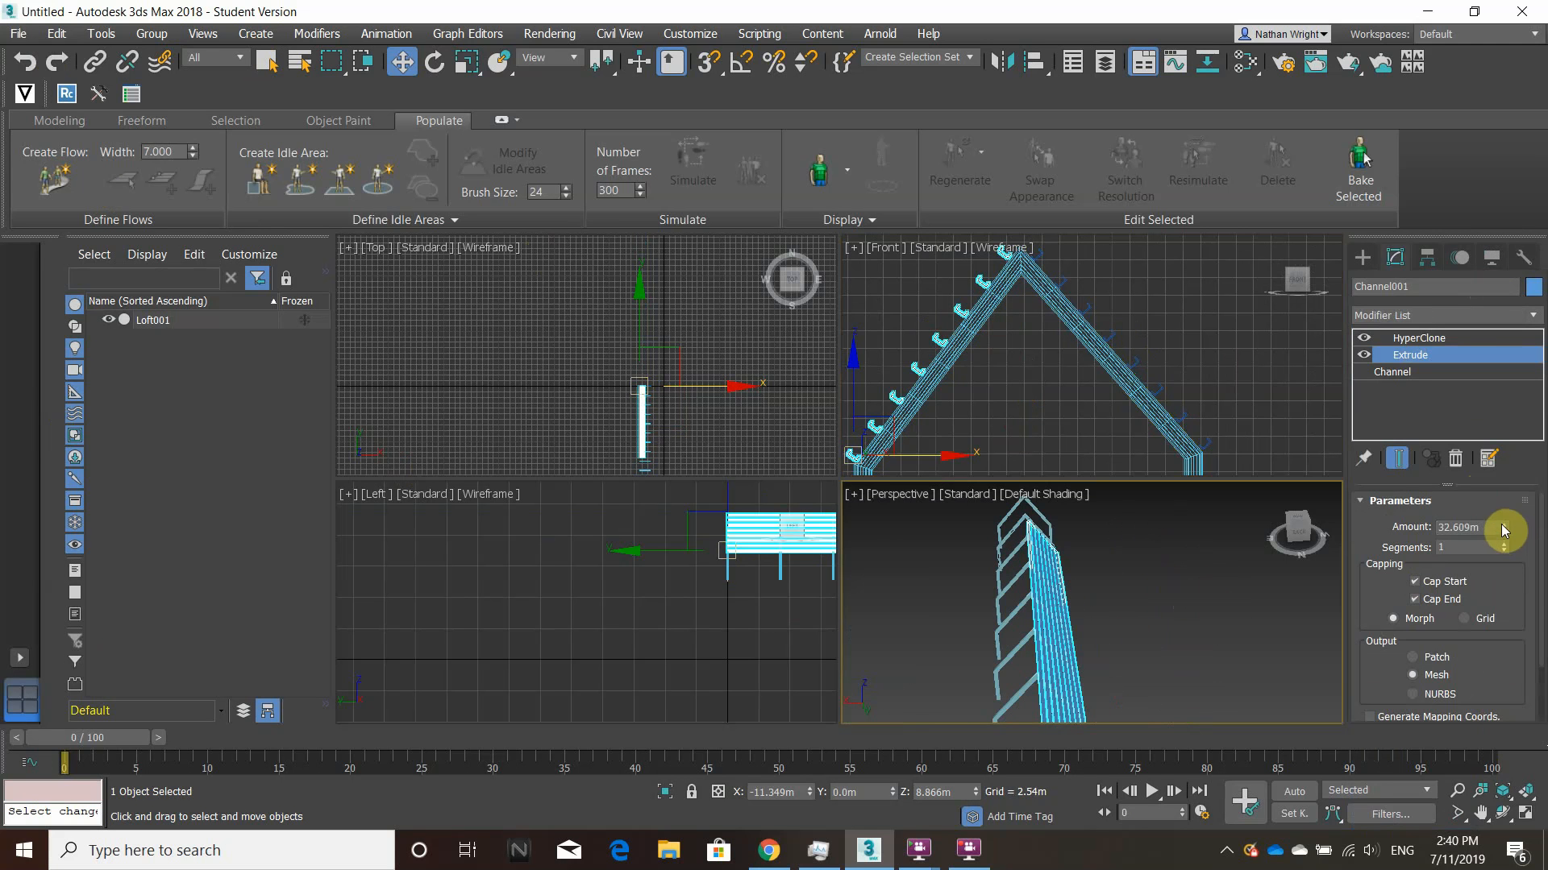
left_click_drag(1504, 505, 1497, 121)
middle_click_drag(1095, 588, 1155, 597, "alt")
scroll(1081, 629, "down", 4)
left_click(1031, 682)
middle_click_drag(967, 656, 1135, 631)
Add an Extrude modifier of 38.934 m beneath HyperClone on the right rafter's channel row.
left_click(1084, 305)
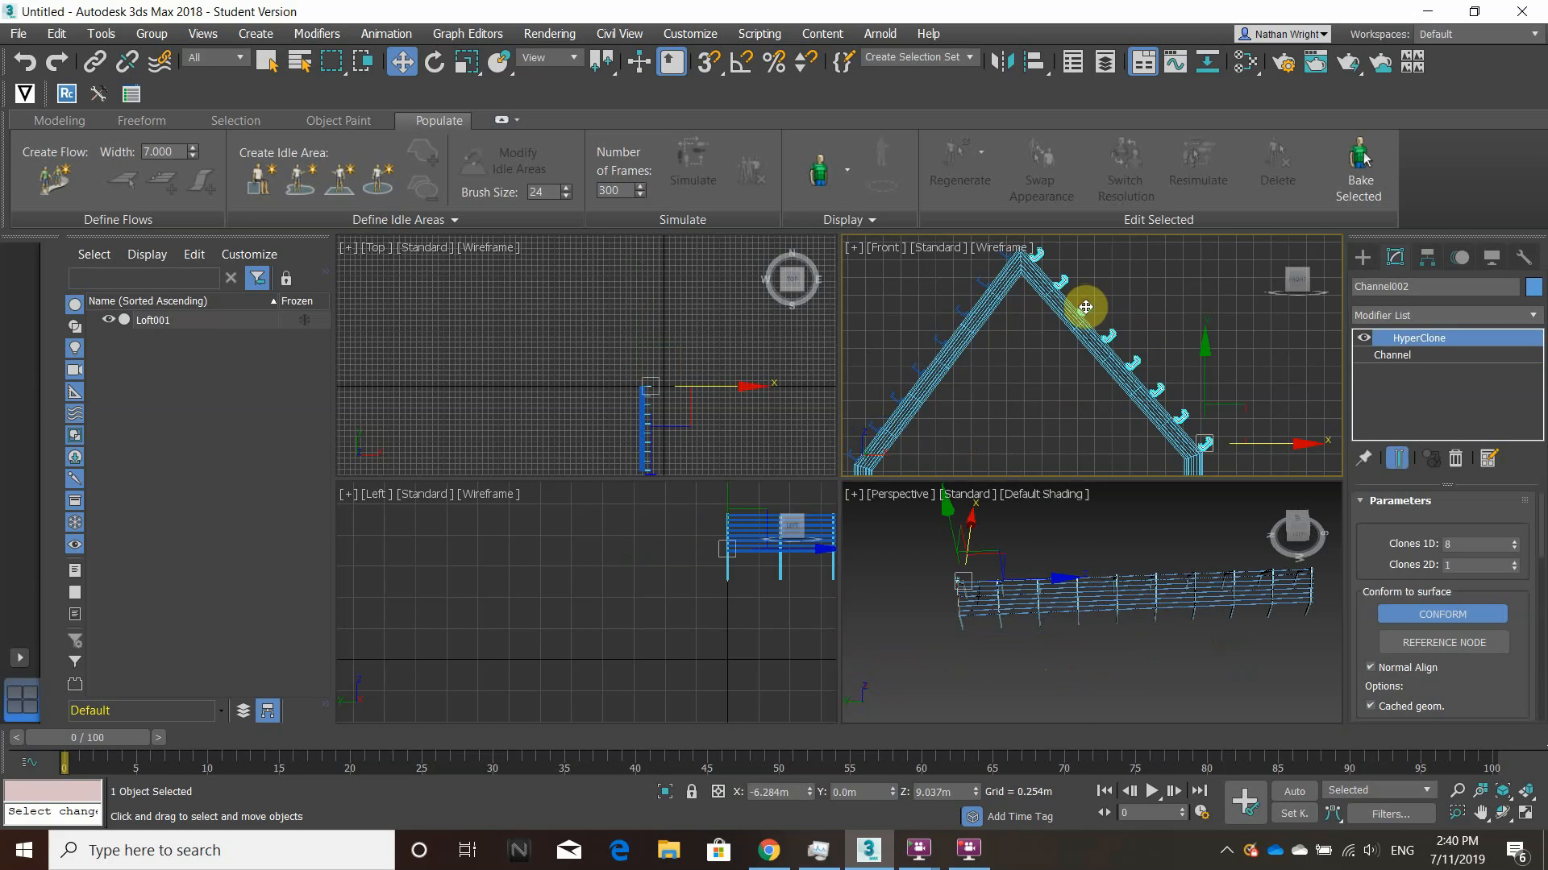
left_click(1383, 356)
left_click(1400, 315)
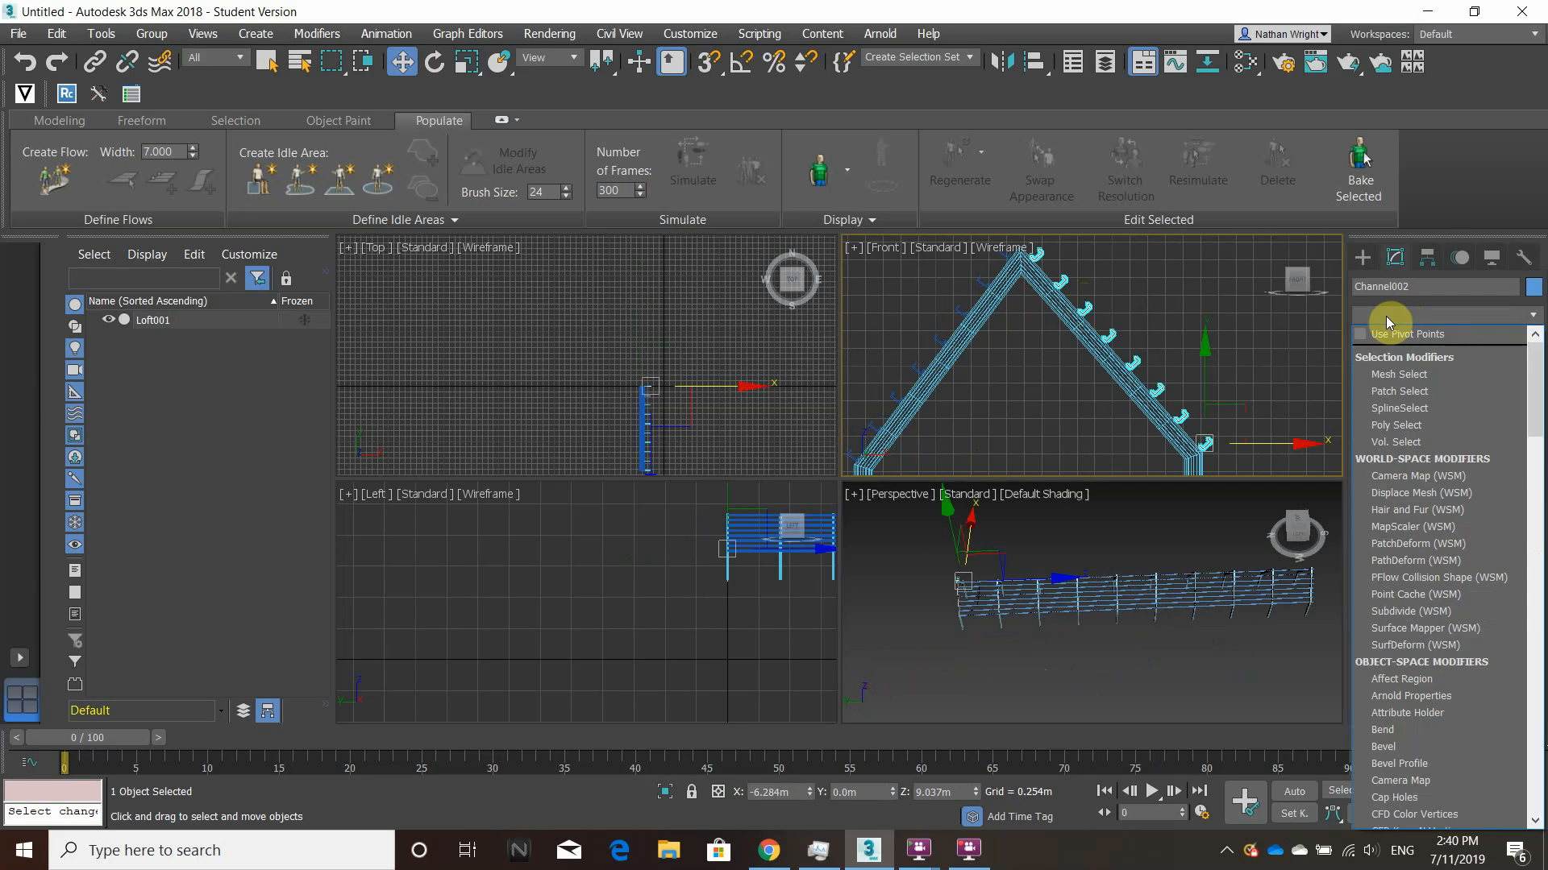
scroll(1388, 322, "down", 20)
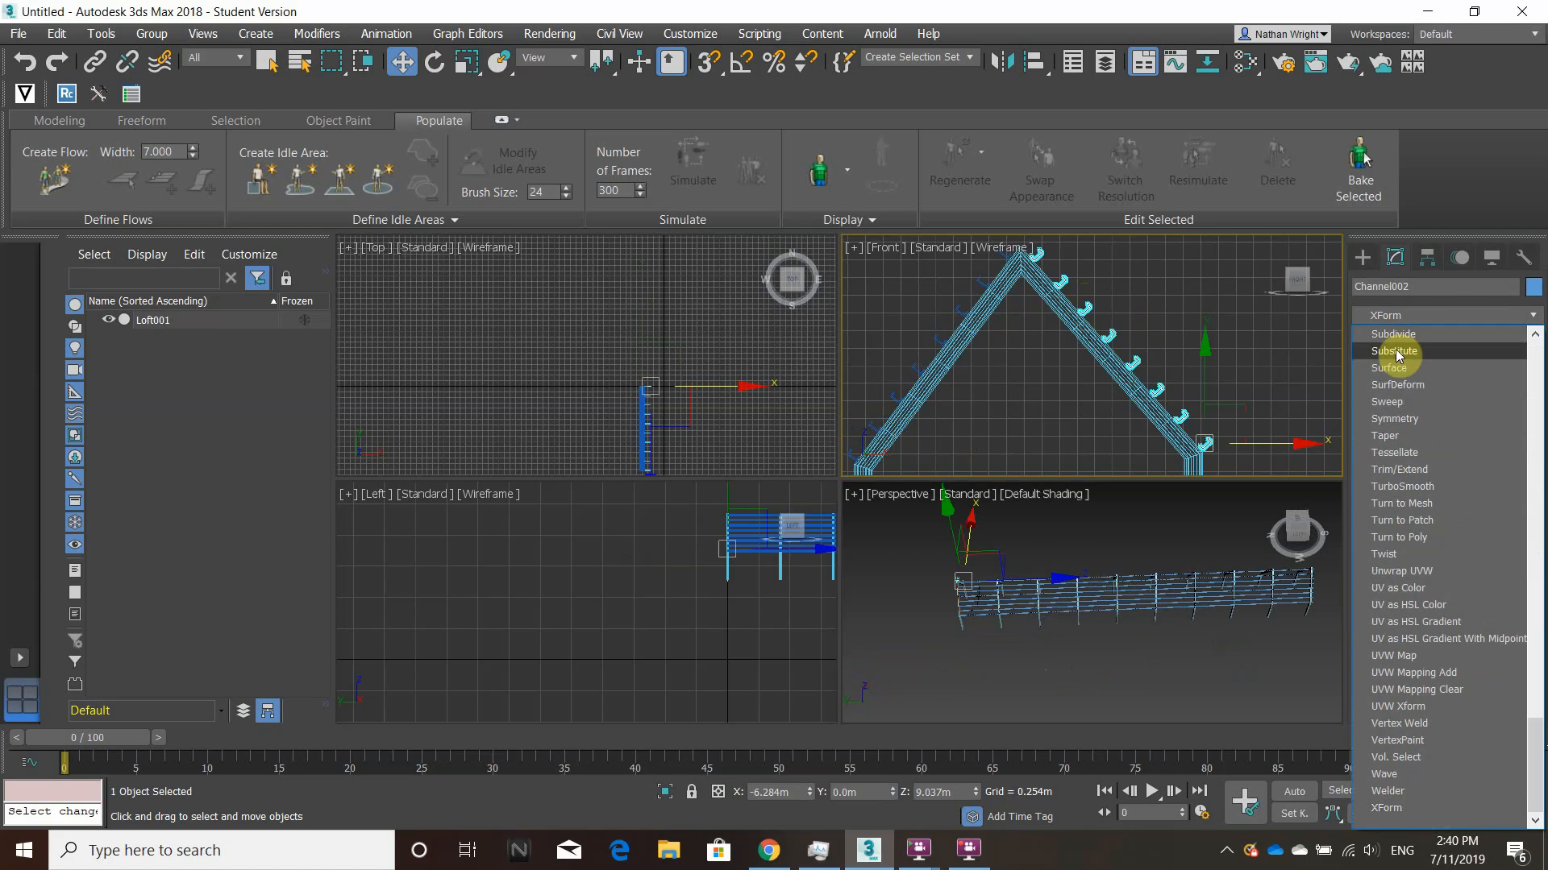
left_click(1433, 308)
left_click(1416, 315)
scroll(1415, 314, "down", 10)
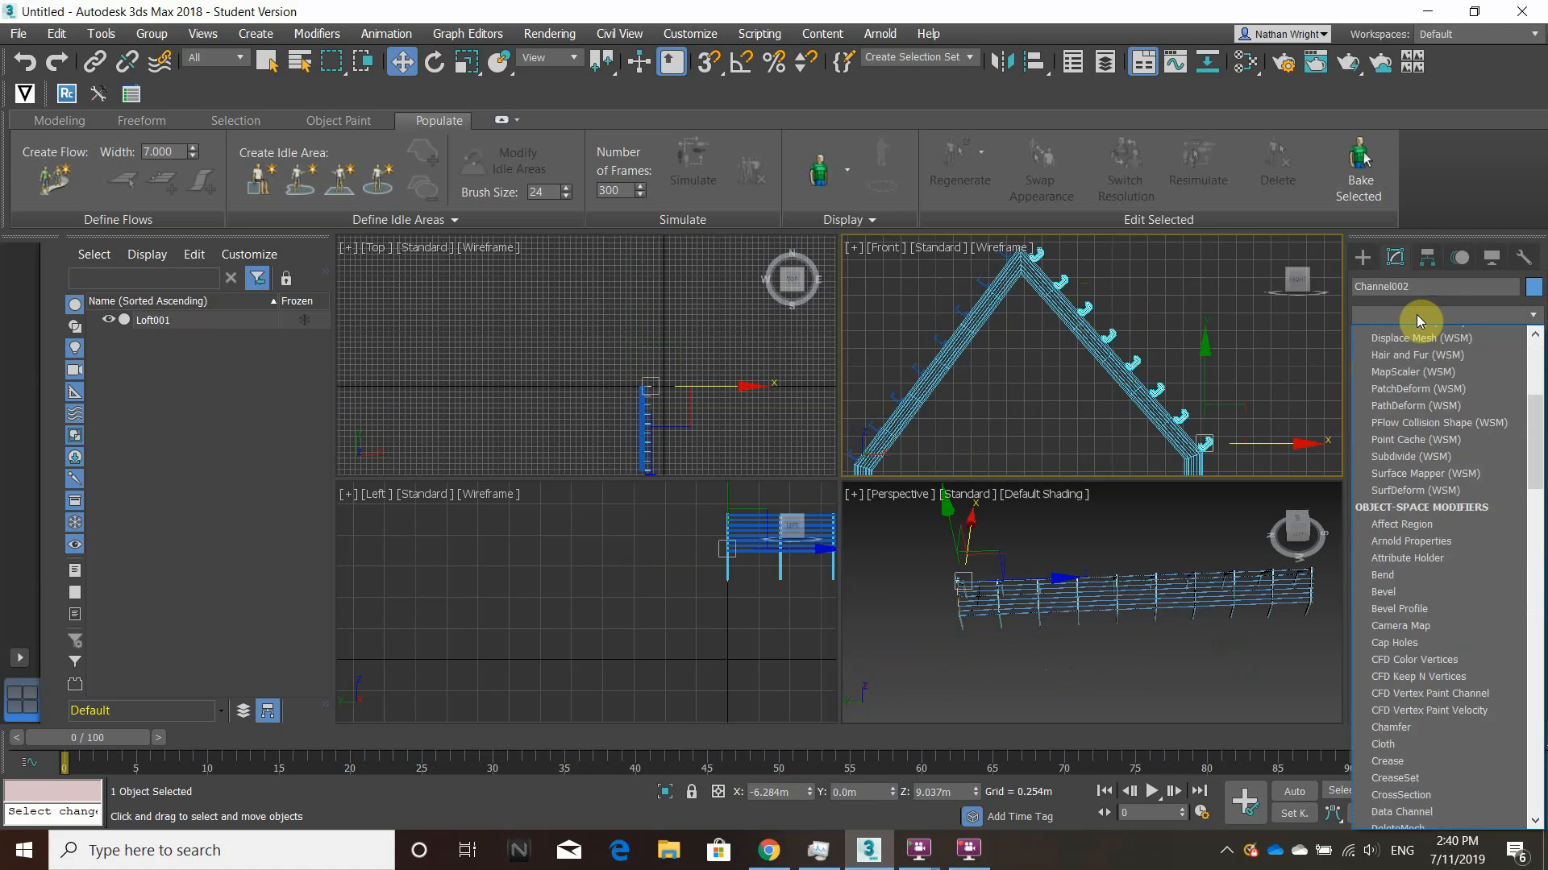
left_click(1408, 332)
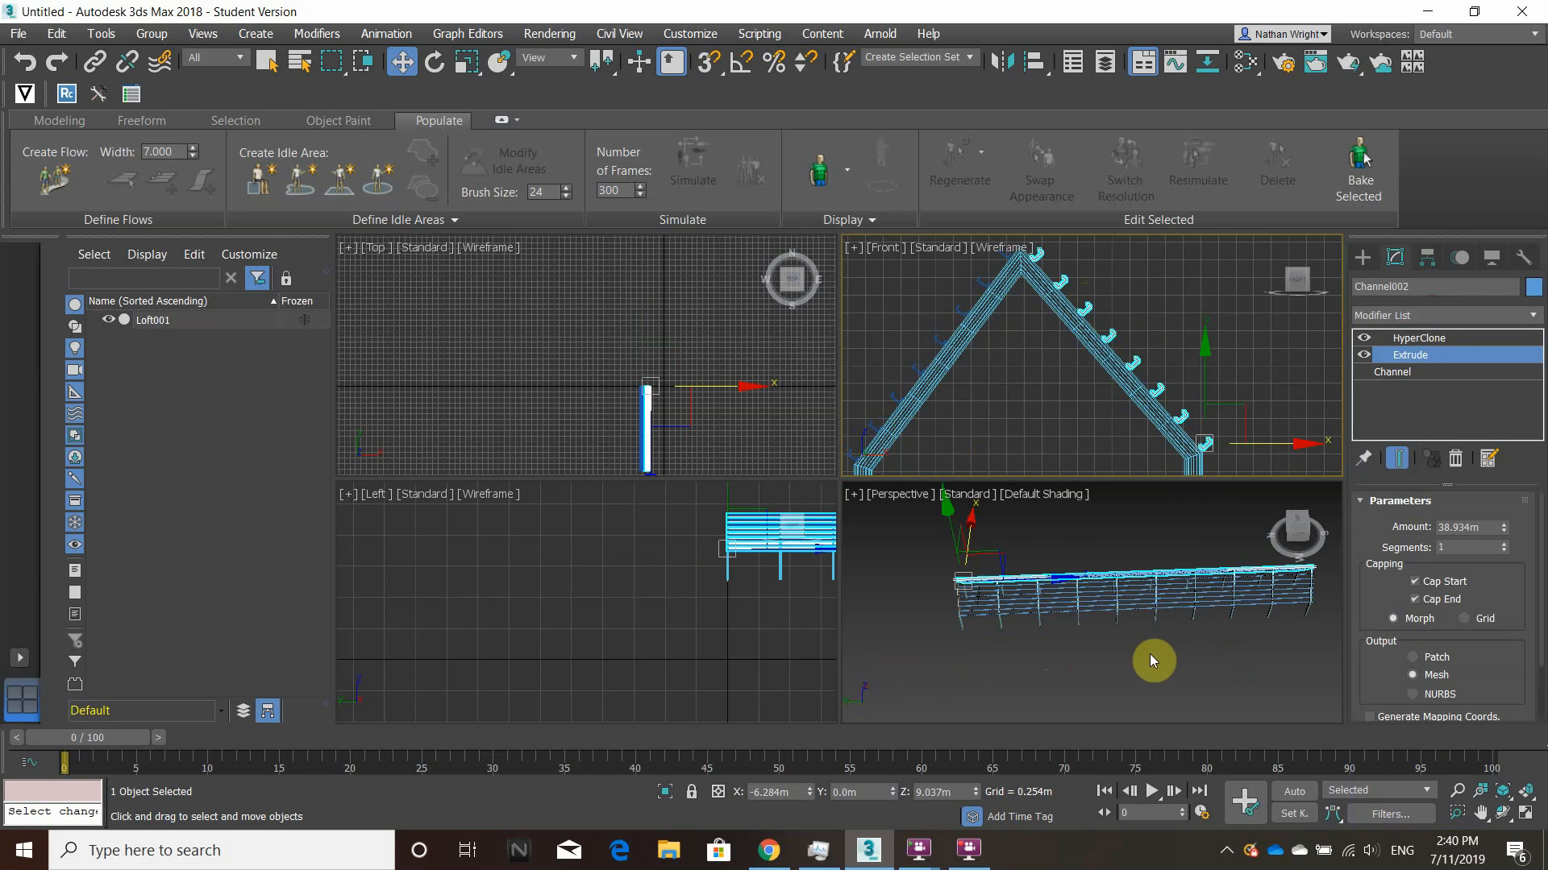
Examine the extruded purlins on both roof slopes from several angles in the Perspective view.
middle_click_drag(1150, 656, 1291, 643, "alt")
middle_click_drag(1059, 625, 1196, 603, "alt")
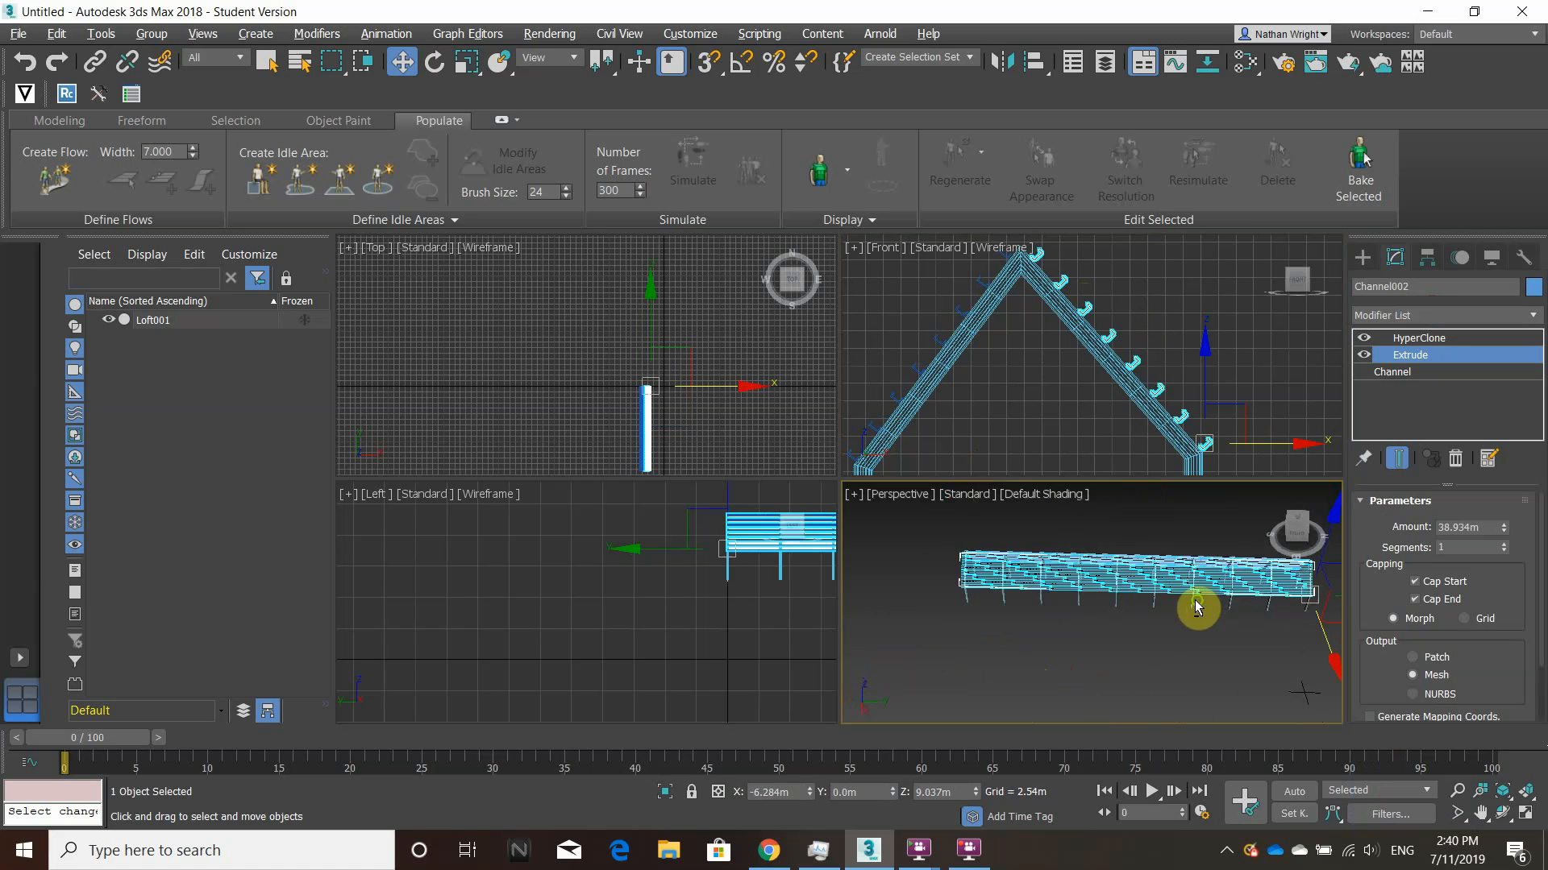
left_click(1192, 656)
middle_click_drag(1192, 656, 1096, 635, "alt")
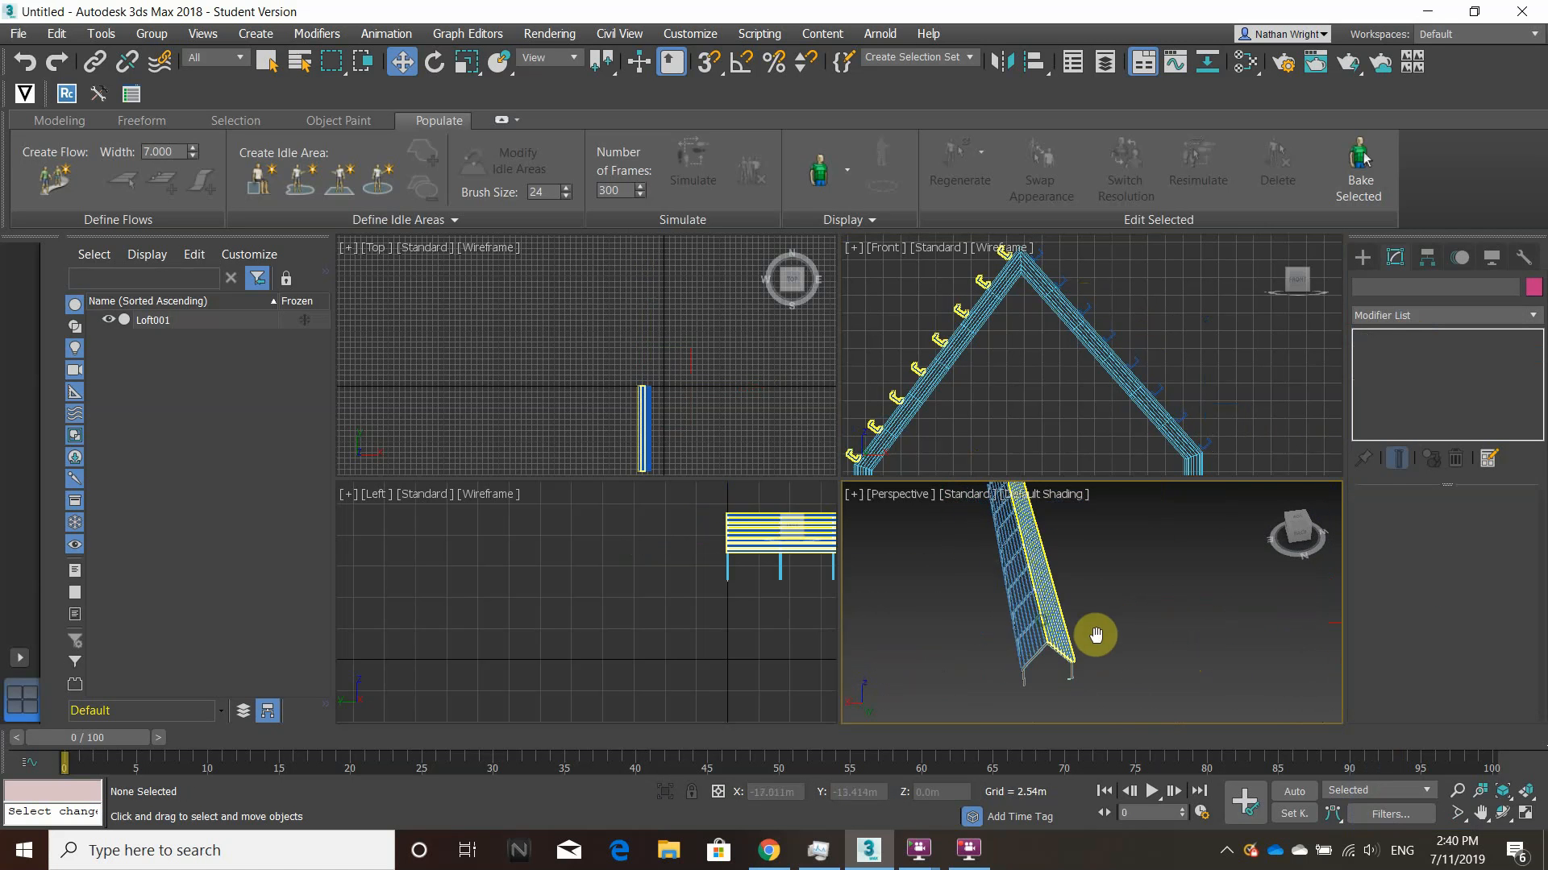
scroll(1005, 627, "up", 3)
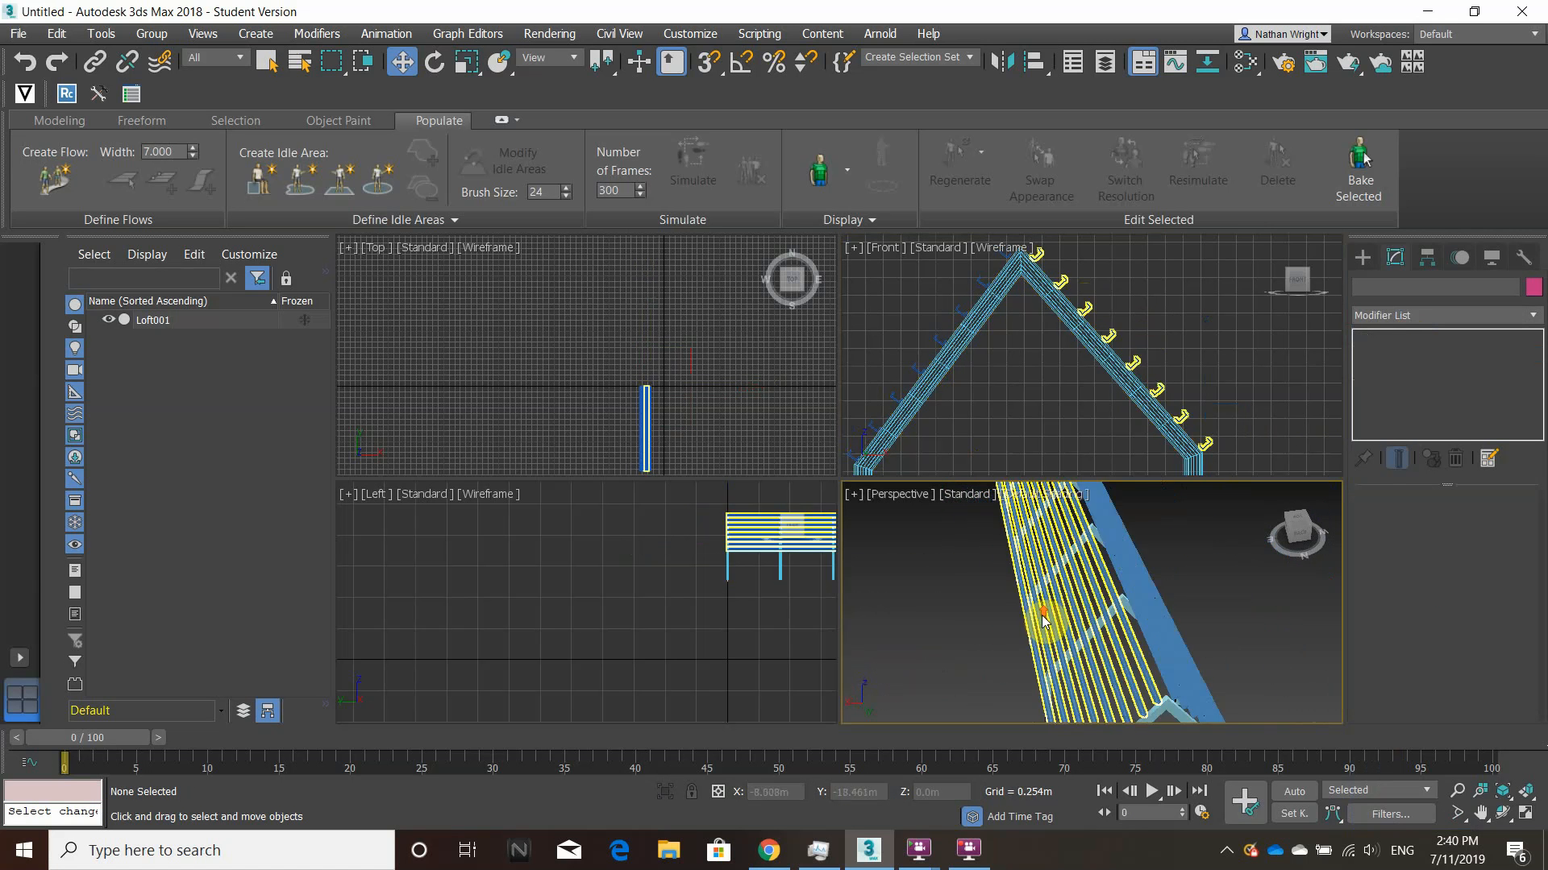
scroll(1040, 617, "up", 3)
scroll(1051, 618, "down", 3)
scroll(1089, 601, "up", 3)
scroll(1065, 664, "down", 5)
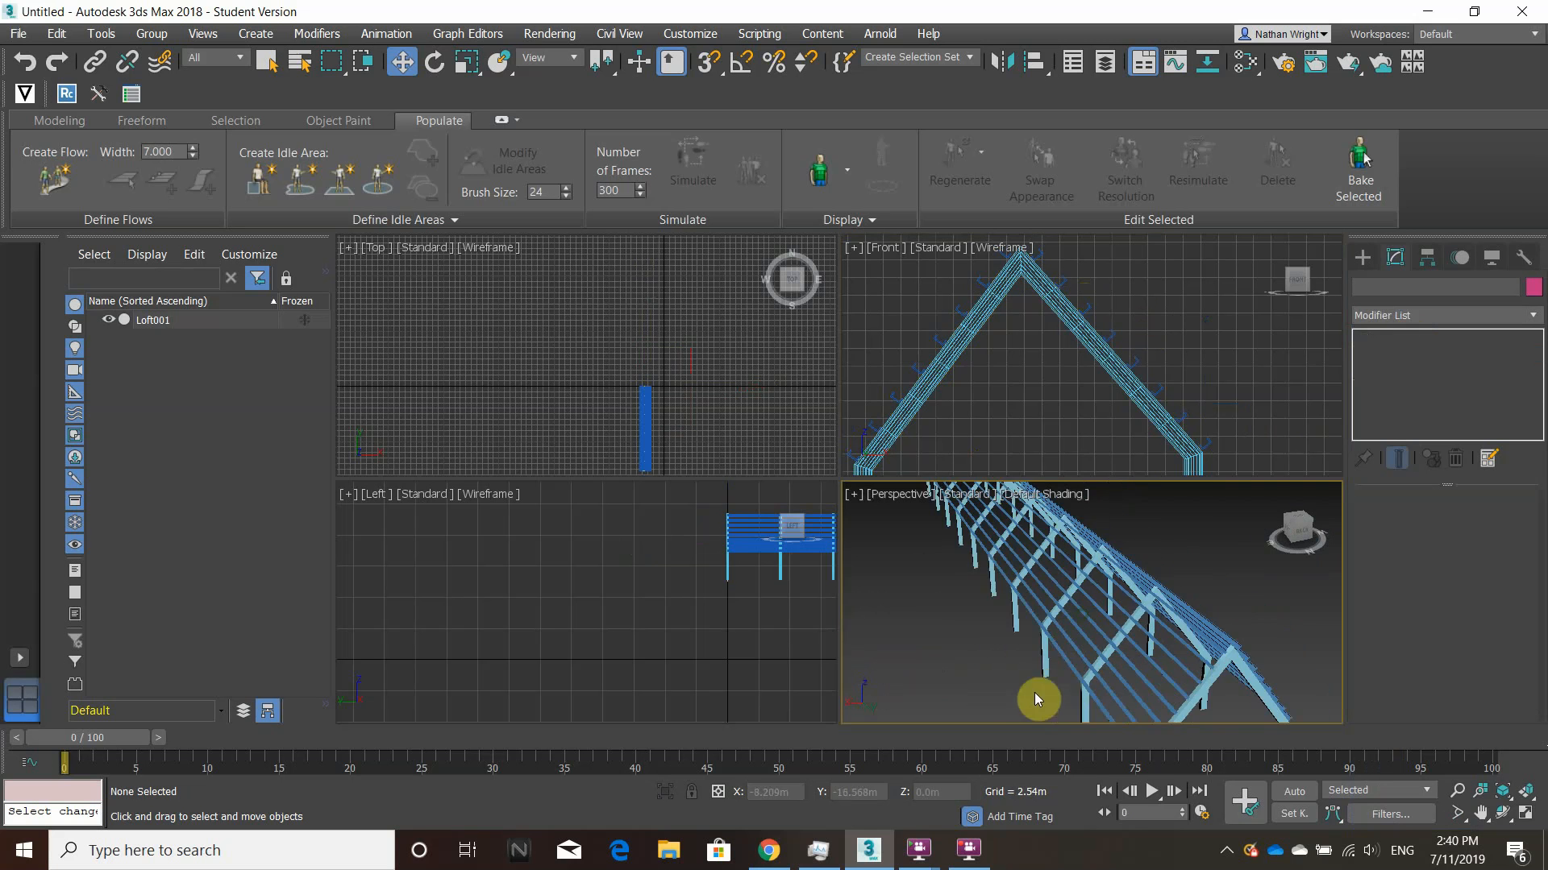
middle_click_drag(1043, 611, 999, 570, "alt")
Draw a thin box between the two frame columns in the Front view, about 4.503 m wide, 0.093 m long and 3.261 m high.
middle_click_drag(1029, 380, 1048, 318)
middle_click_drag(1015, 386, 1017, 350)
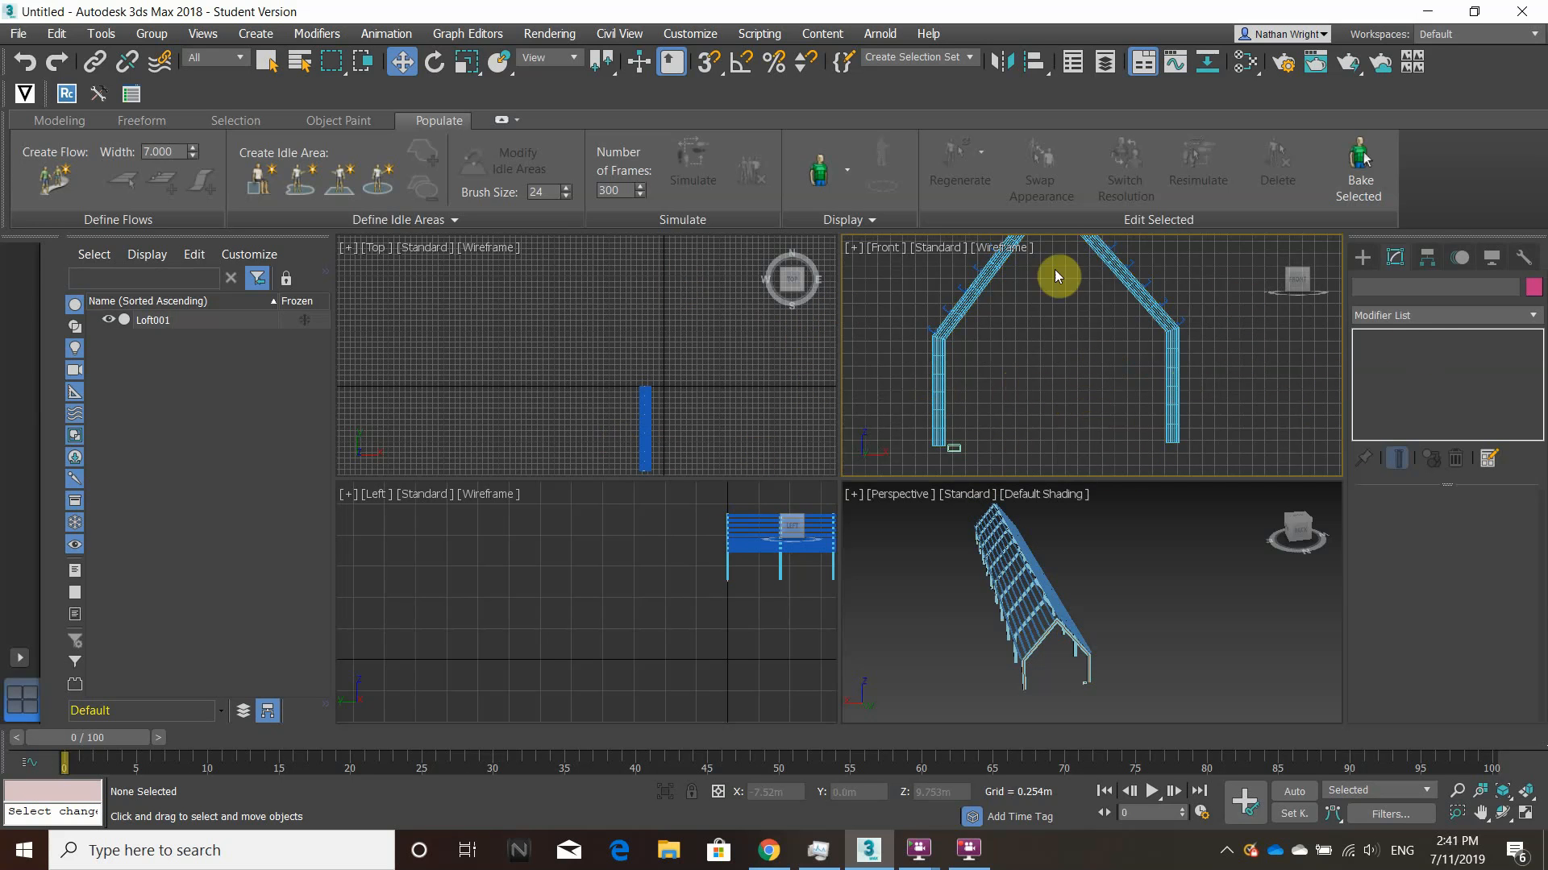
left_click(1362, 258)
left_click(1442, 313)
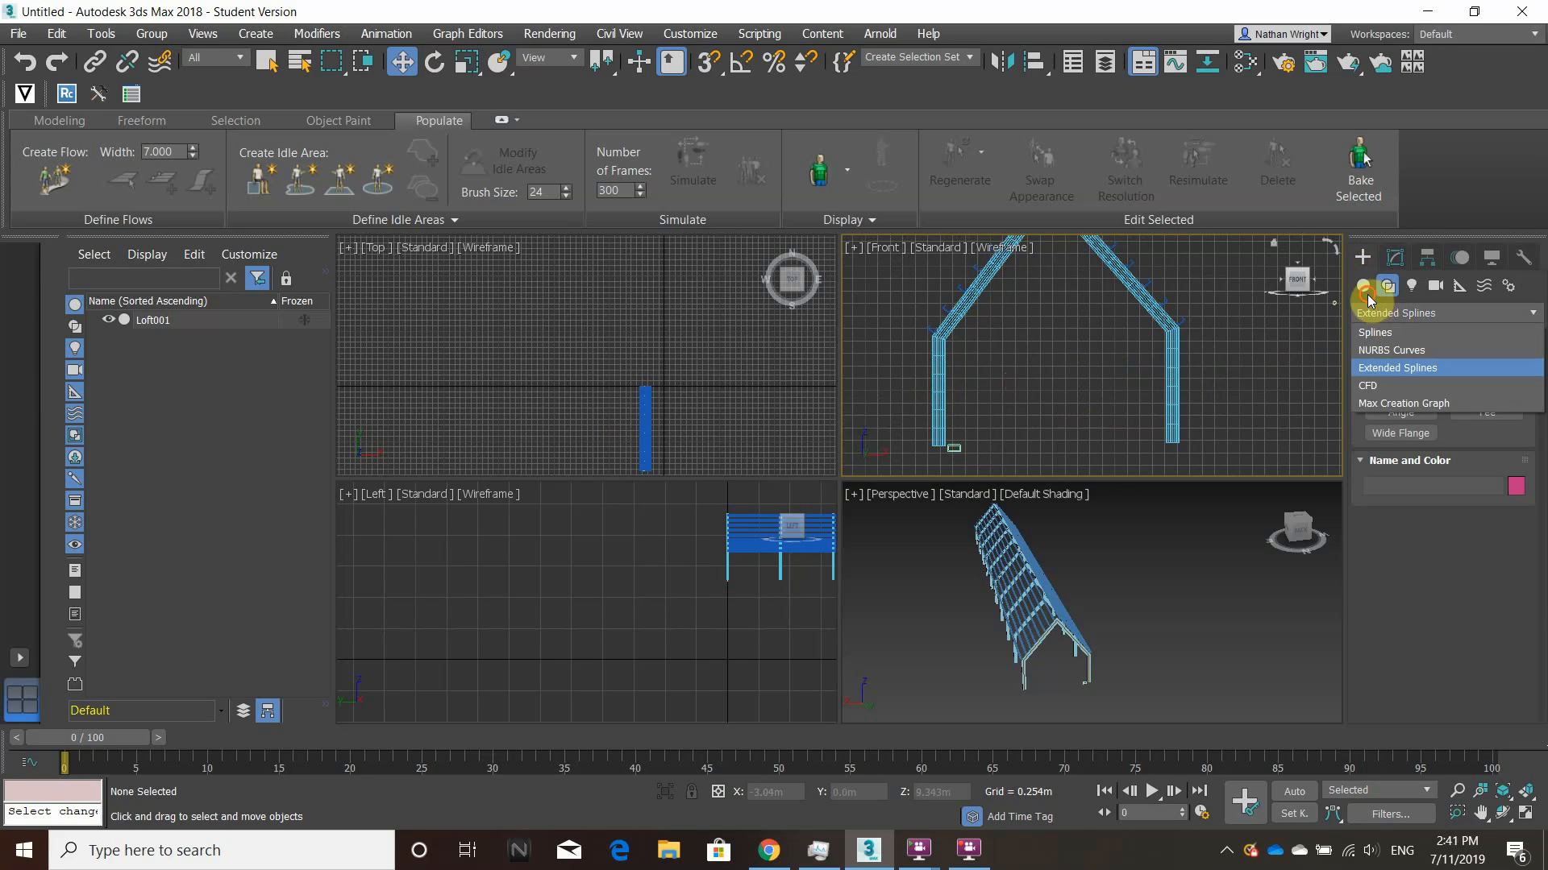
left_click(1387, 339)
left_click(1391, 314)
left_click(1392, 324)
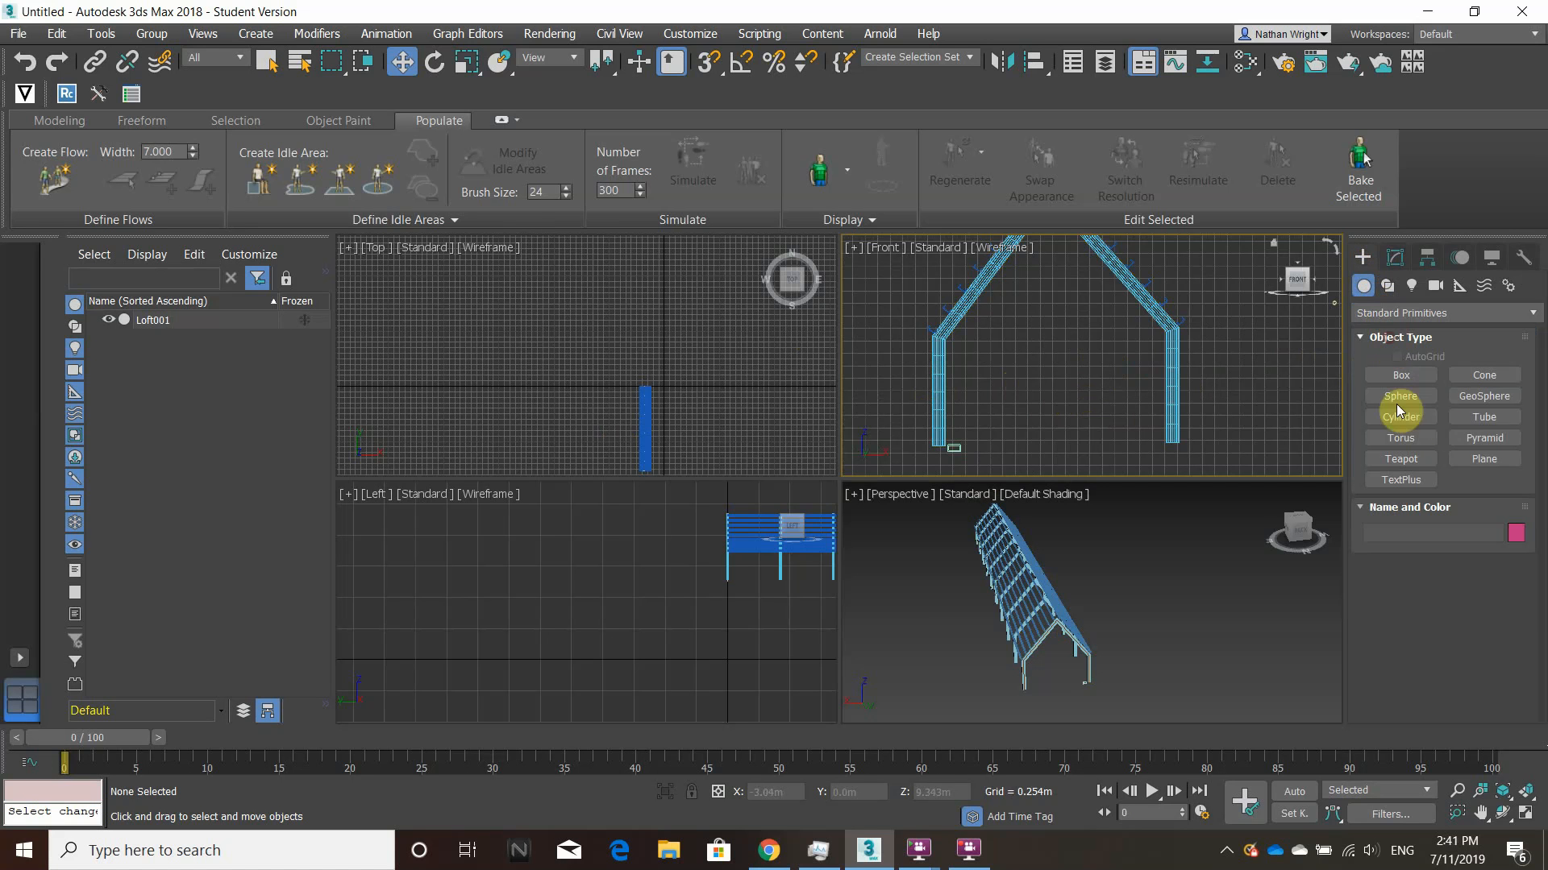
left_click(1425, 373)
scroll(960, 393, "up", 2)
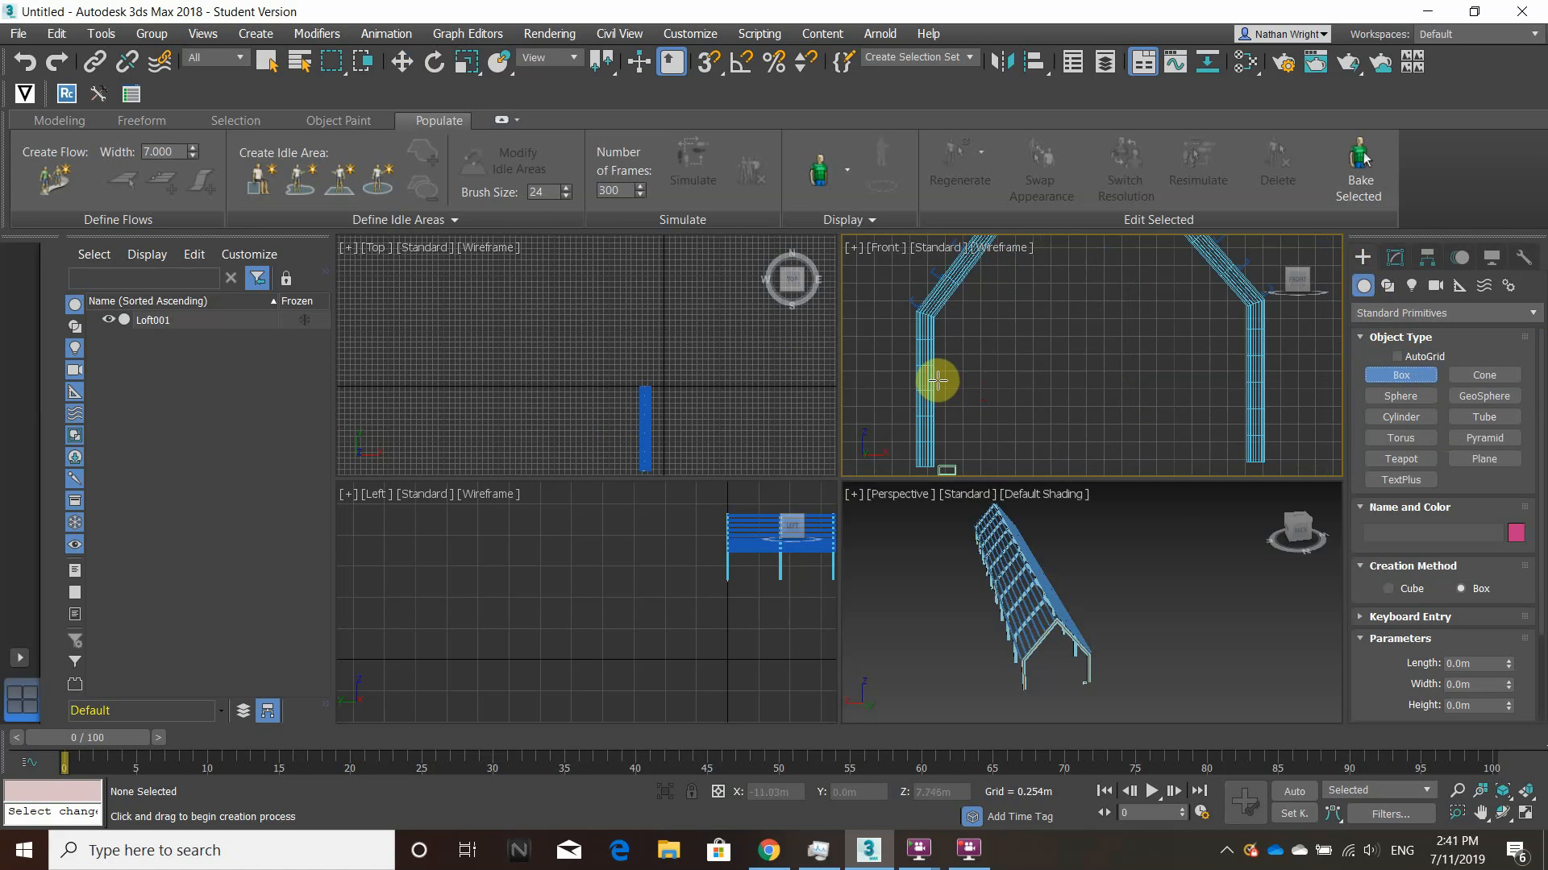
left_click_drag(932, 379, 1235, 372)
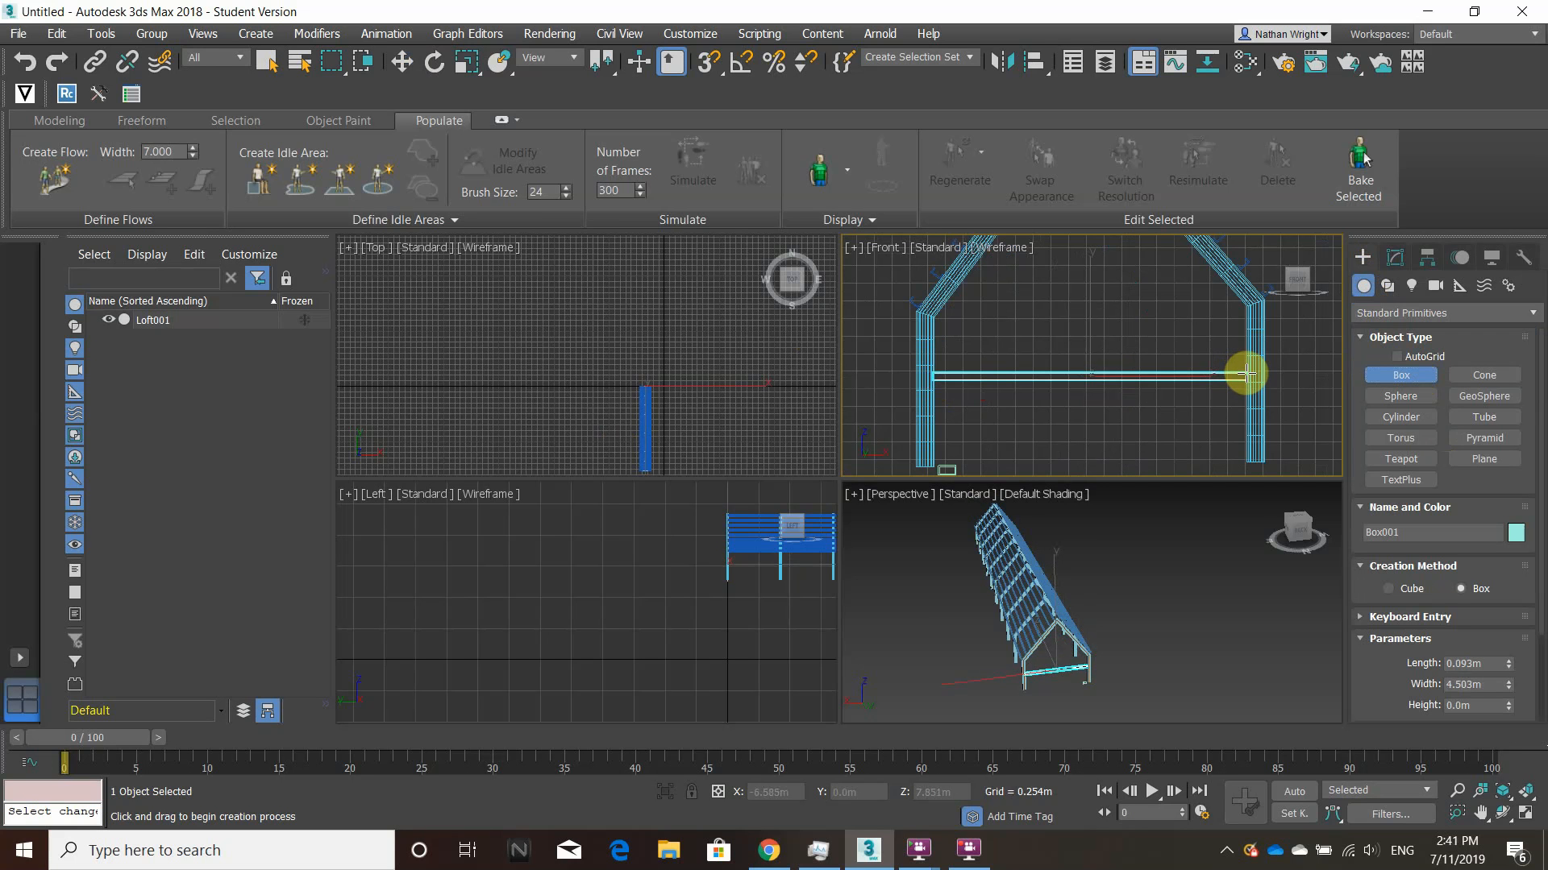
left_click_drag(1245, 373, 1247, 373)
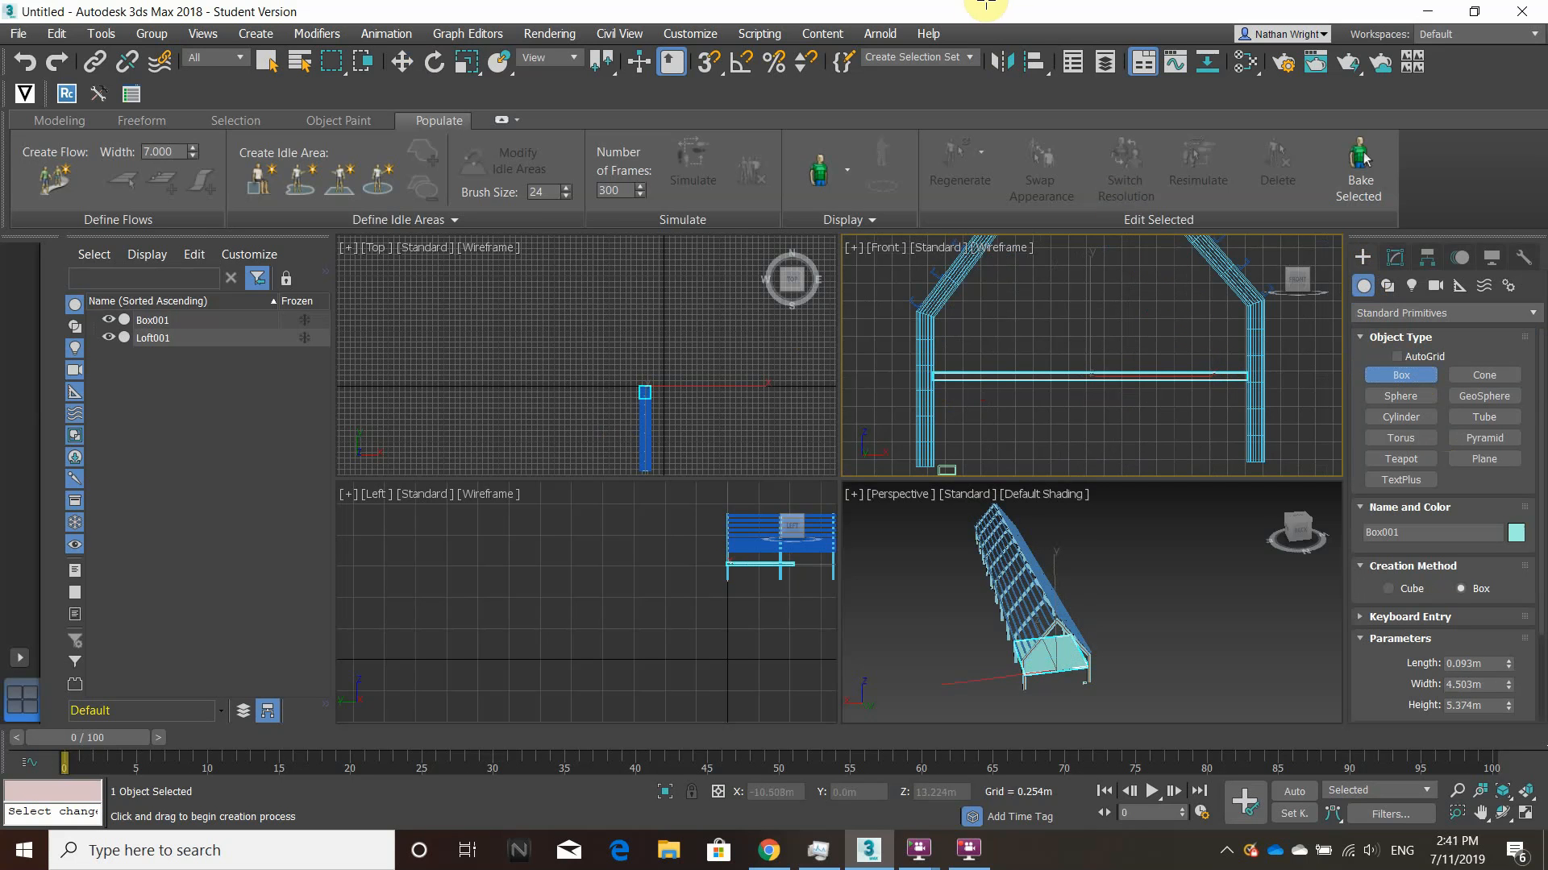
left_click(1076, 161)
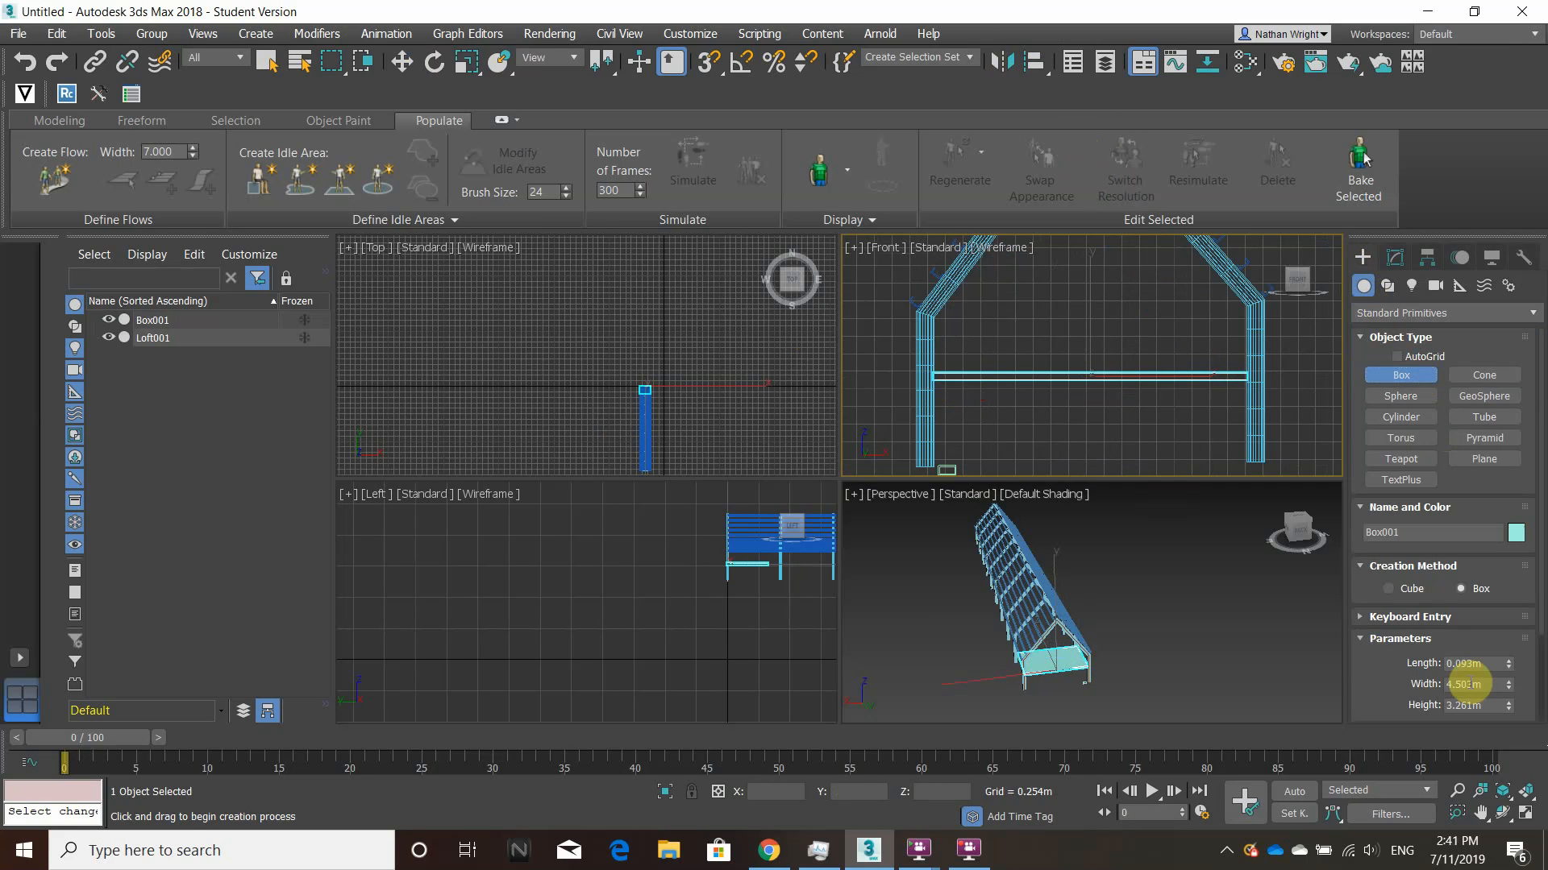
Set the box's height to about 36.592 m so it extends as a floor along the row of frames.
scroll(1455, 689, "down", 1)
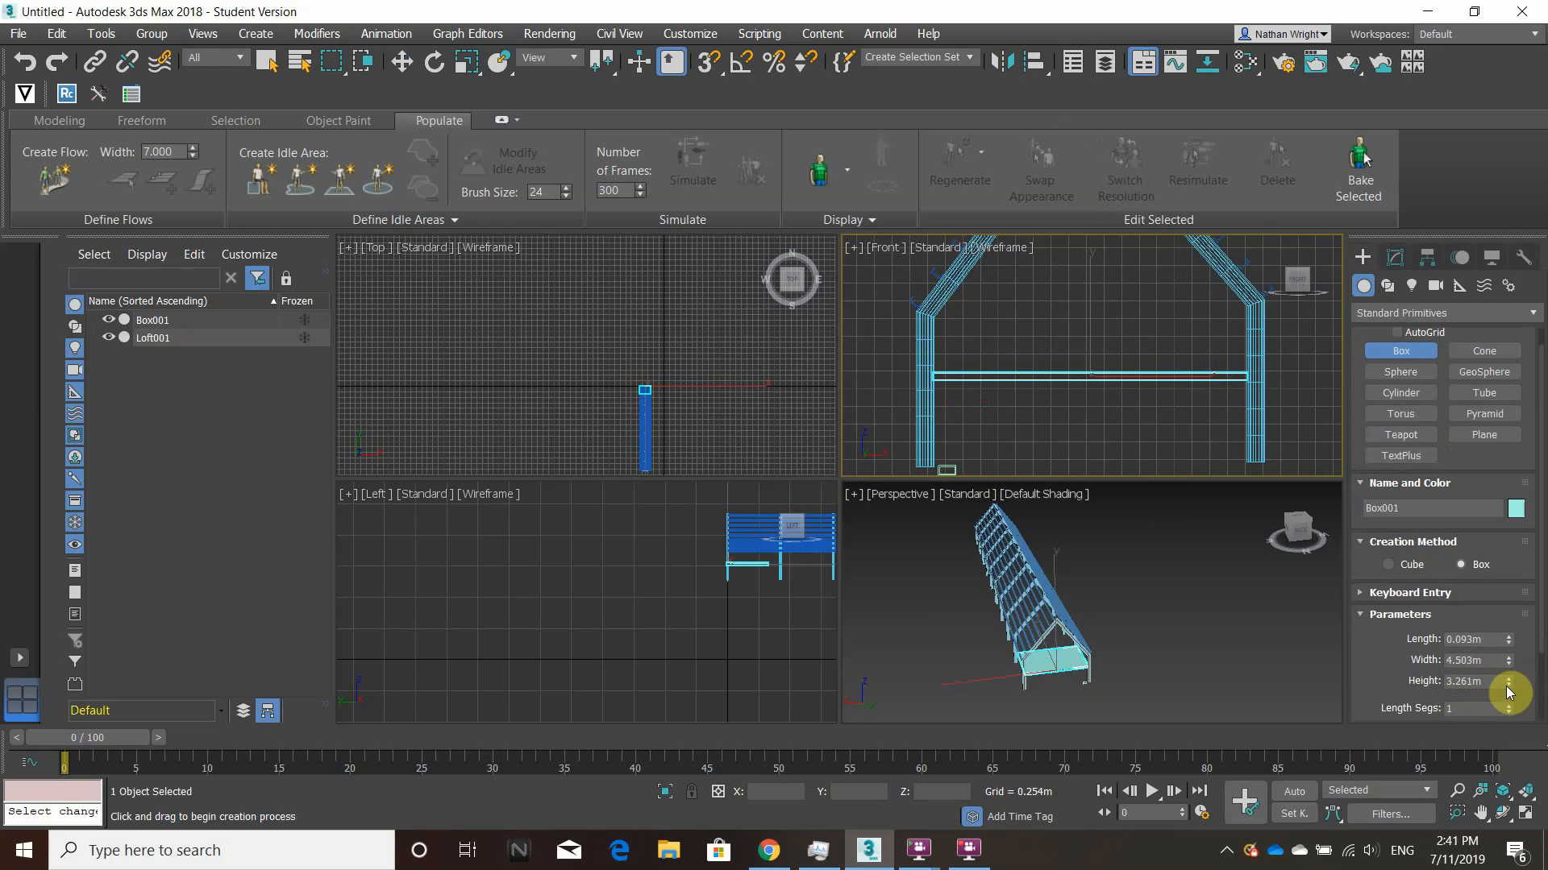
left_click_drag(1507, 660, 1465, 125)
key("ctrl+z")
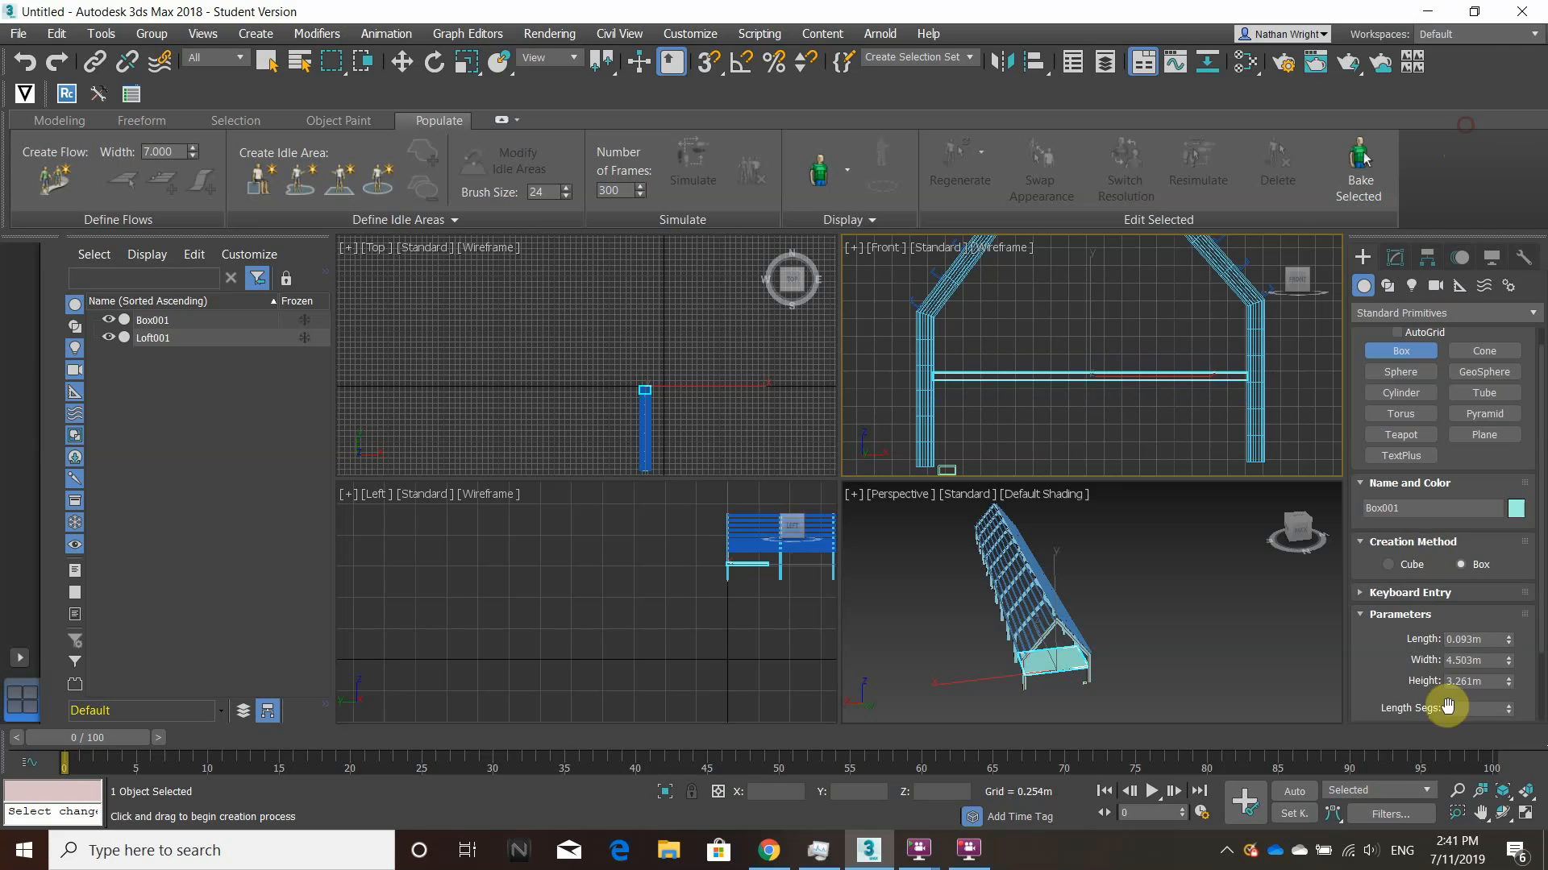
left_click_drag(1508, 684, 1459, 675)
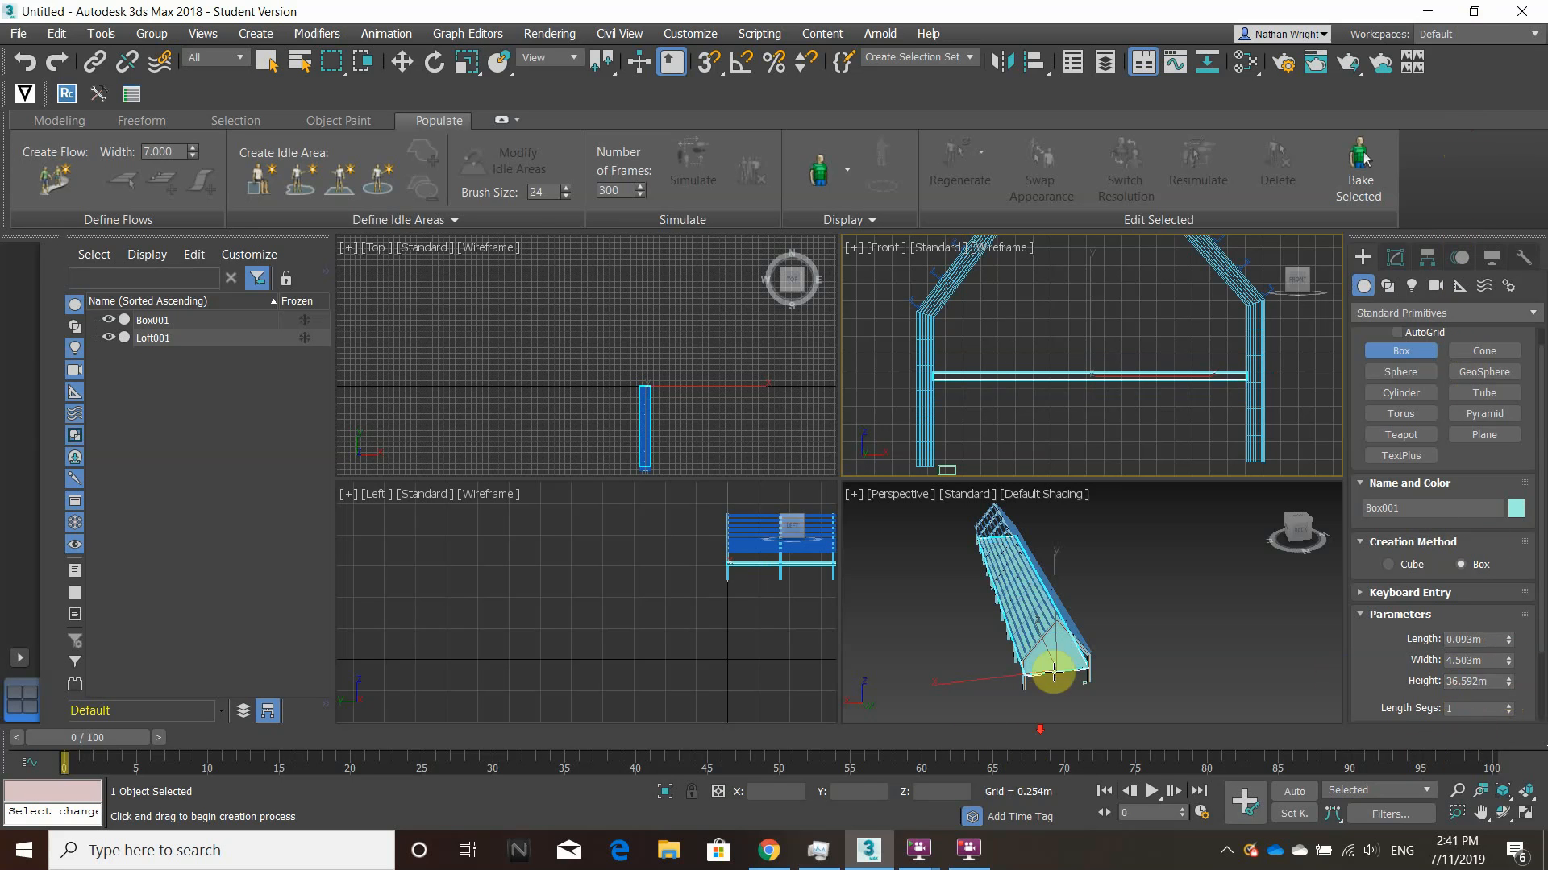
middle_click_drag(1064, 639, 892, 622, "alt")
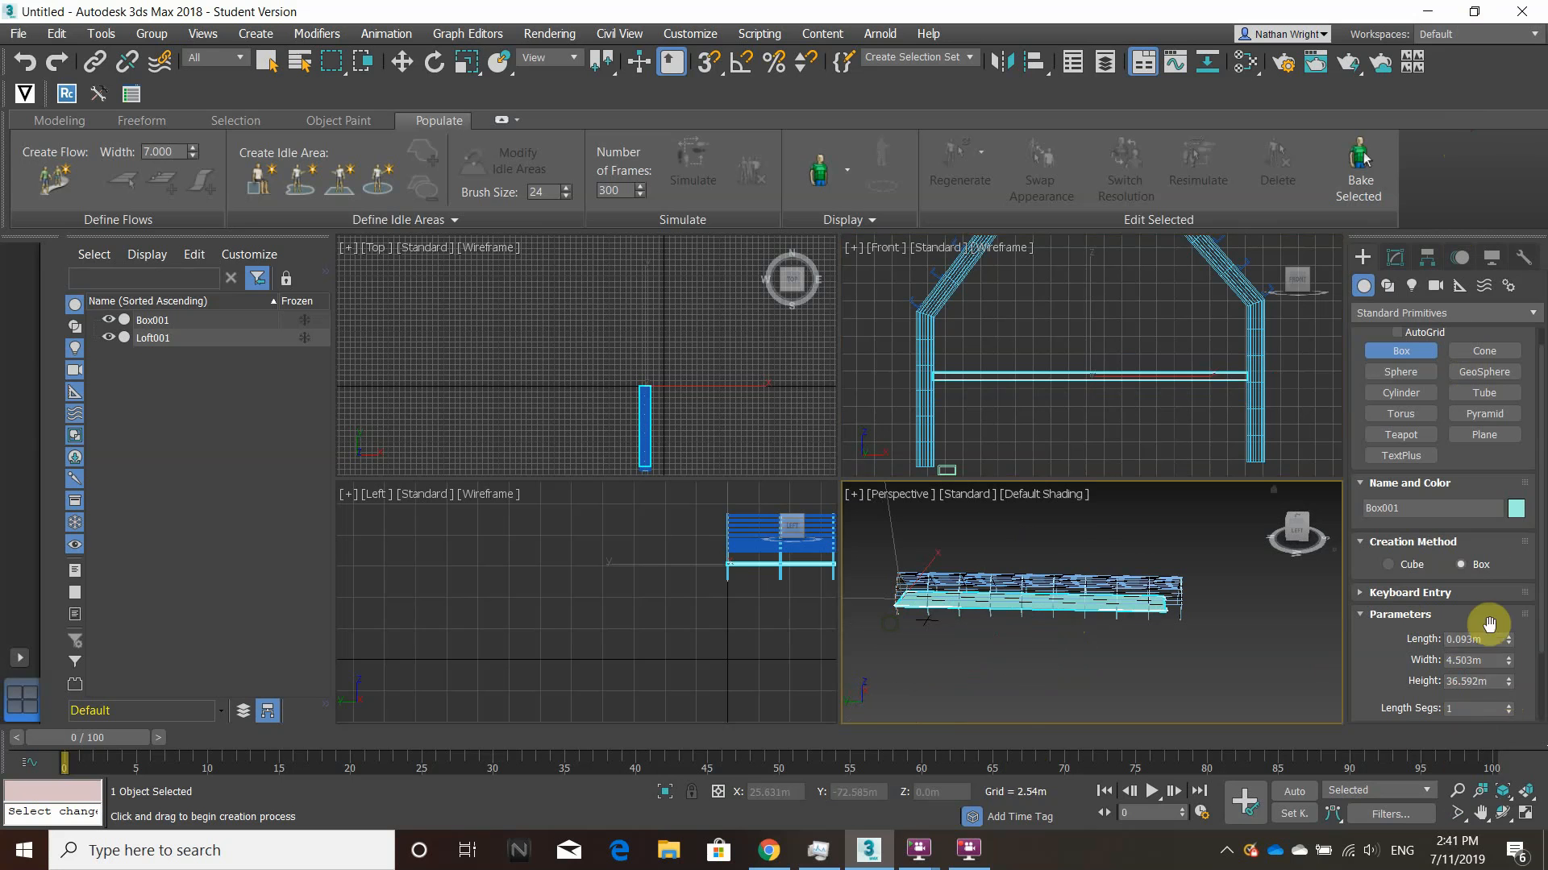
Set the floor box's height to about 38.697 m so it ends at the last frame.
left_click_drag(1509, 682, 1500, 665)
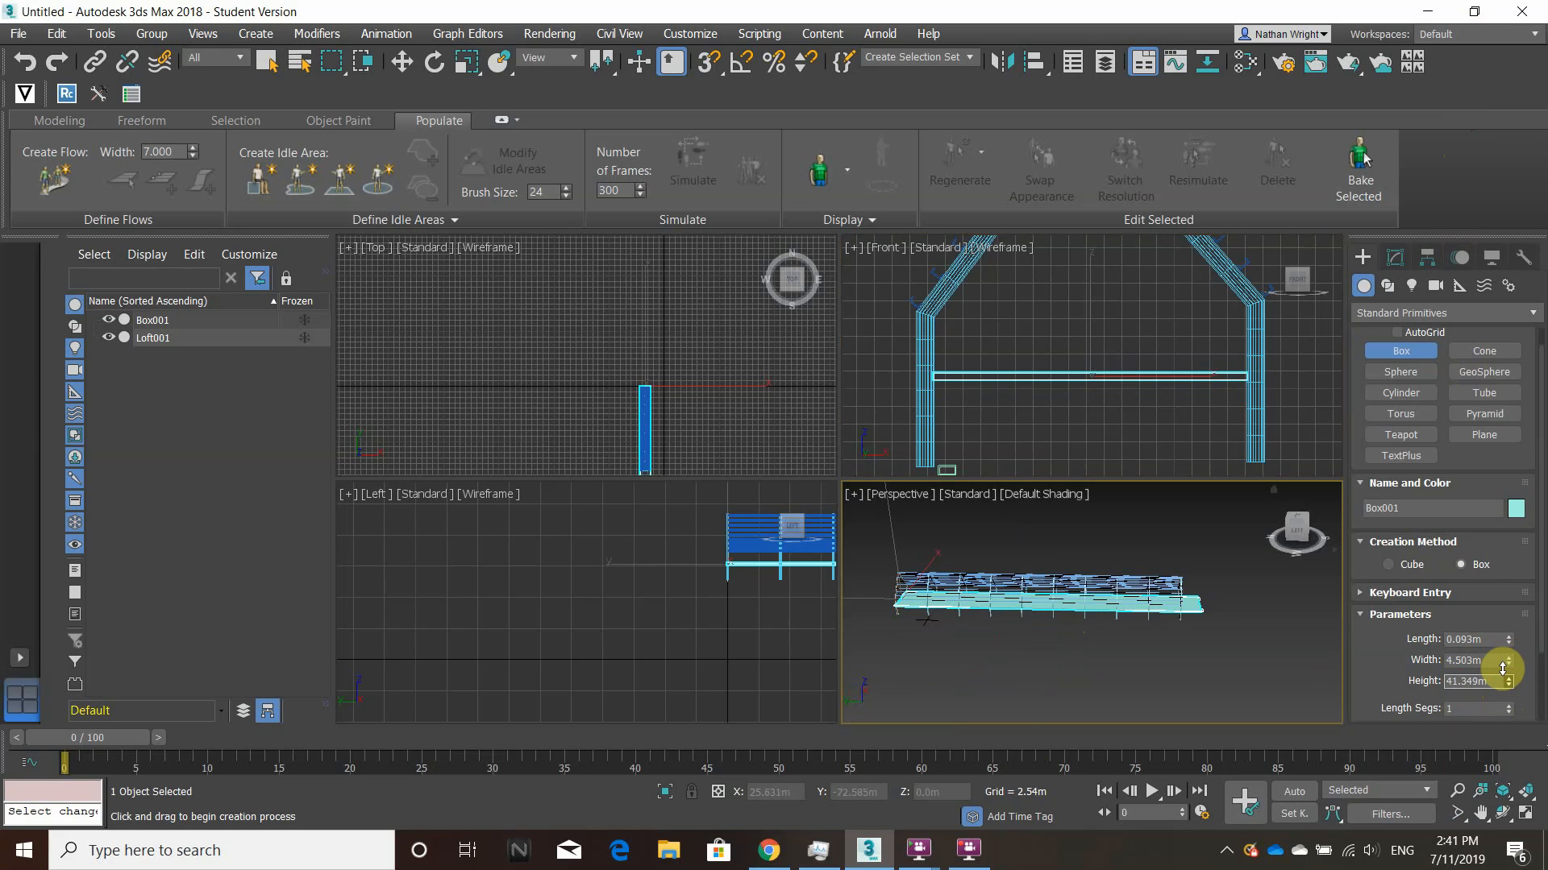
scroll(1188, 671, "up", 3)
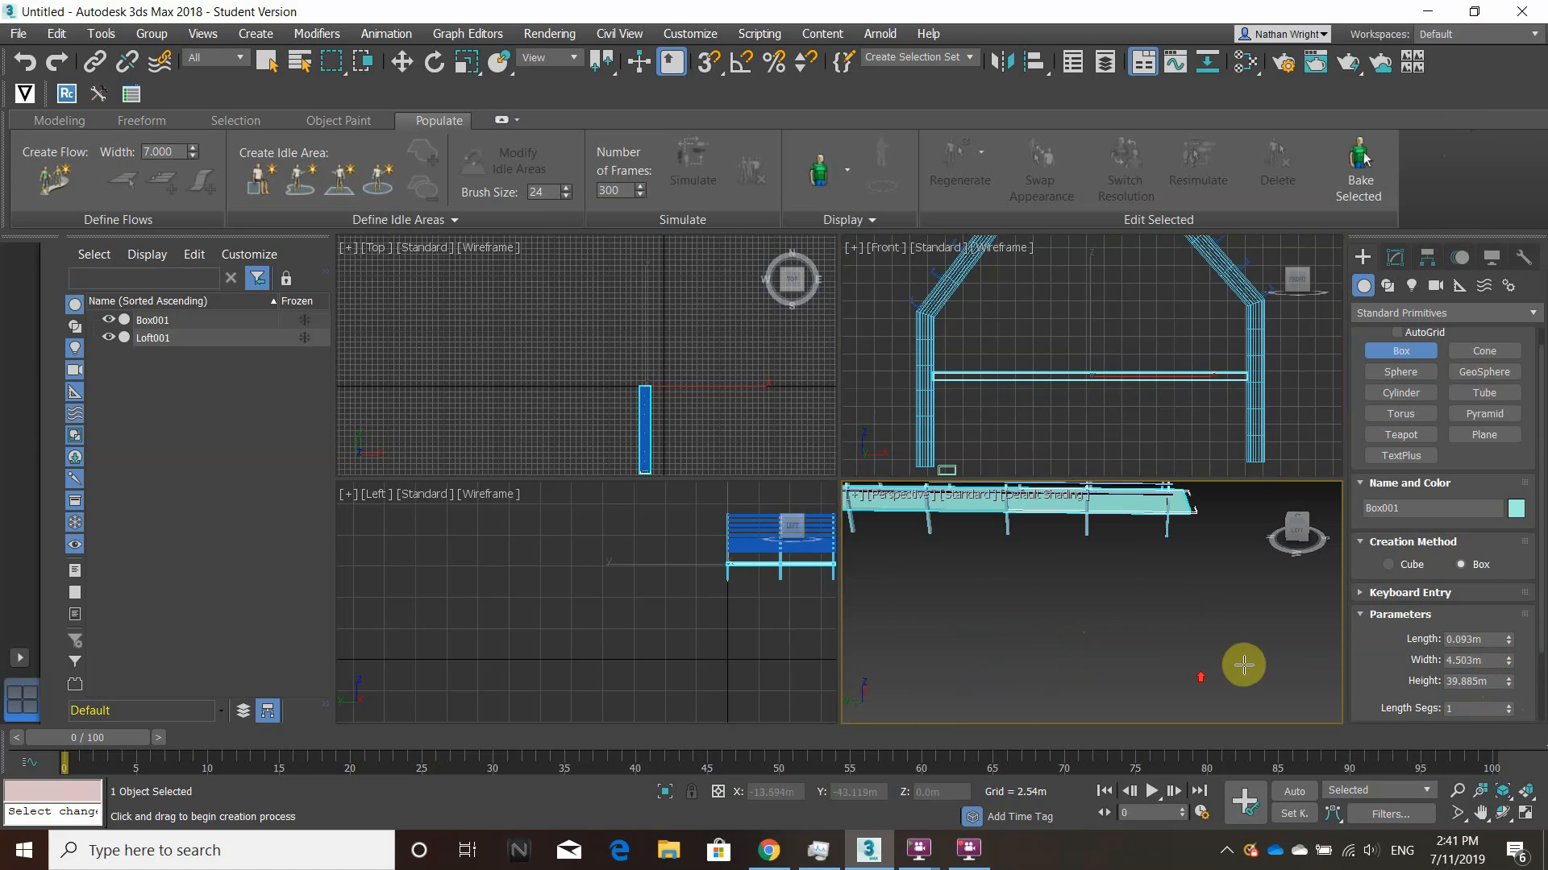
left_click(1507, 679)
scroll(1149, 608, "down", 4)
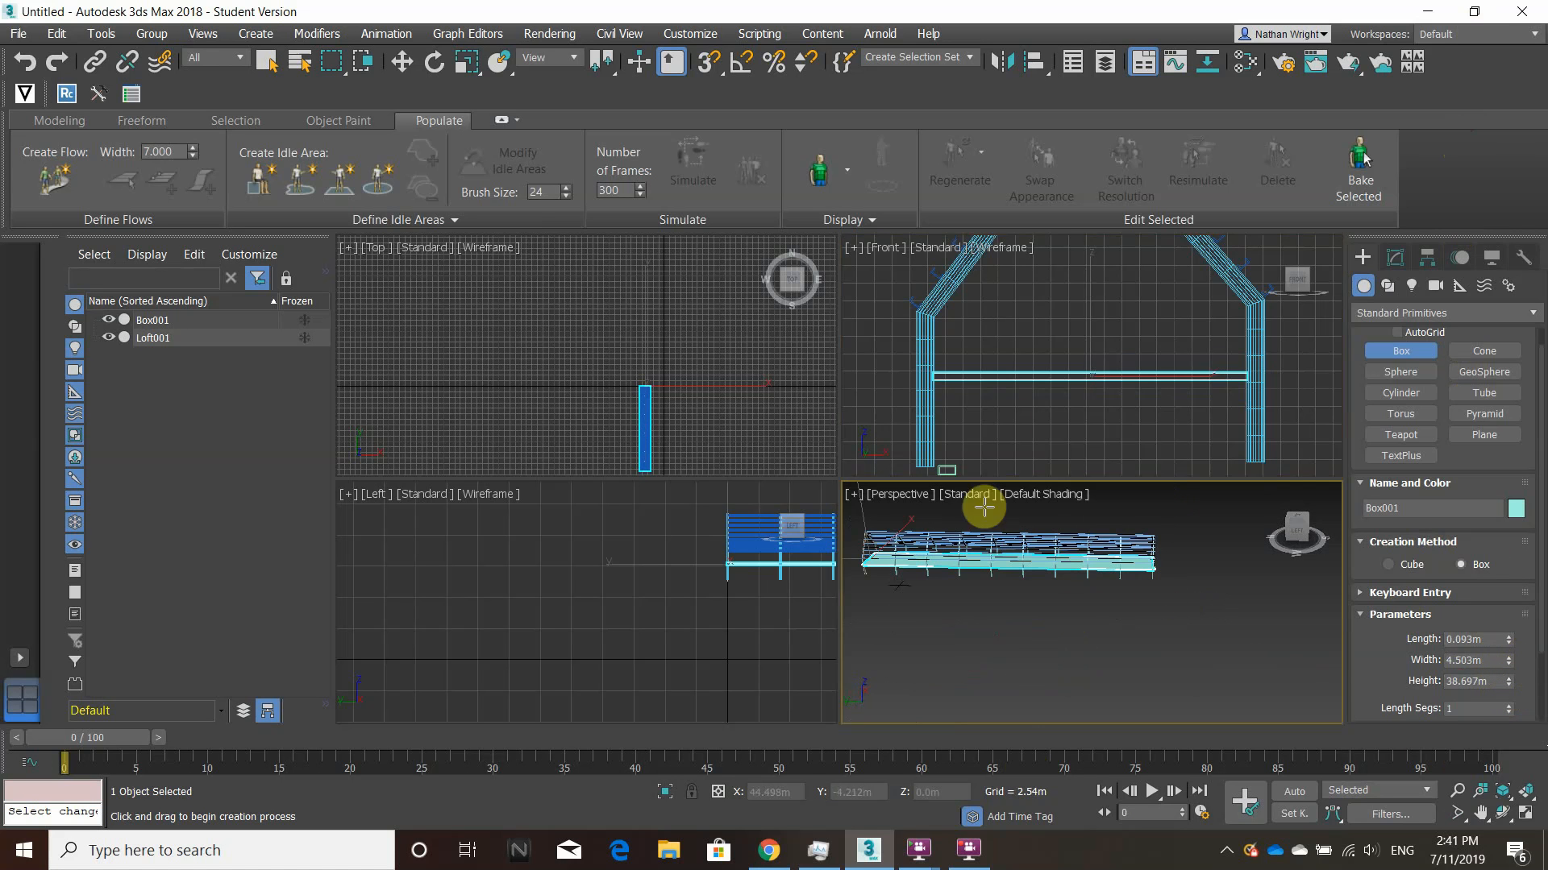
Draw a straight line about 4.496 m long just beneath the floor slab, from column to column in the Front view.
middle_click_drag(1009, 414, 983, 372)
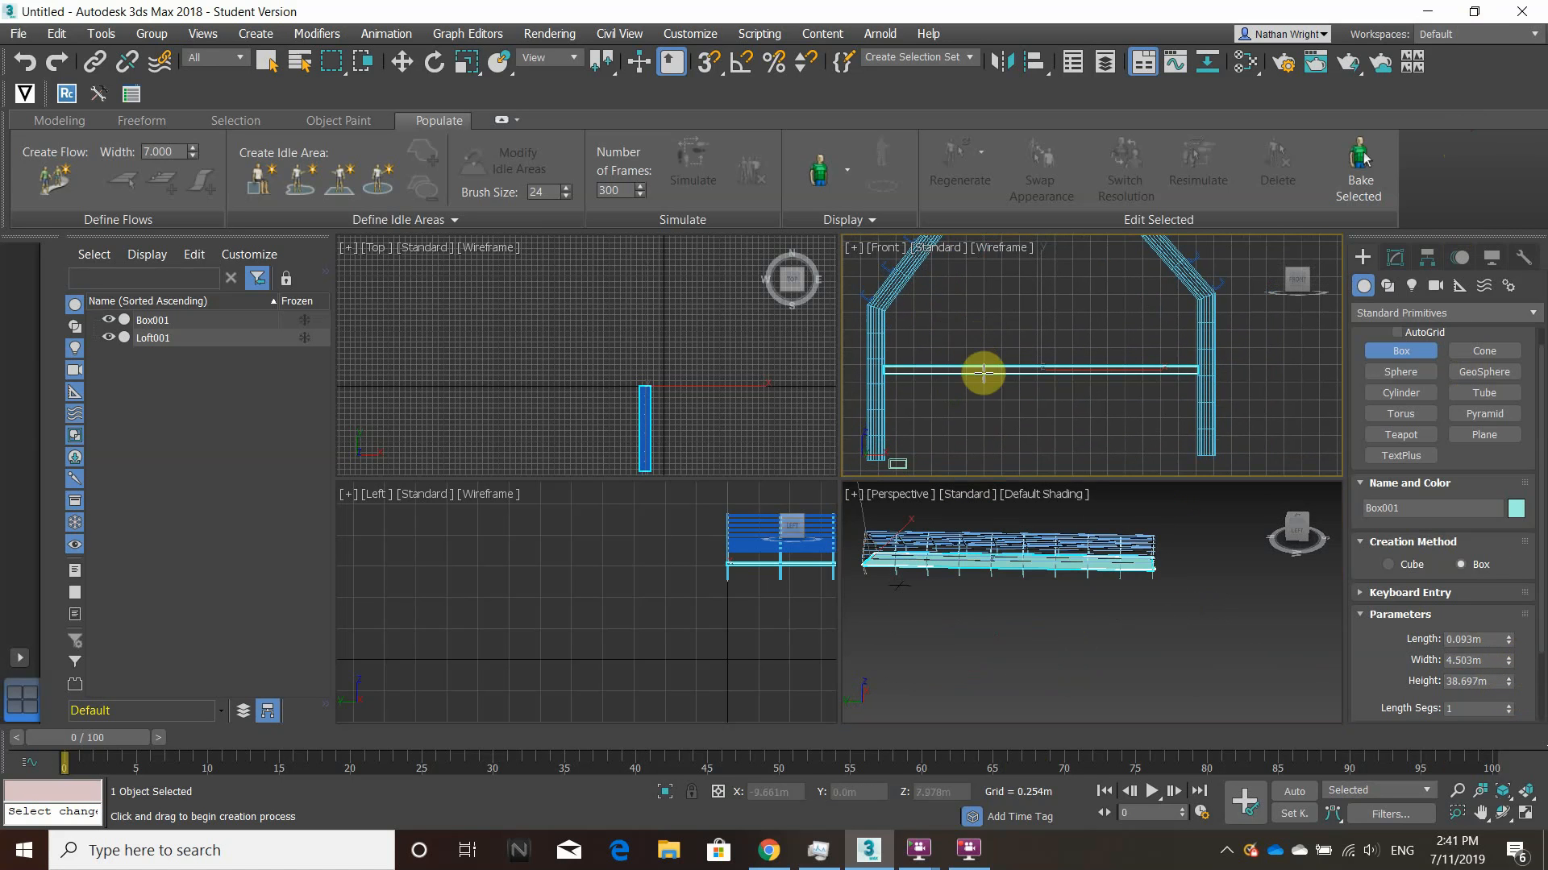
scroll(1064, 349, "up", 3)
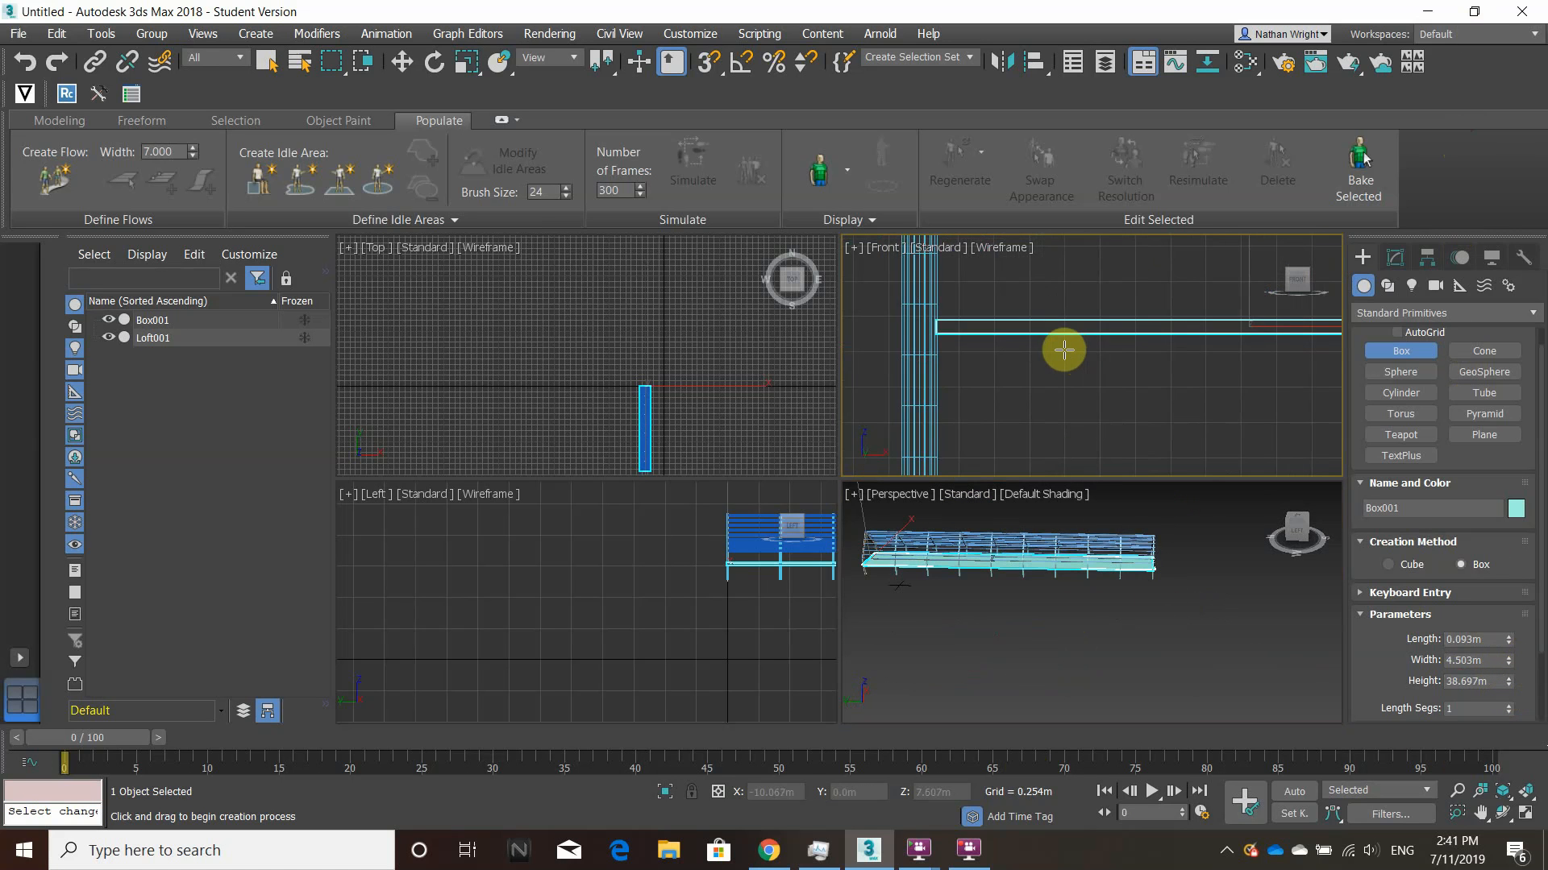
middle_click_drag(976, 401, 915, 402)
scroll(1060, 404, "down", 2)
middle_click_drag(1062, 404, 974, 402)
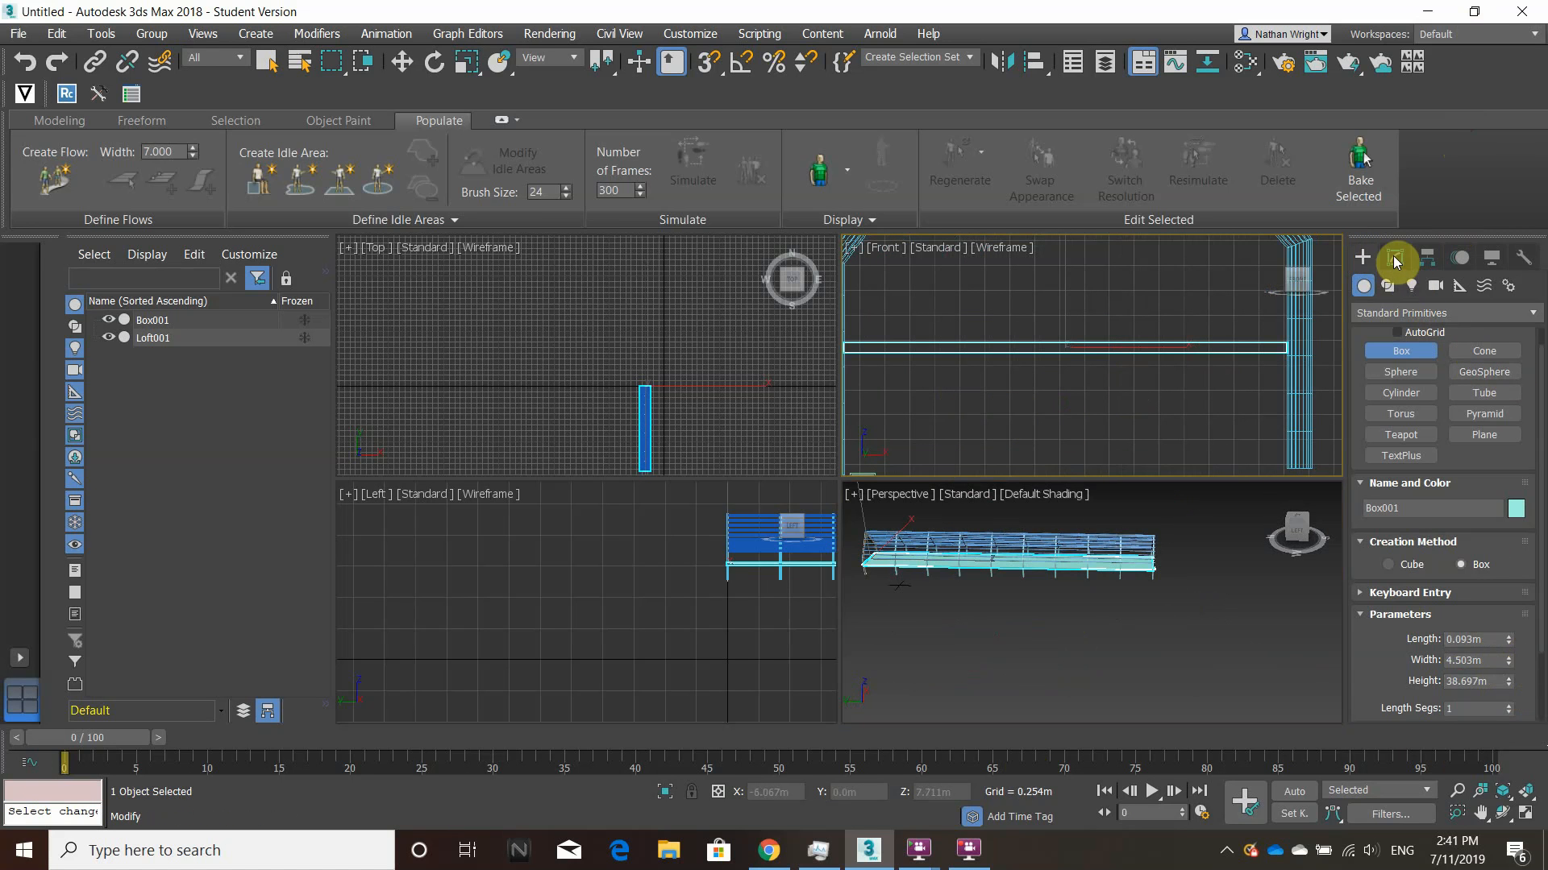
left_click(1387, 285)
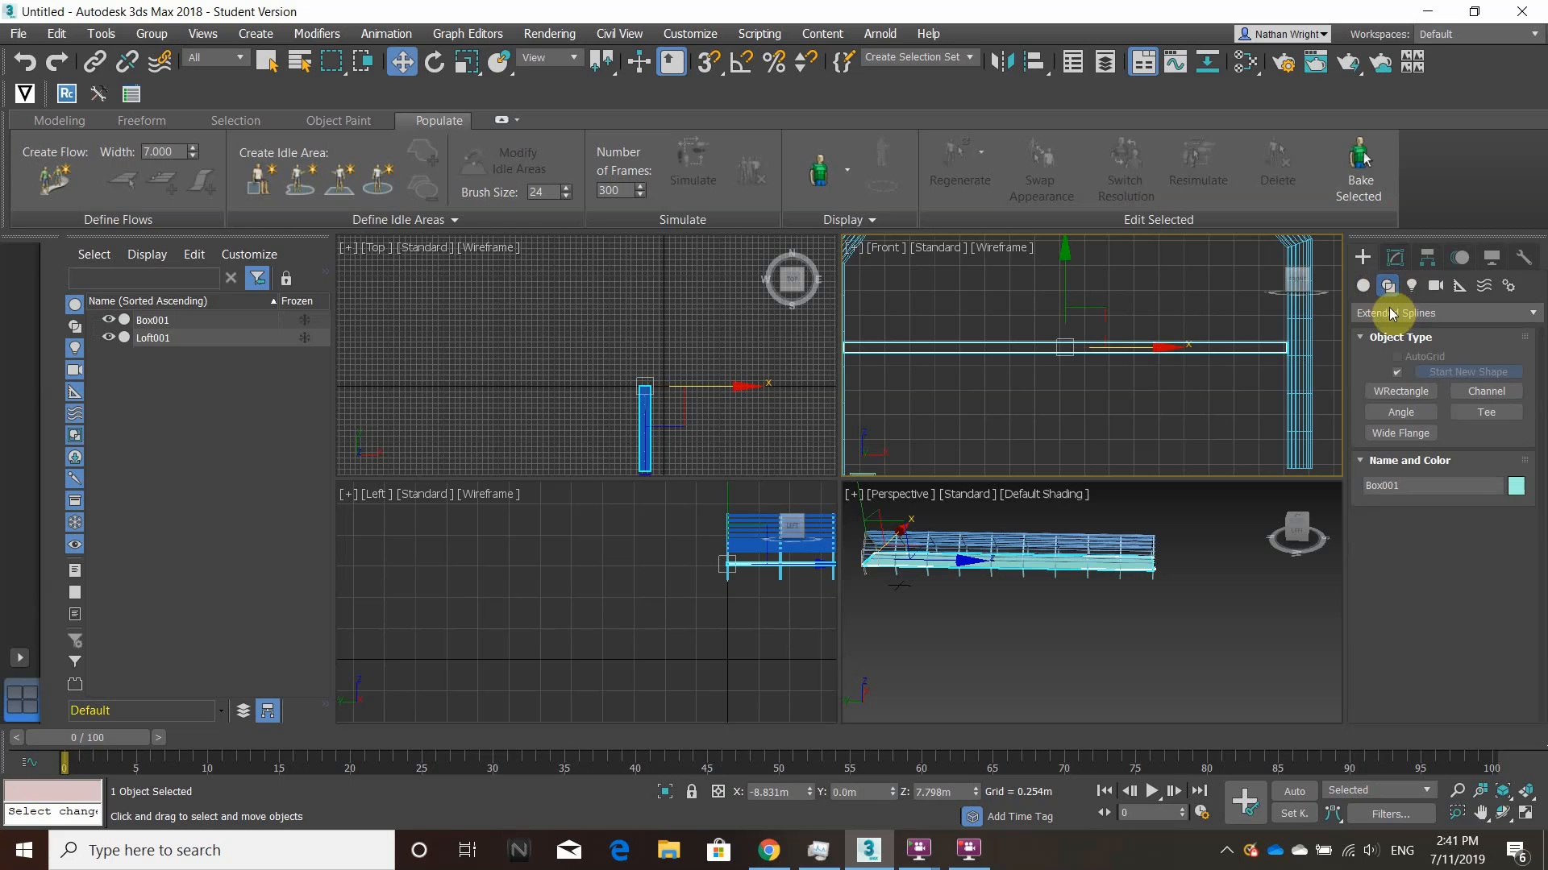
left_click(1398, 314)
left_click(1372, 331)
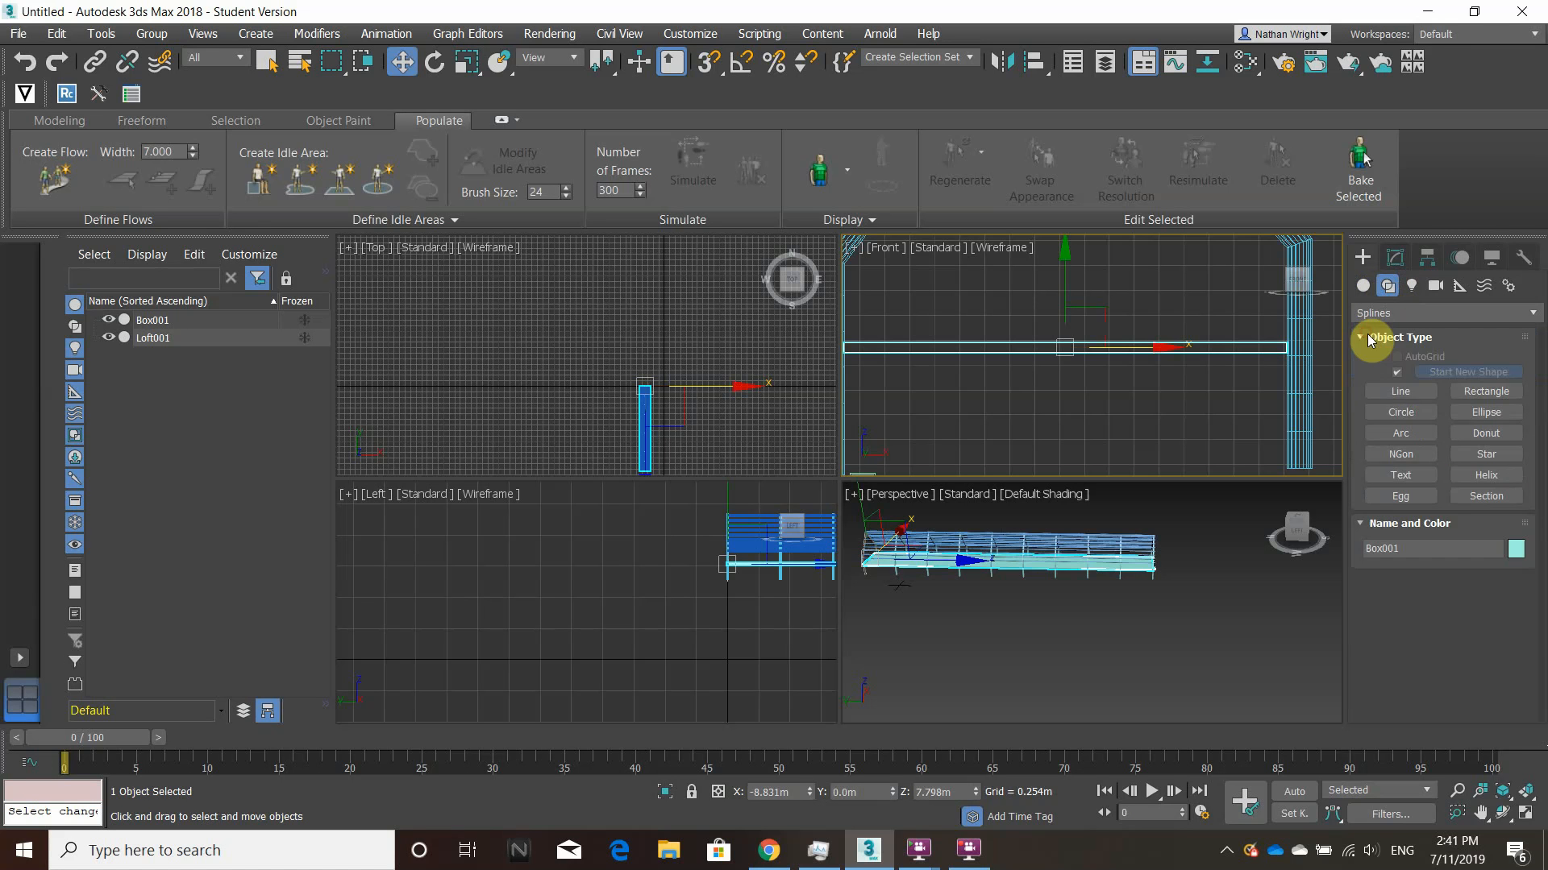
left_click(1398, 395)
scroll(951, 390, "up", 5)
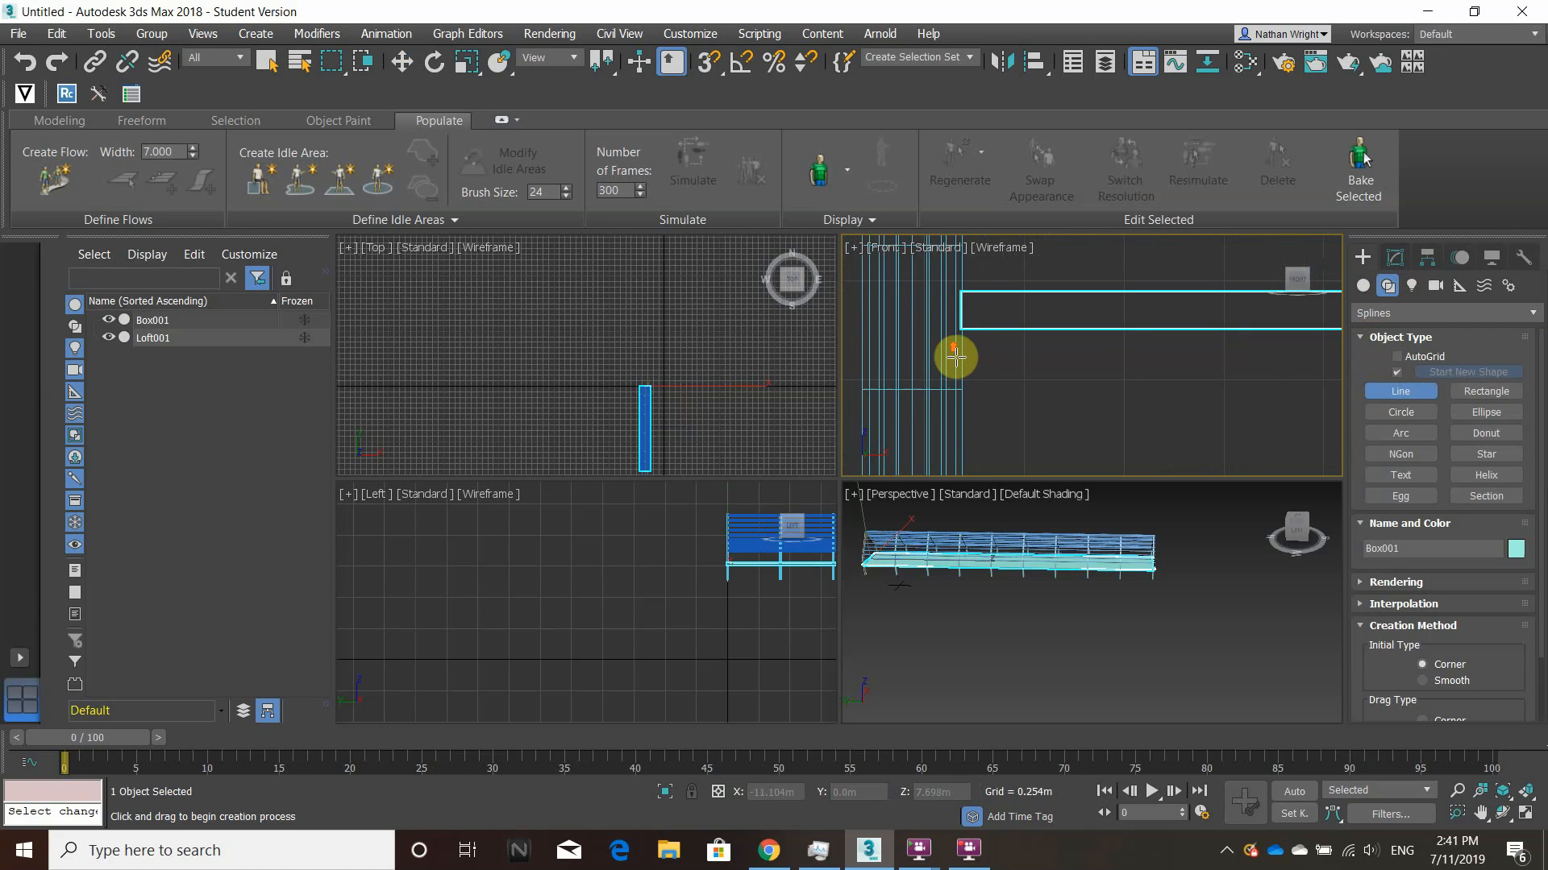
left_click(962, 342)
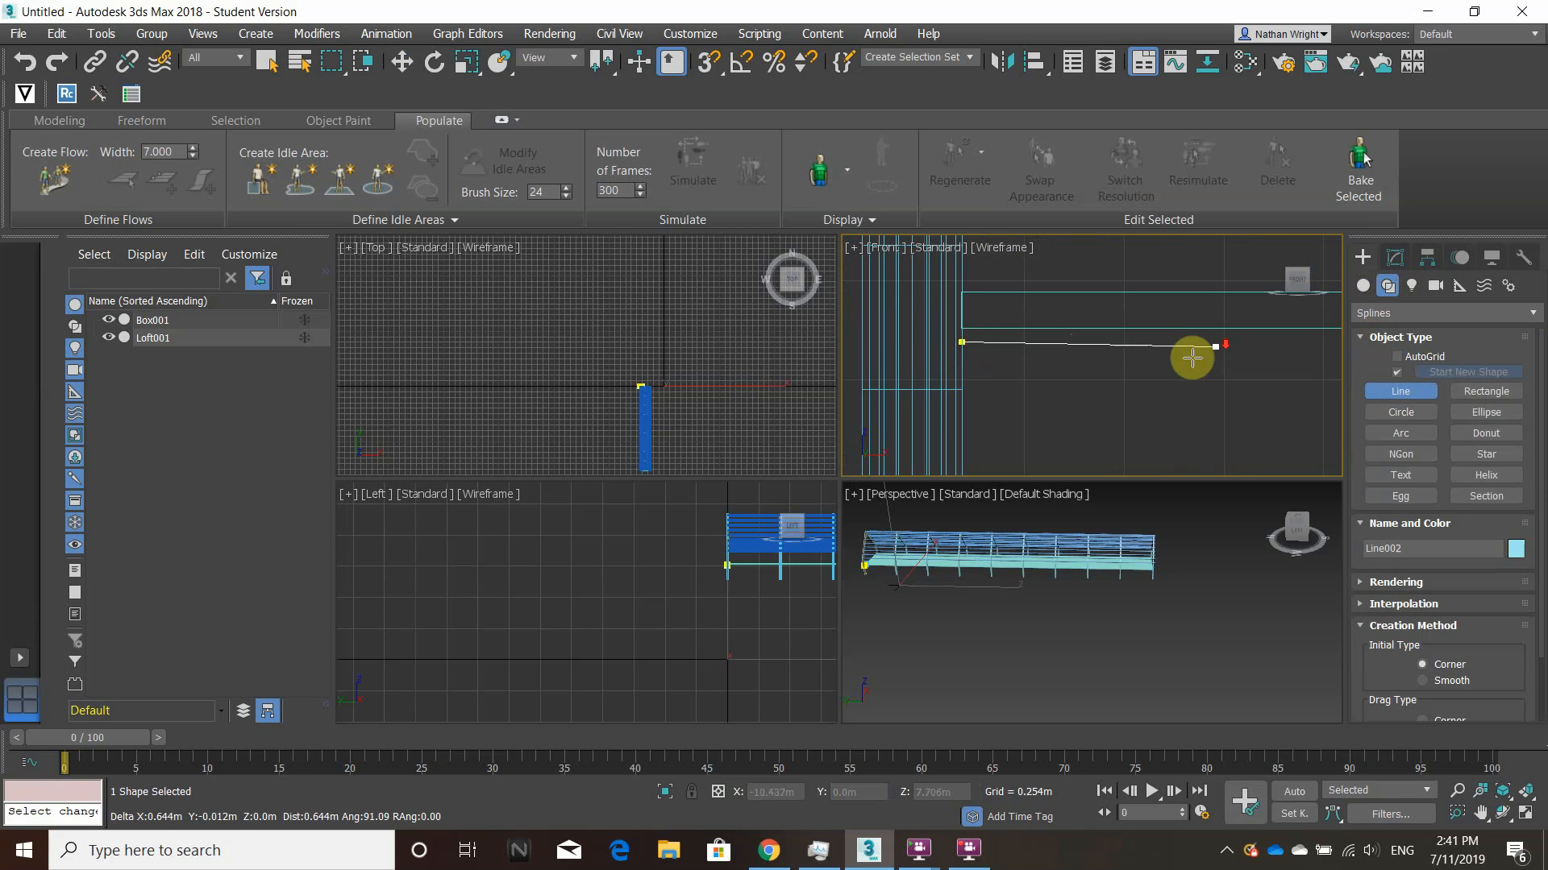
scroll(998, 370, "down", 7)
middle_click_drag(1288, 395, 1164, 404)
scroll(1135, 381, "up", 6)
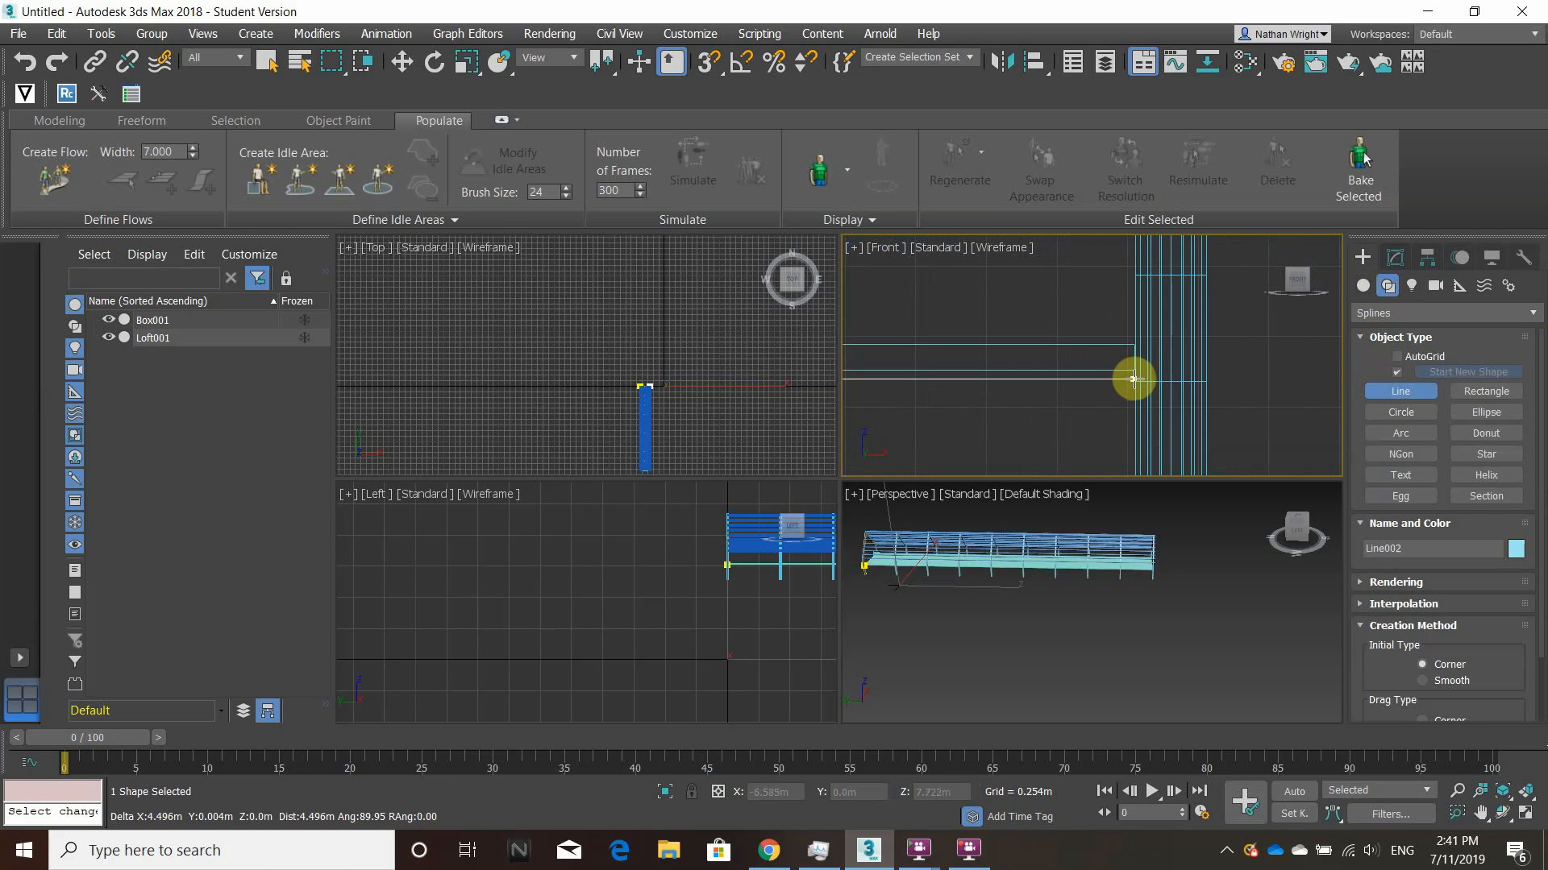
left_click(1136, 378)
right_click(1124, 409)
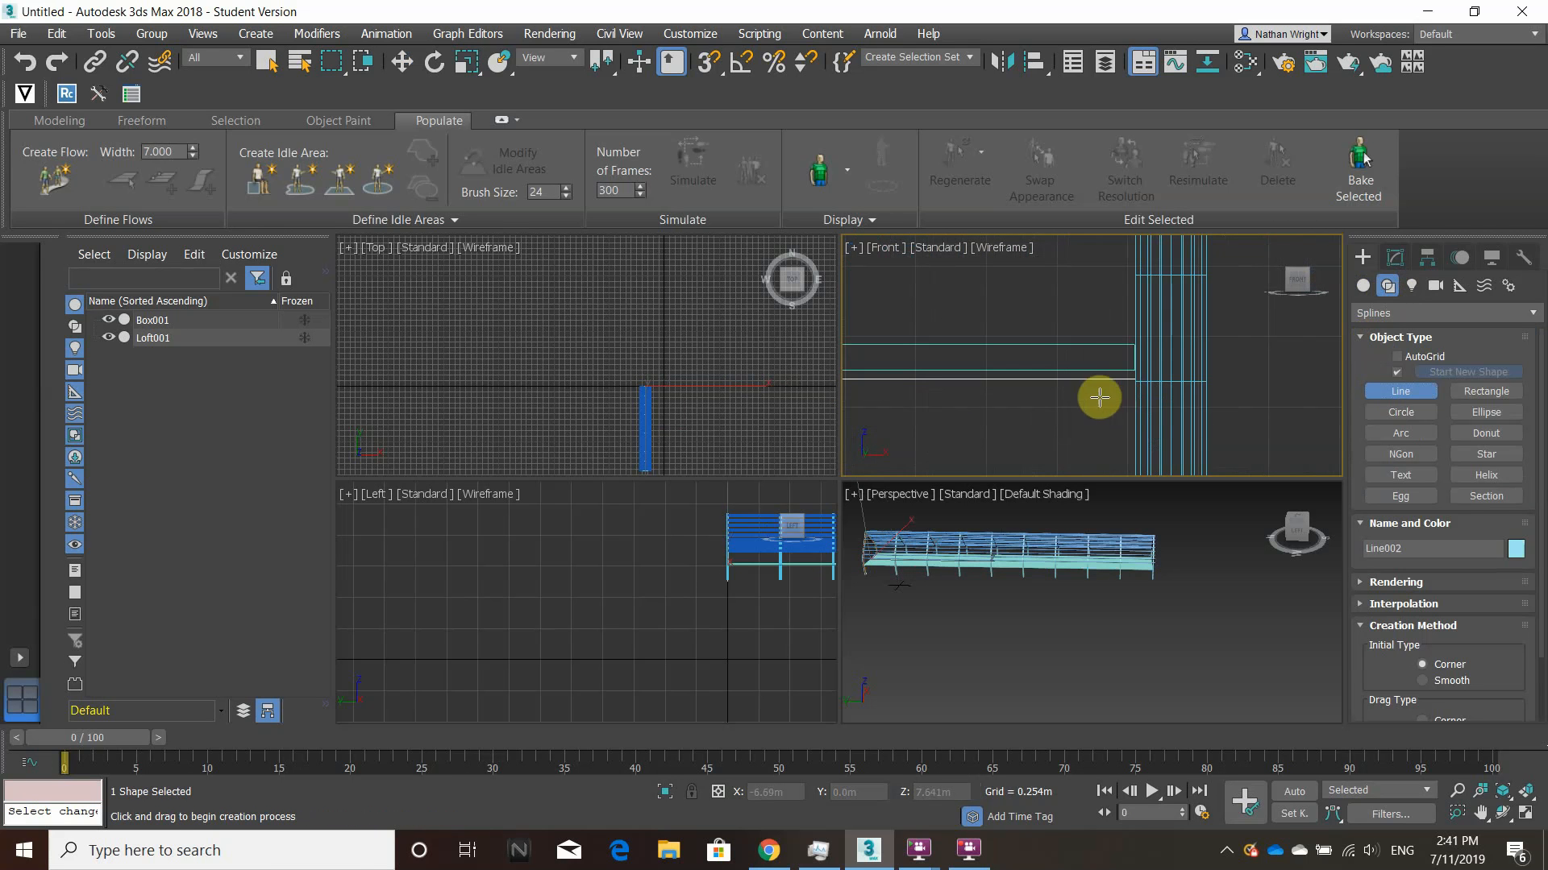
Draw a Wide Flange spline below the slab beside the left column, about 0.135 m long, 0.149 m wide and 0.016 m thick.
scroll(1069, 392, "down", 3)
middle_click_drag(1067, 392, 1167, 368)
middle_click_drag(997, 400, 1188, 383)
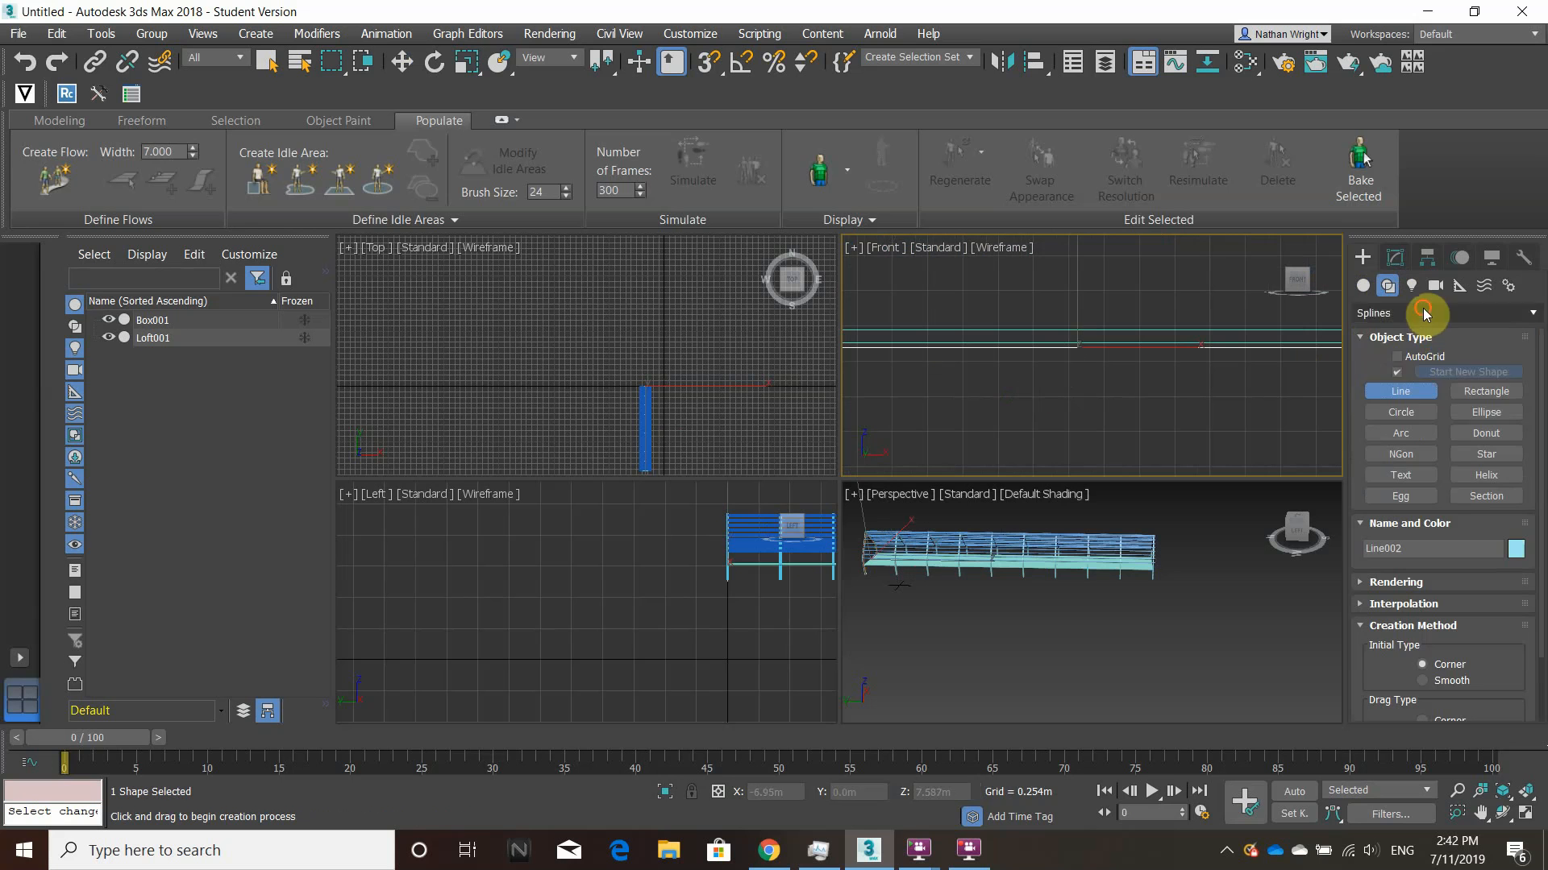
left_click(1424, 315)
left_click(1378, 370)
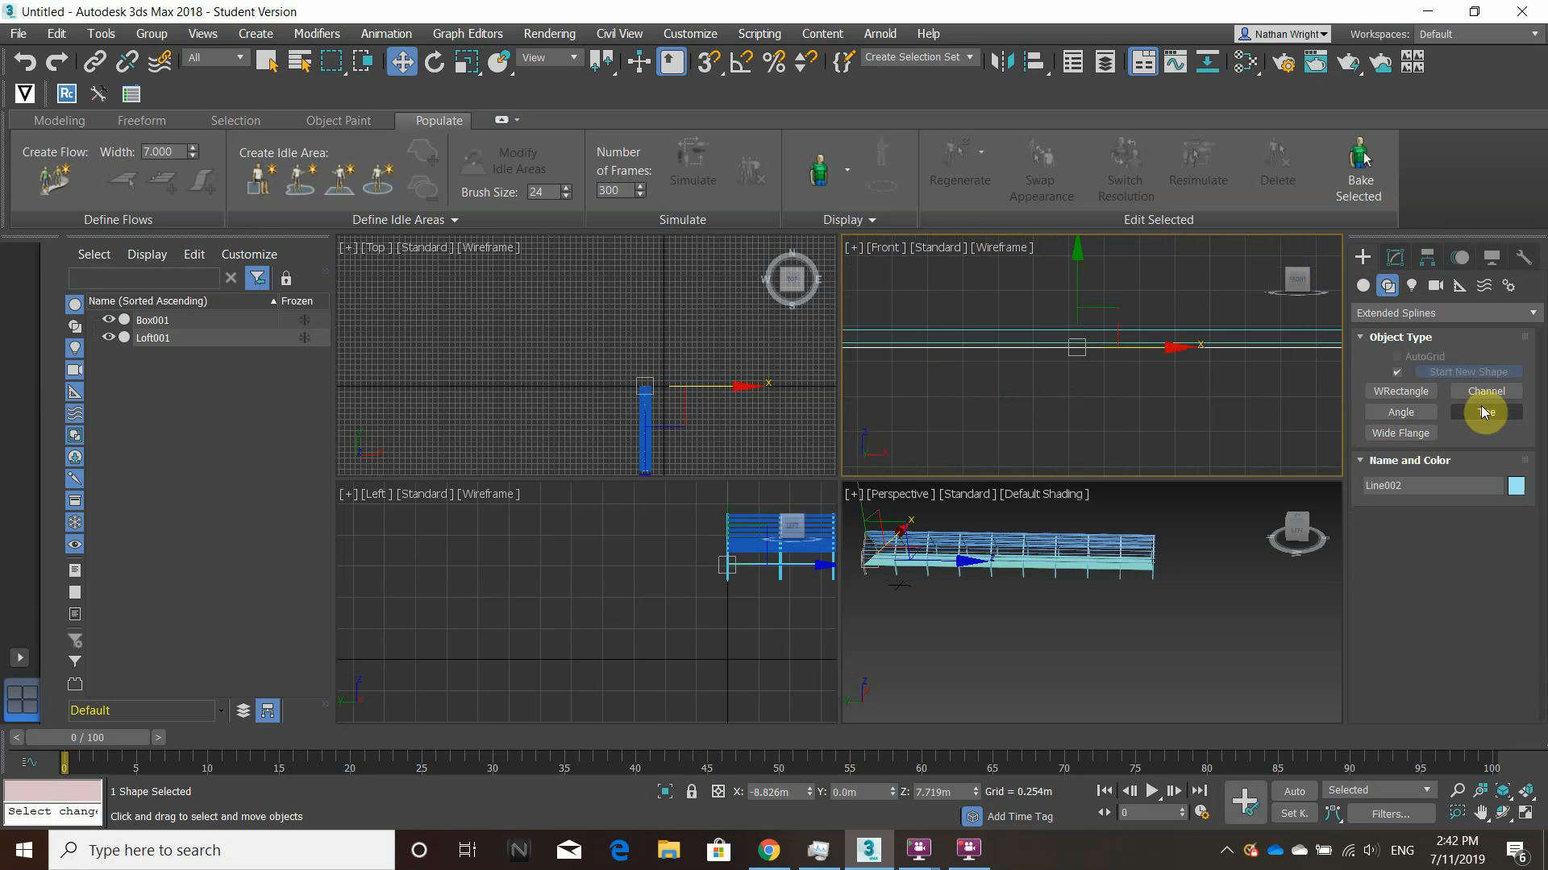
left_click(1395, 433)
scroll(1178, 398, "up", 10)
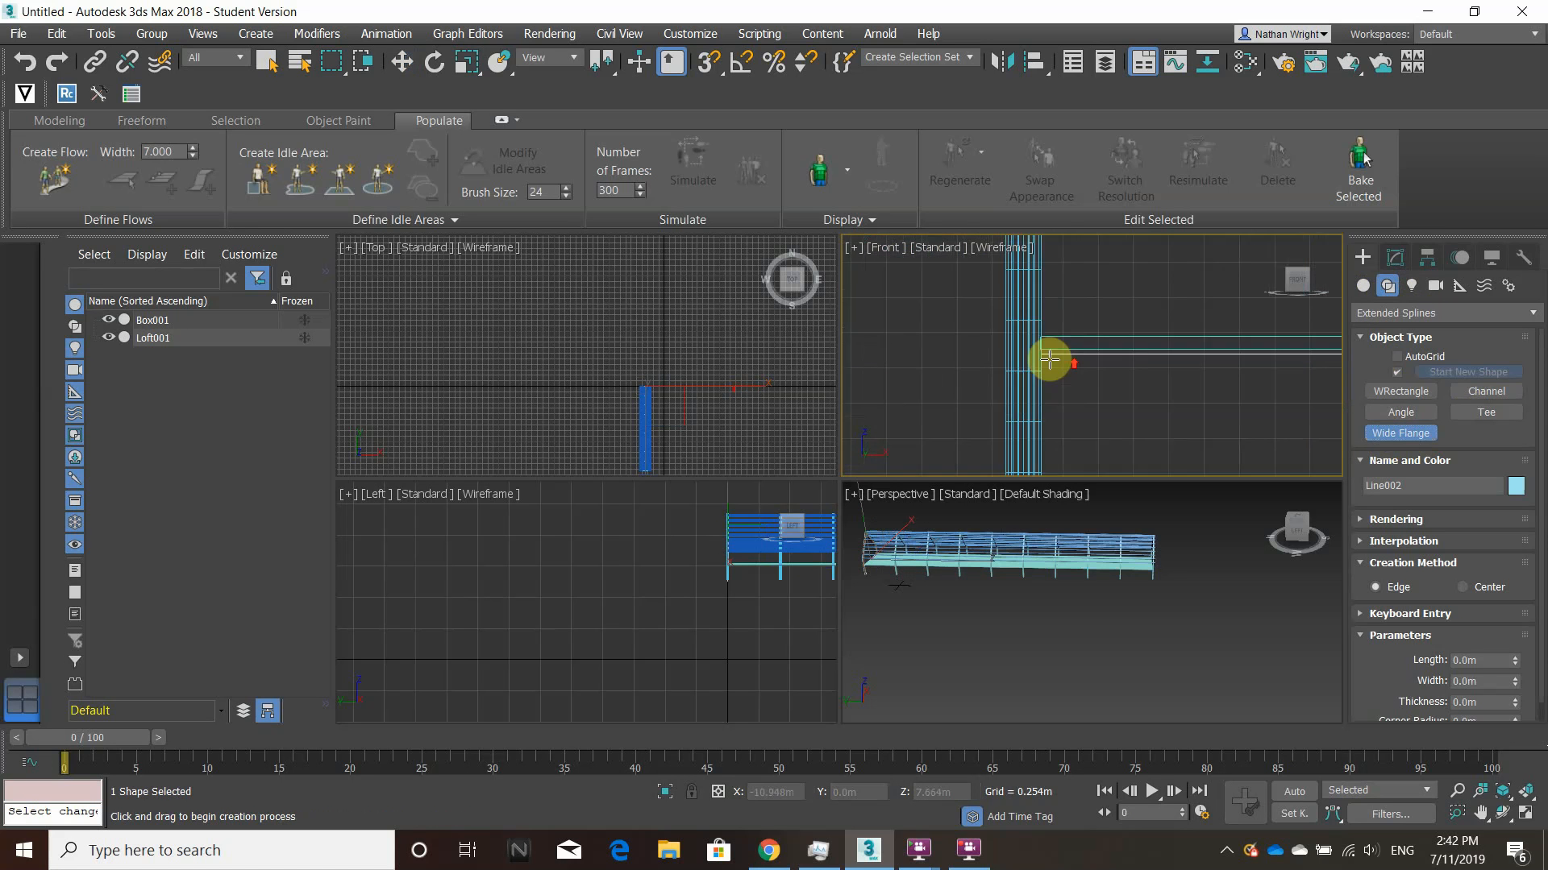
left_click_drag(1034, 350, 1119, 423)
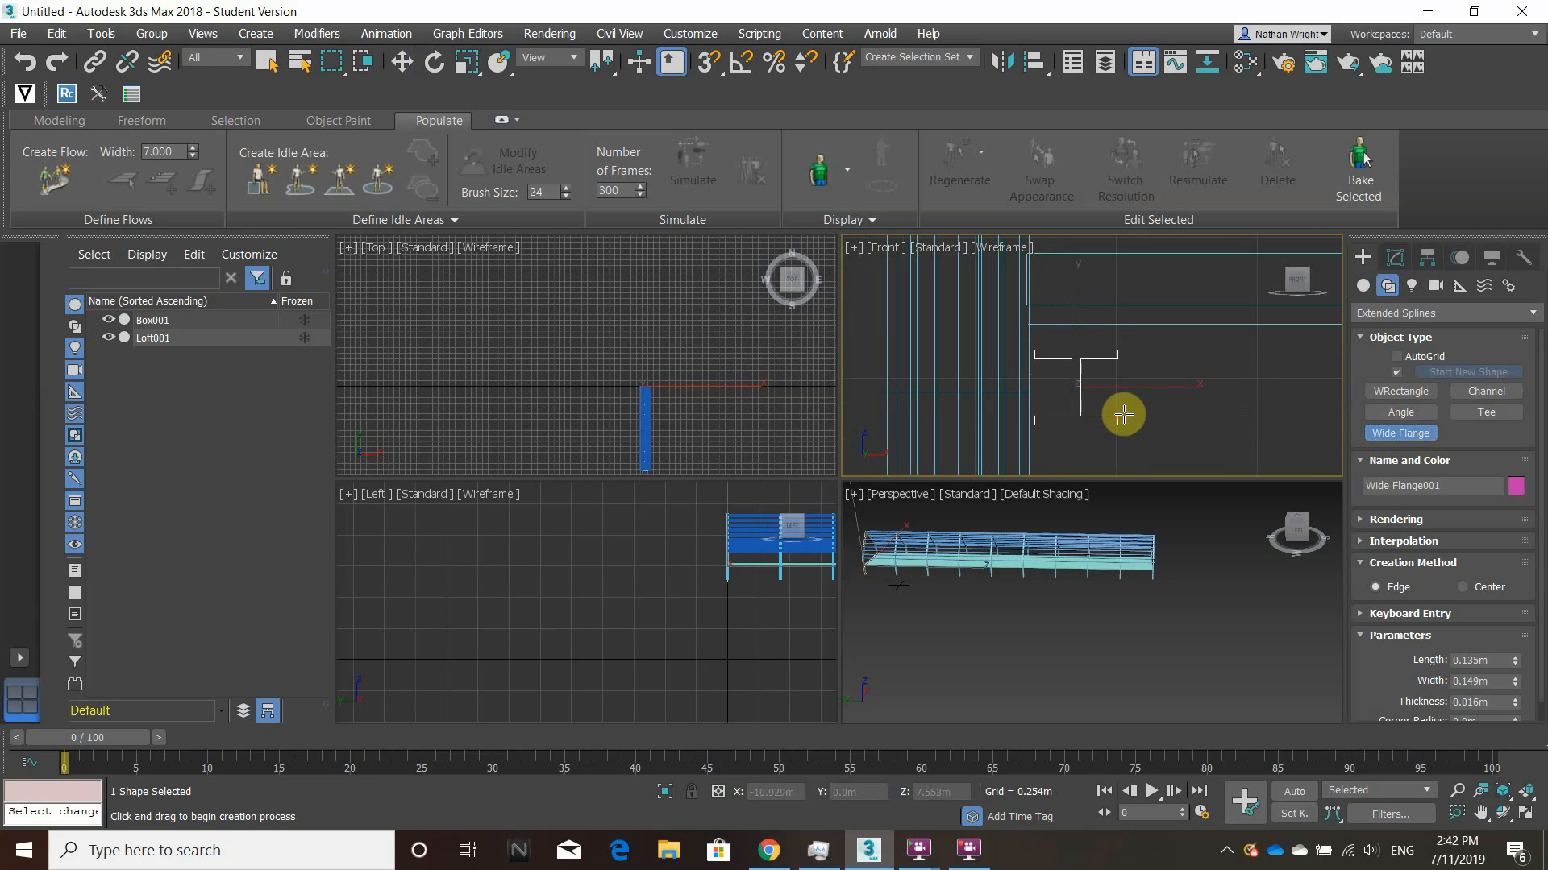
scroll(925, 407, "down", 3)
left_click_drag(1128, 430, 1129, 430)
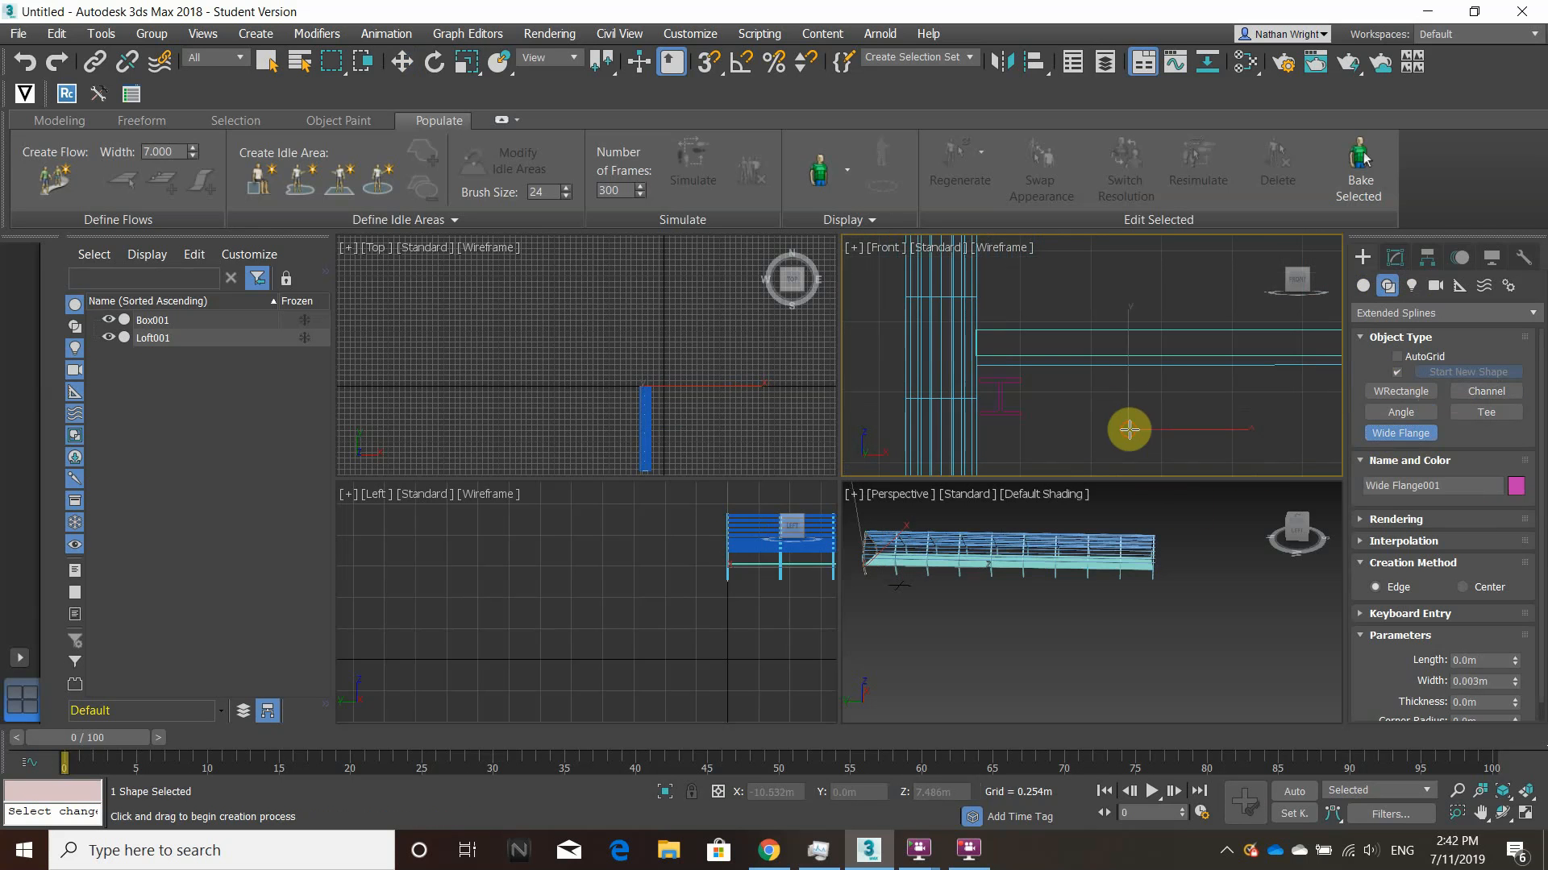
right_click(1162, 367)
Try to loft the wide-flange profile along the line beneath the floor slab, using Get Shape as an instance.
left_click(1158, 366)
right_click(1151, 365)
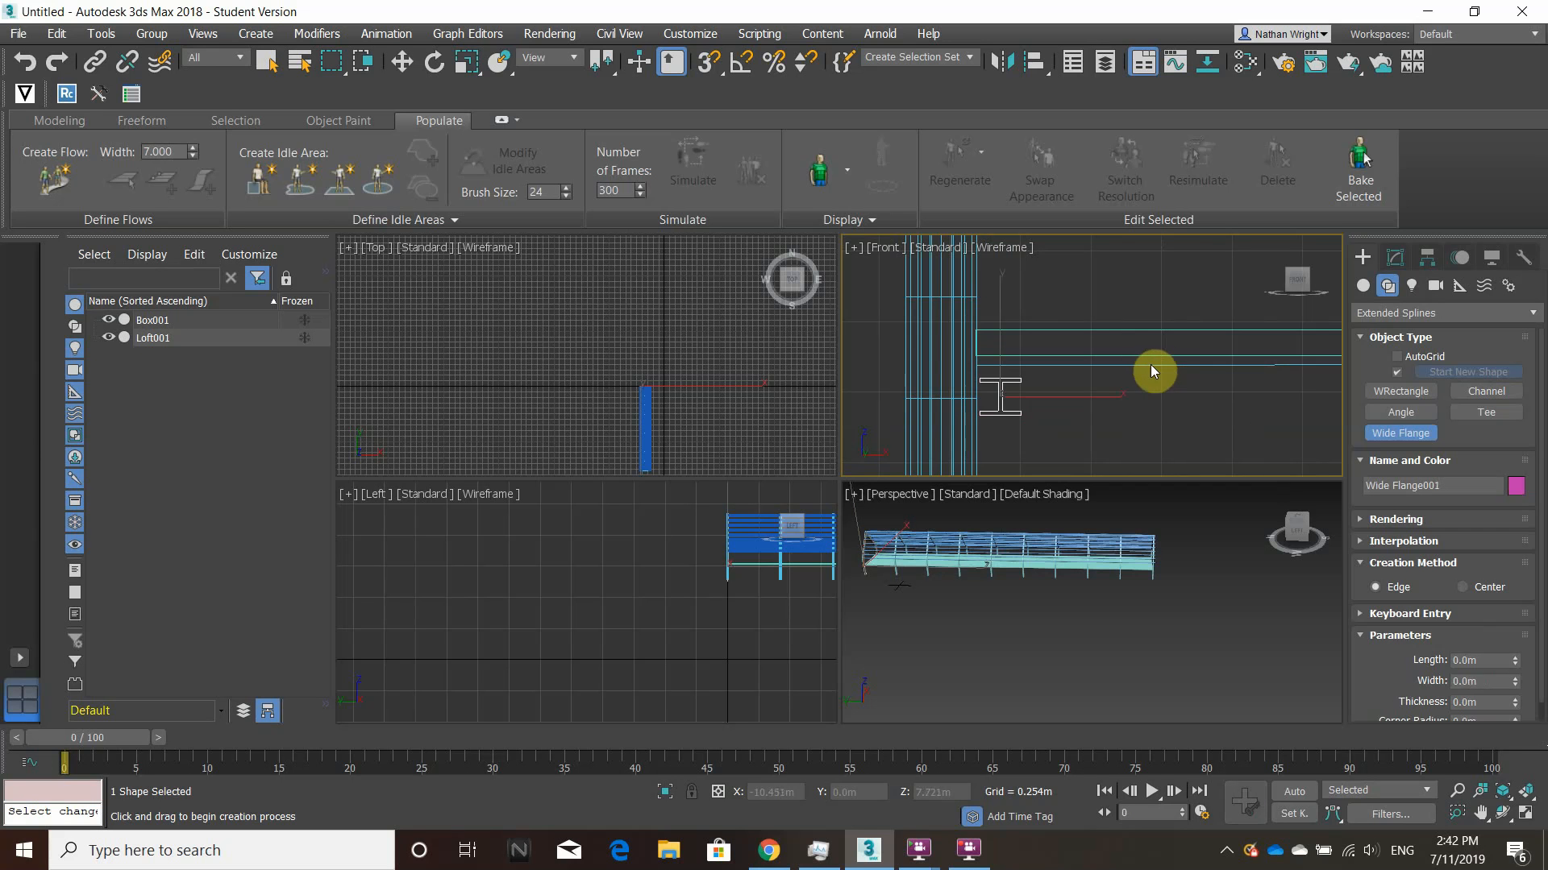
right_click(1153, 371)
left_click(1149, 365)
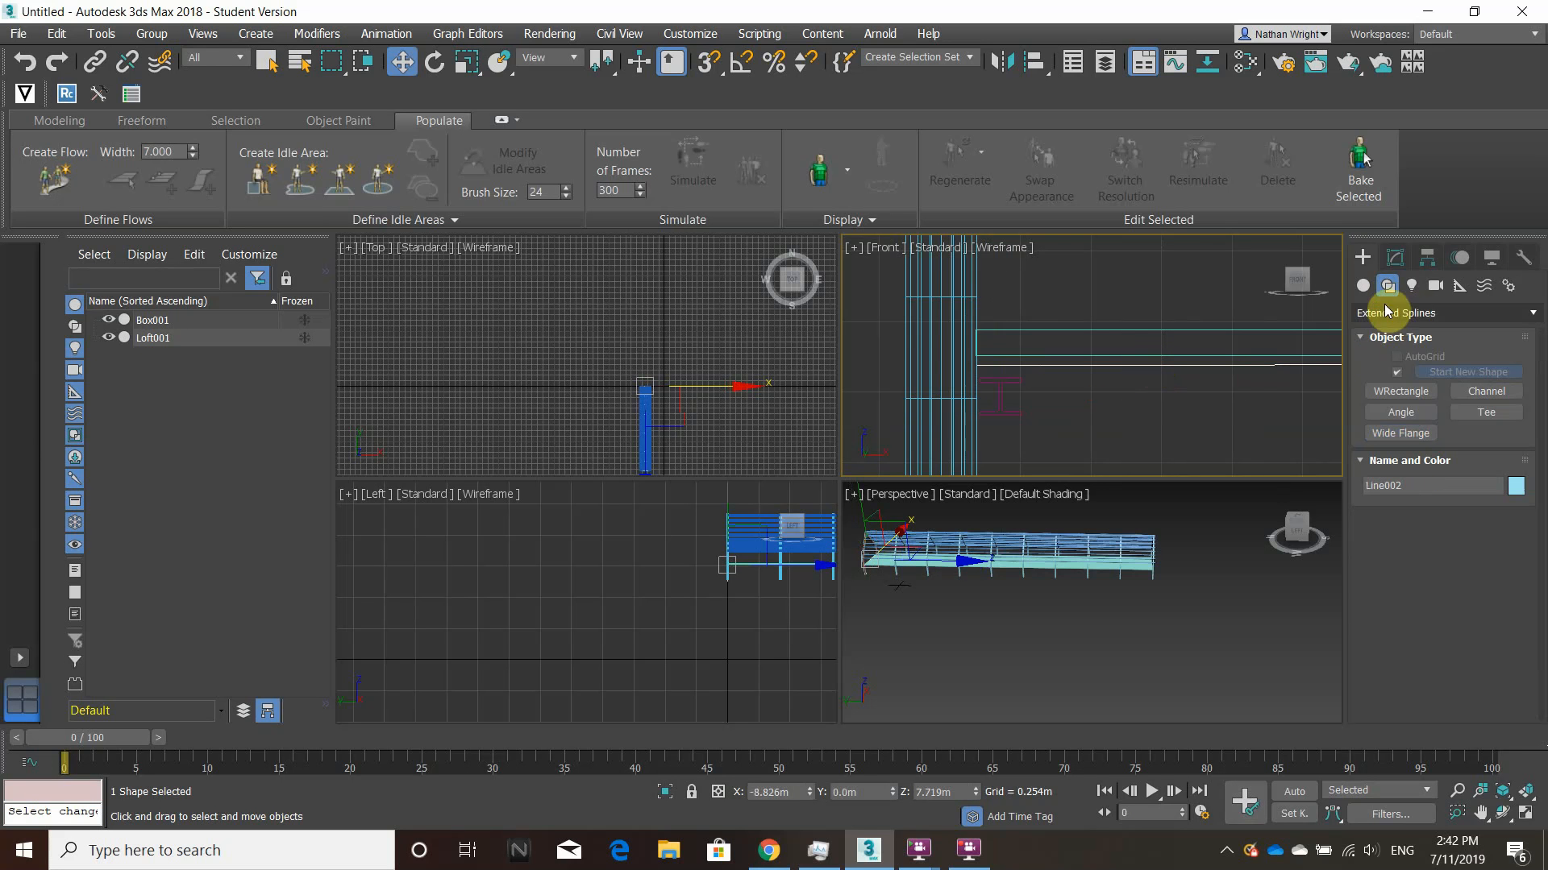
left_click(1443, 313)
left_click(1362, 285)
left_click(1378, 313)
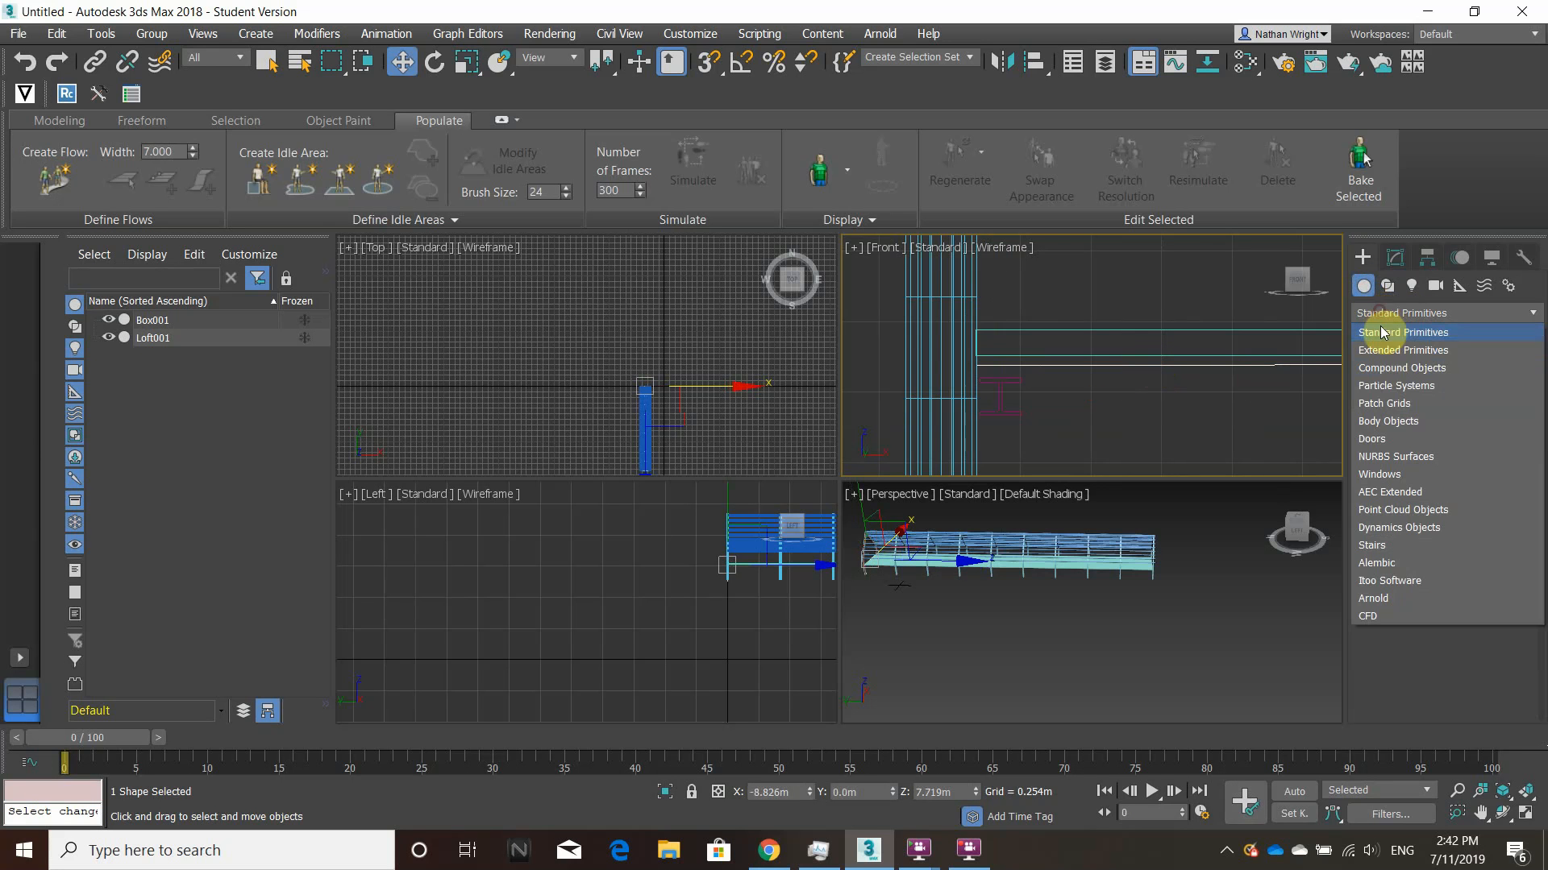
left_click(1404, 368)
left_click(1417, 461)
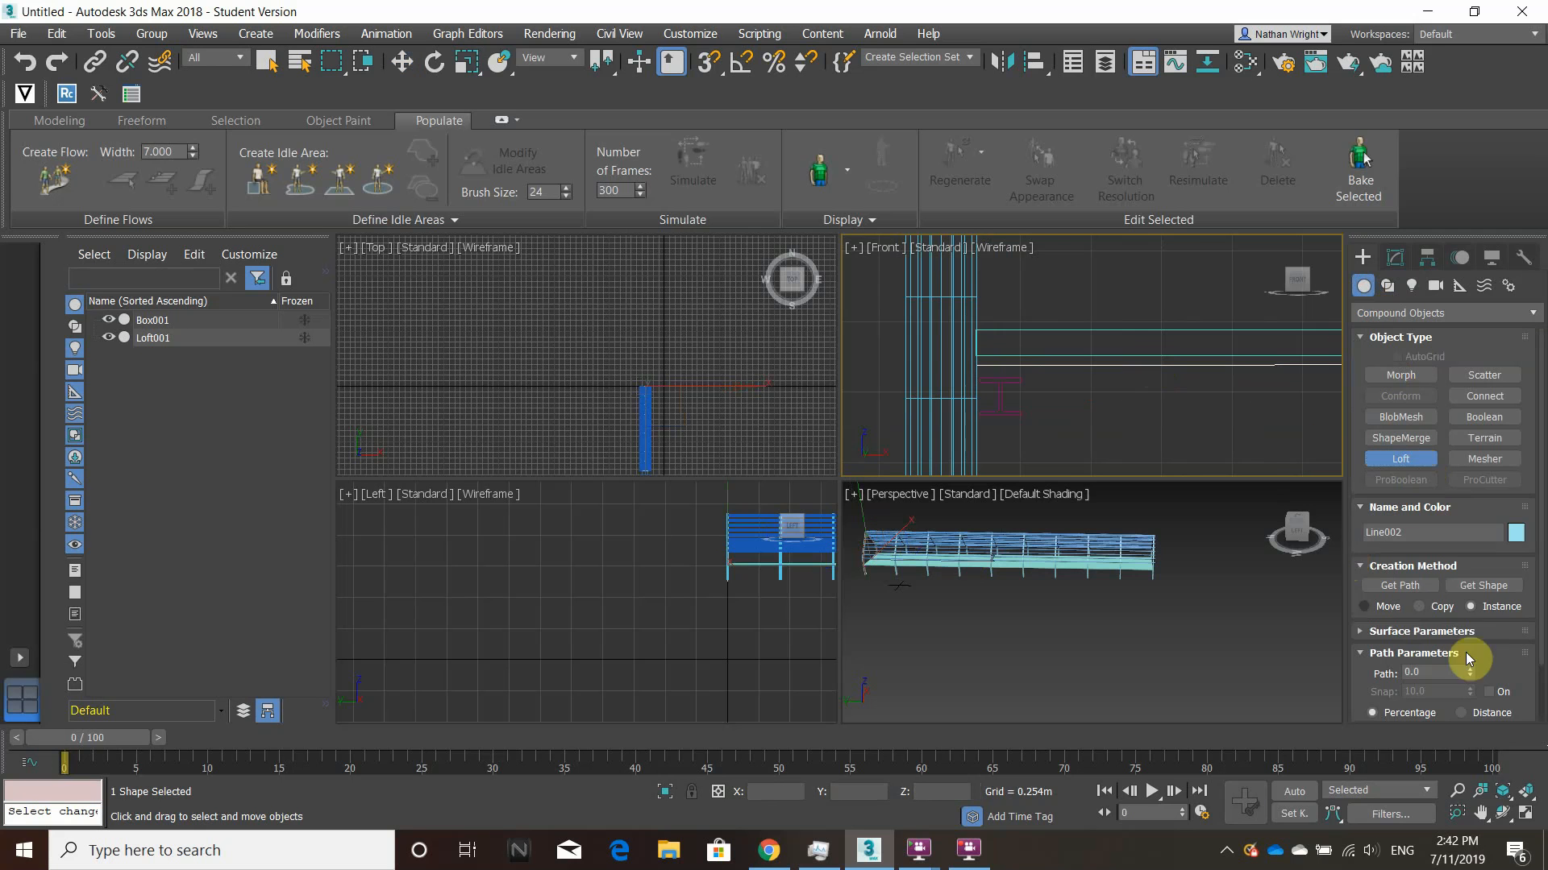
left_click(1488, 585)
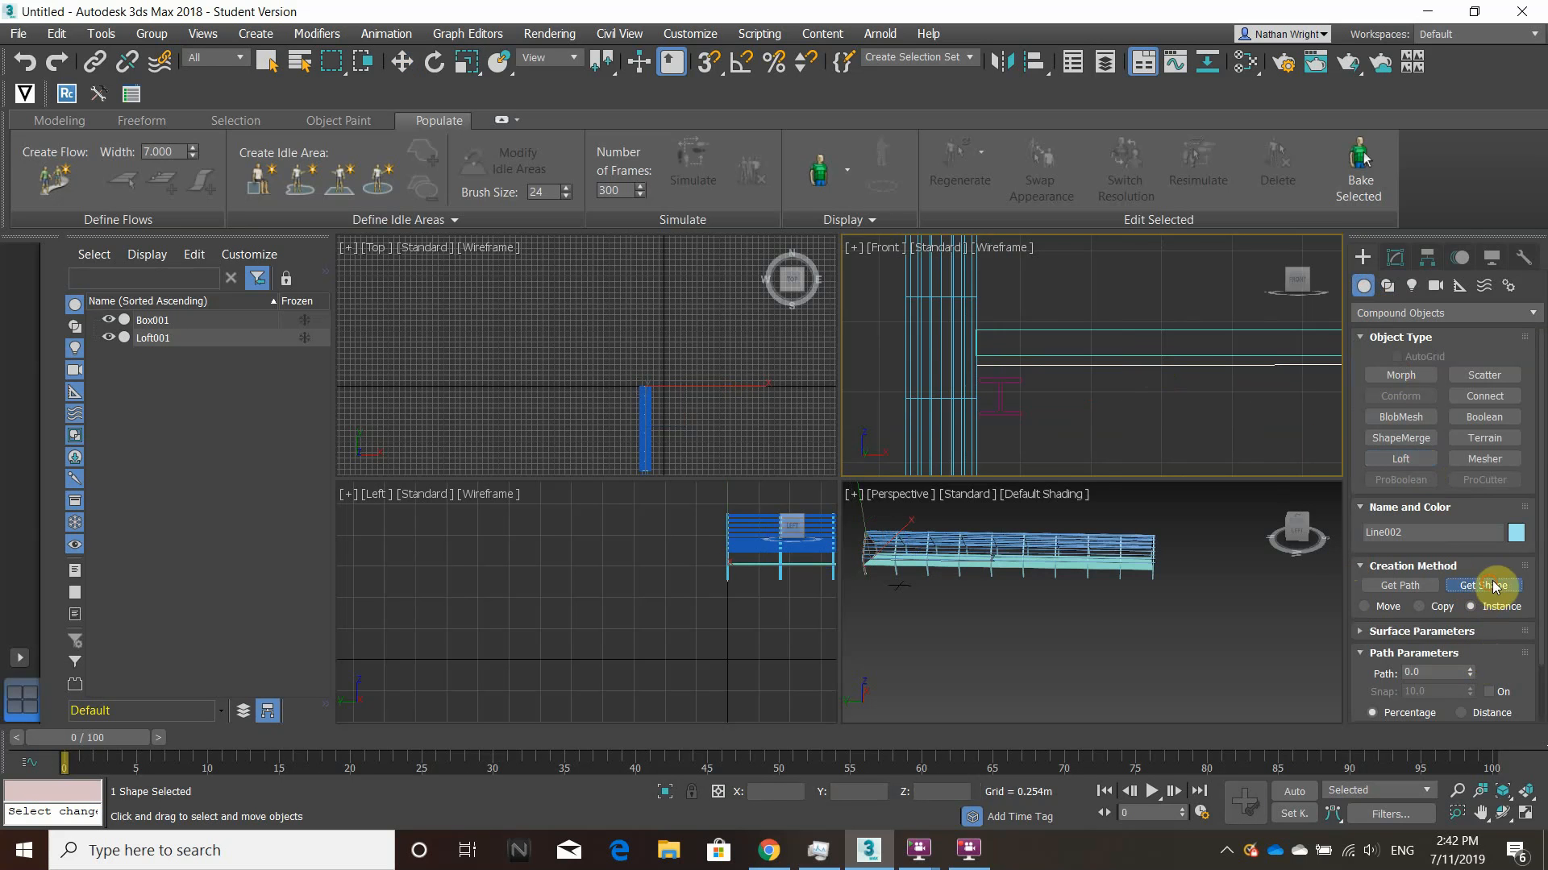
left_click(997, 399)
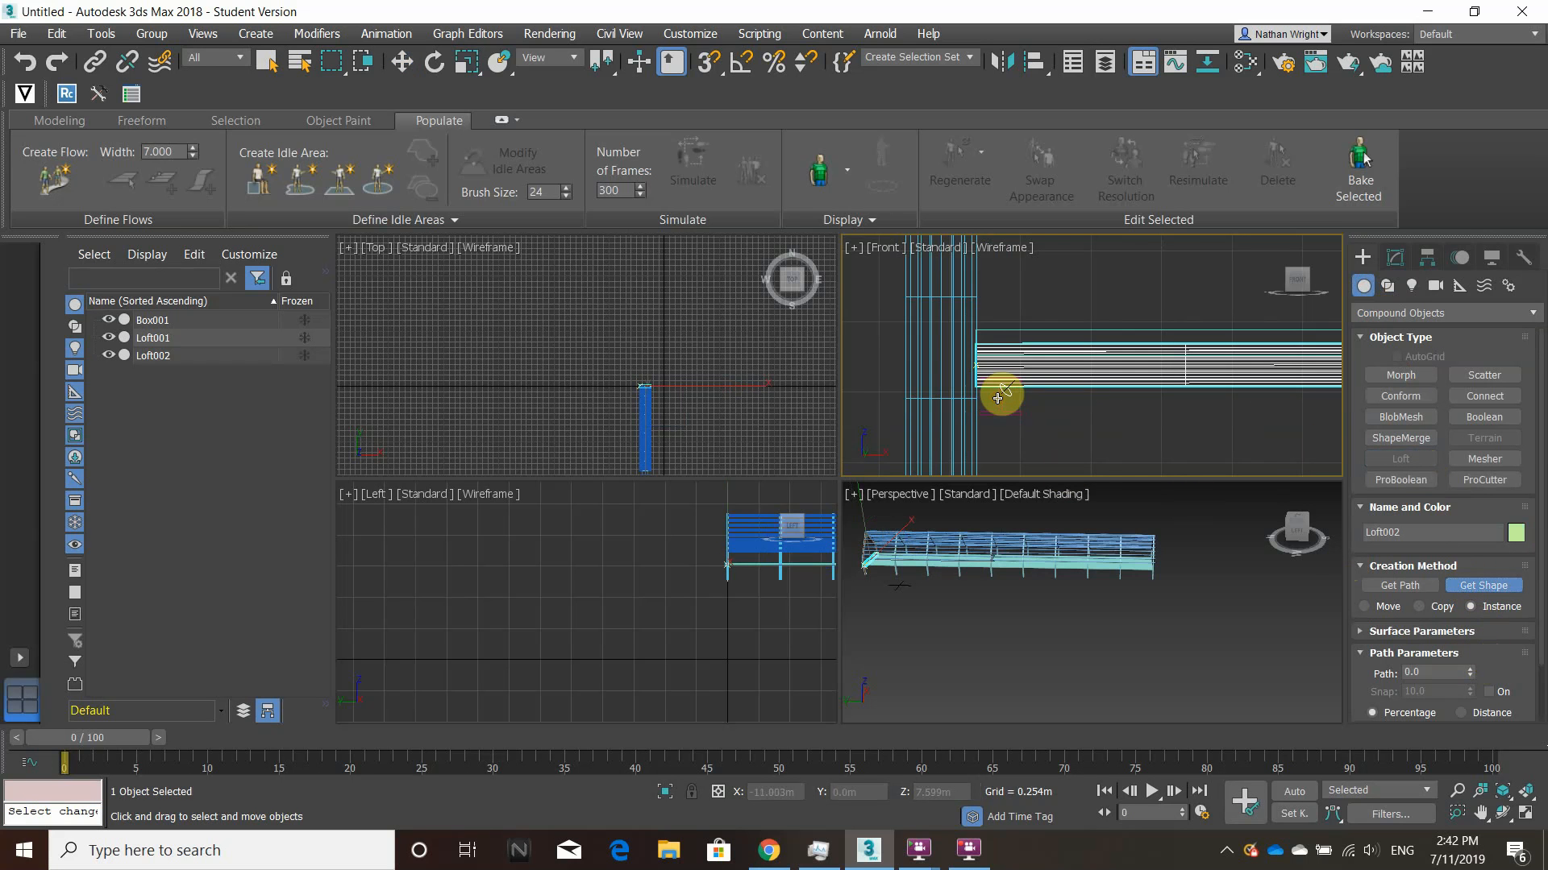
Inspect the lofted floor beam from an orbited angle, undo the loft and restore the Front view.
left_click(1056, 445)
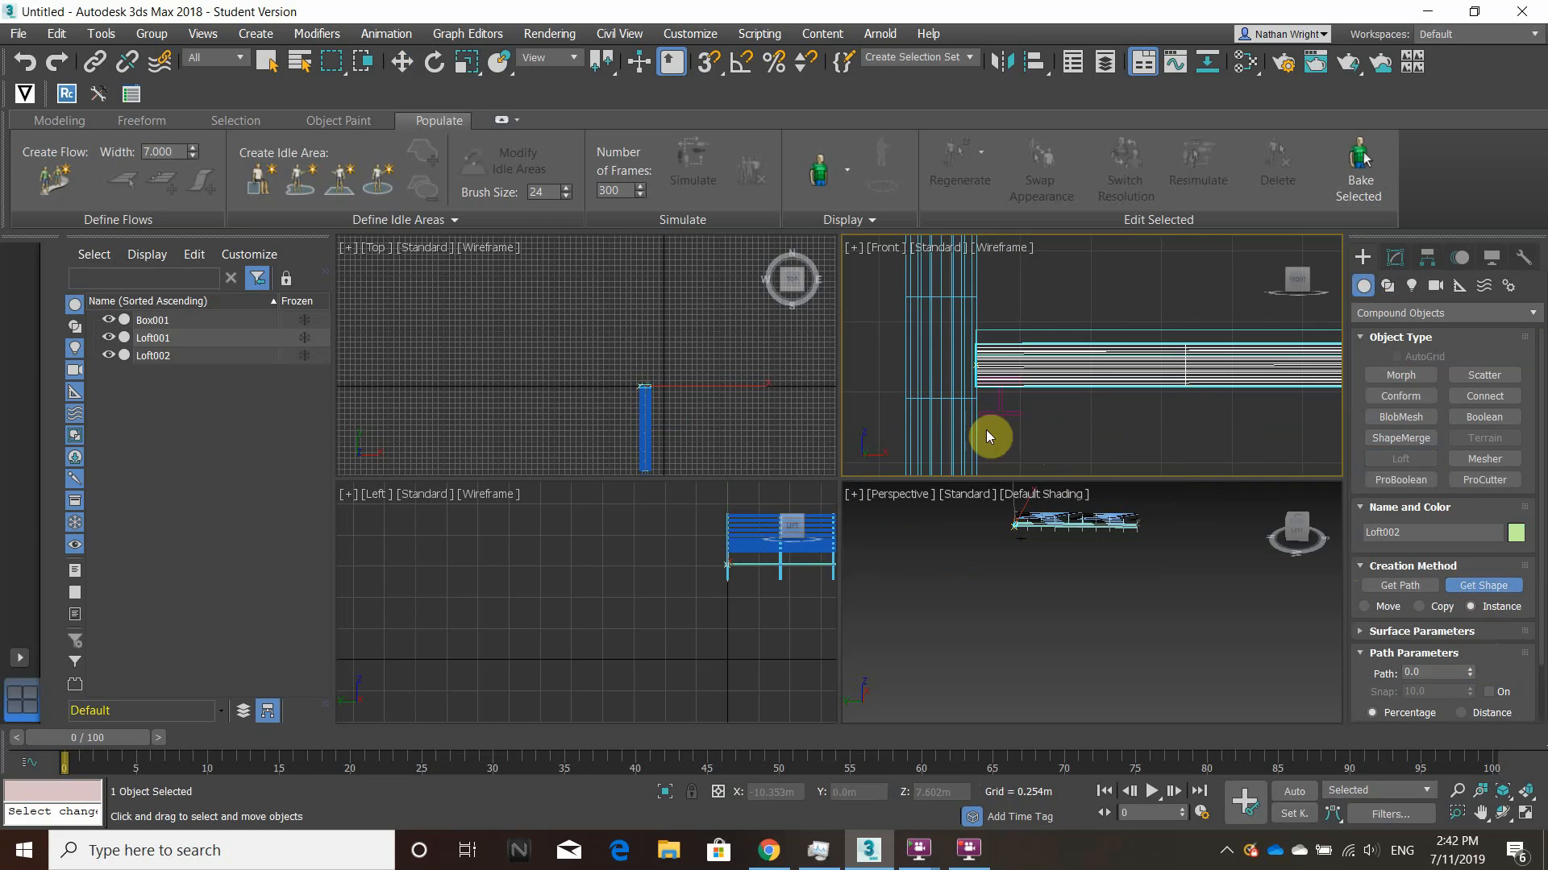
middle_click_drag(1103, 364, 1136, 385, "alt")
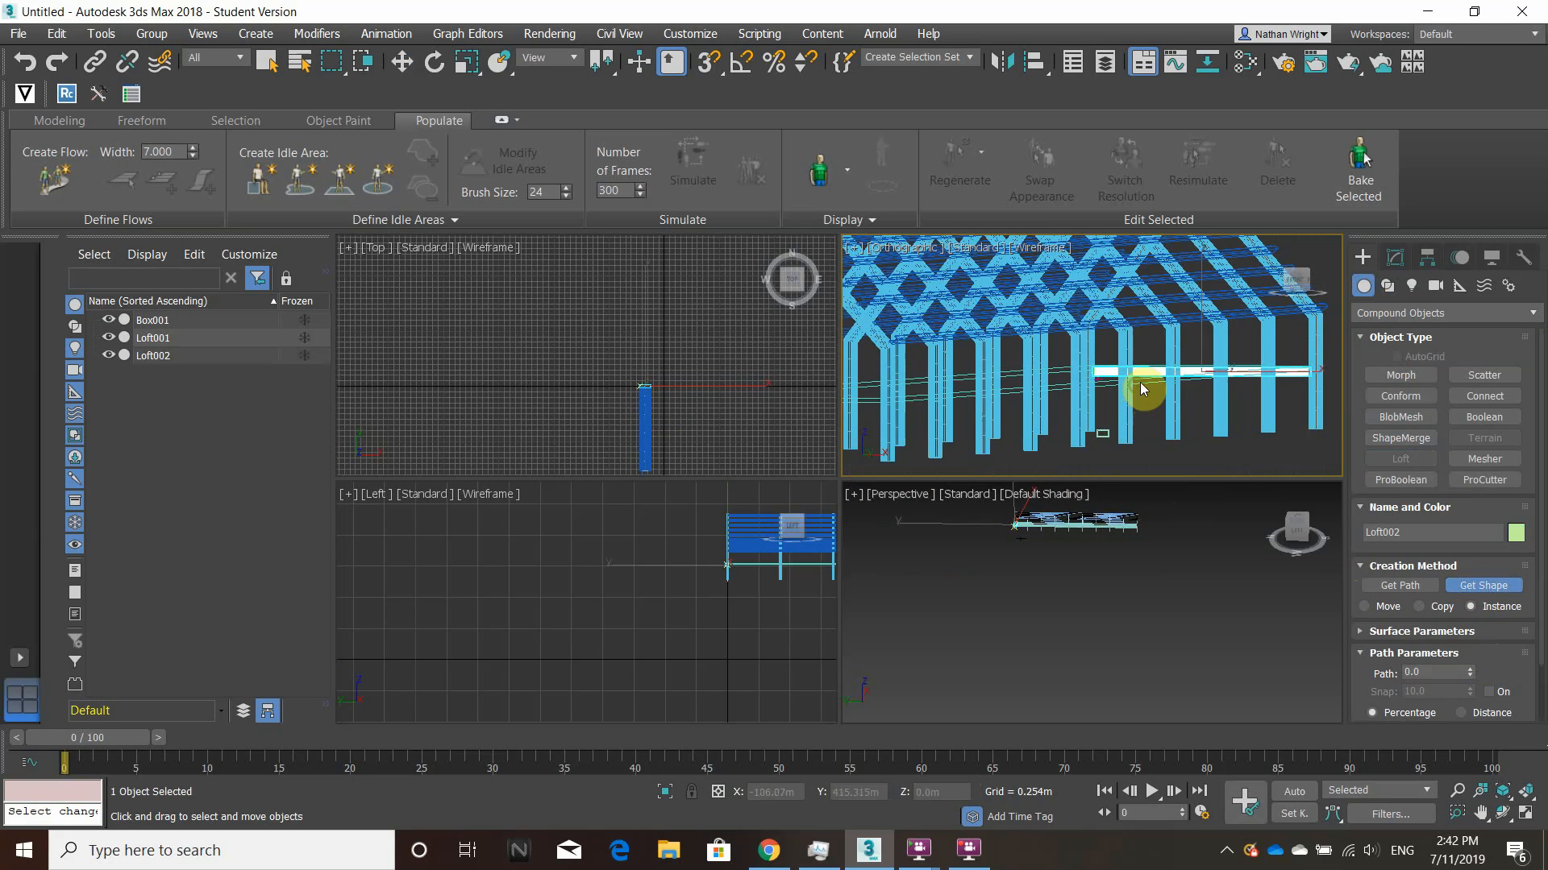
key("ctrl+z")
left_click(1127, 387)
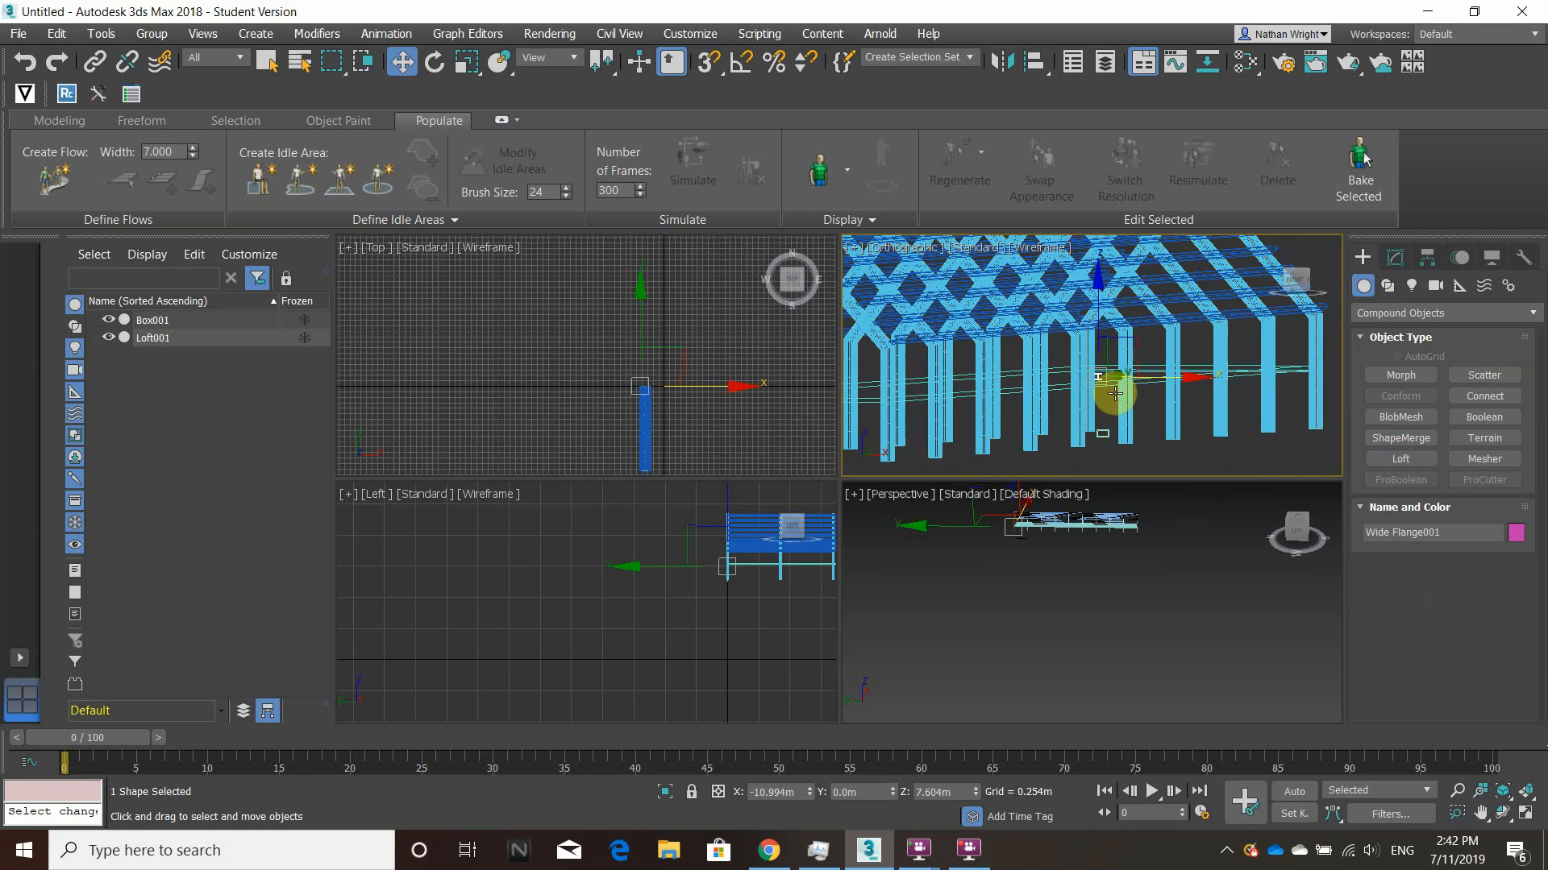
left_click(1292, 276)
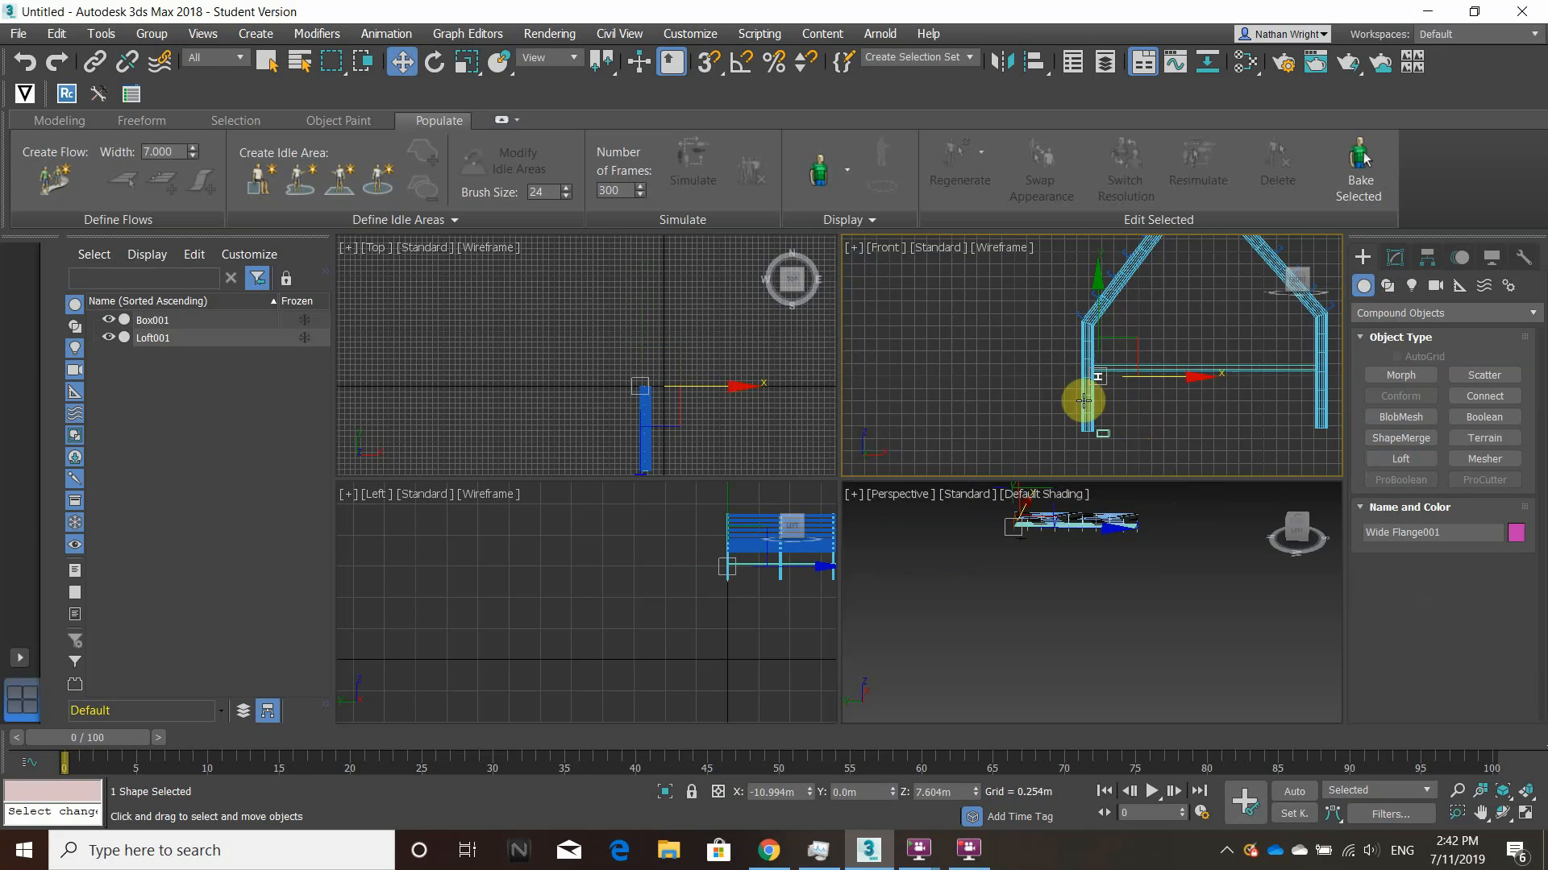
Examine the wide-flange profile's position relative to the slab, line and column in the Front, Left and Perspective views.
scroll(991, 423, "up", 5)
middle_click_drag(940, 445, 1005, 414)
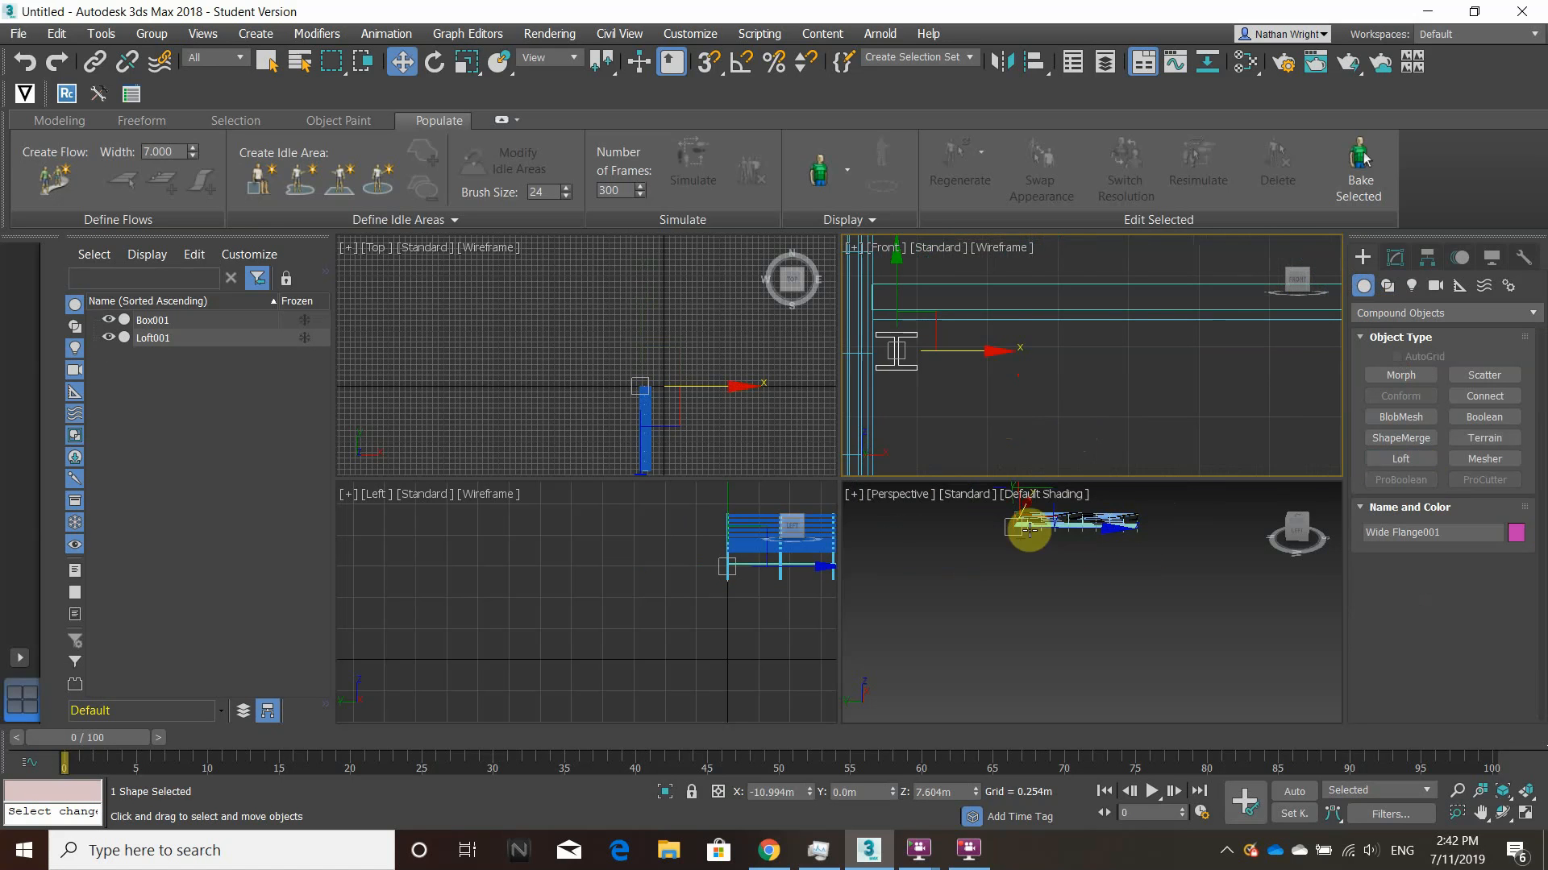
scroll(1072, 555, "up", 3)
scroll(1080, 560, "up", 6)
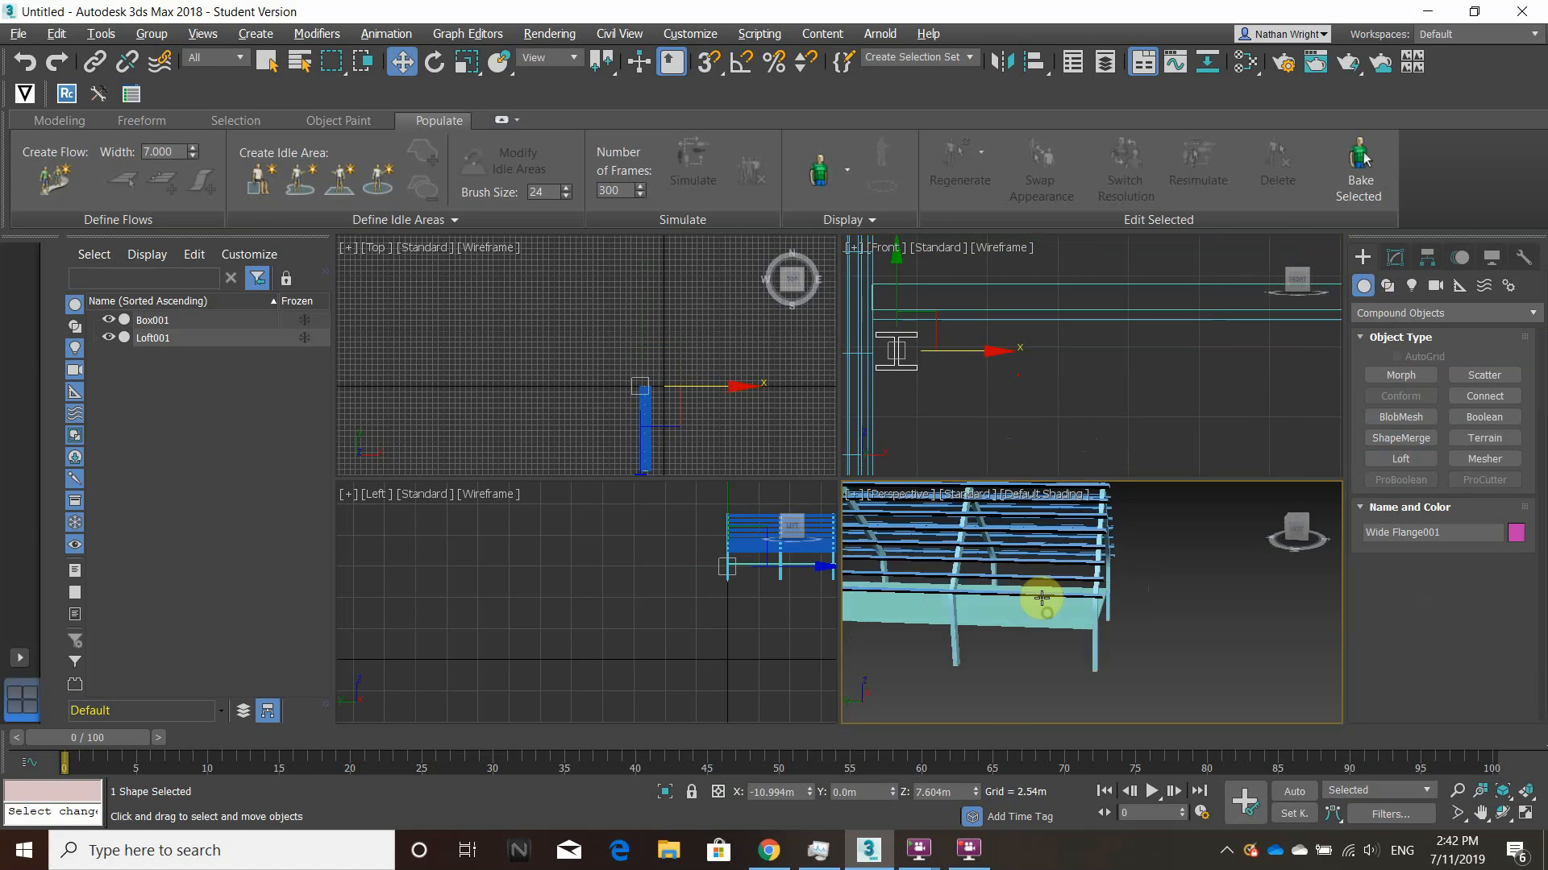
scroll(1034, 580, "down", 8)
middle_click_drag(757, 621, 701, 580)
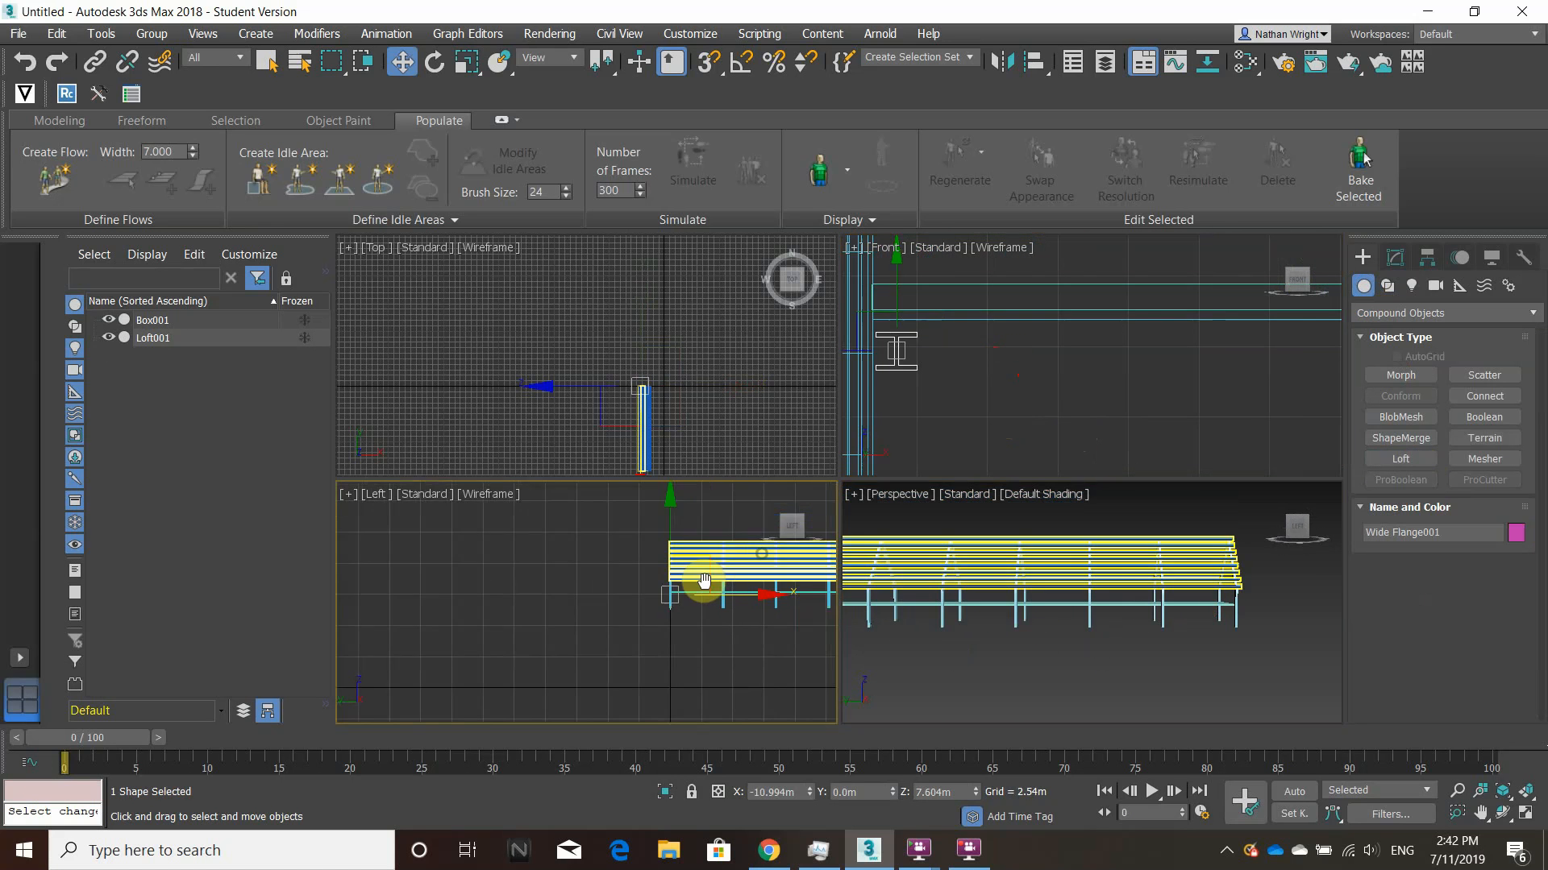
scroll(706, 431, "down", 3)
middle_click_drag(706, 436, 698, 390)
middle_click_drag(597, 587, 539, 584)
scroll(654, 569, "up", 3)
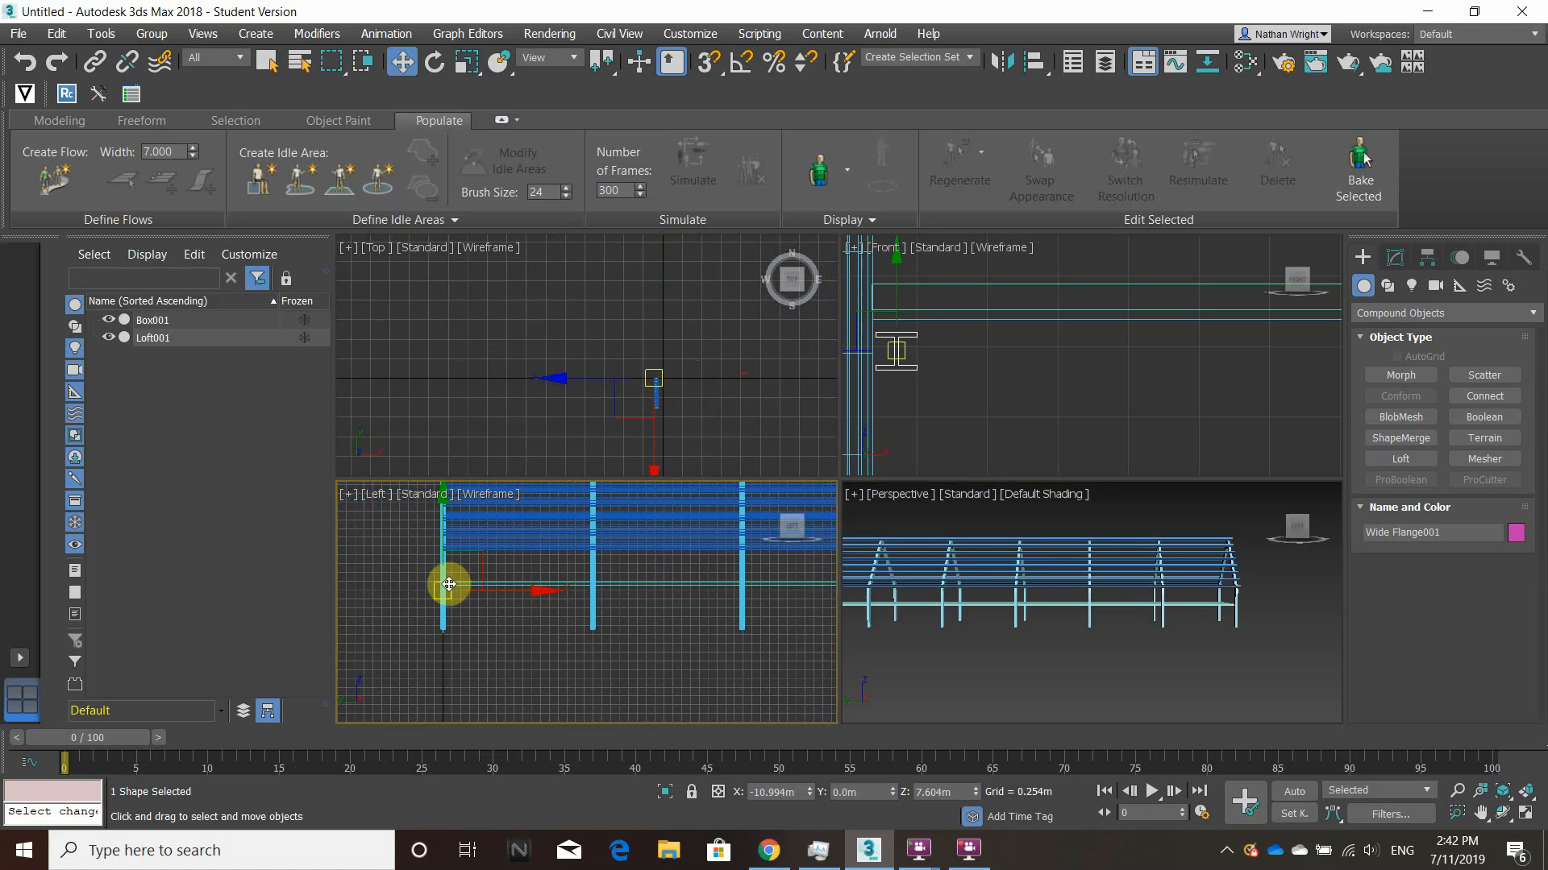
scroll(407, 608, "up", 6)
scroll(891, 414, "down", 4)
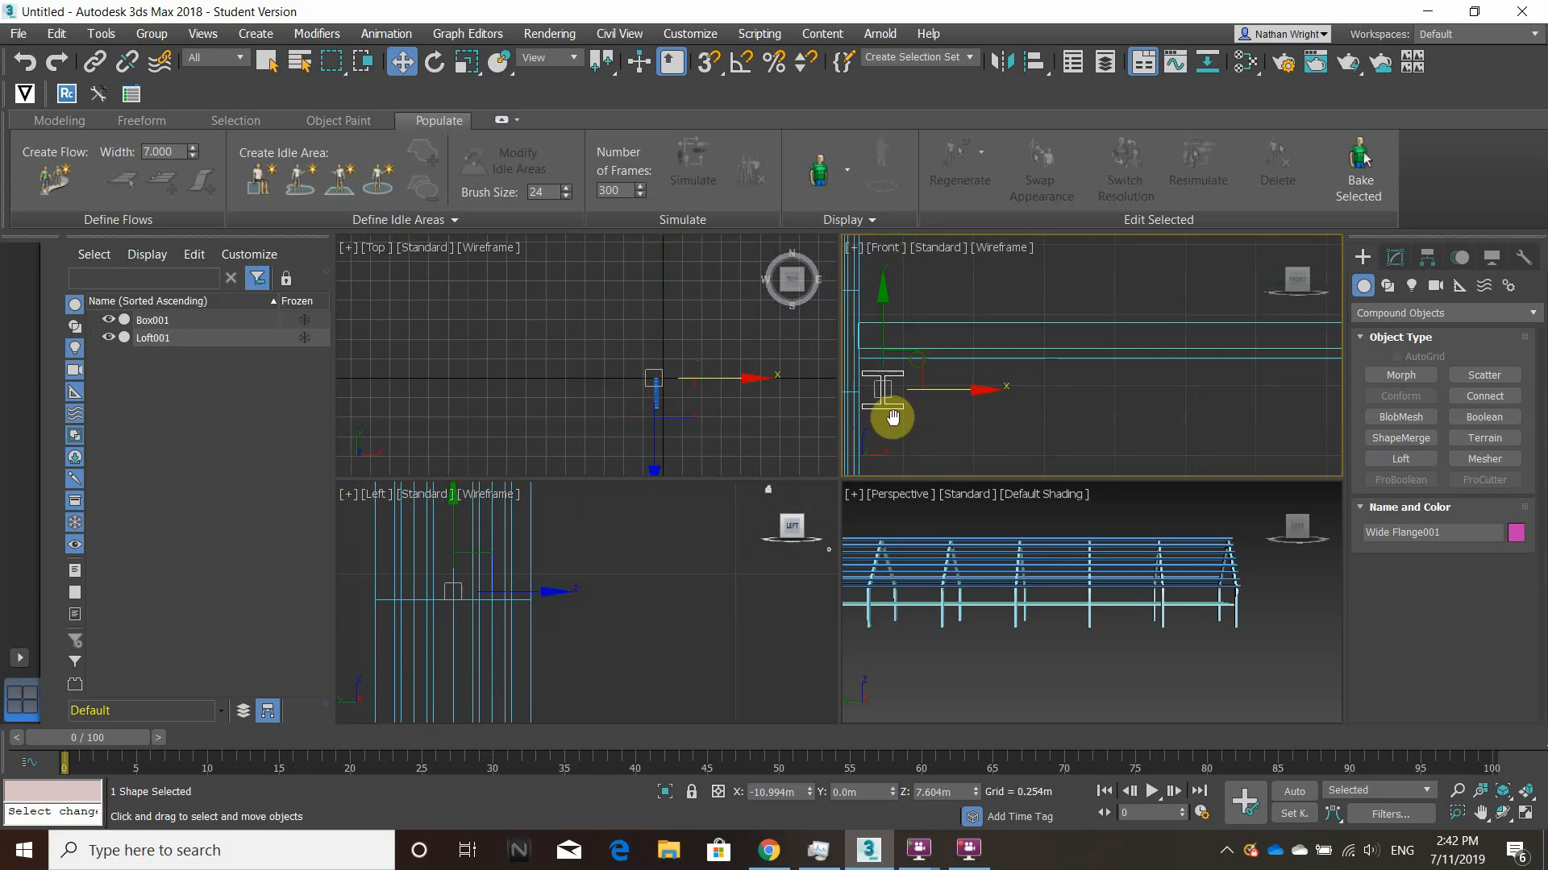
scroll(954, 408, "up", 5)
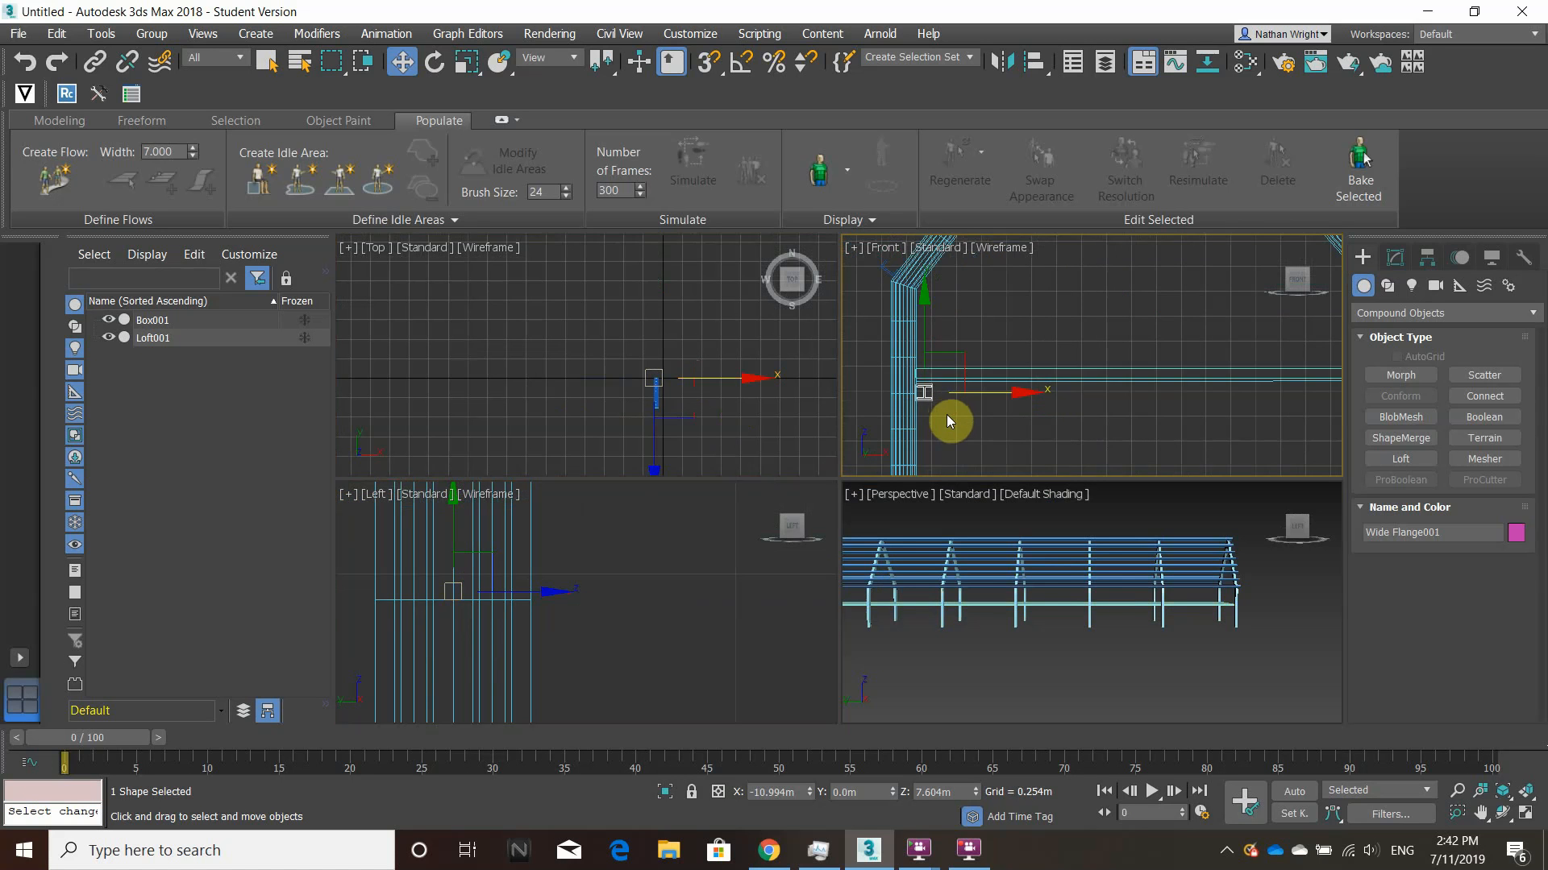
scroll(948, 407, "up", 3)
scroll(966, 415, "up", 2)
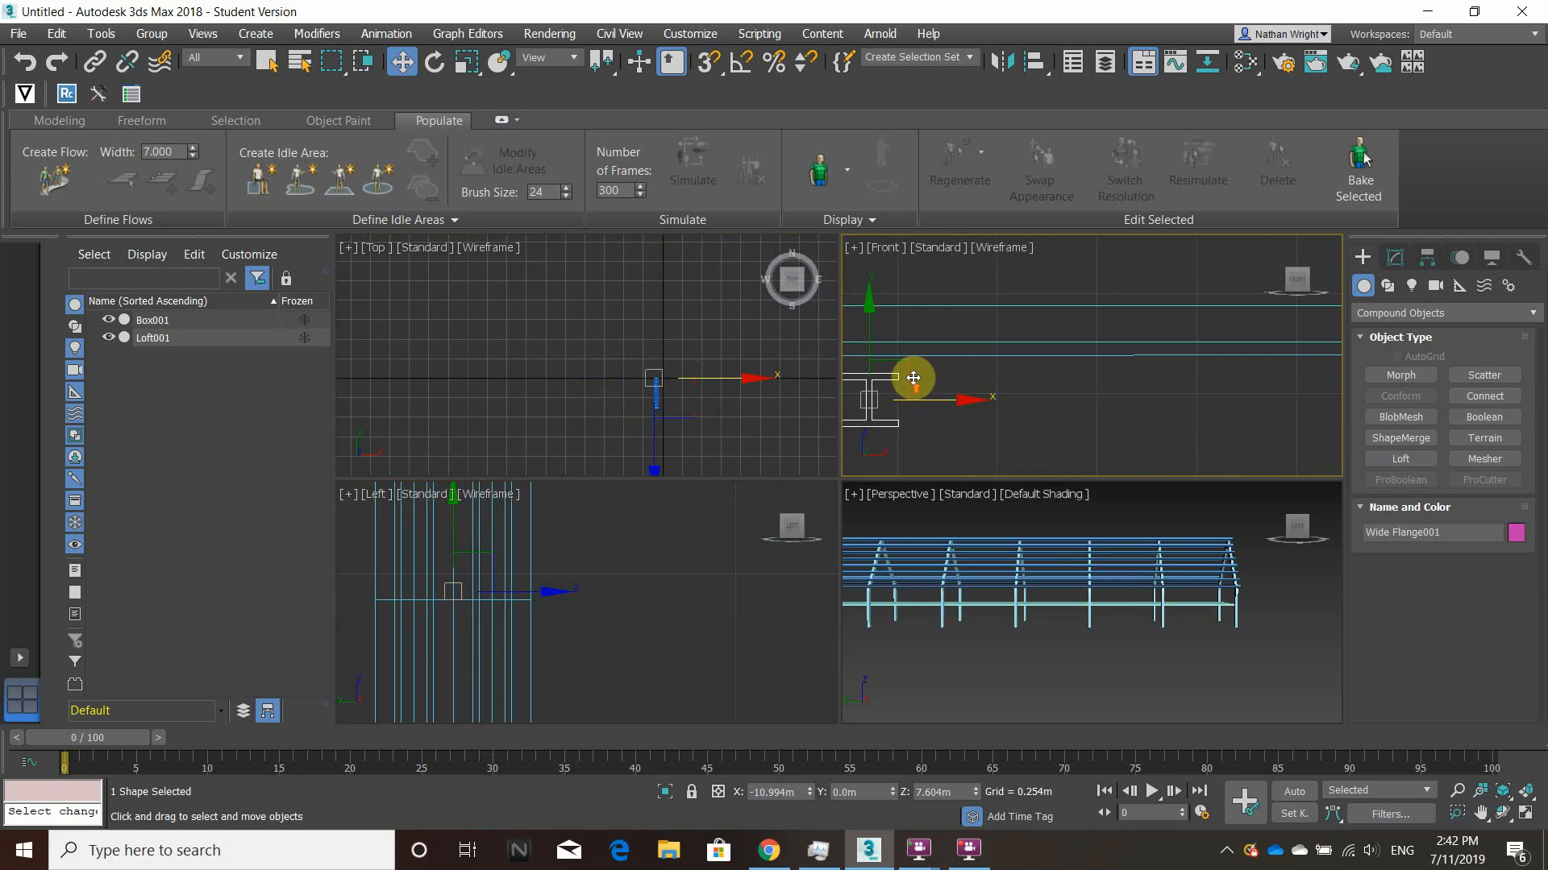
left_click(1102, 369)
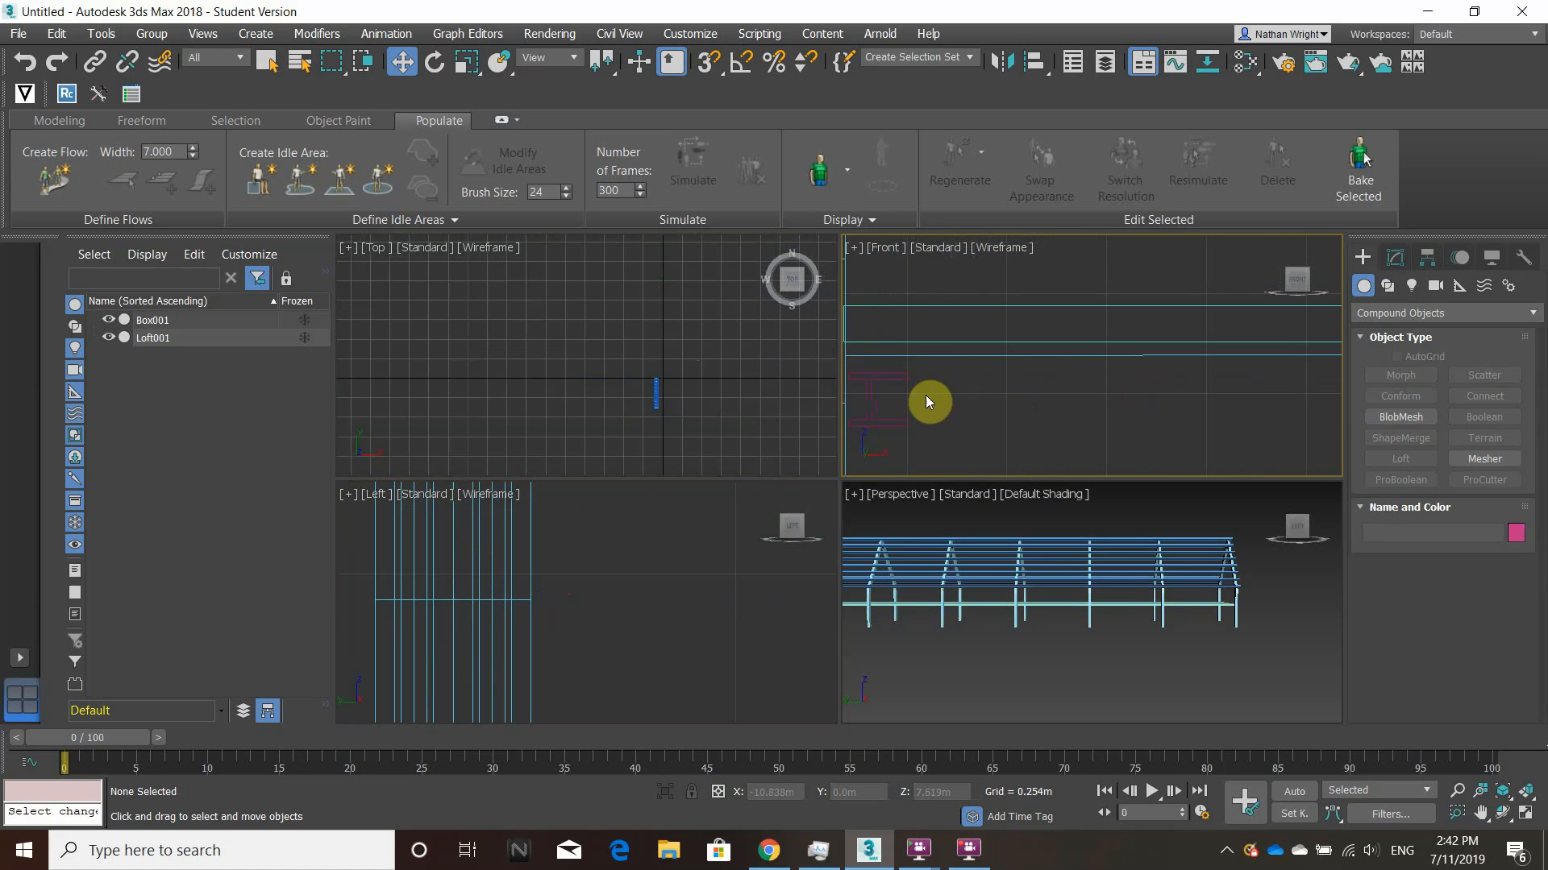
Loft the wide-flange profile along the line under the floor slab, fetching the shape as an instance.
left_click(886, 379)
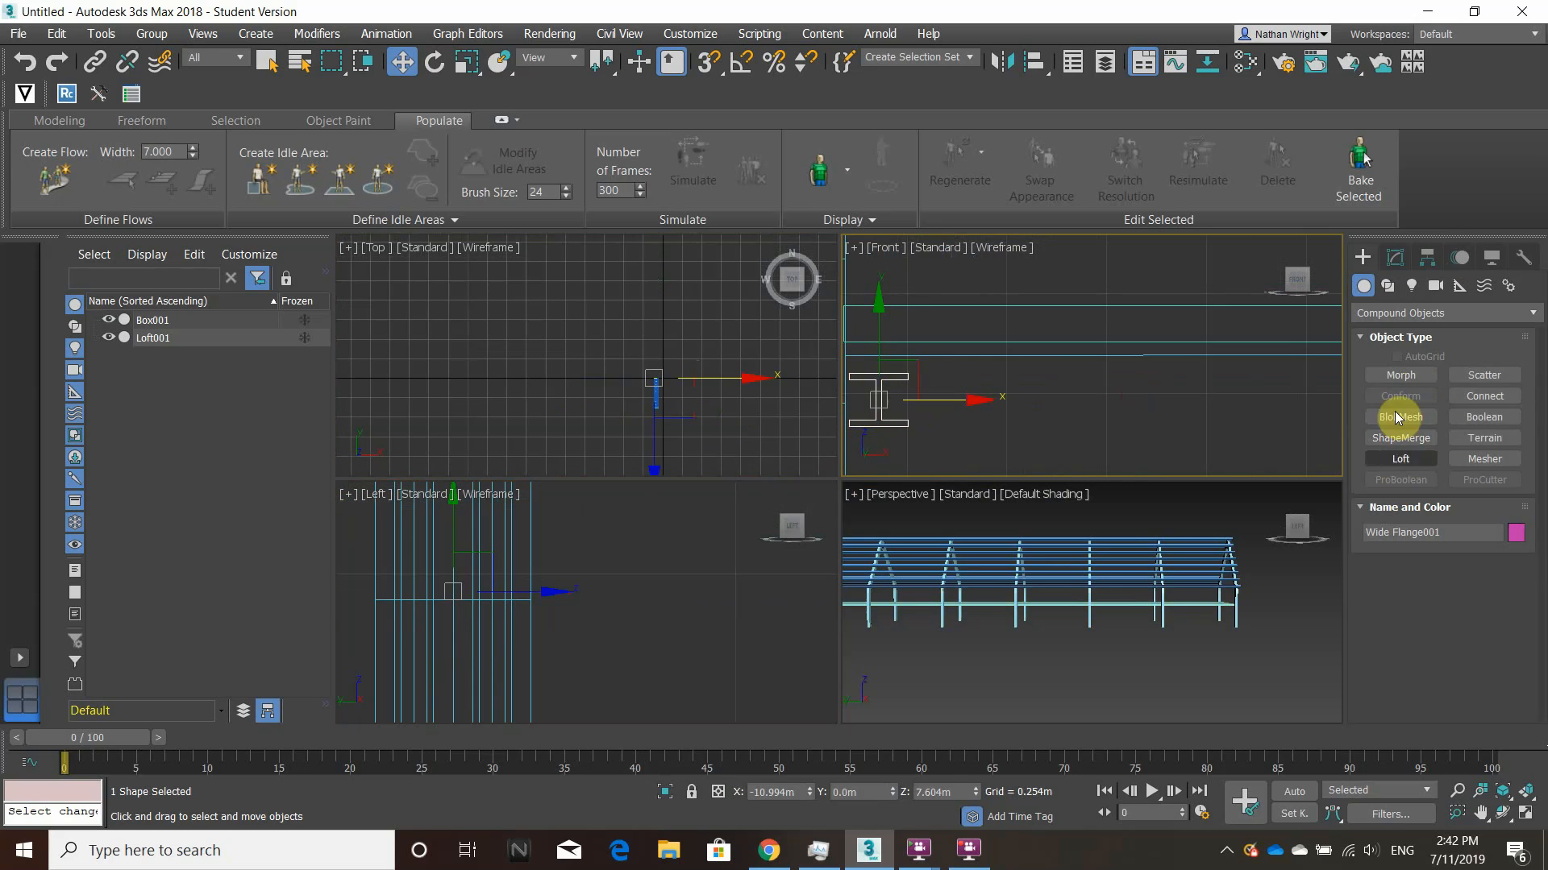
left_click(1084, 352)
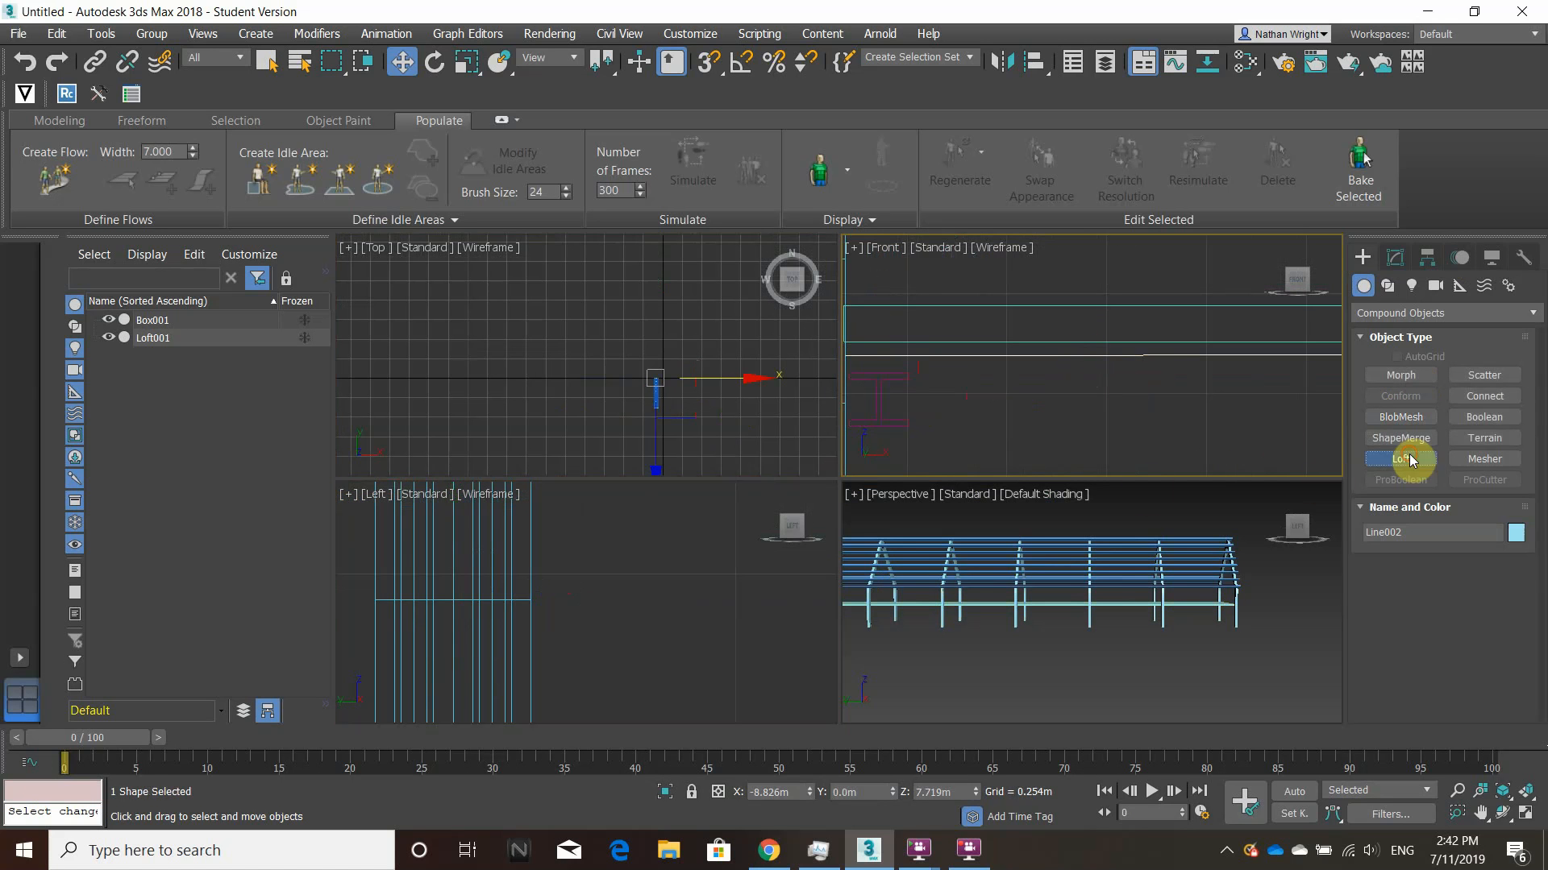
left_click(1403, 458)
left_click(1495, 566)
left_click(1485, 587)
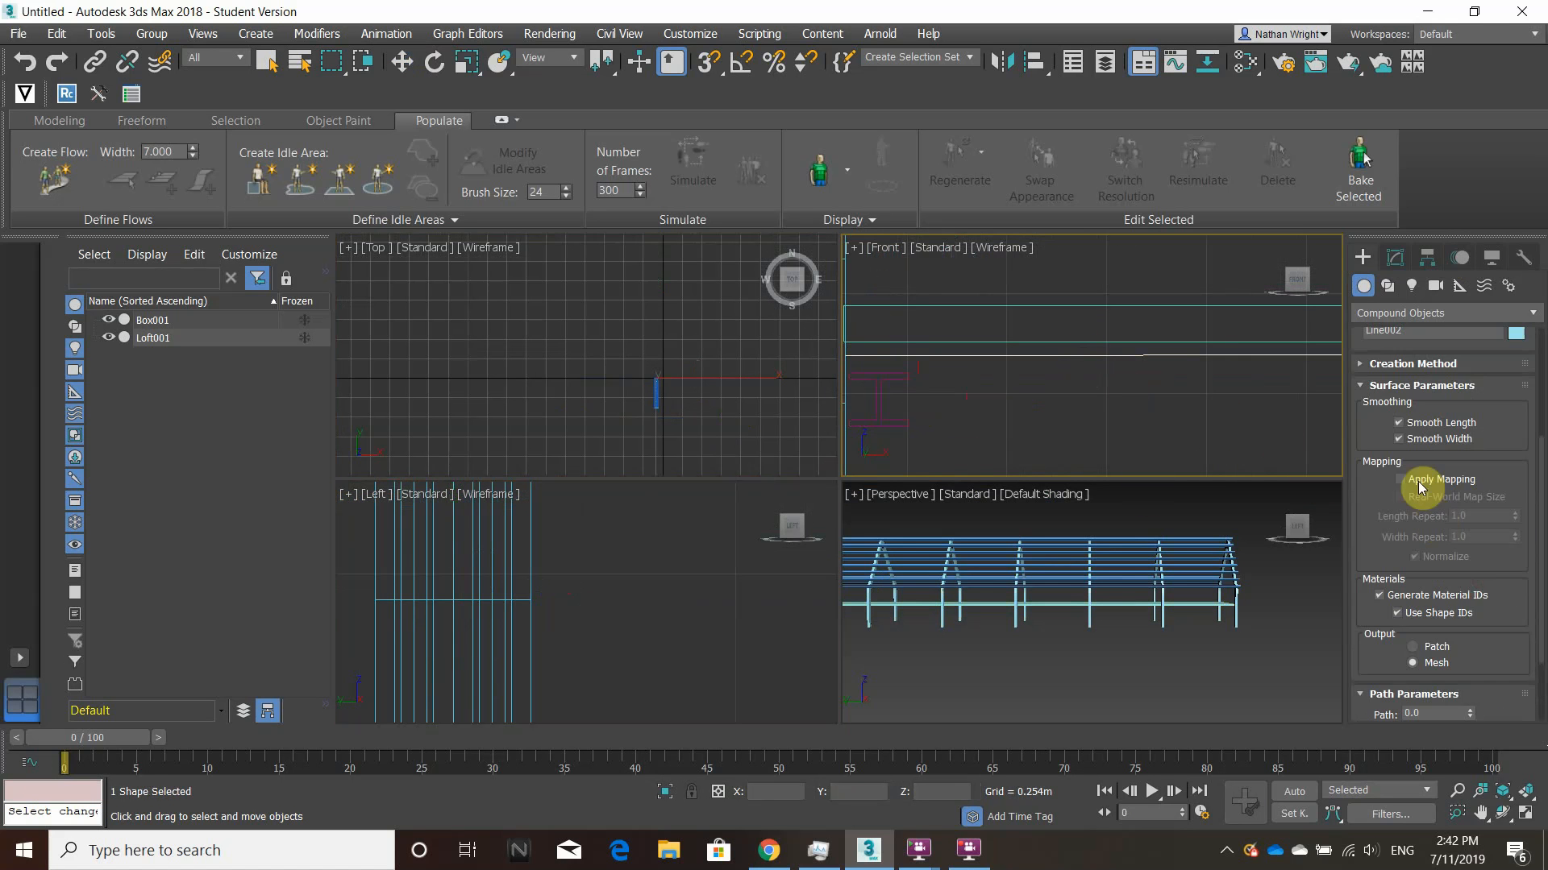
left_click_drag(1357, 336, 1424, 514)
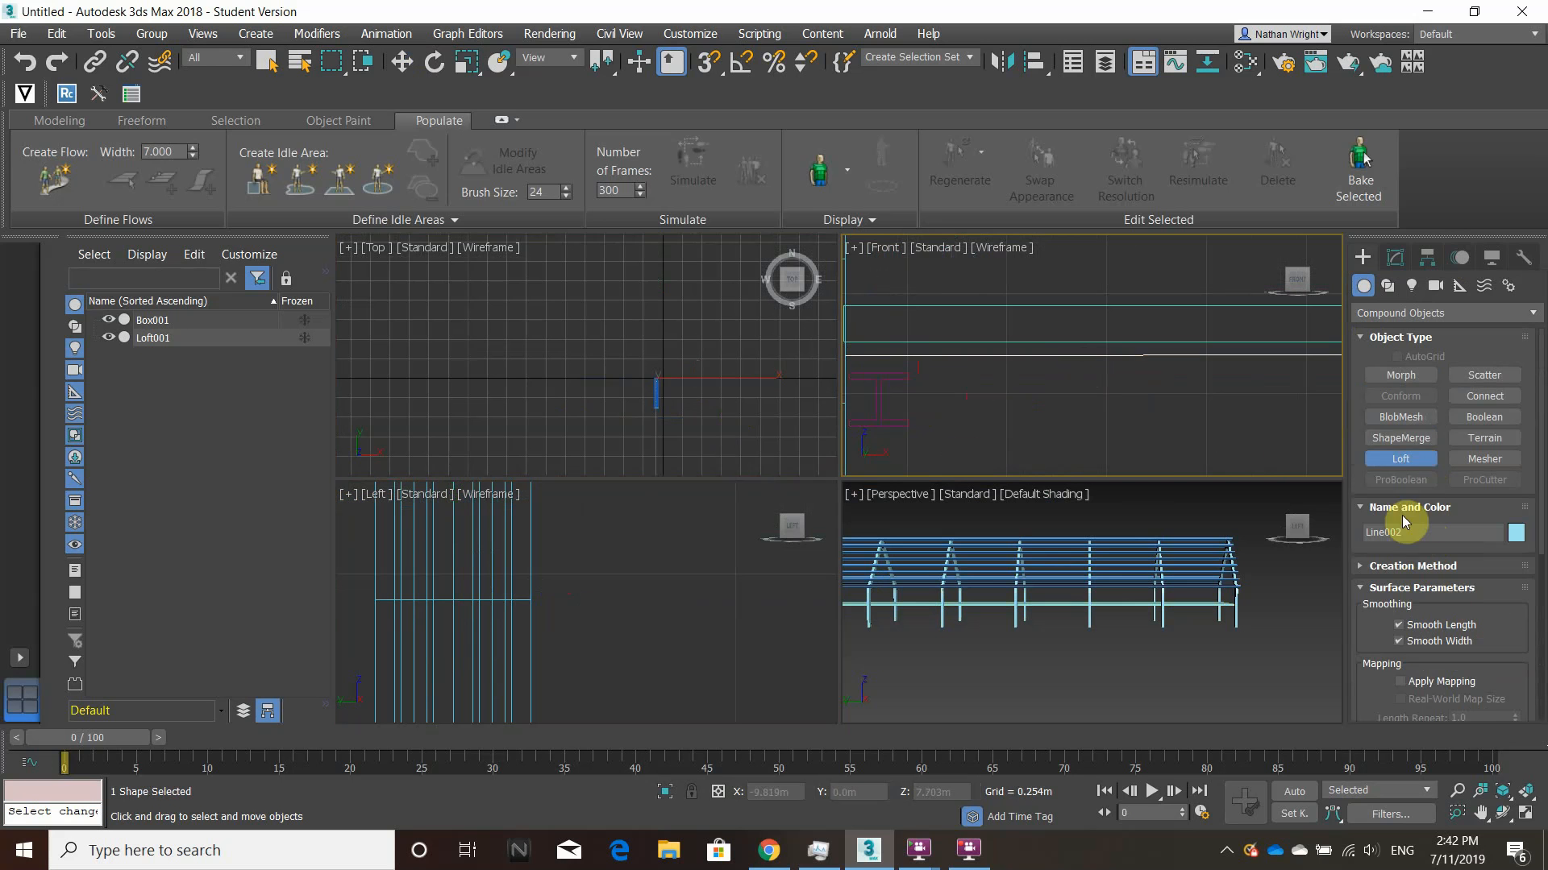
left_click(1410, 566)
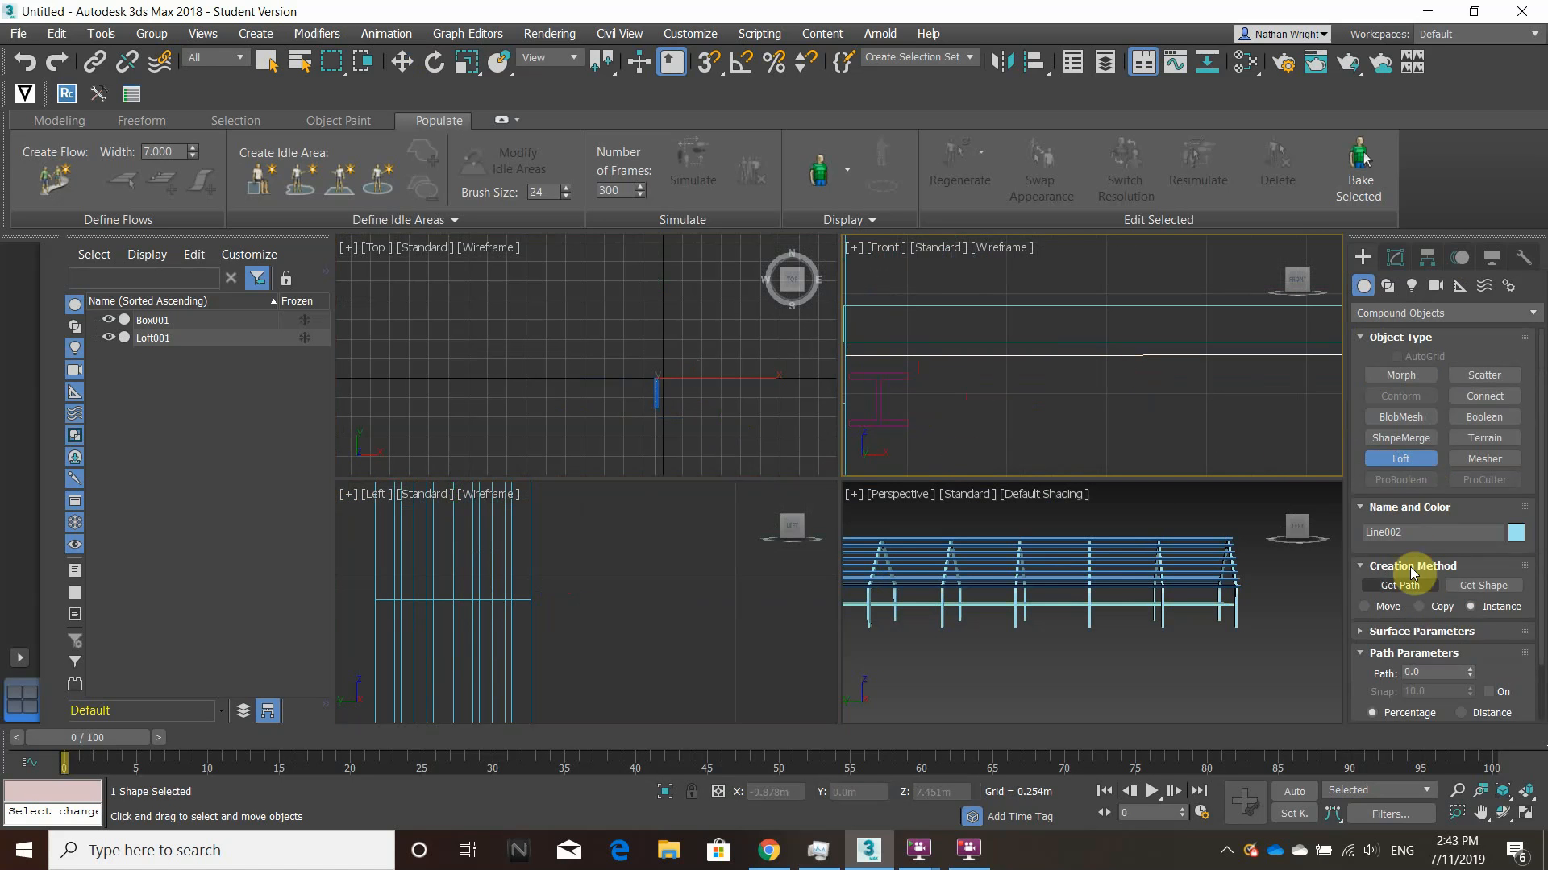
left_click(1492, 586)
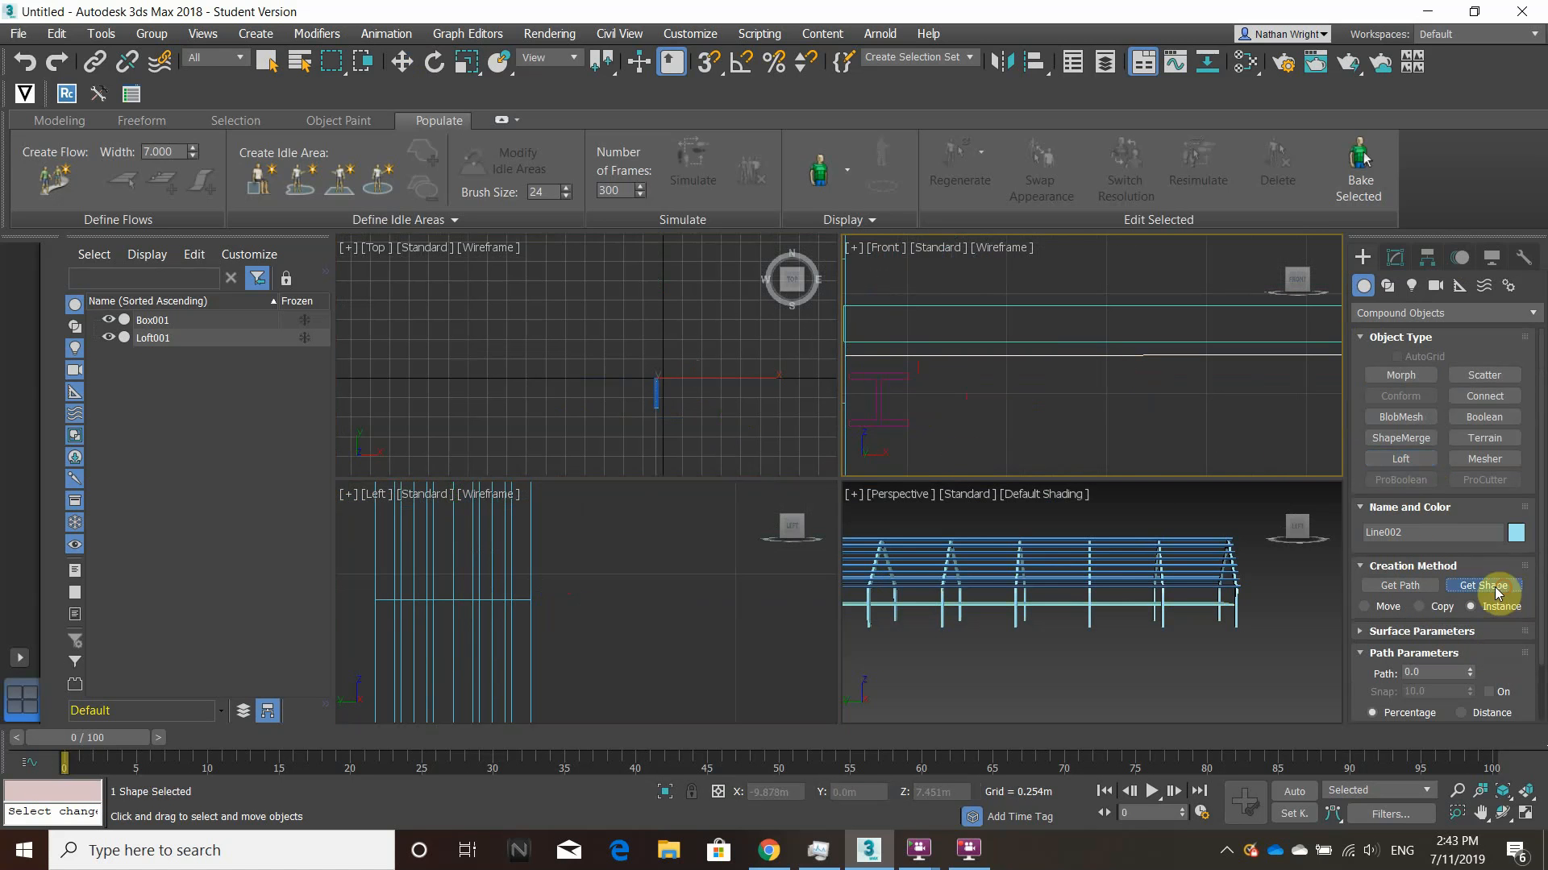
left_click(883, 393)
Rotate the lofted floor beam a quarter turn in the Left view so its flanges lie horizontal.
middle_click_drag(599, 586, 658, 560)
scroll(632, 592, "down", 5)
scroll(664, 626, "down", 3)
scroll(666, 554, "up", 5)
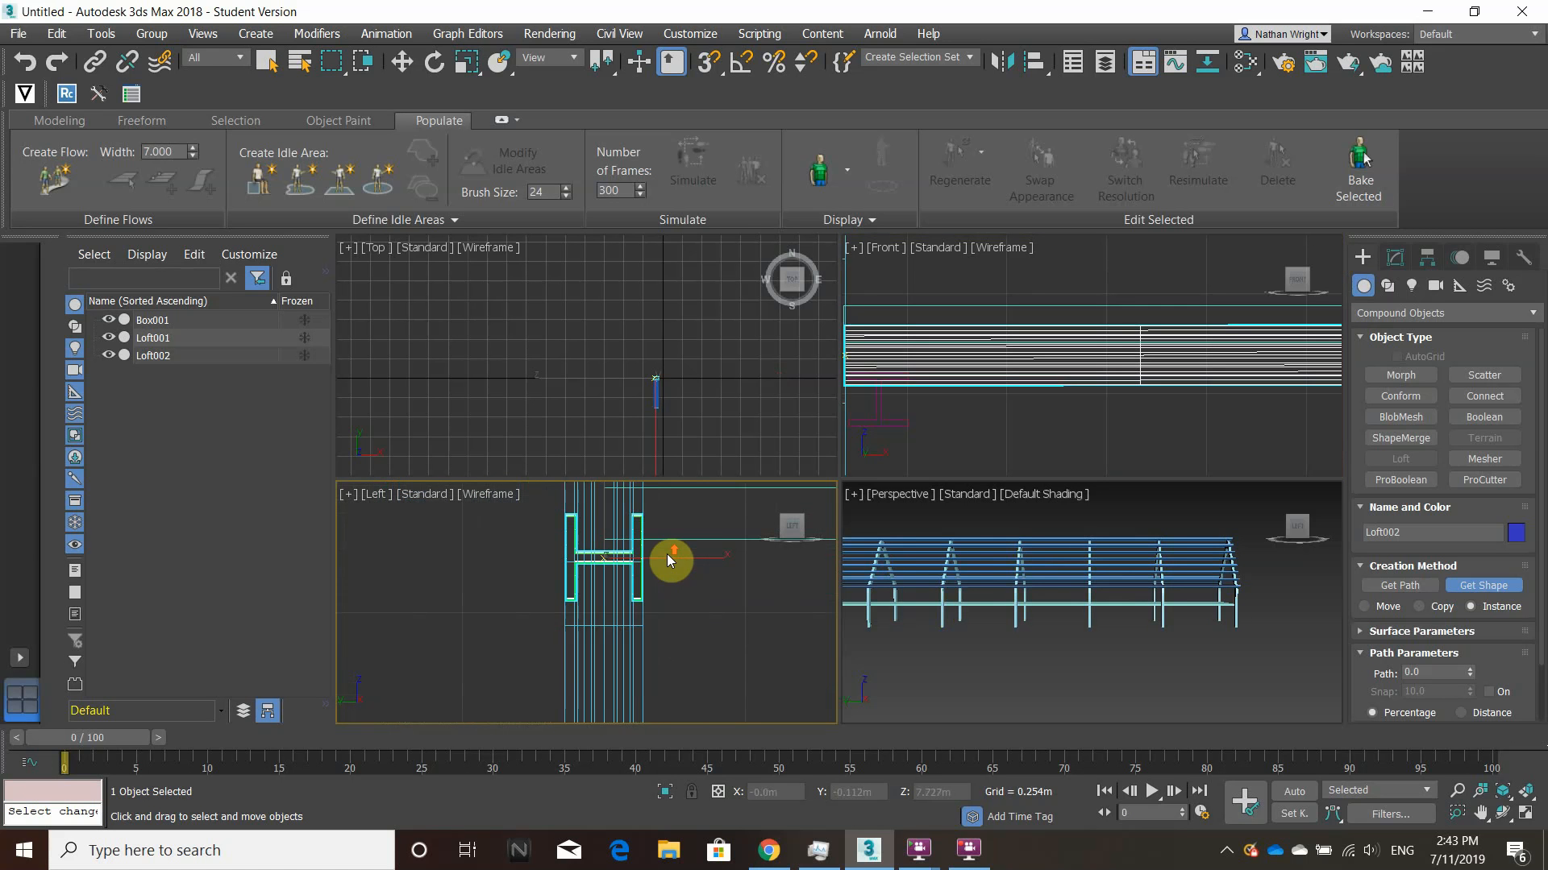
left_click(433, 62)
left_click_drag(691, 615, 680, 439)
scroll(736, 621, "down", 3)
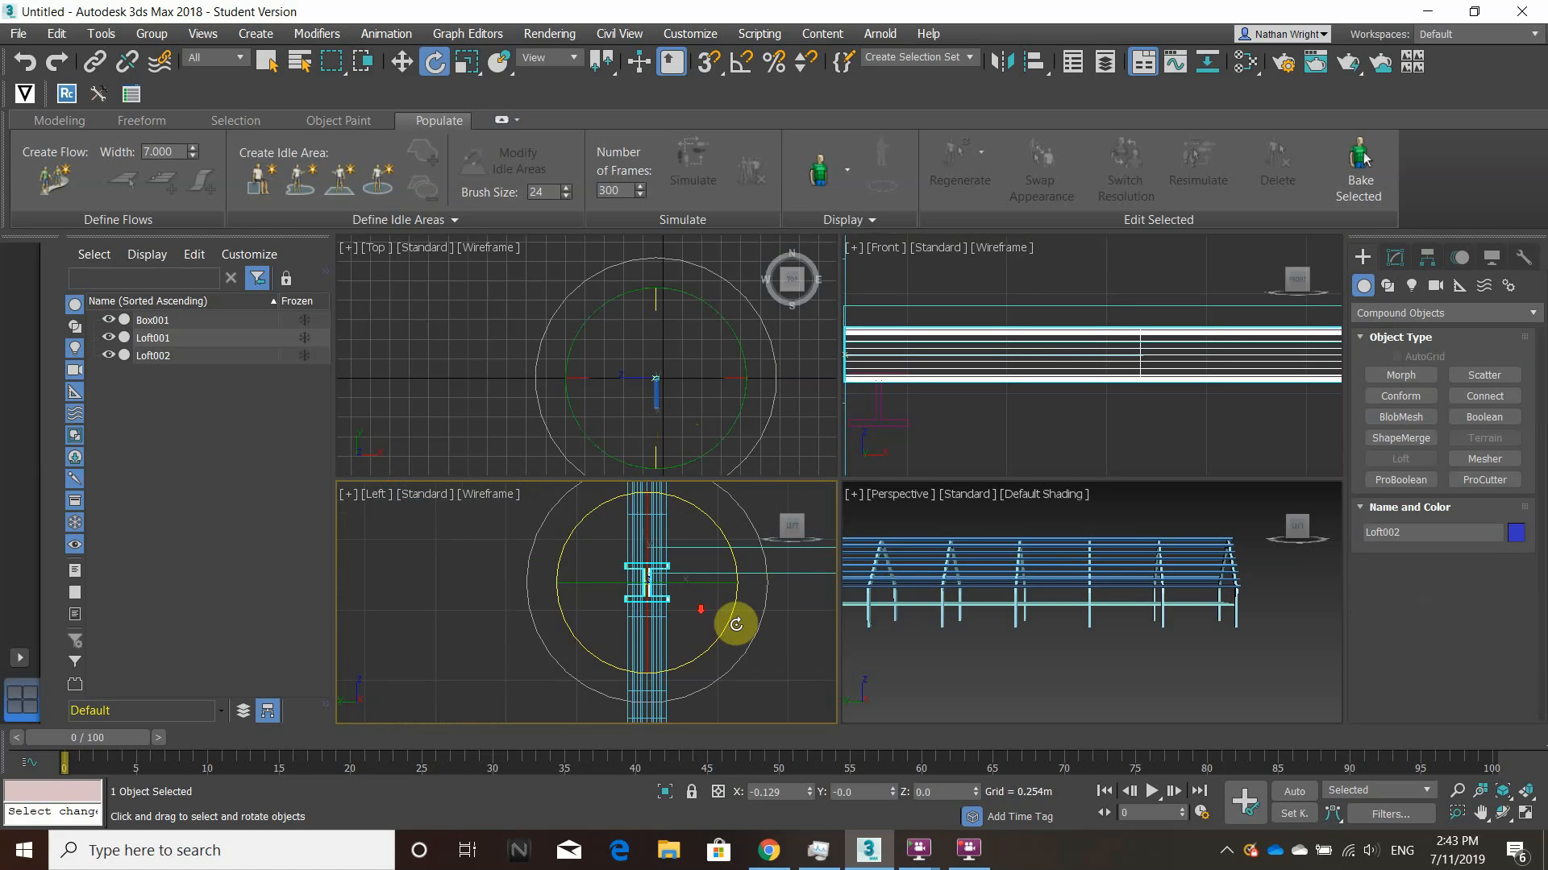
Move the lofted floor beam down in the Left view so it sits directly beneath the slab.
middle_click_drag(736, 622, 608, 621)
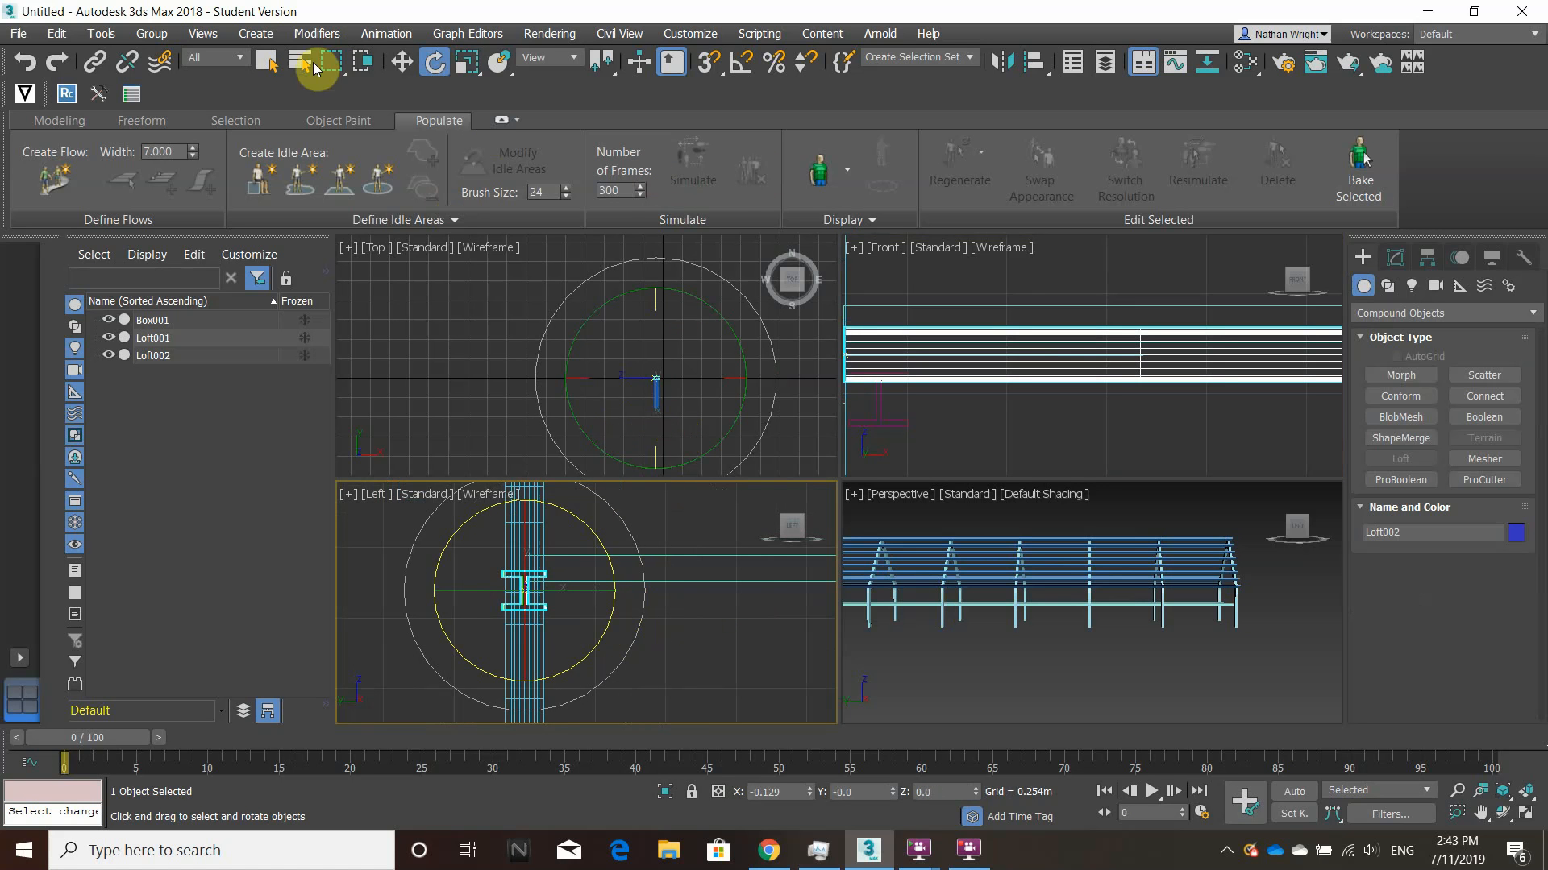
left_click(400, 62)
left_click_drag(525, 497, 528, 507)
scroll(677, 707, "down", 3)
scroll(712, 591, "down", 8)
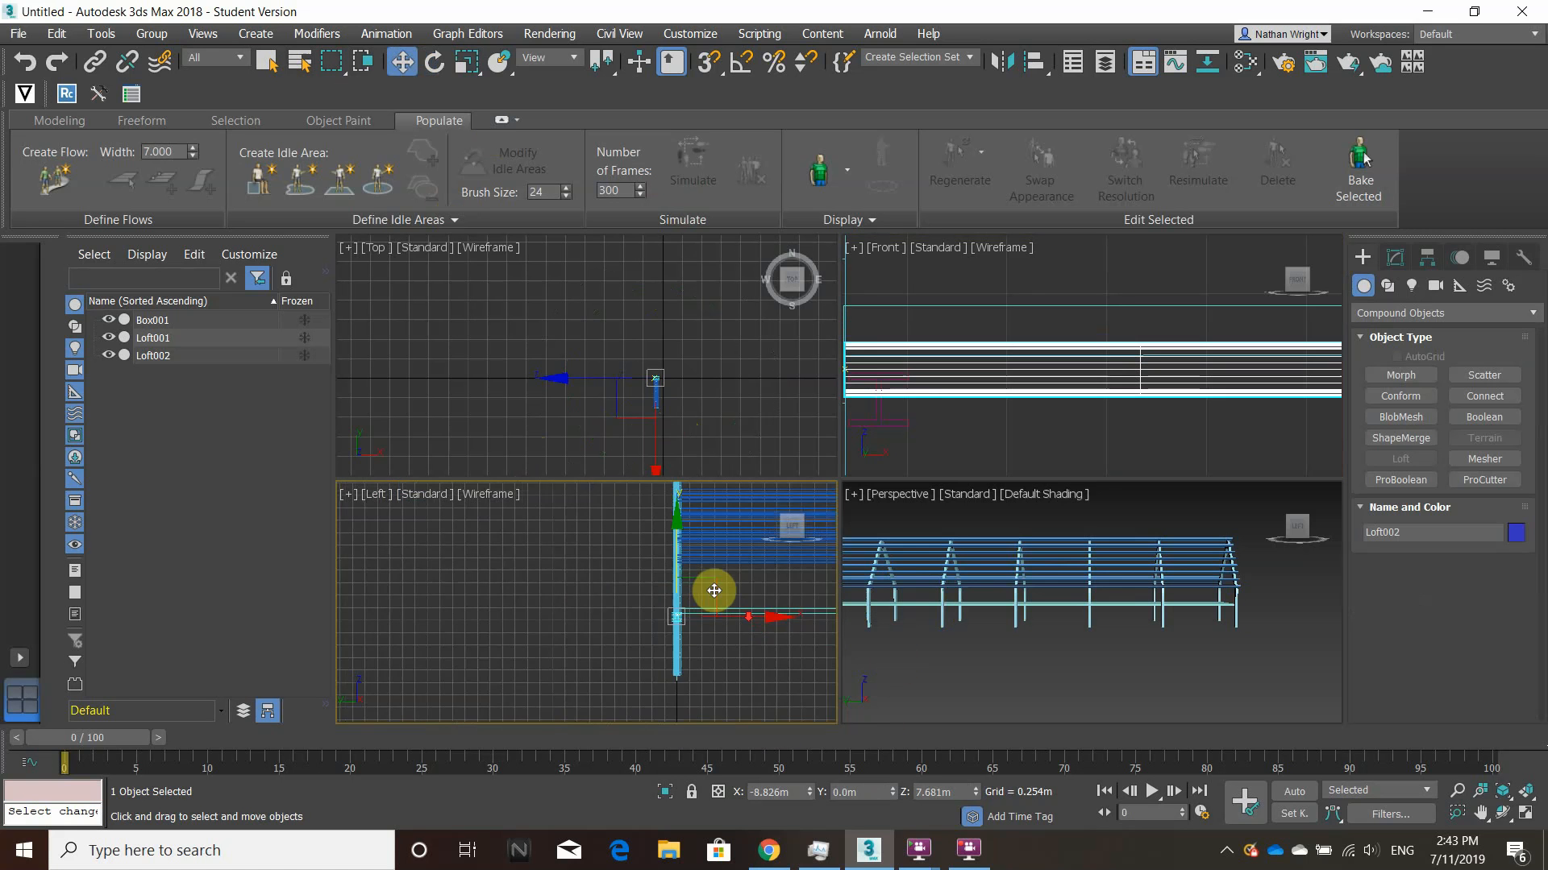
Add the HyperClone modifier to the lofted floor beam.
middle_click_drag(725, 604, 453, 608)
scroll(460, 612, "down", 3)
scroll(484, 637, "up", 6)
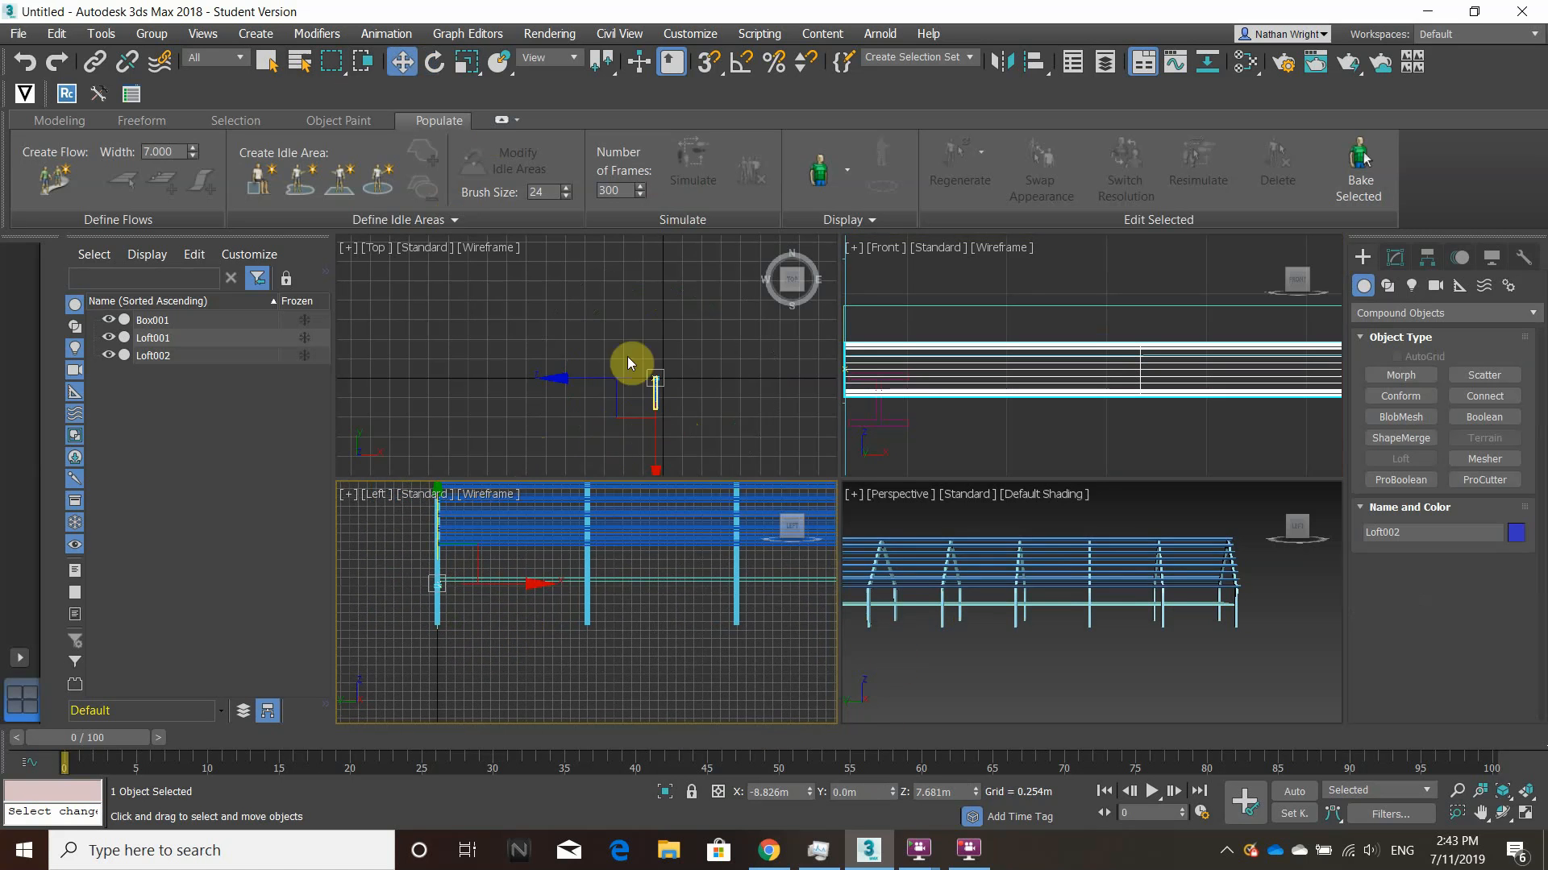
scroll(666, 408, "up", 5)
scroll(668, 414, "down", 2)
middle_click_drag(509, 610, 584, 608)
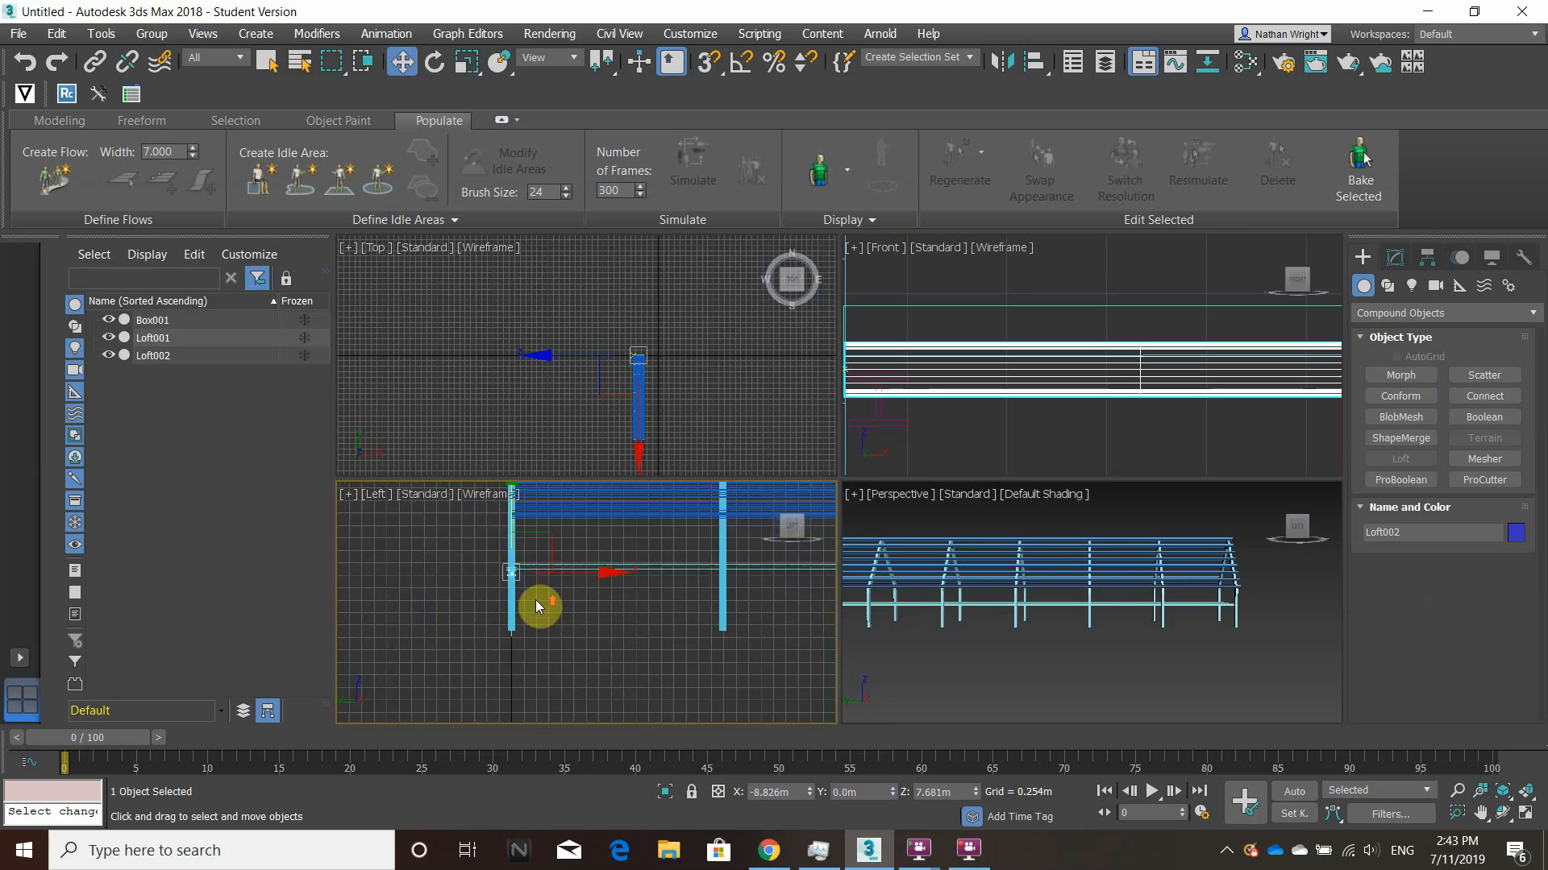
scroll(506, 556, "up", 8)
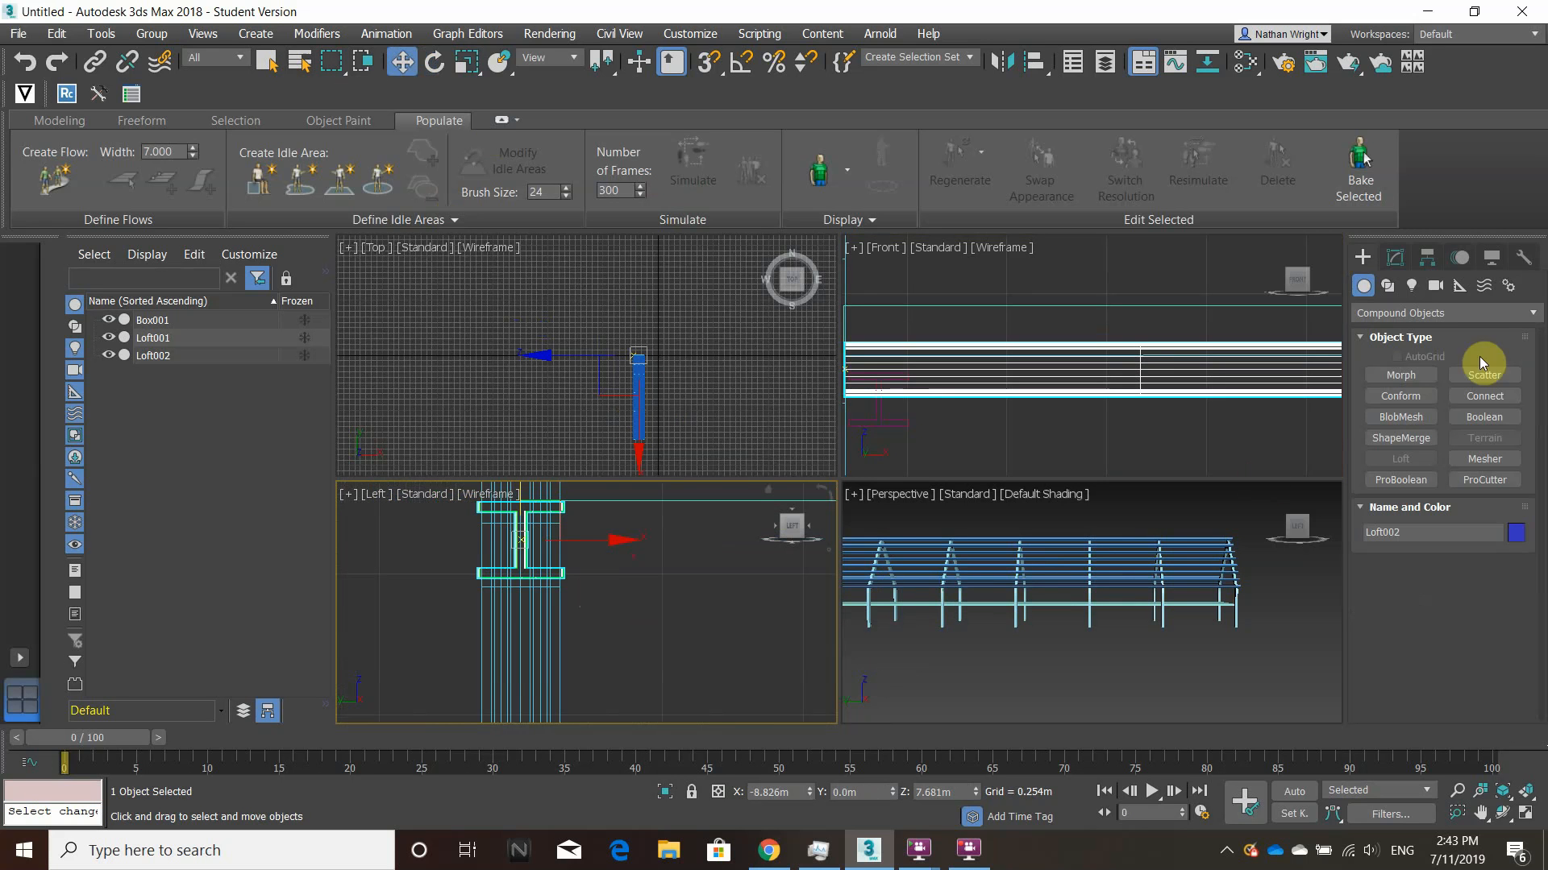
left_click(1406, 264)
left_click(1381, 315)
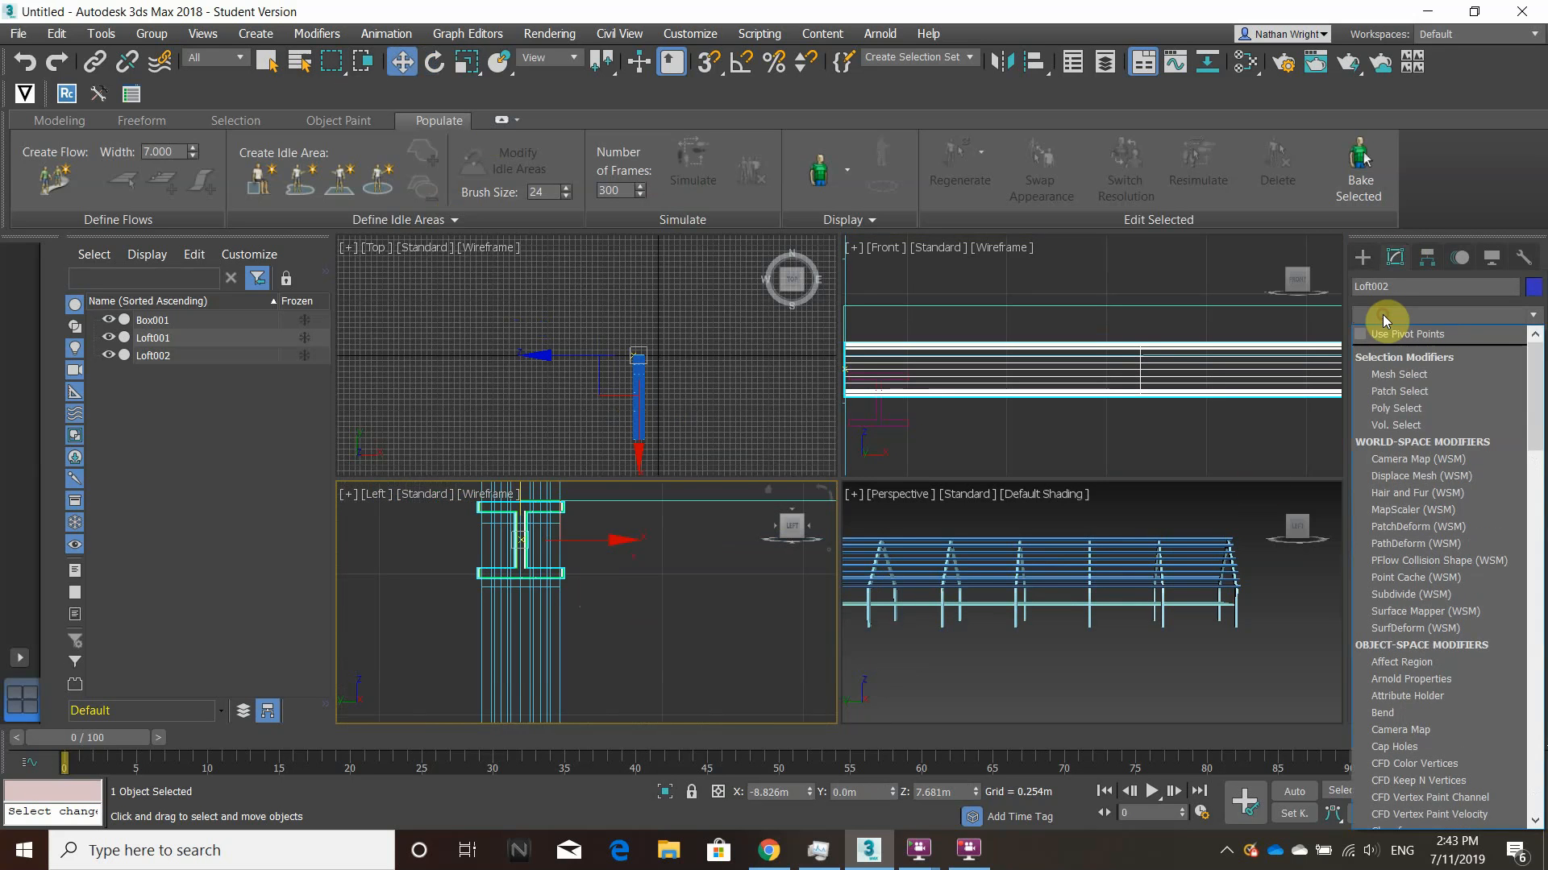
key("h")
key("h")
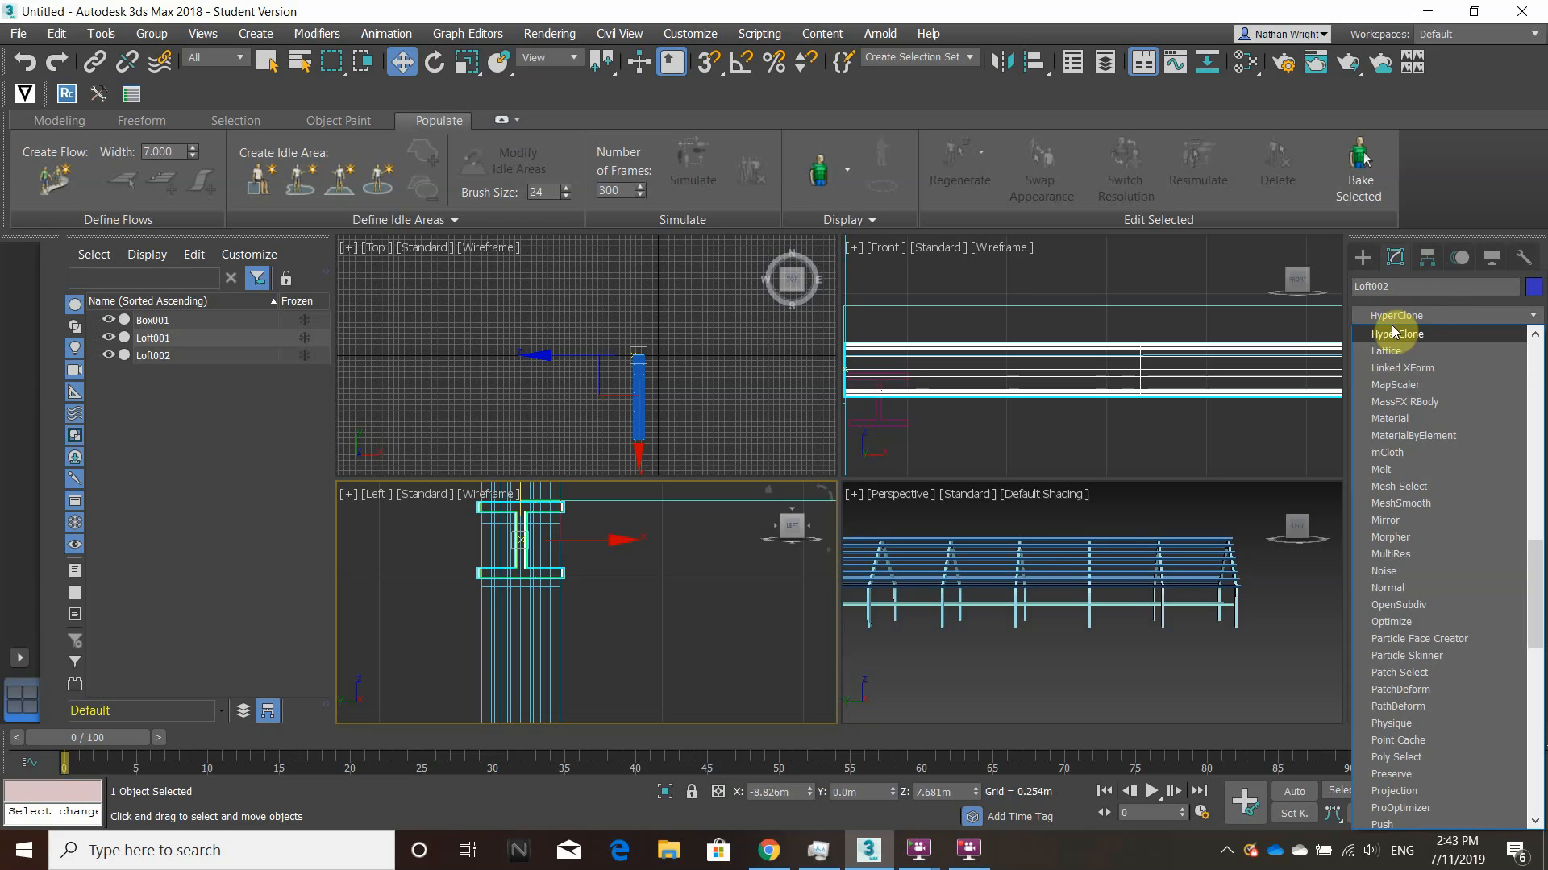
left_click(1388, 335)
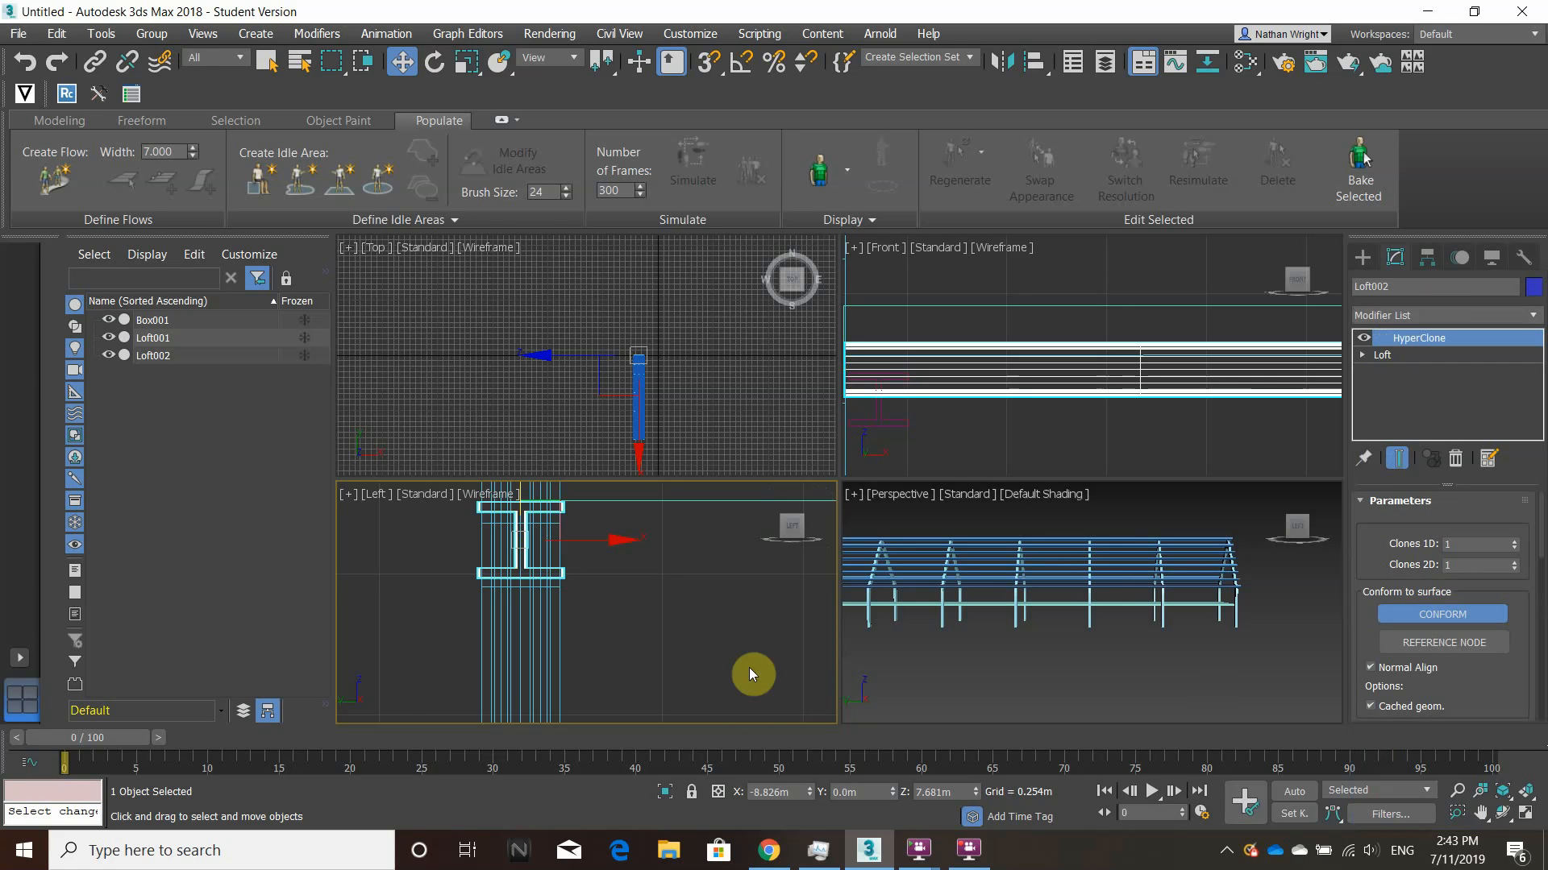
Increase the floor beam's first-direction clone count and spread the clones about 0.19 m apart along Y.
scroll(709, 653, "down", 6)
middle_click_drag(760, 637, 699, 635)
scroll(1485, 631, "down", 3)
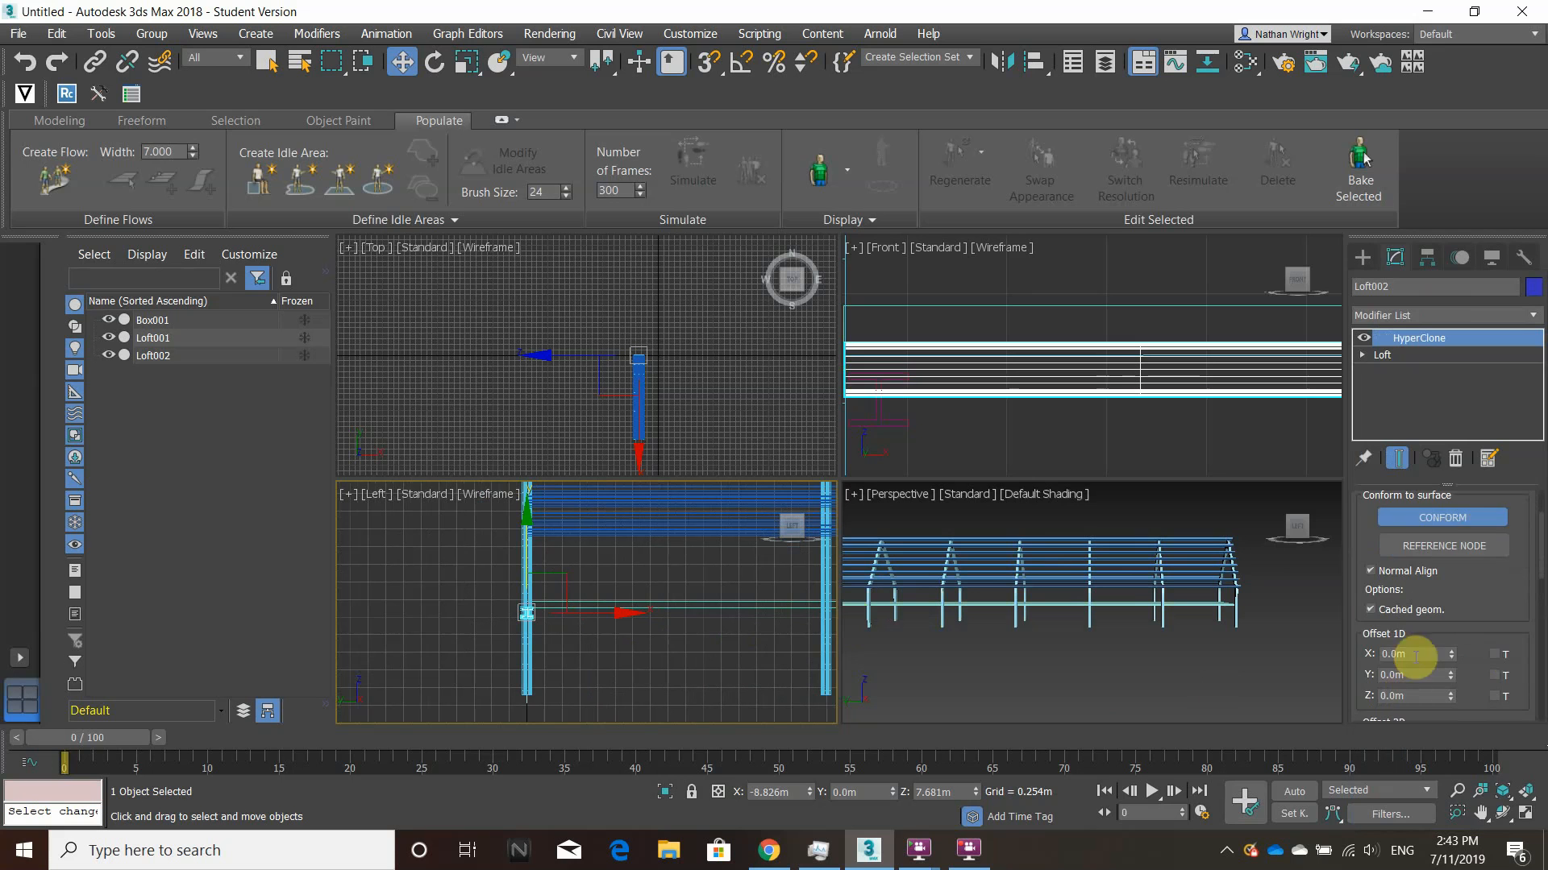
scroll(1449, 553, "up", 2)
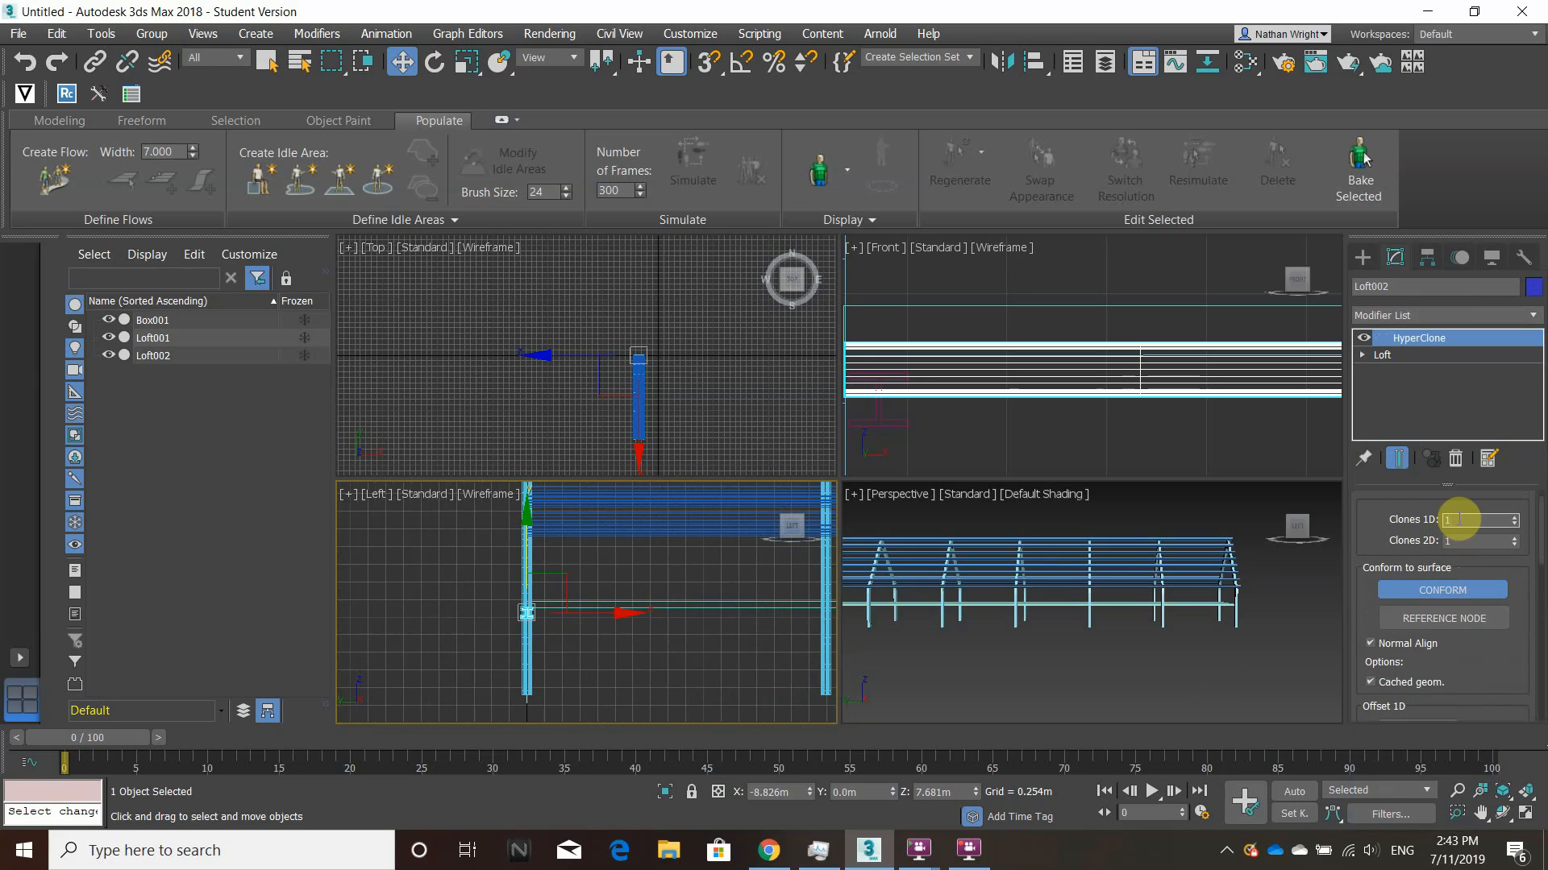
scroll(1403, 661, "down", 2)
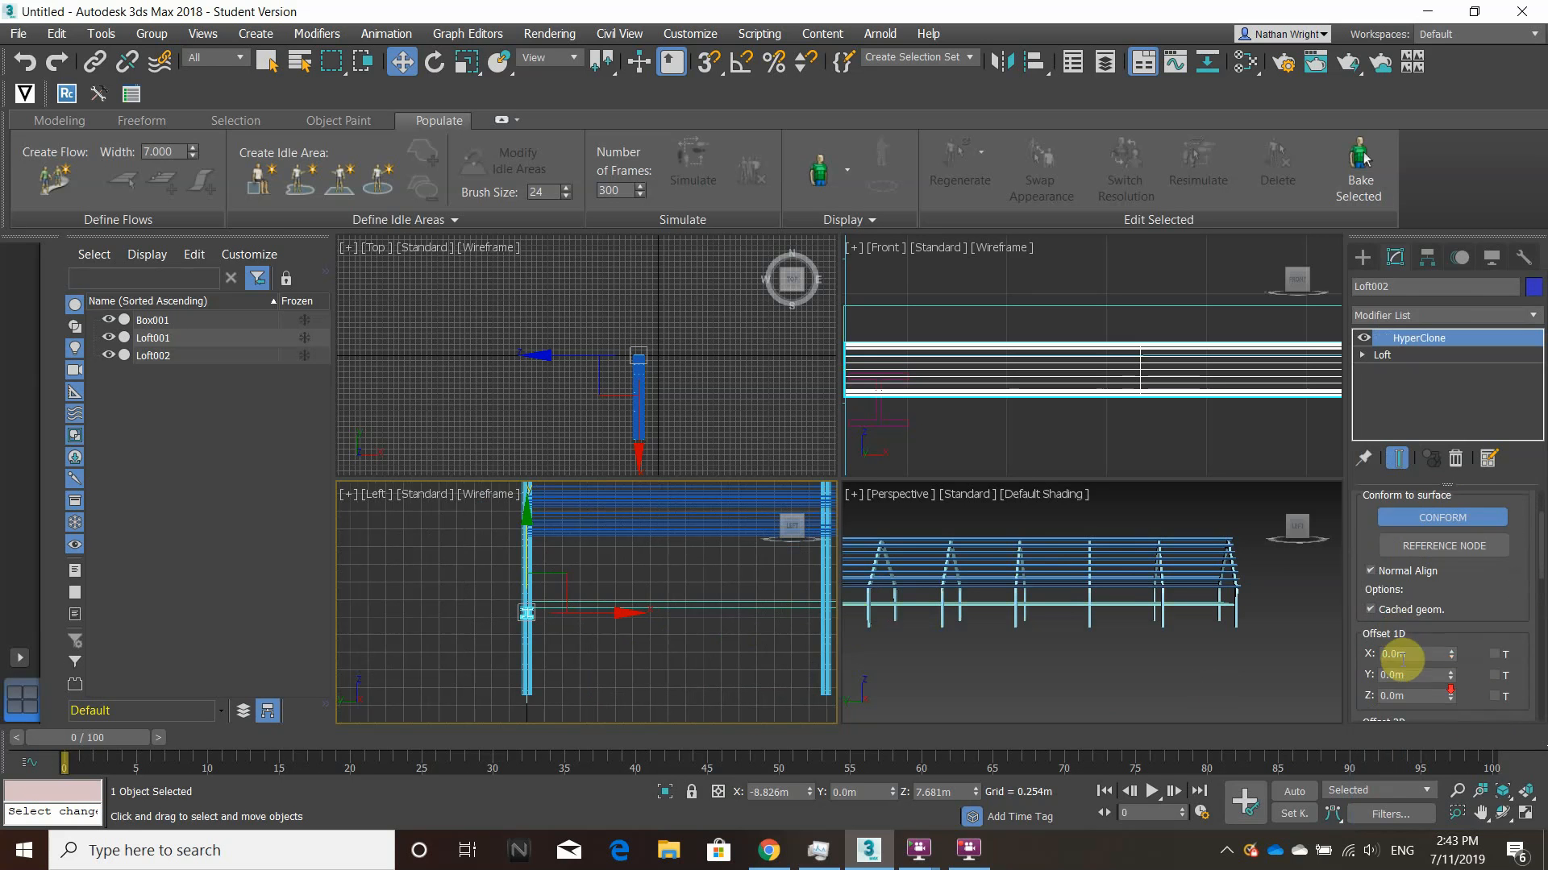
scroll(1448, 698, "down", 1)
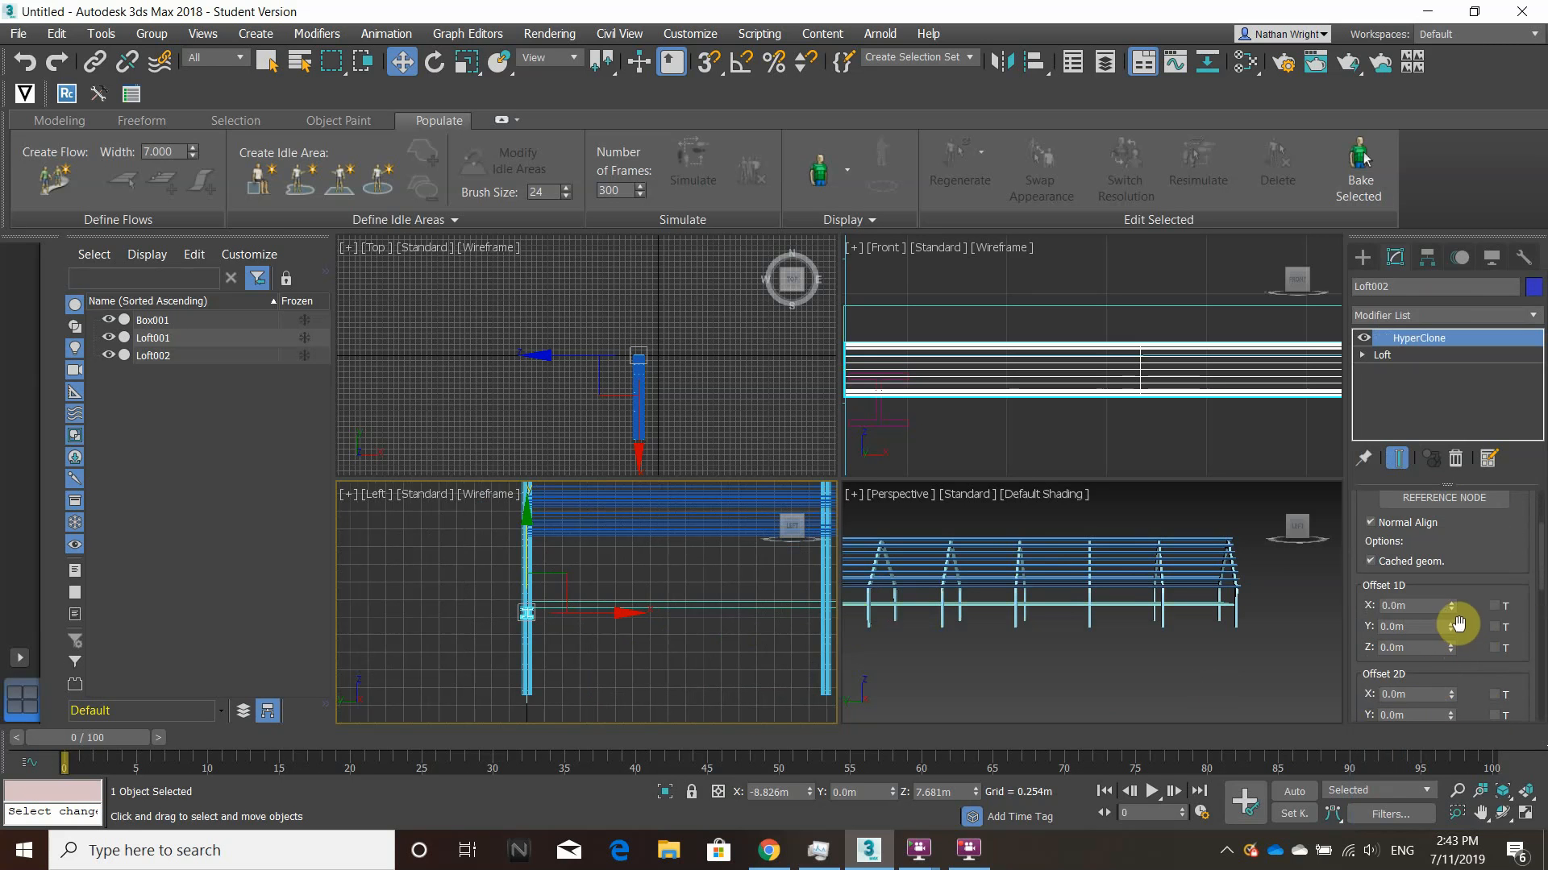
left_click_drag(1452, 605, 1447, 574)
left_click_drag(1448, 627, 1450, 563)
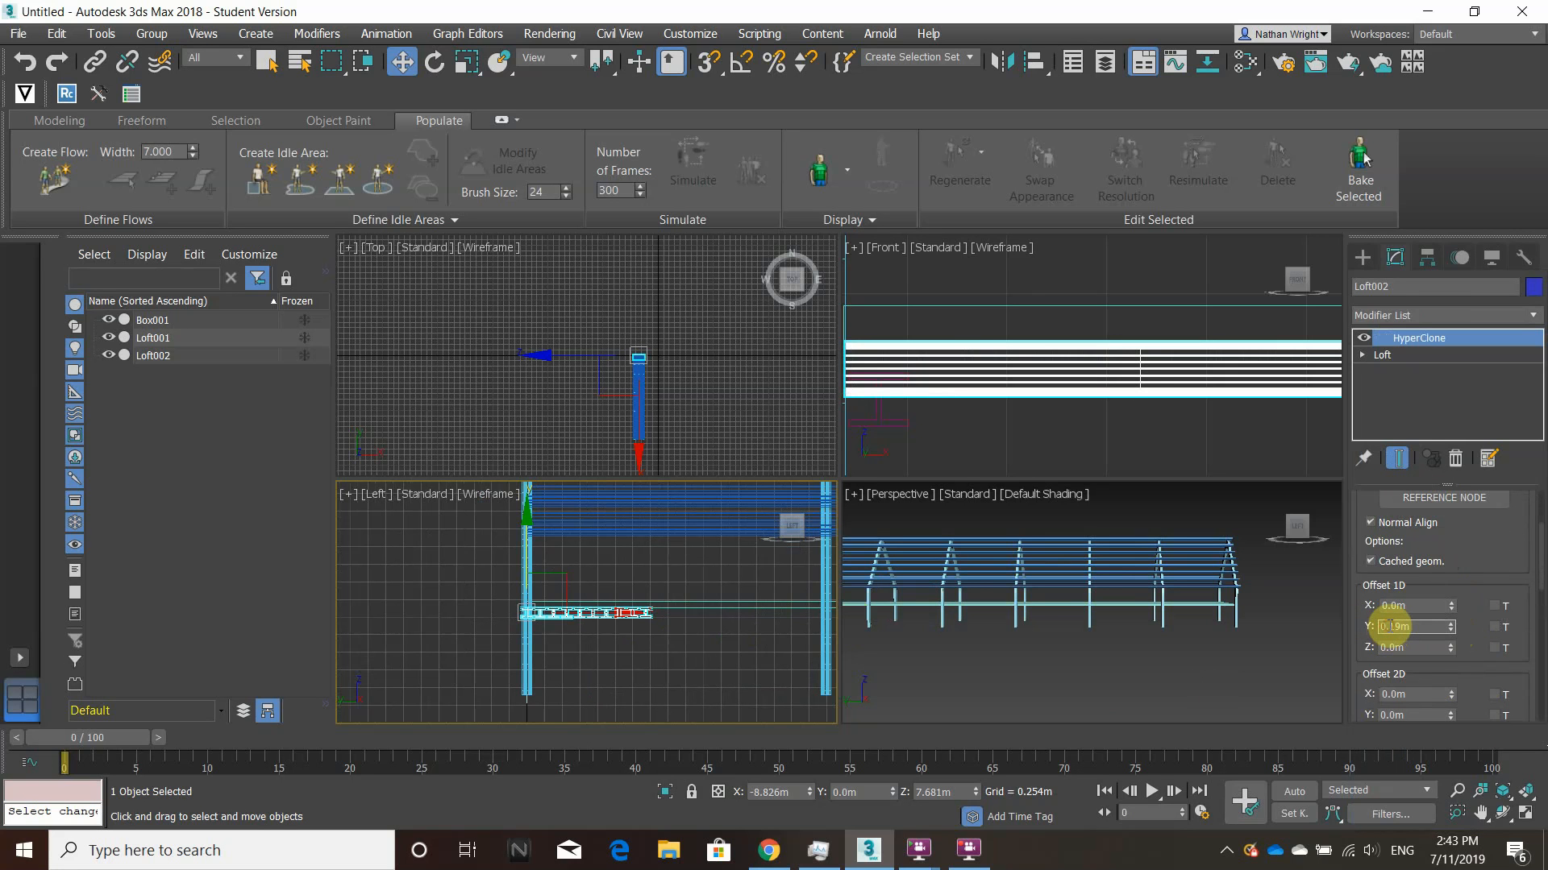
Try an Offset 1D Y spacing of 5 m for the floor-beam clones.
type("5")
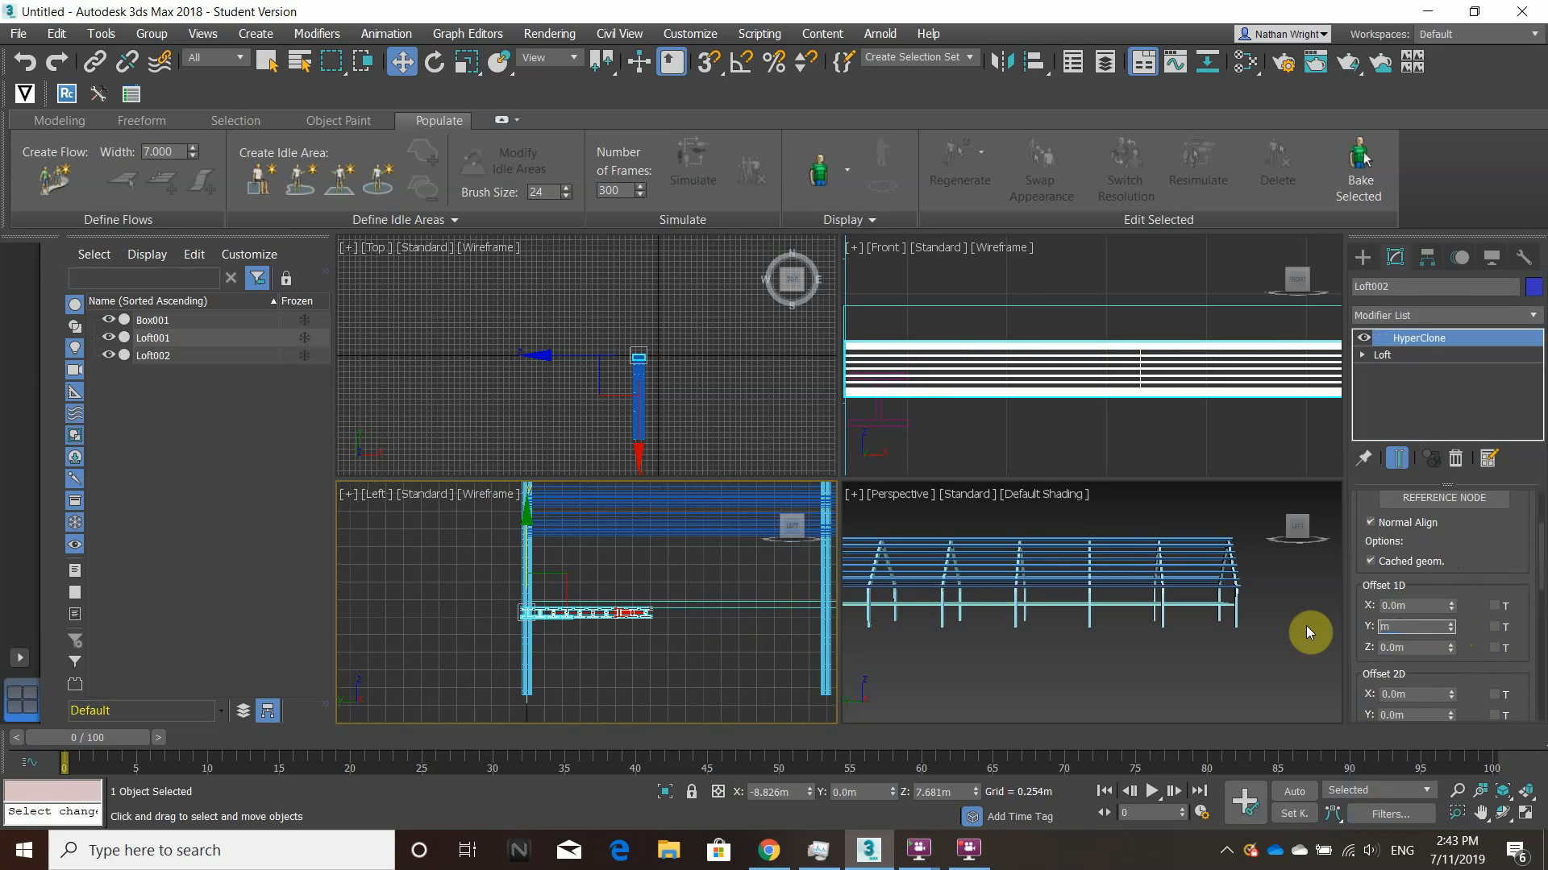
key("Return")
scroll(643, 686, "down", 2)
middle_click_drag(661, 673, 507, 629)
scroll(589, 661, "down", 2)
scroll(685, 623, "down", 2)
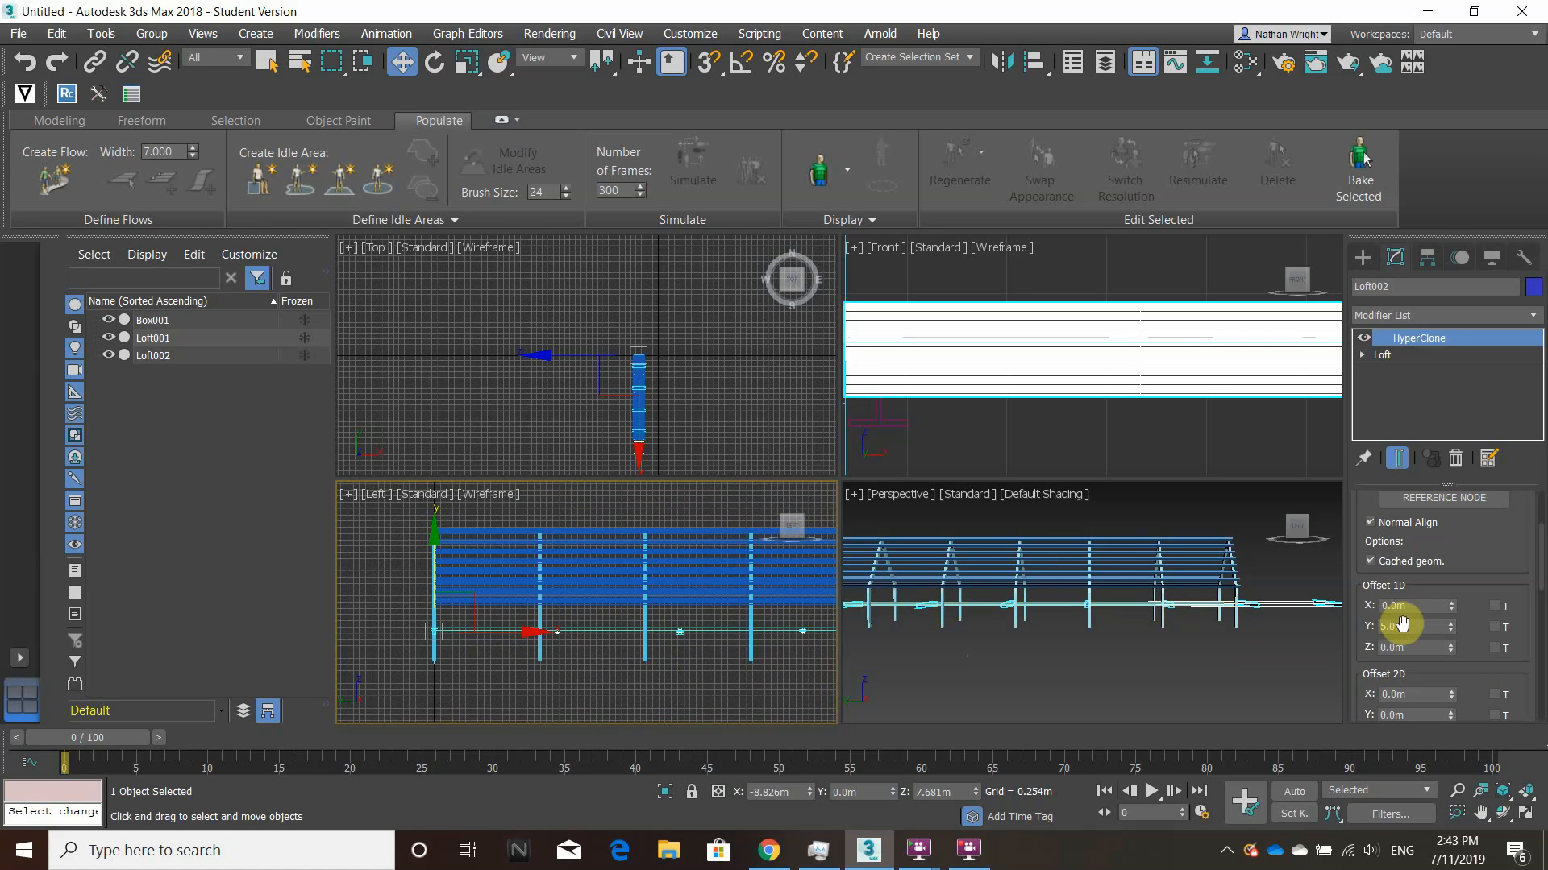
Adjust the floor-beam clones' Offset 1D Y to 4.301 m to match the column spacing and check the alignment in Perspective.
left_click_drag(1450, 635, 1377, 812)
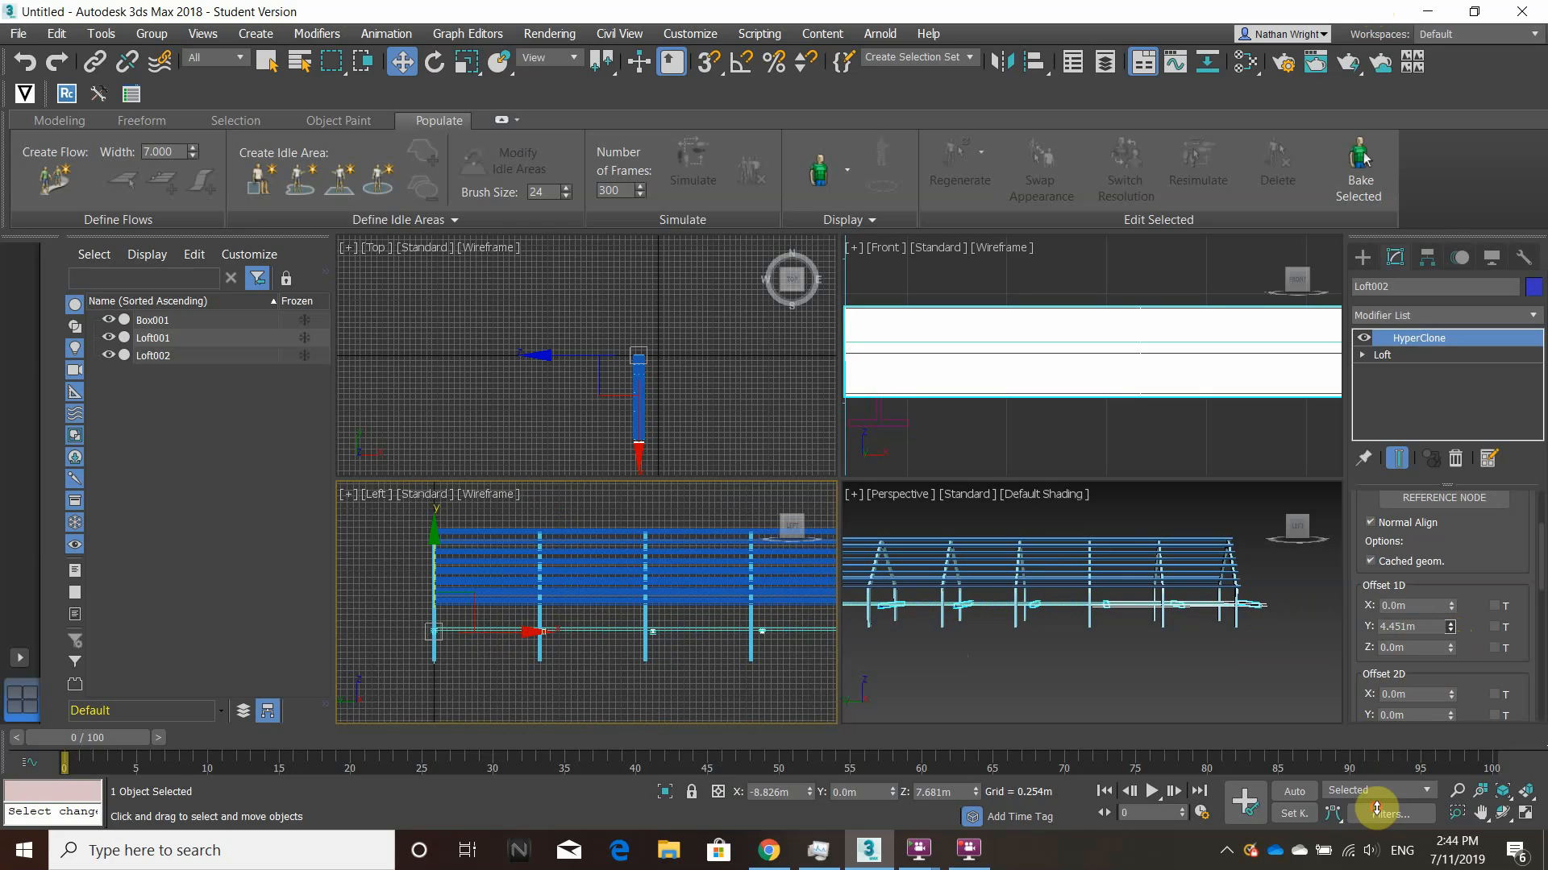
scroll(743, 669, "up", 3)
middle_click_drag(667, 635, 757, 655)
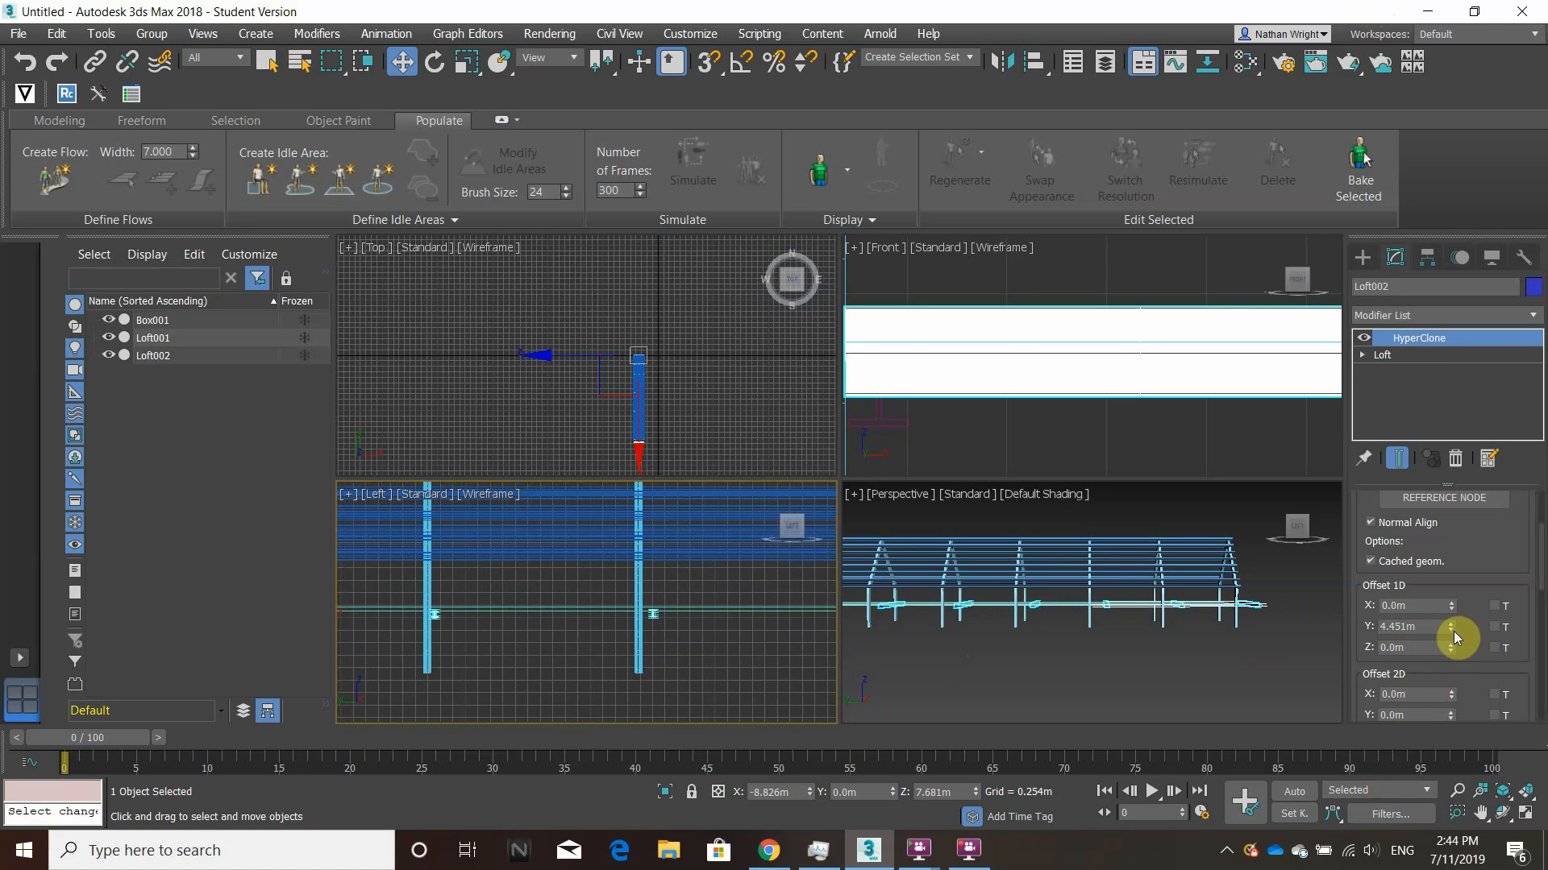
left_click_drag(1449, 641, 1439, 671)
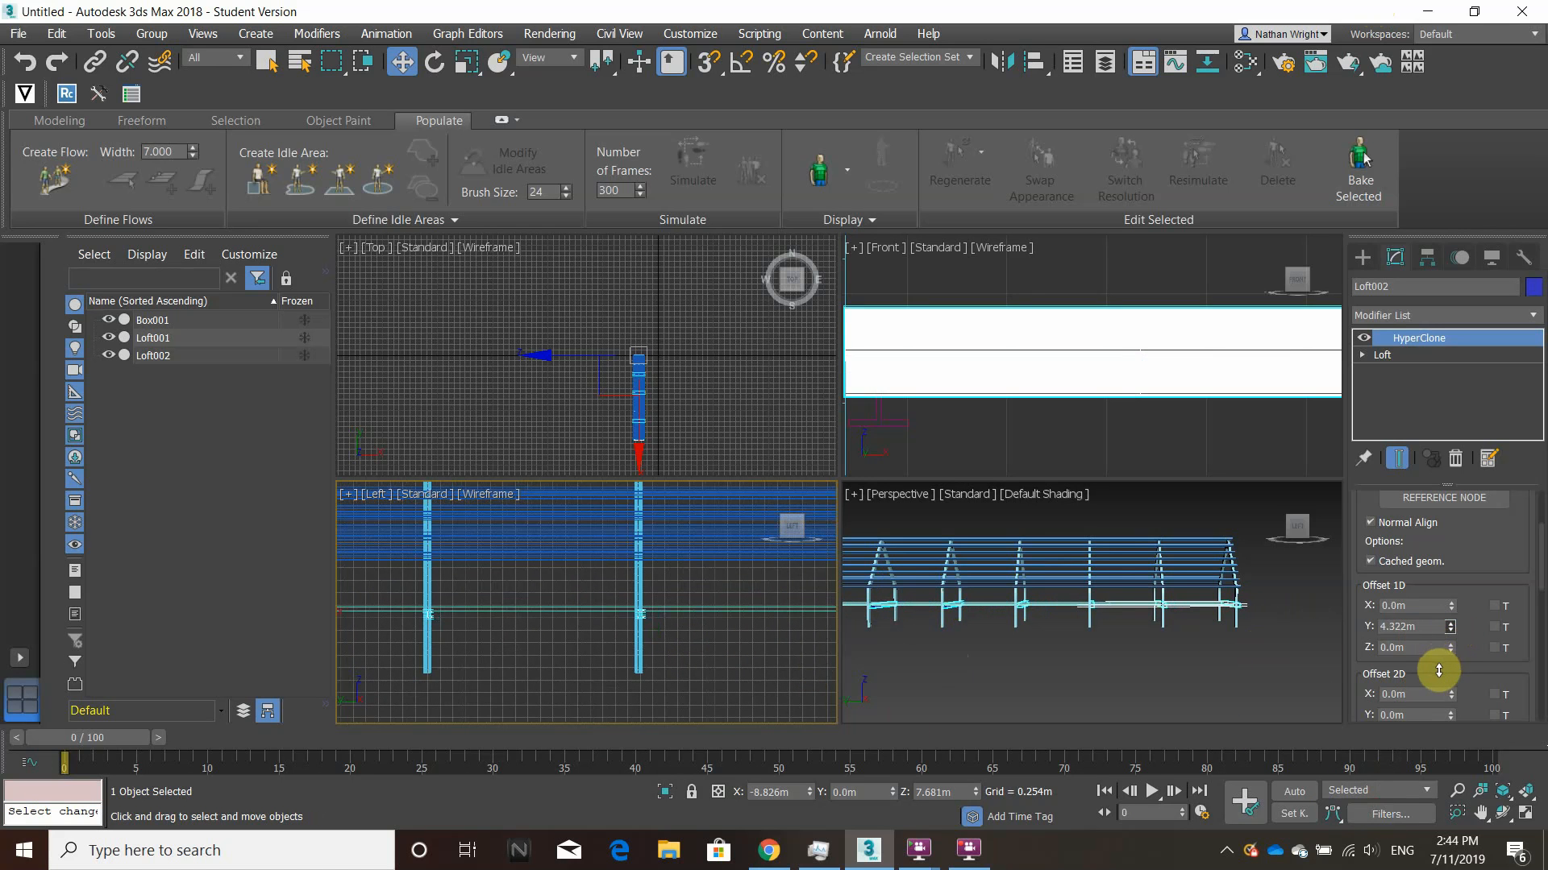
scroll(1088, 650, "down", 3)
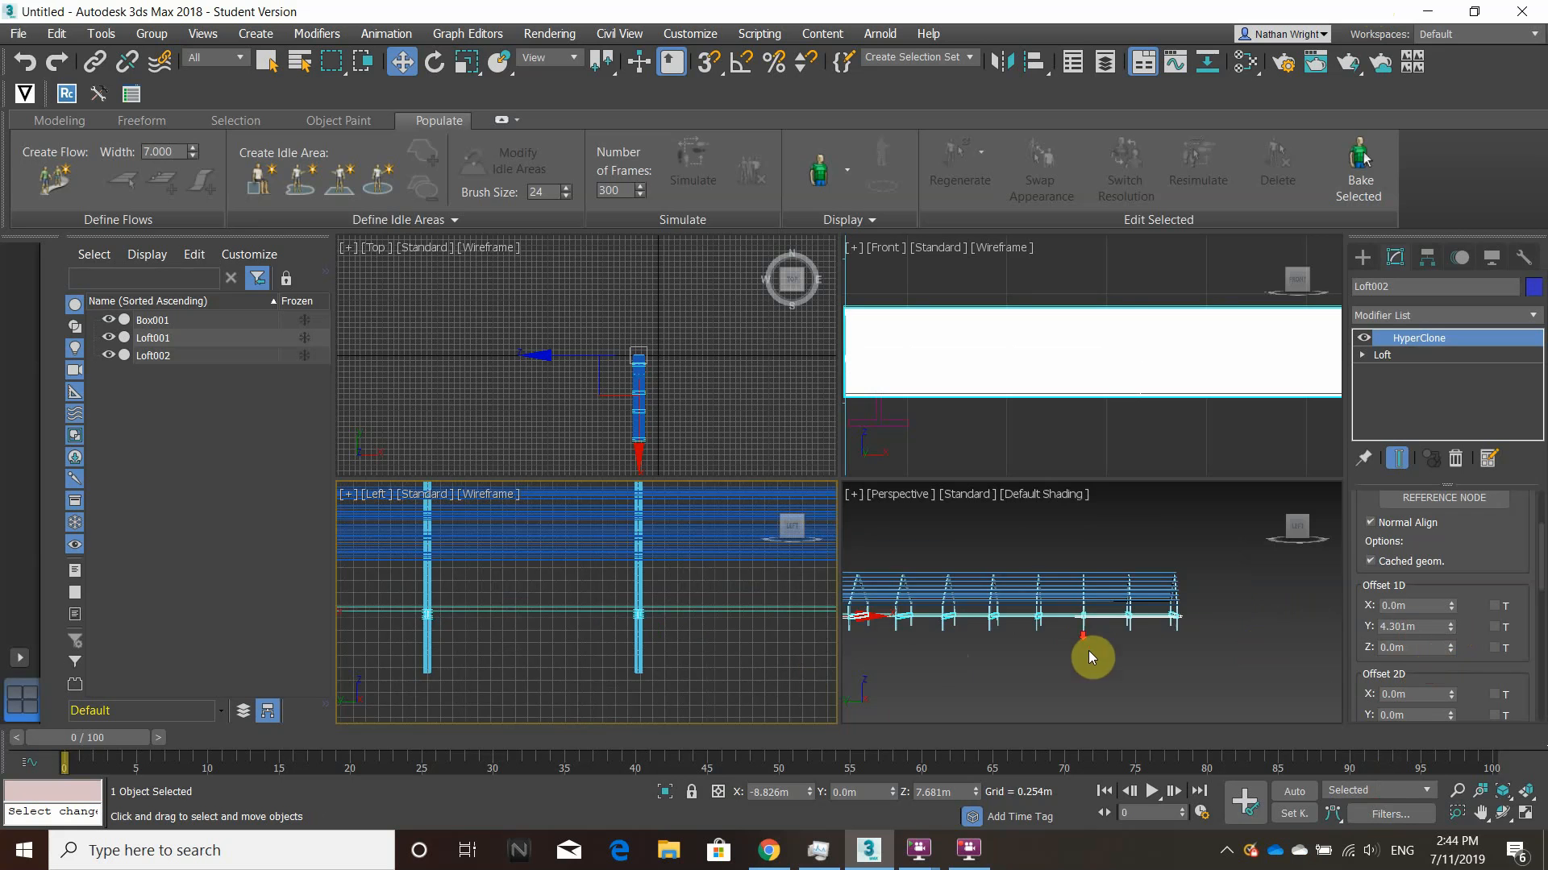
mouse_move(1128, 647)
middle_mouse_down("alt")
mouse_move(1060, 677)
mouse_move(1002, 633)
mouse_move(991, 656)
mouse_move(1124, 617)
mouse_move(1106, 592)
mouse_move(1057, 594)
mouse_move(1169, 629)
mouse_move(1116, 641)
mouse_move(1145, 691)
mouse_move(1092, 650)
middle_mouse_up("alt")
scroll(1167, 596, "down", 4)
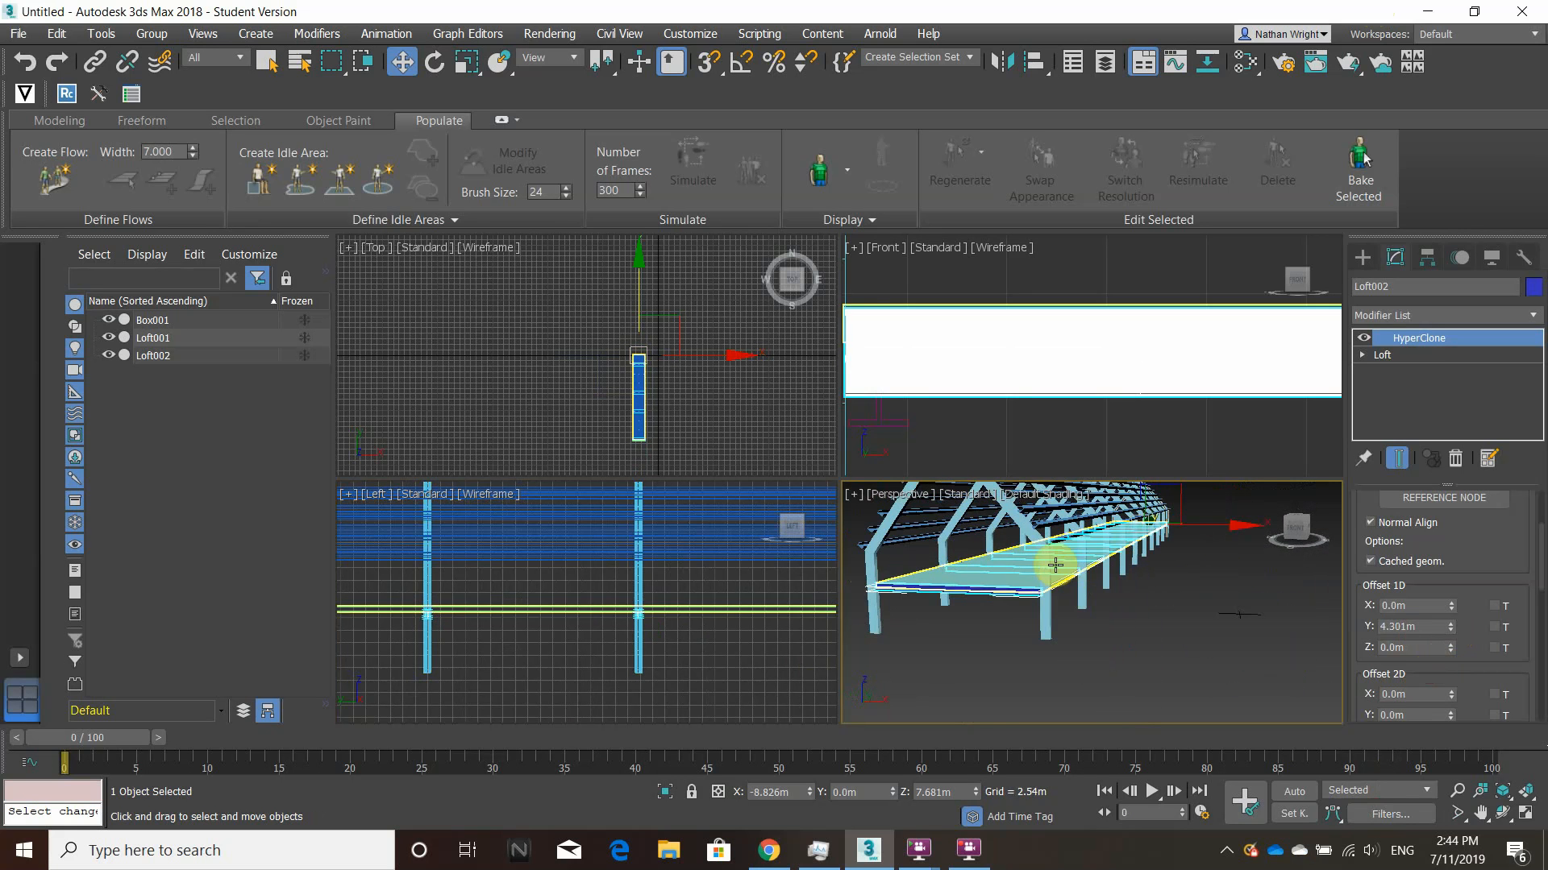
Try a wide-flange extended spline about 0.127 m long and 0.123 m wide beneath the floor beam in the Front view.
left_click(1363, 258)
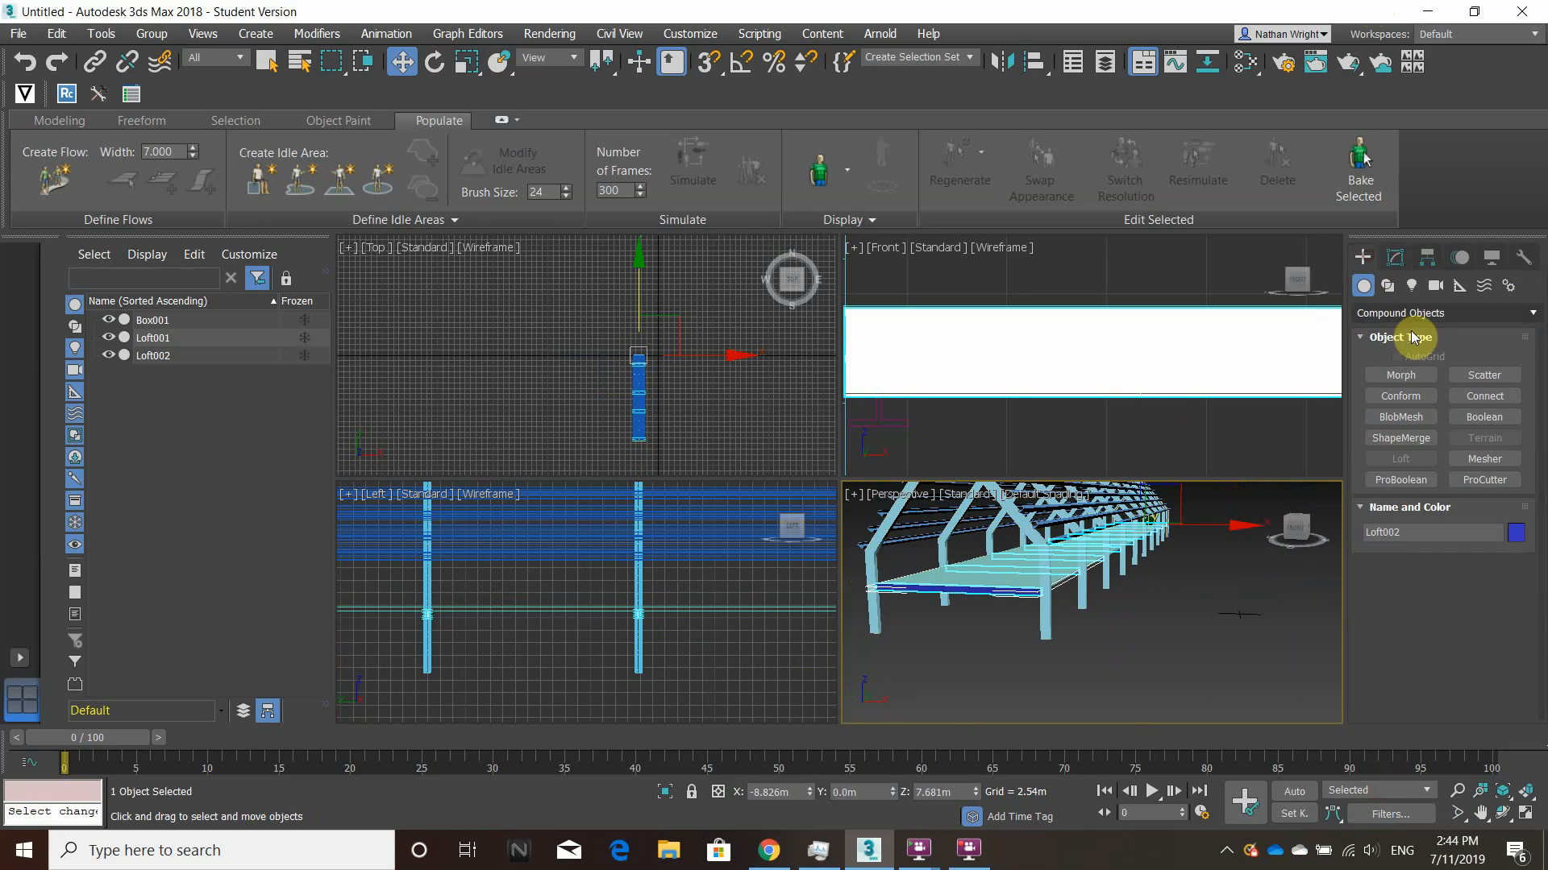
left_click(1402, 312)
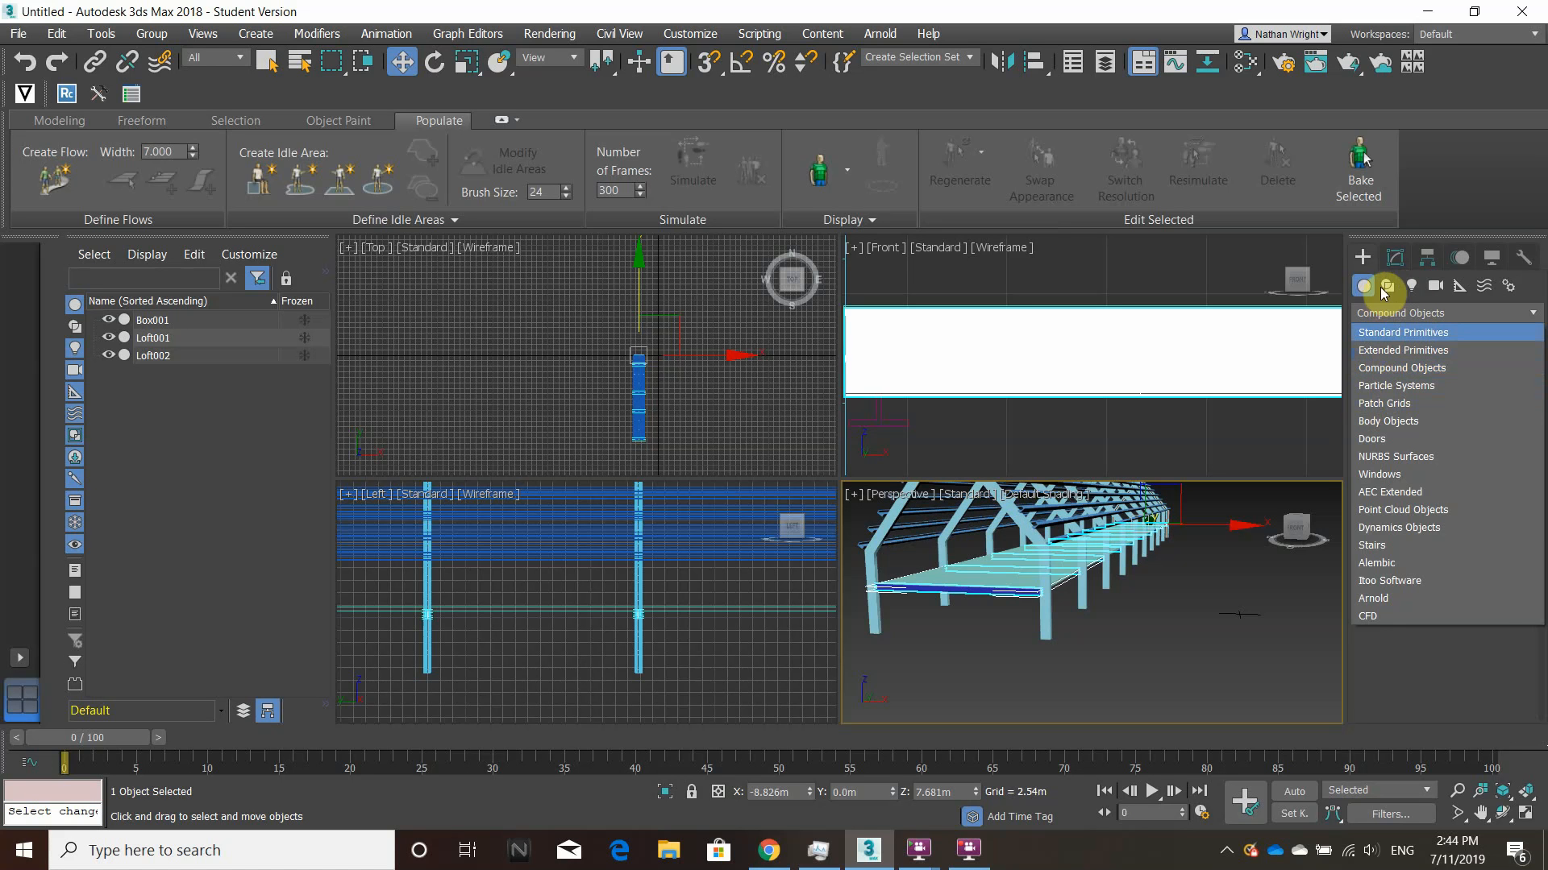
left_click(1386, 288)
left_click(1418, 312)
left_click(1406, 374)
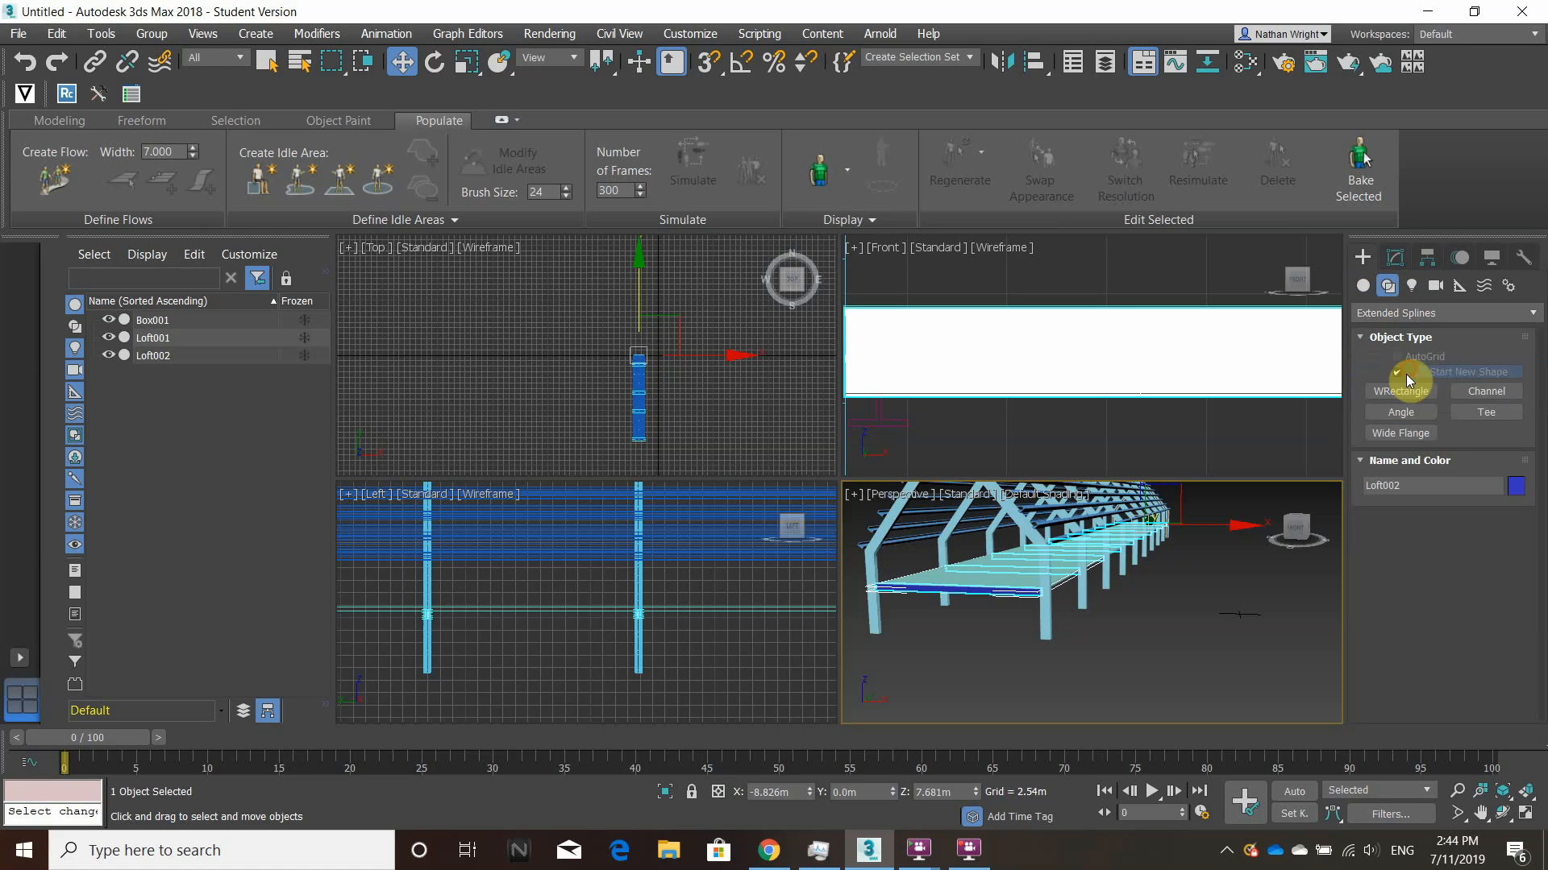
left_click(1377, 437)
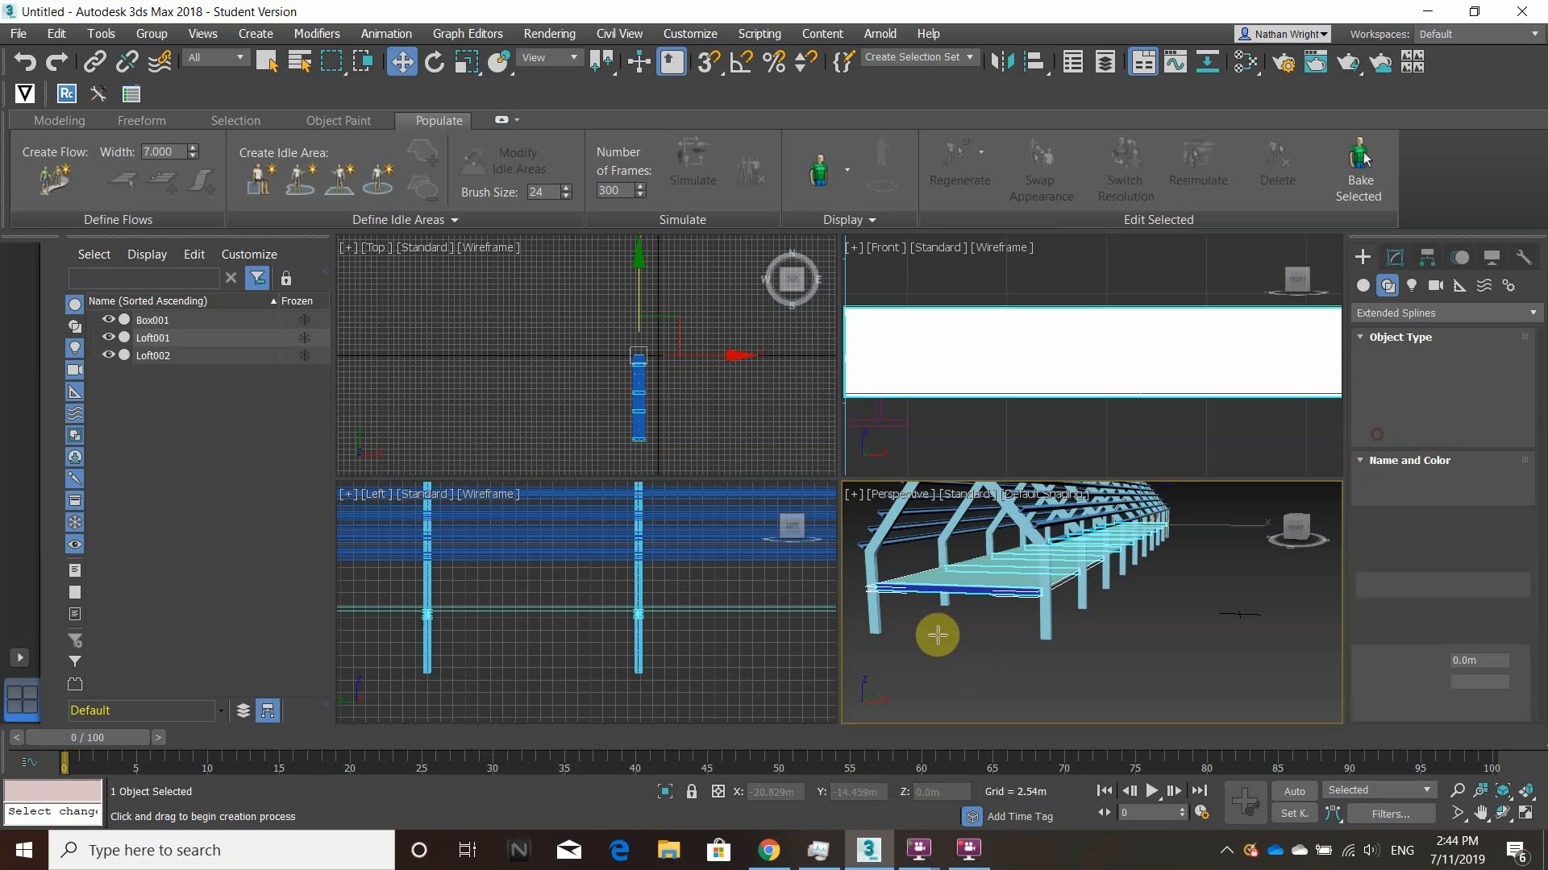
scroll(984, 500, "down", 3)
middle_click_drag(982, 416, 1005, 387)
scroll(1001, 423, "down", 3)
scroll(982, 424, "up", 3)
scroll(1005, 395, "down", 4)
scroll(1003, 396, "up", 2)
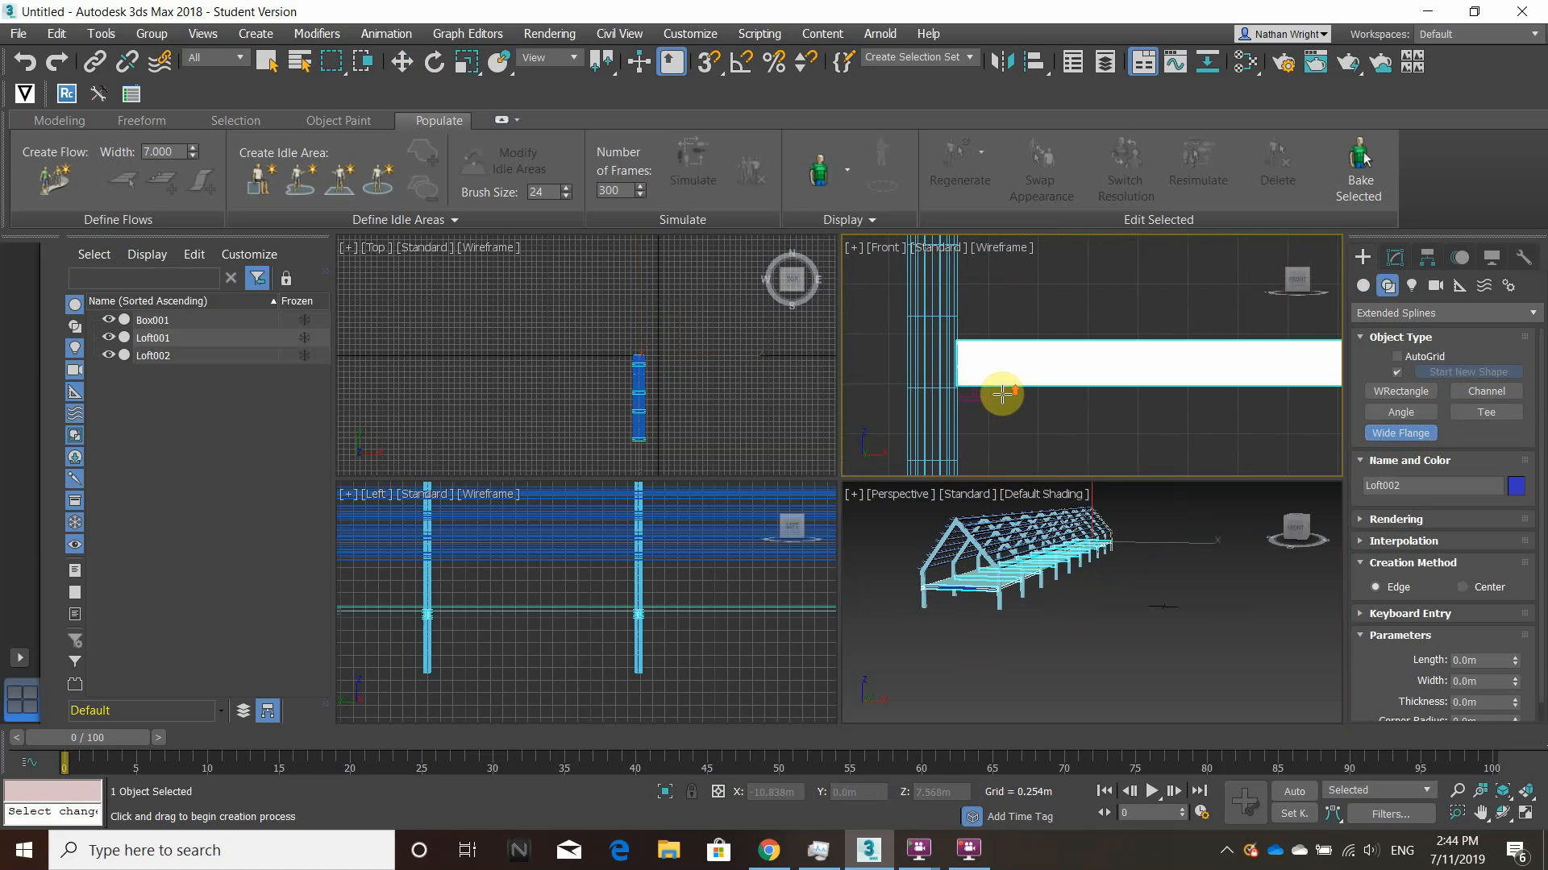
left_click_drag(992, 395, 1016, 419)
scroll(1017, 412, "up", 2)
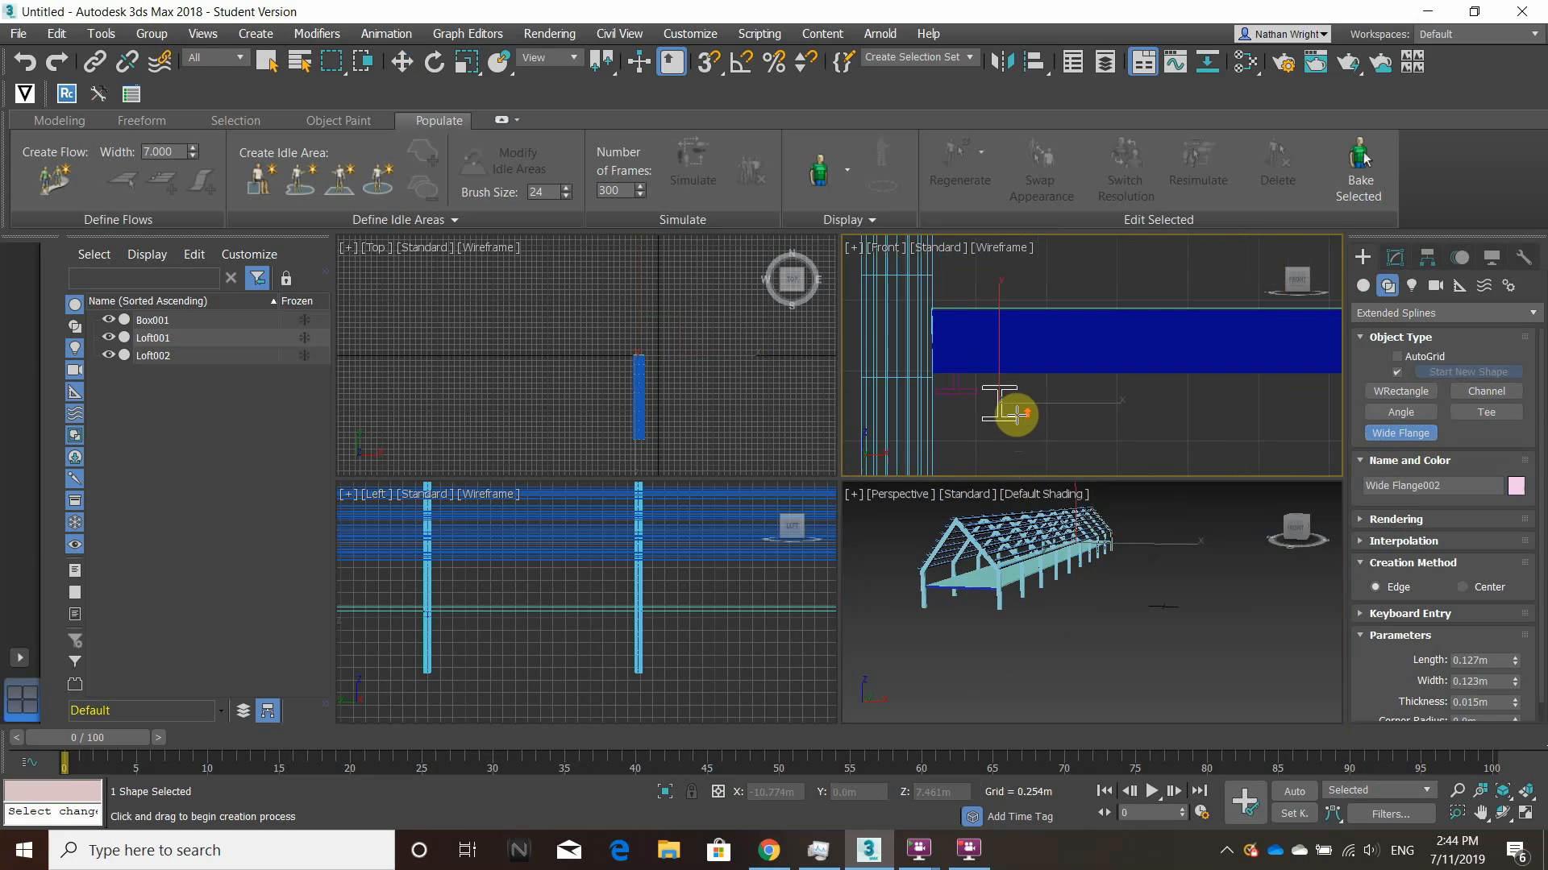
Redraw the wide-flange profile narrower, about 0.145 m long, 0.075 m wide and 0.012 m thick, in the same place.
right_click(1014, 415)
left_click_drag(990, 385, 1009, 432)
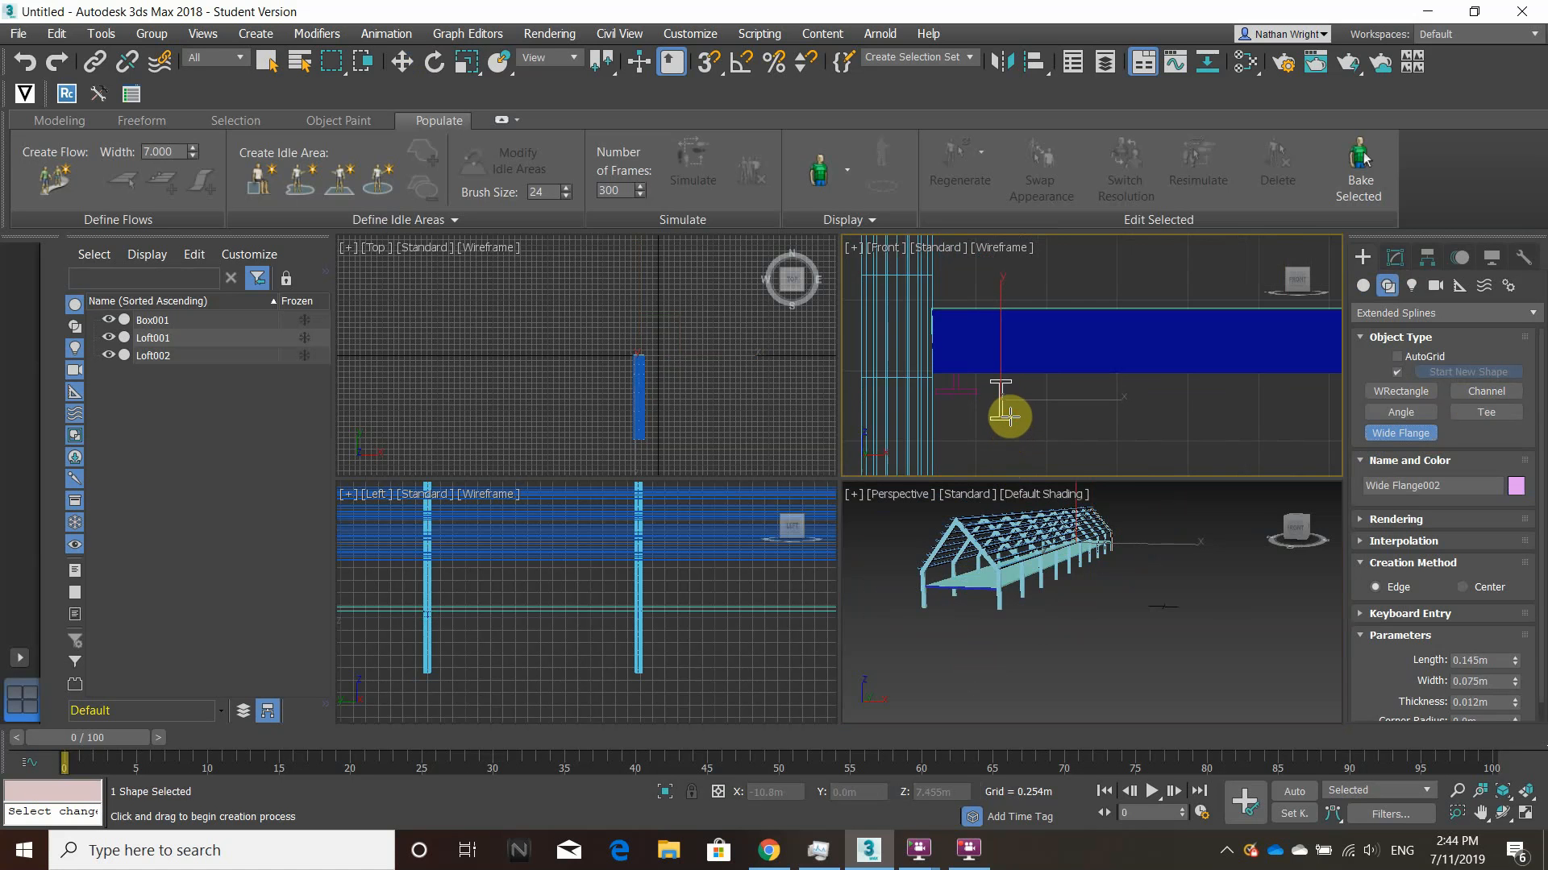
scroll(1044, 404, "up", 2)
right_click(1045, 435)
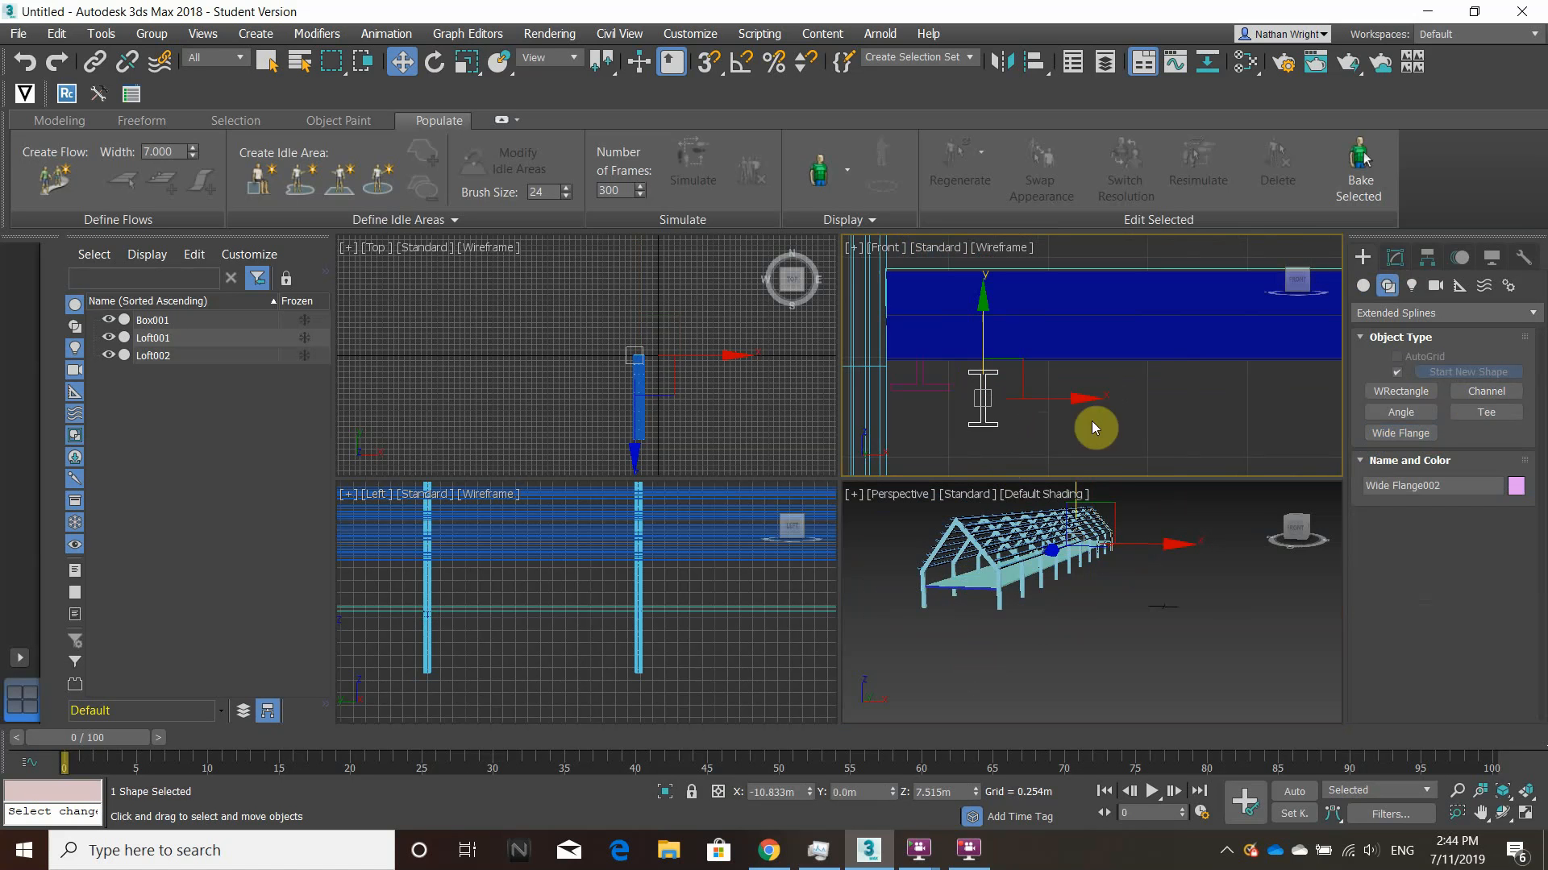
Add a HyperClone modifier to the new wide-flange profile with six first-direction clones.
left_click(1398, 256)
left_click(1416, 318)
type("hy")
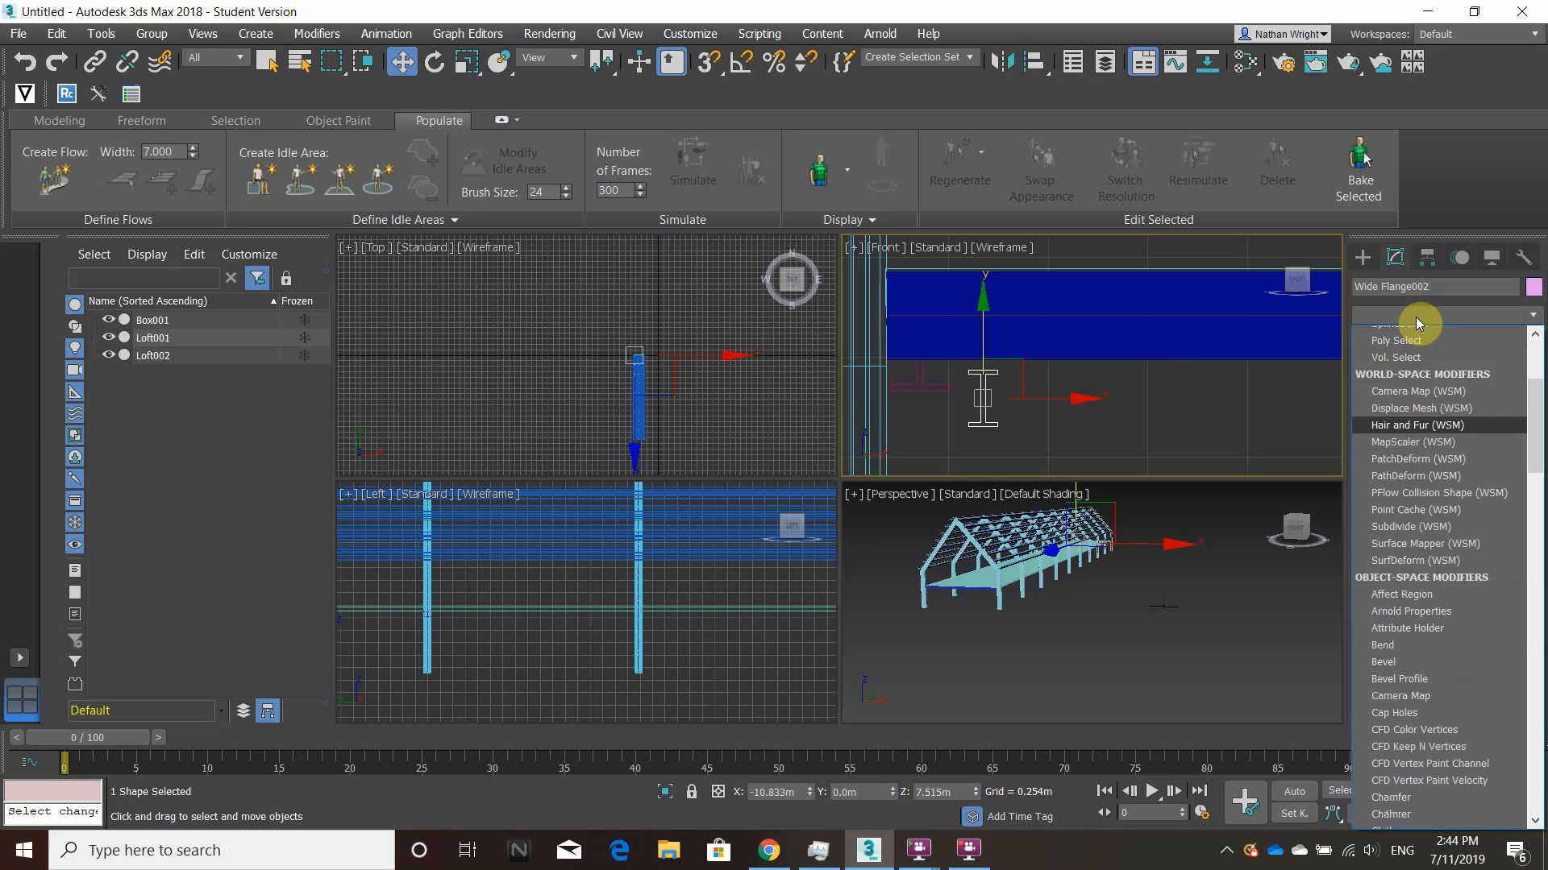
left_click(1383, 334)
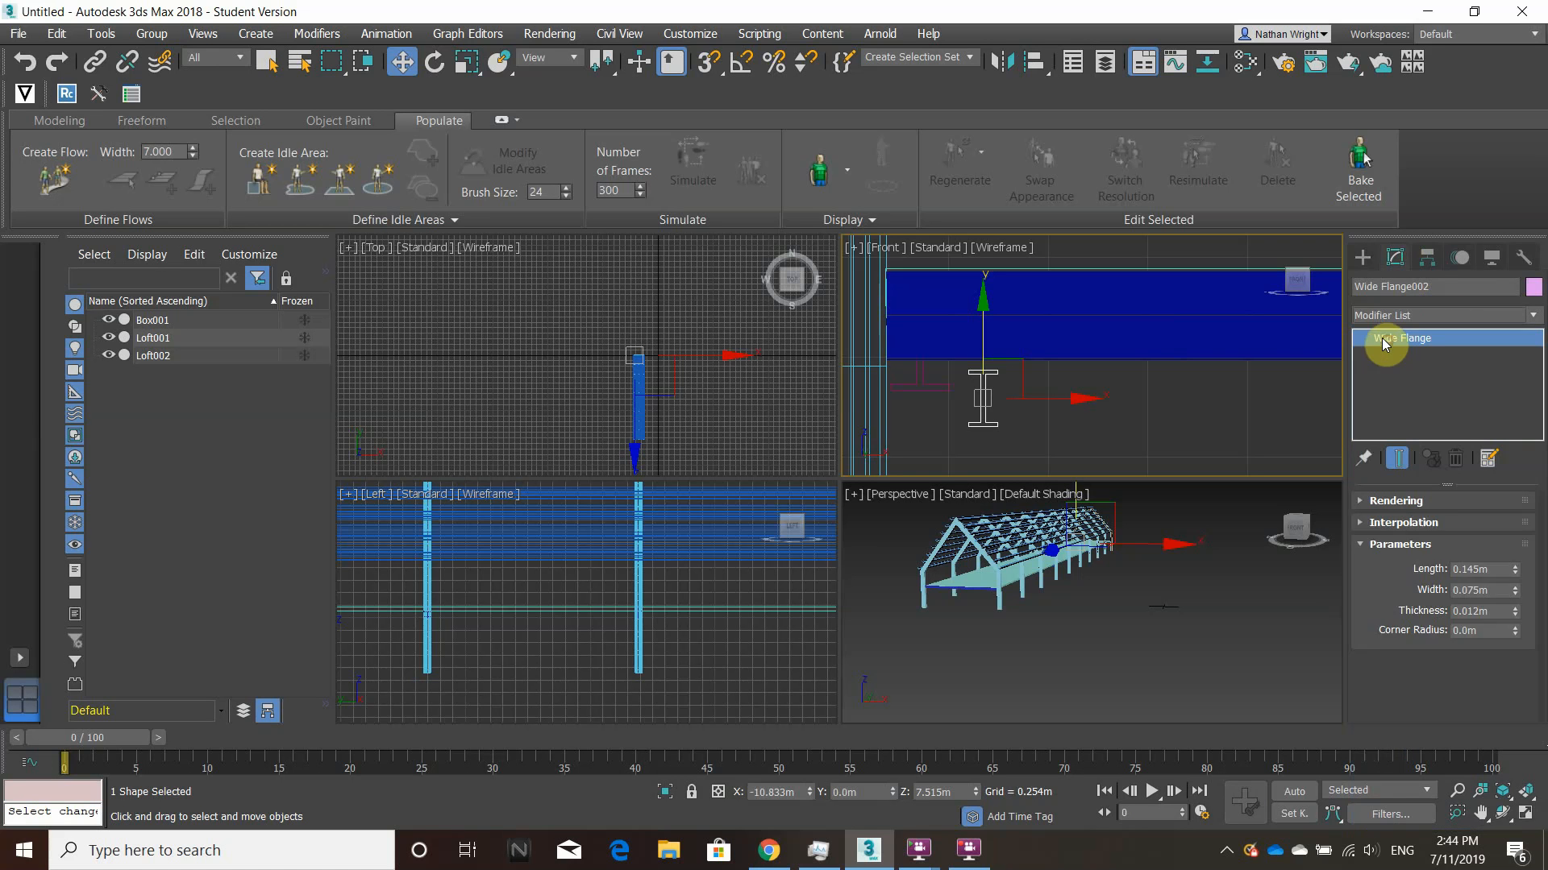
scroll(1081, 408, "down", 6)
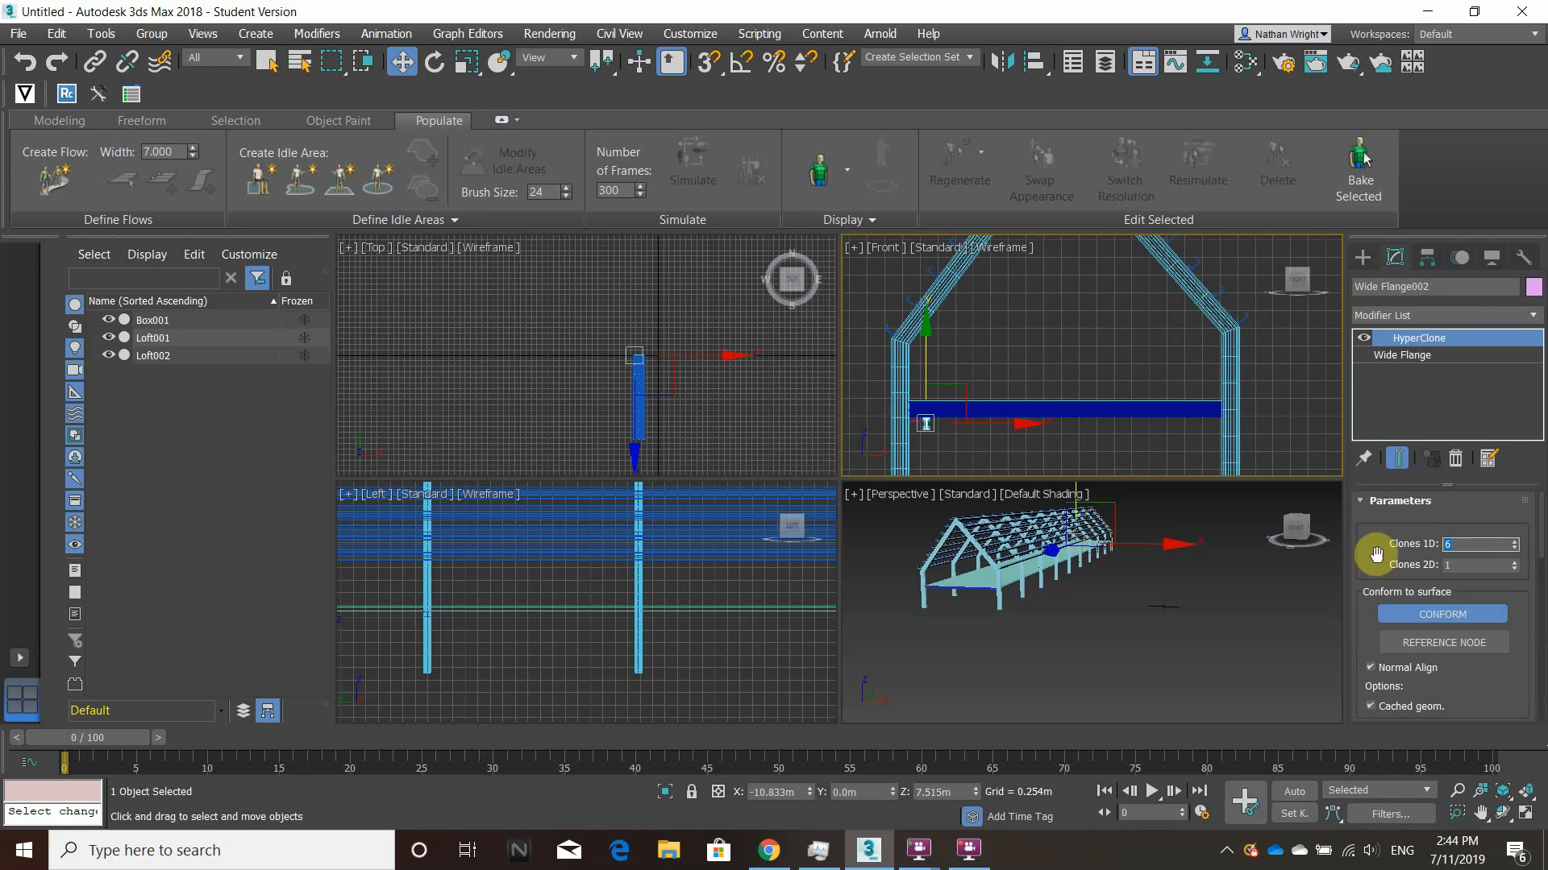
Set the wide-flange clones' Offset 1D X to about -0.81 m to spread them across the frame width.
scroll(1424, 686, "down", 2)
left_click_drag(1451, 654, 1443, 770)
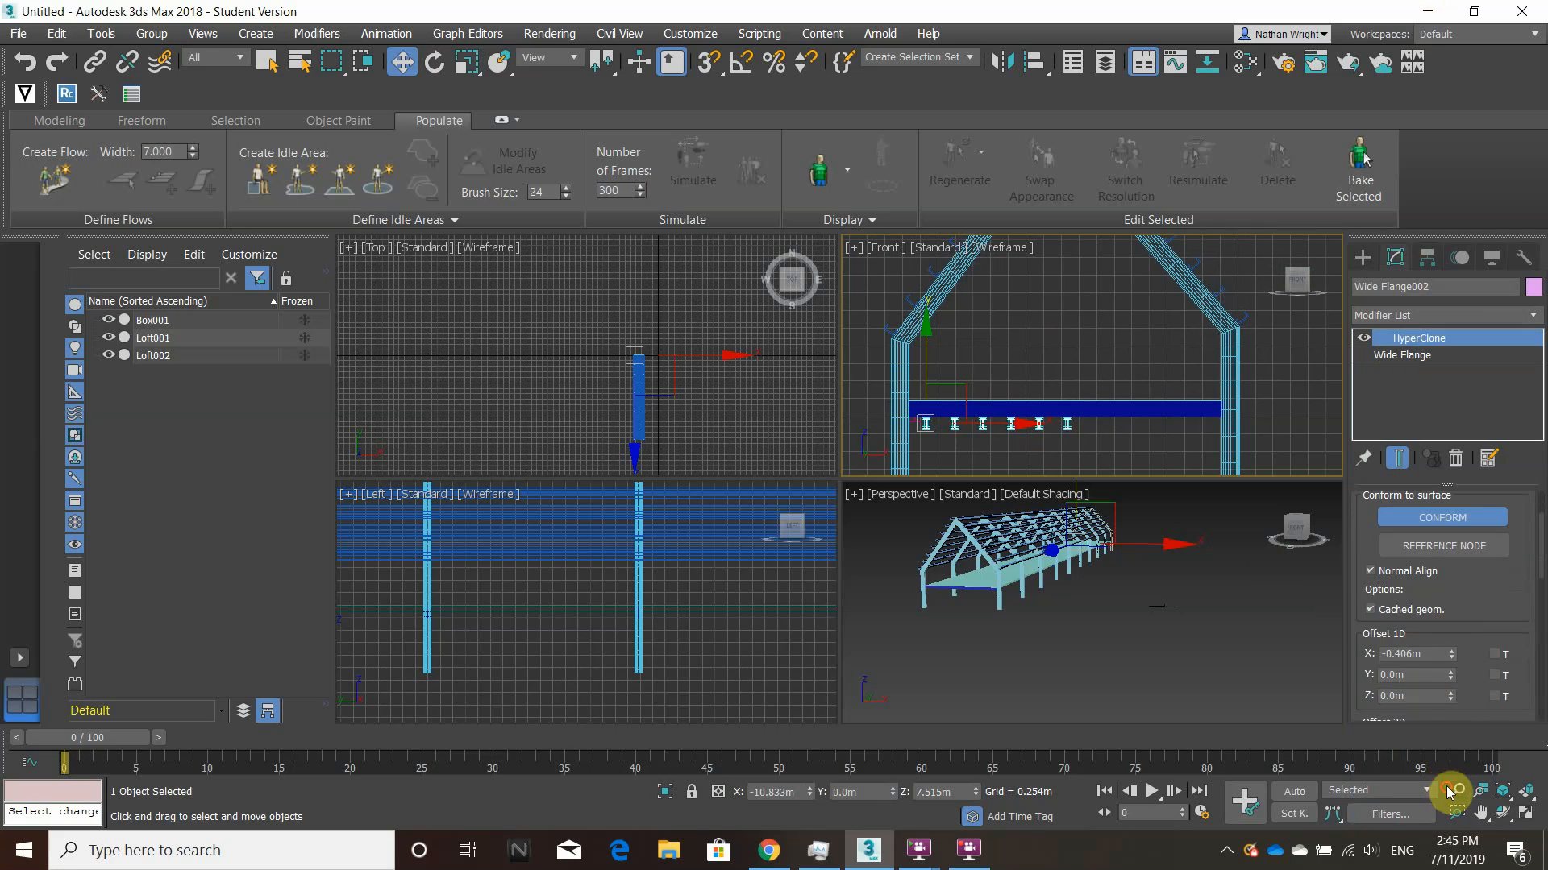
left_click_drag(1451, 649, 1449, 760)
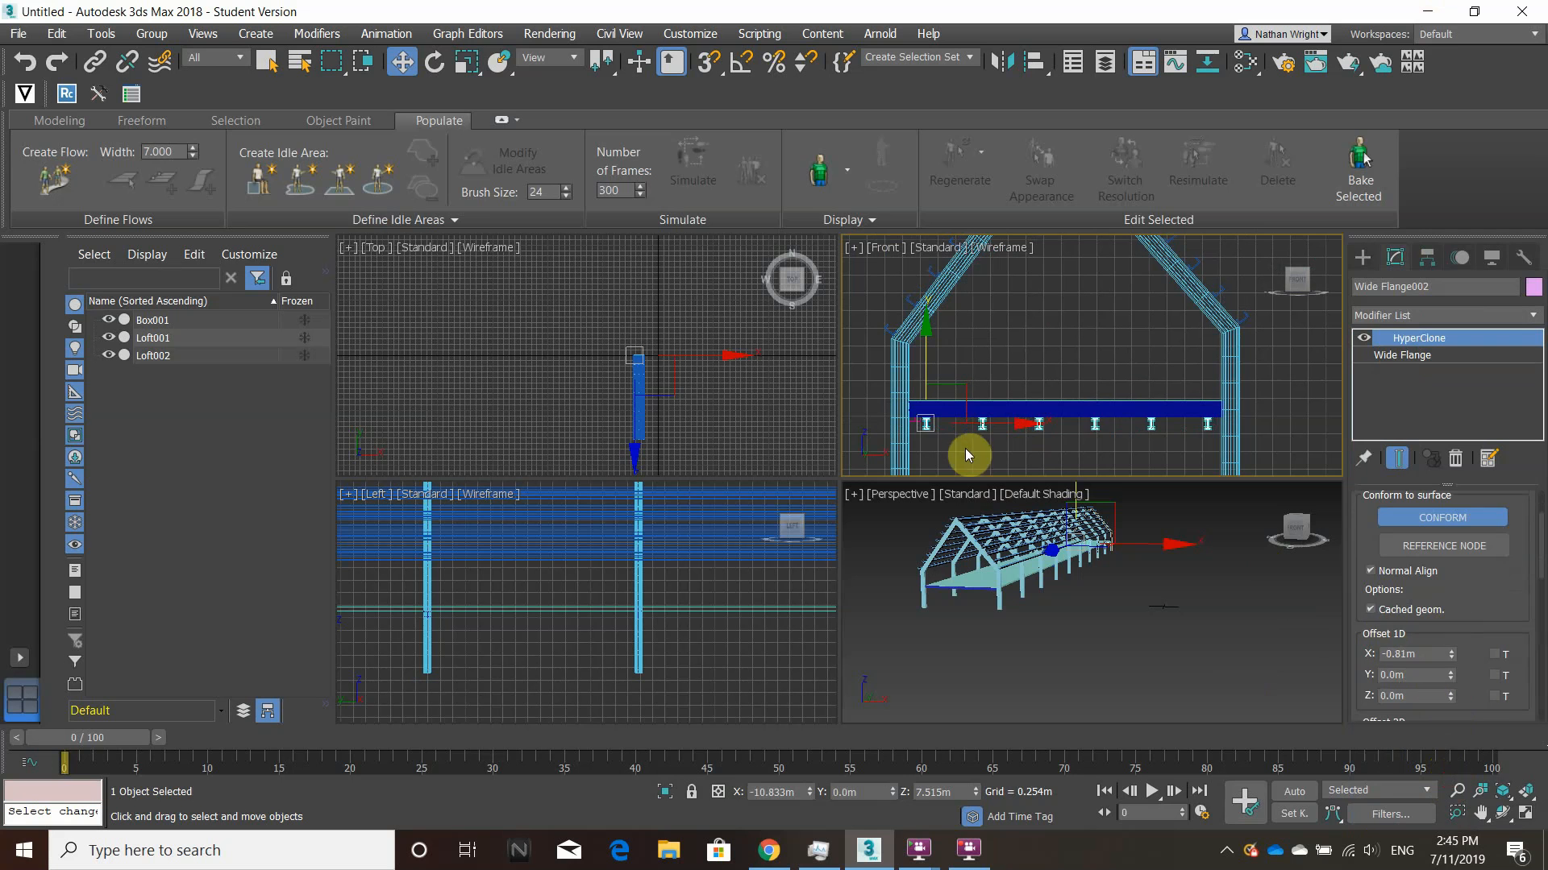
Move the cloned profiles slightly along X to -10.864 m and raise them to Z 7.716 m, within the floor beam's depth.
left_click(999, 452)
left_click(1047, 425)
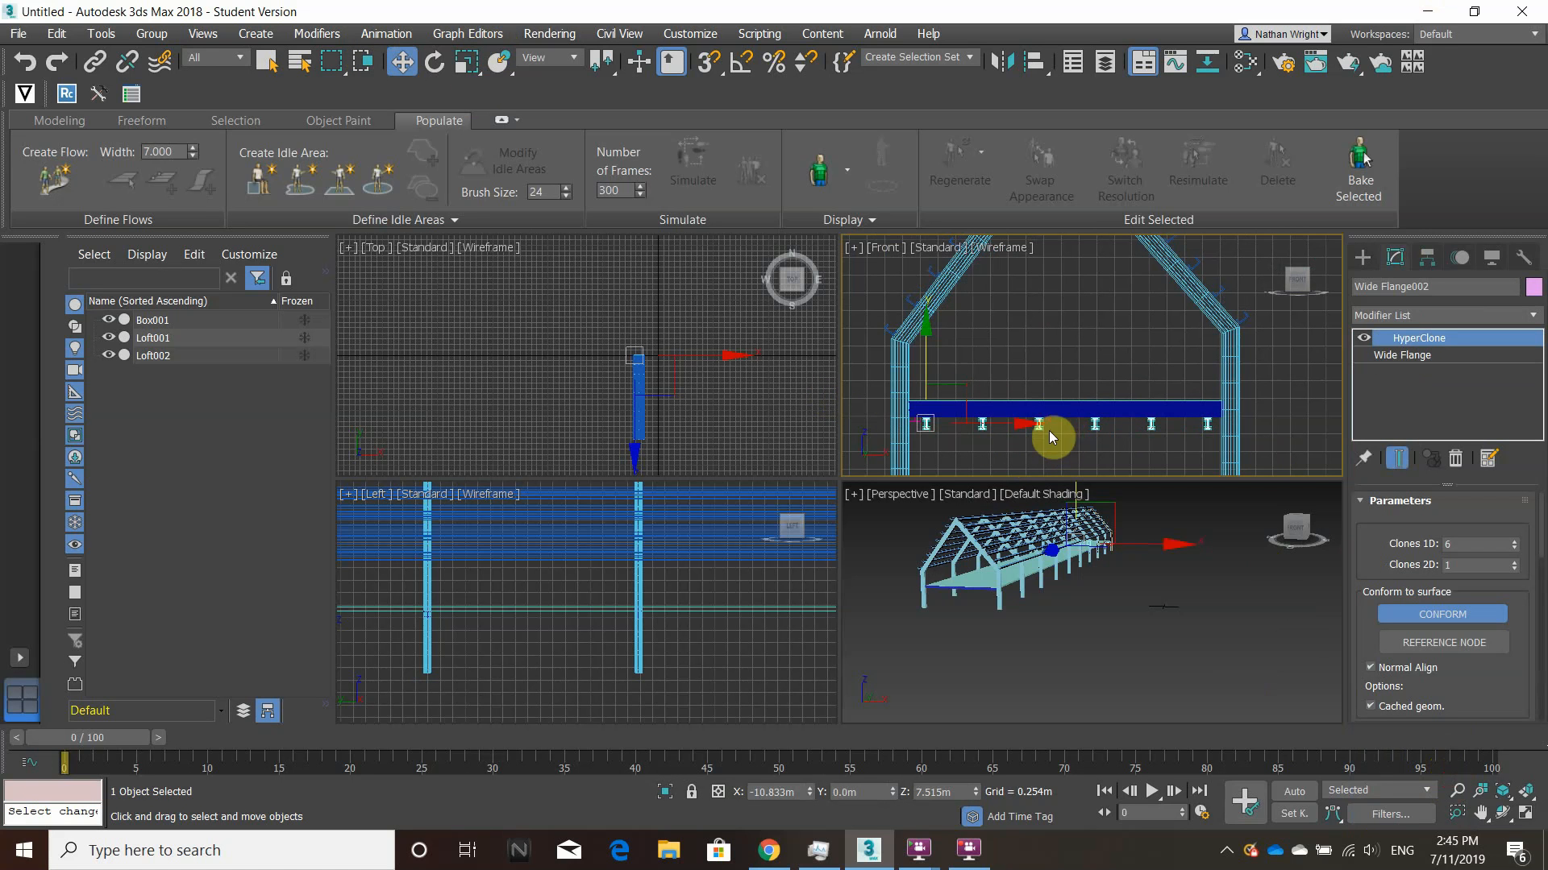
left_click_drag(1051, 437, 1020, 427)
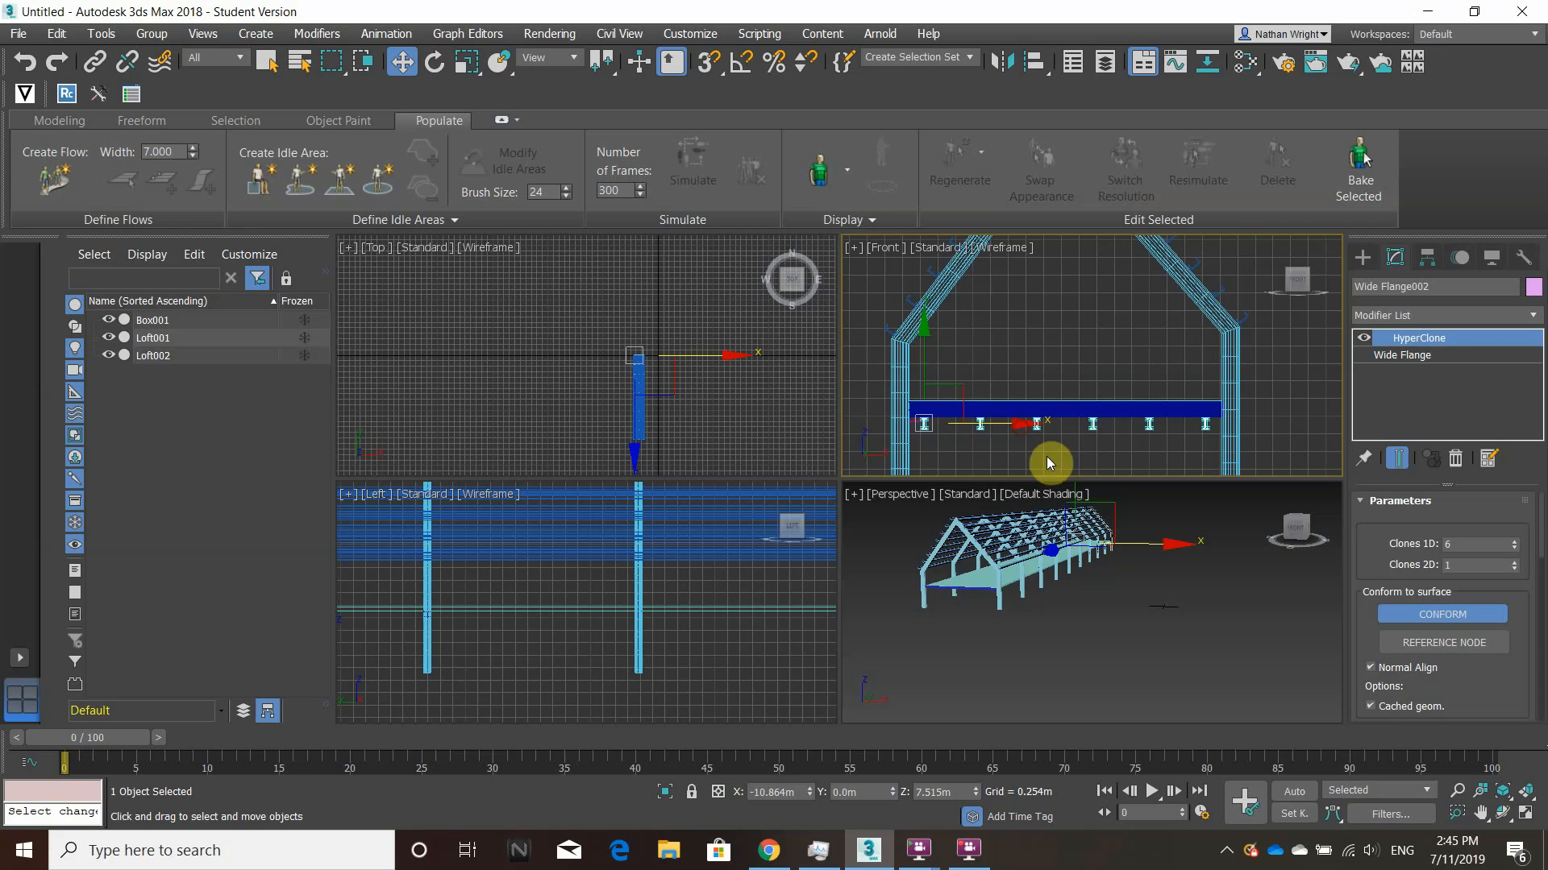
left_click_drag(923, 363, 928, 308)
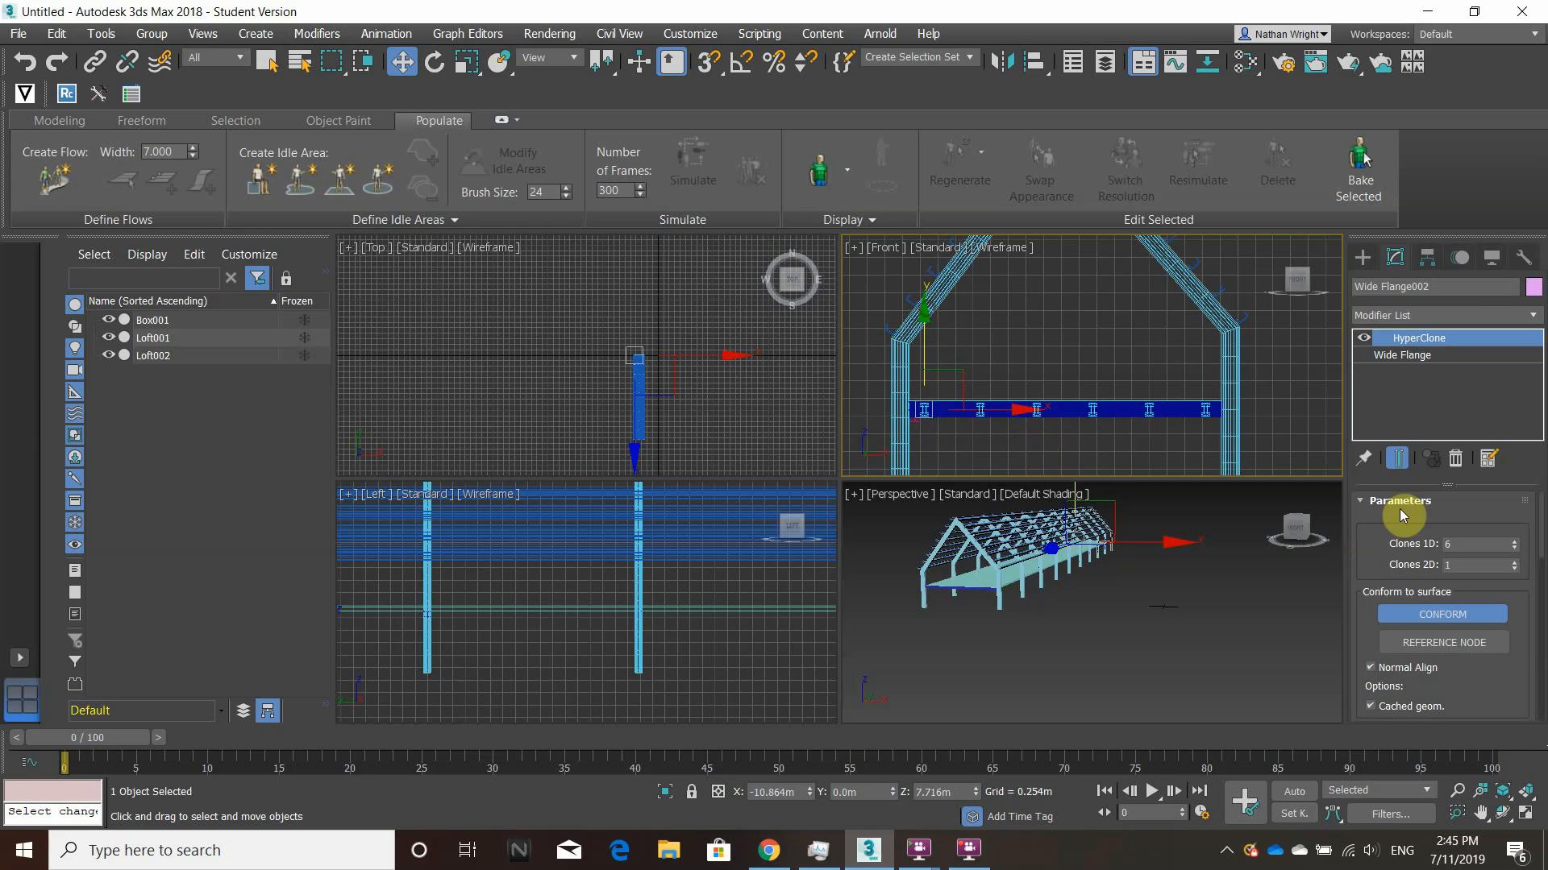
Insert an Extrude modifier between Wide Flange and HyperClone and extrude the profiles about 38.934 m along the building's length.
left_click(1418, 360)
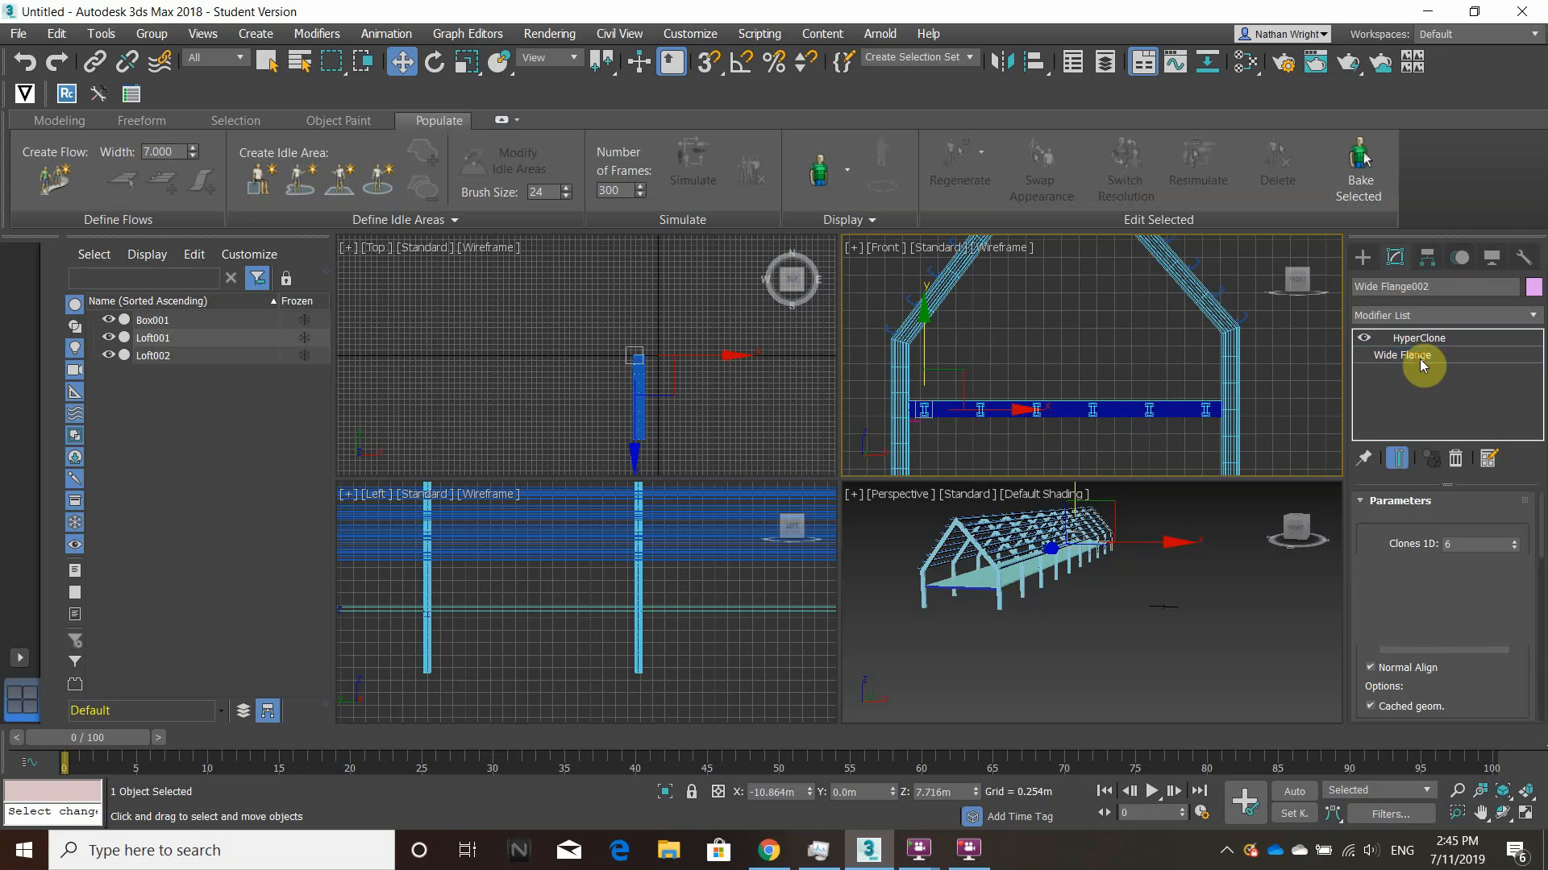
left_click(1388, 316)
type("ex")
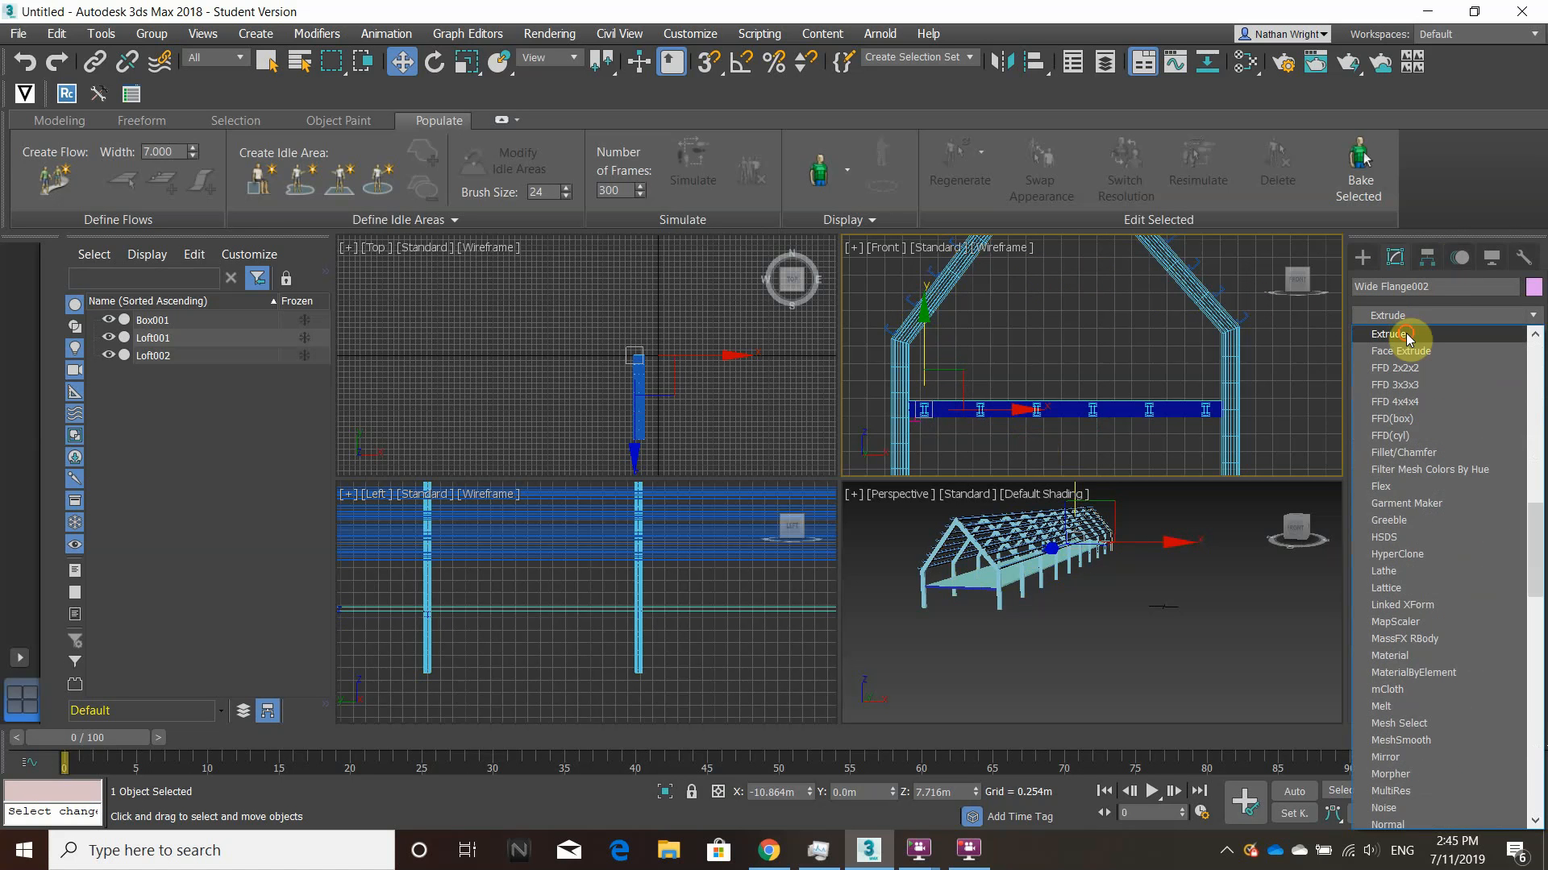
left_click(1406, 333)
middle_click_drag(1101, 631, 1230, 616, "alt")
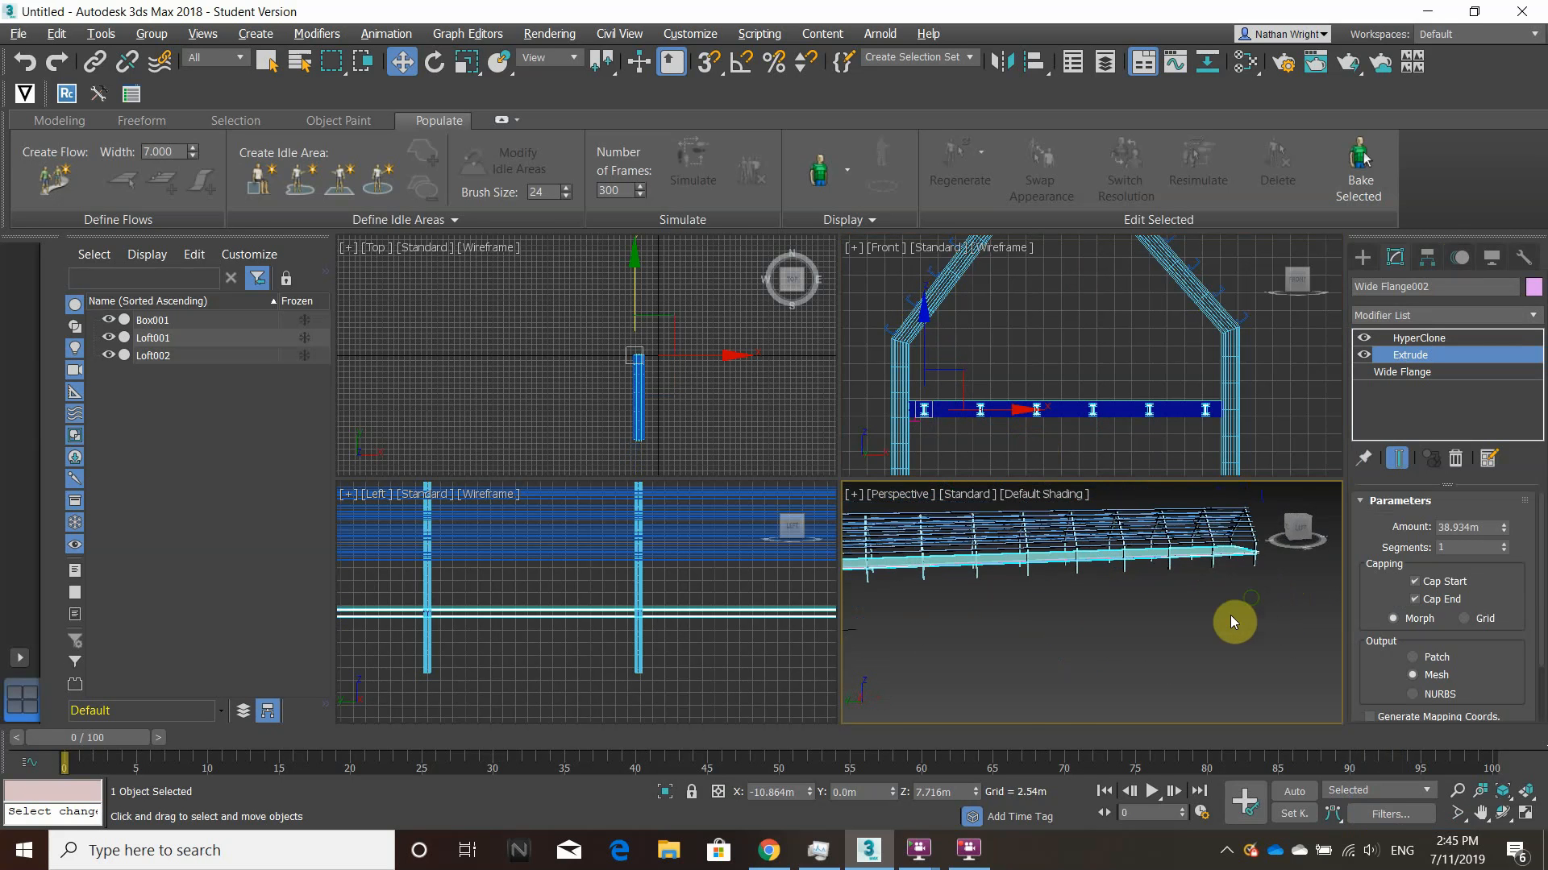
Examine the extruded longitudinal floor beams against the slab and frames from several angles in Perspective.
left_click(1214, 645)
scroll(1201, 671, "down", 3)
middle_click_drag(1176, 674, 1071, 701, "alt")
scroll(1090, 652, "up", 3)
left_click(1039, 645)
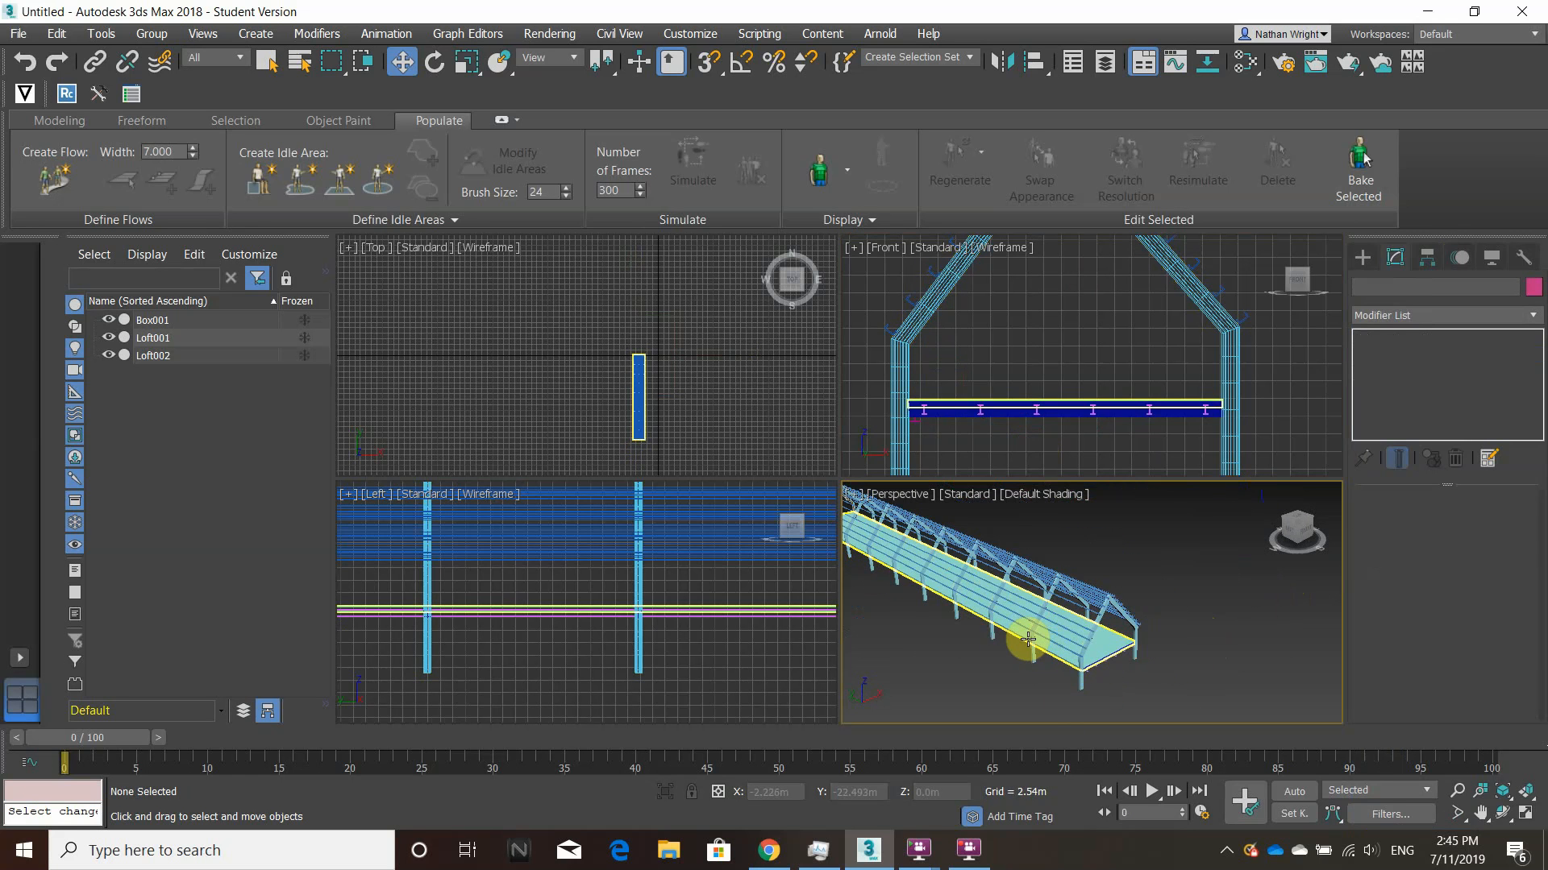
scroll(1048, 649, "down", 3)
left_click(1056, 651)
middle_click_drag(1056, 651, 1113, 682, "alt")
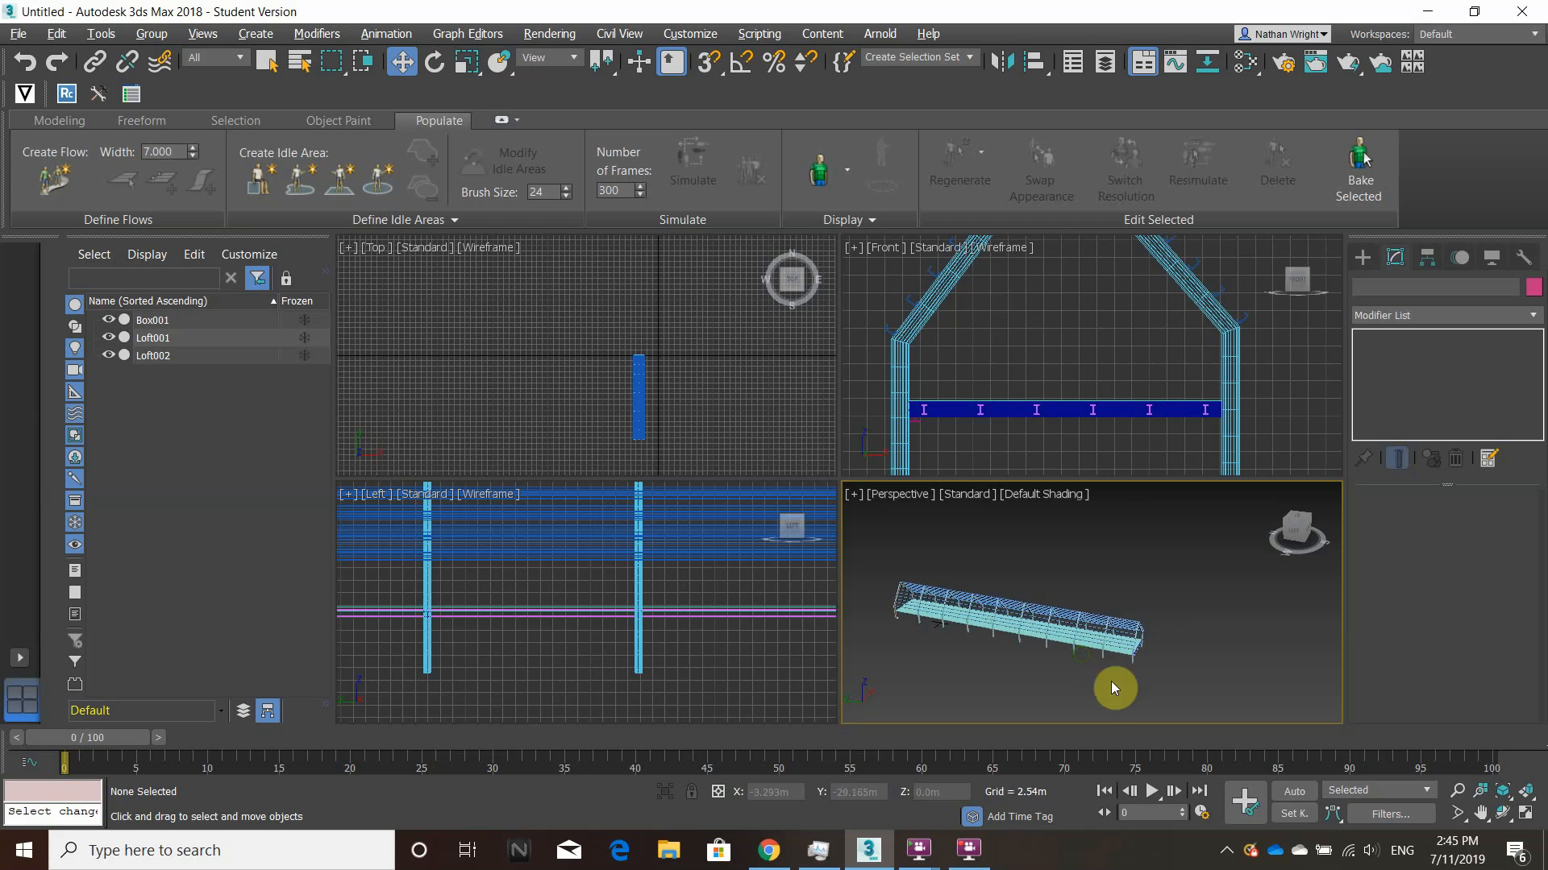
scroll(1113, 682, "up", 3)
scroll(653, 609, "down", 4)
scroll(653, 609, "up", 4)
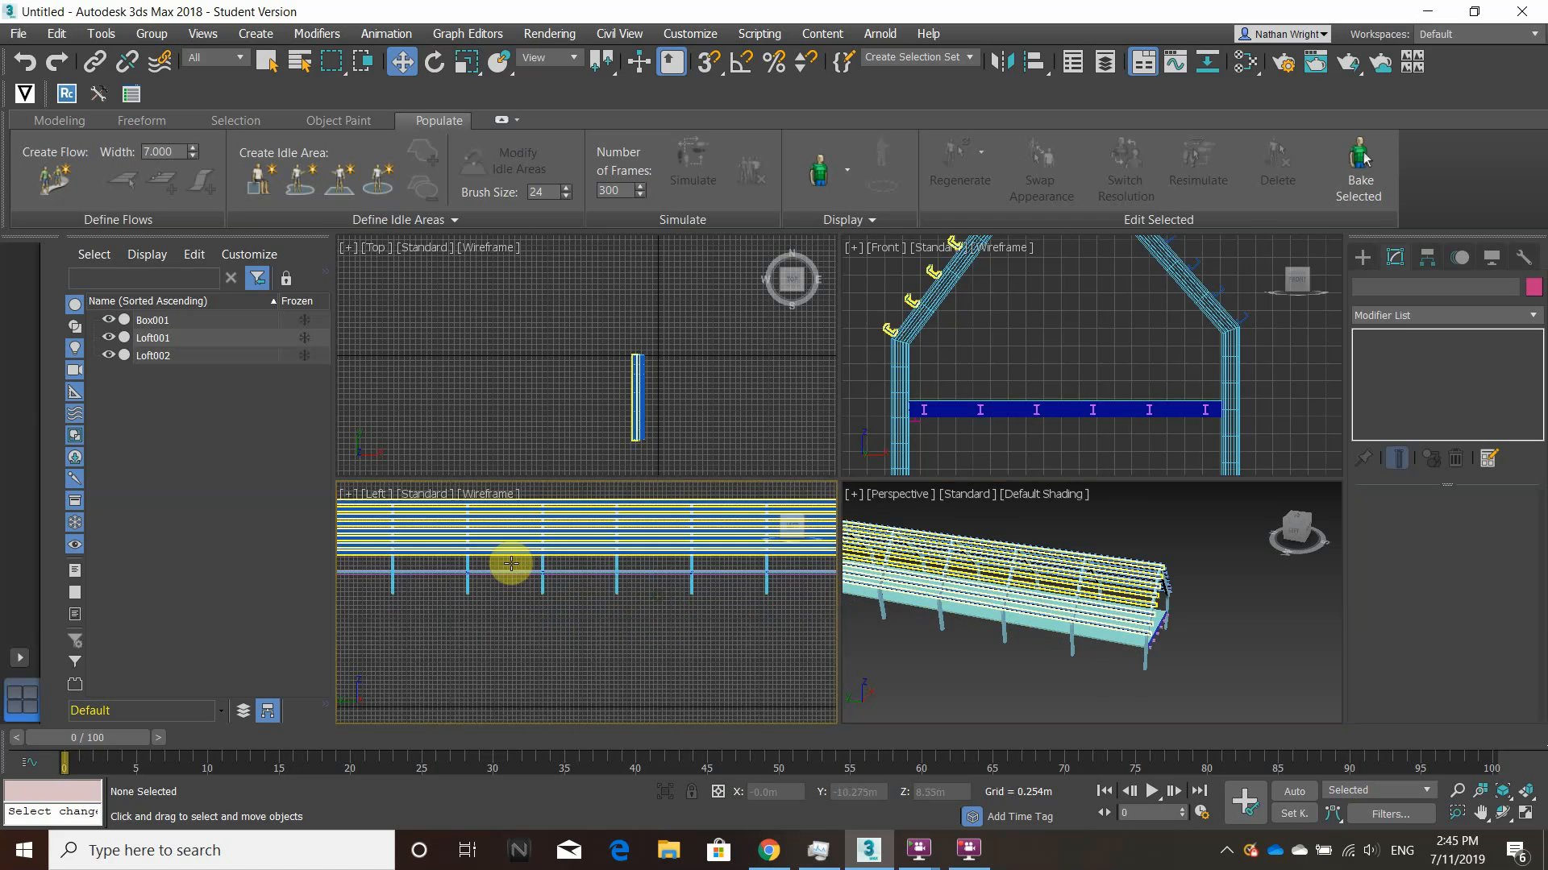
Draw a diagonal brace line in the Left view from the second-to-last column's base to the end column's upper part.
scroll(656, 638, "up", 3)
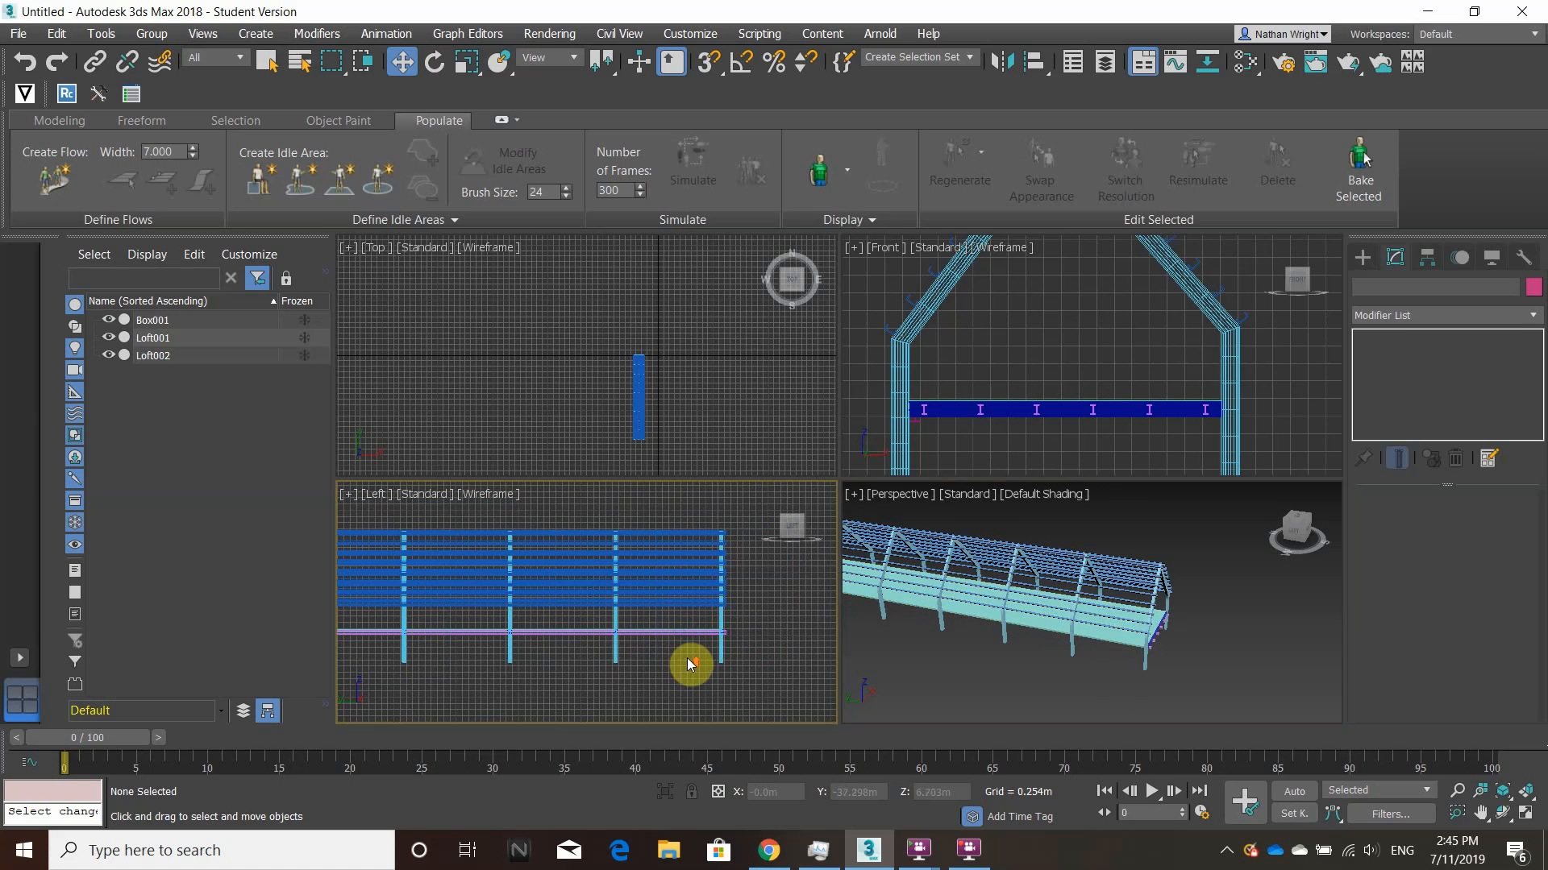
left_click(1362, 257)
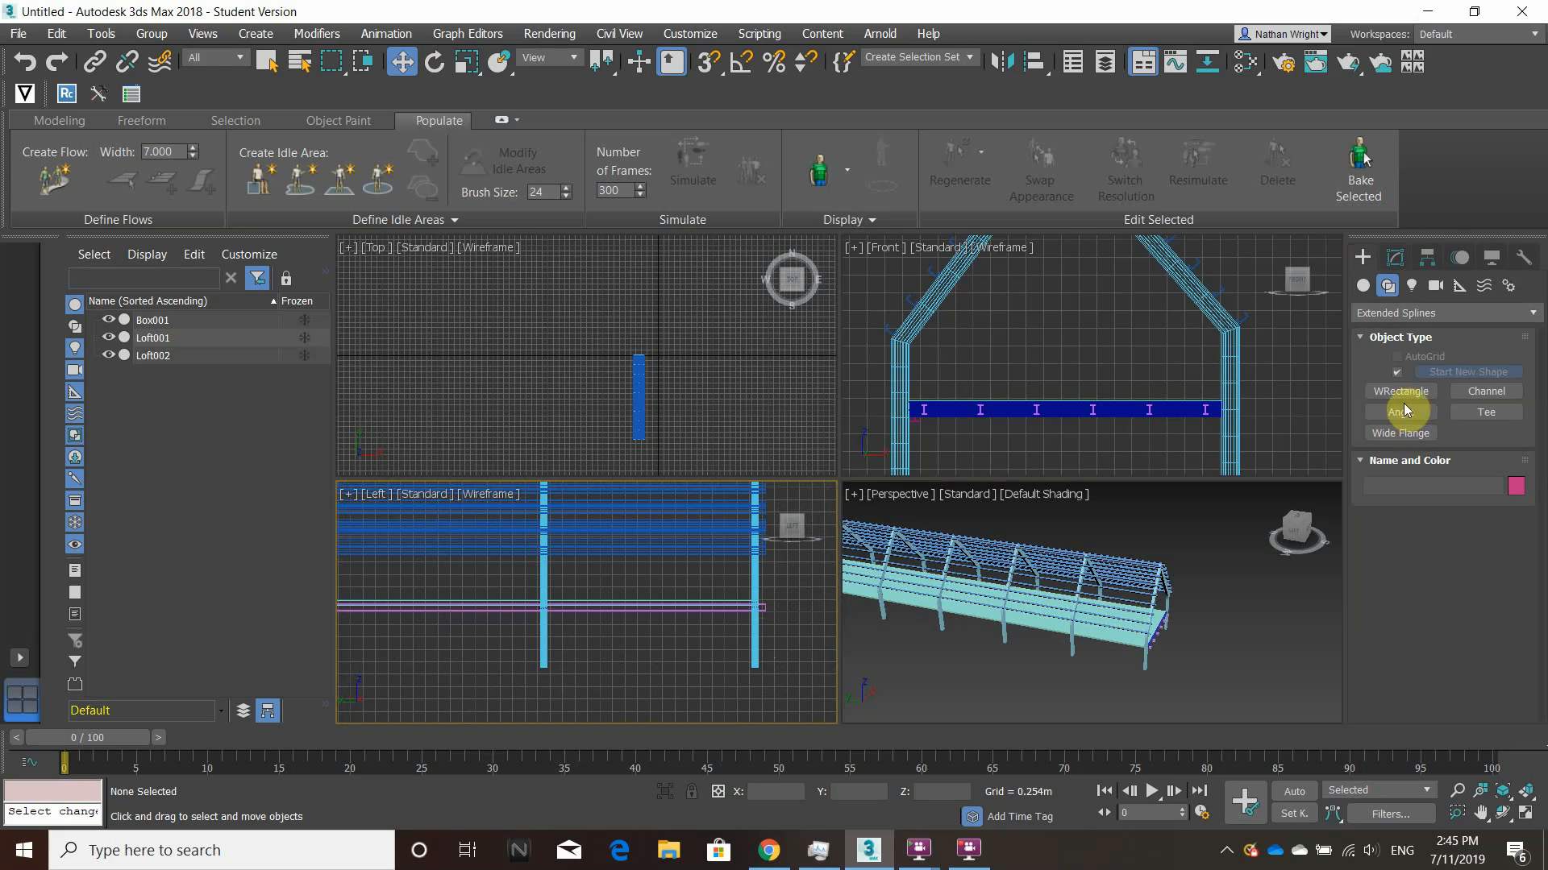
left_click(1363, 287)
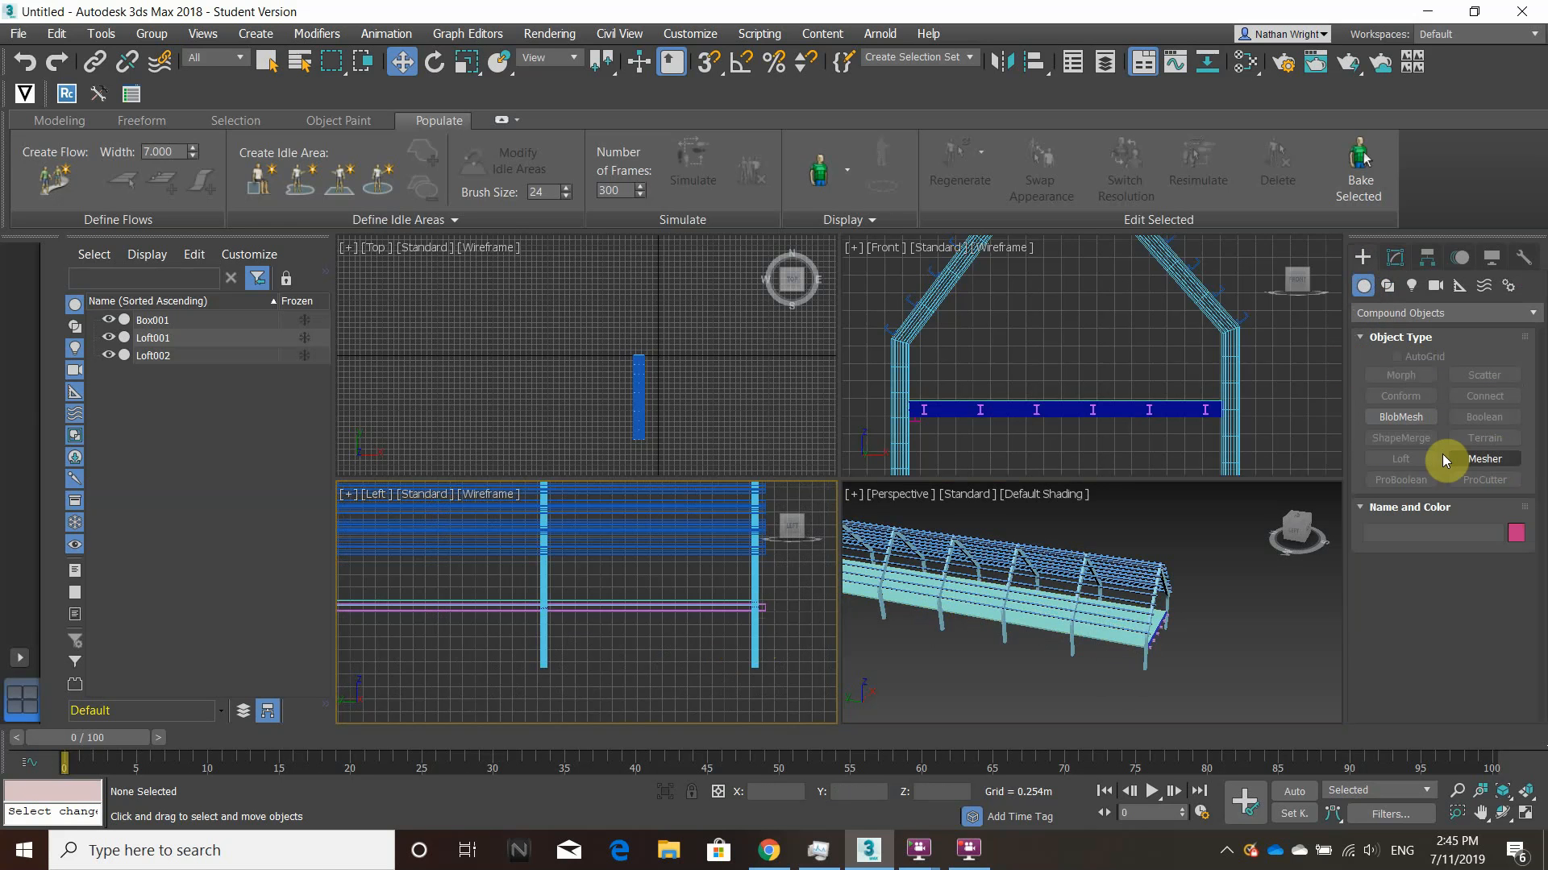
left_click(1387, 285)
left_click(1418, 313)
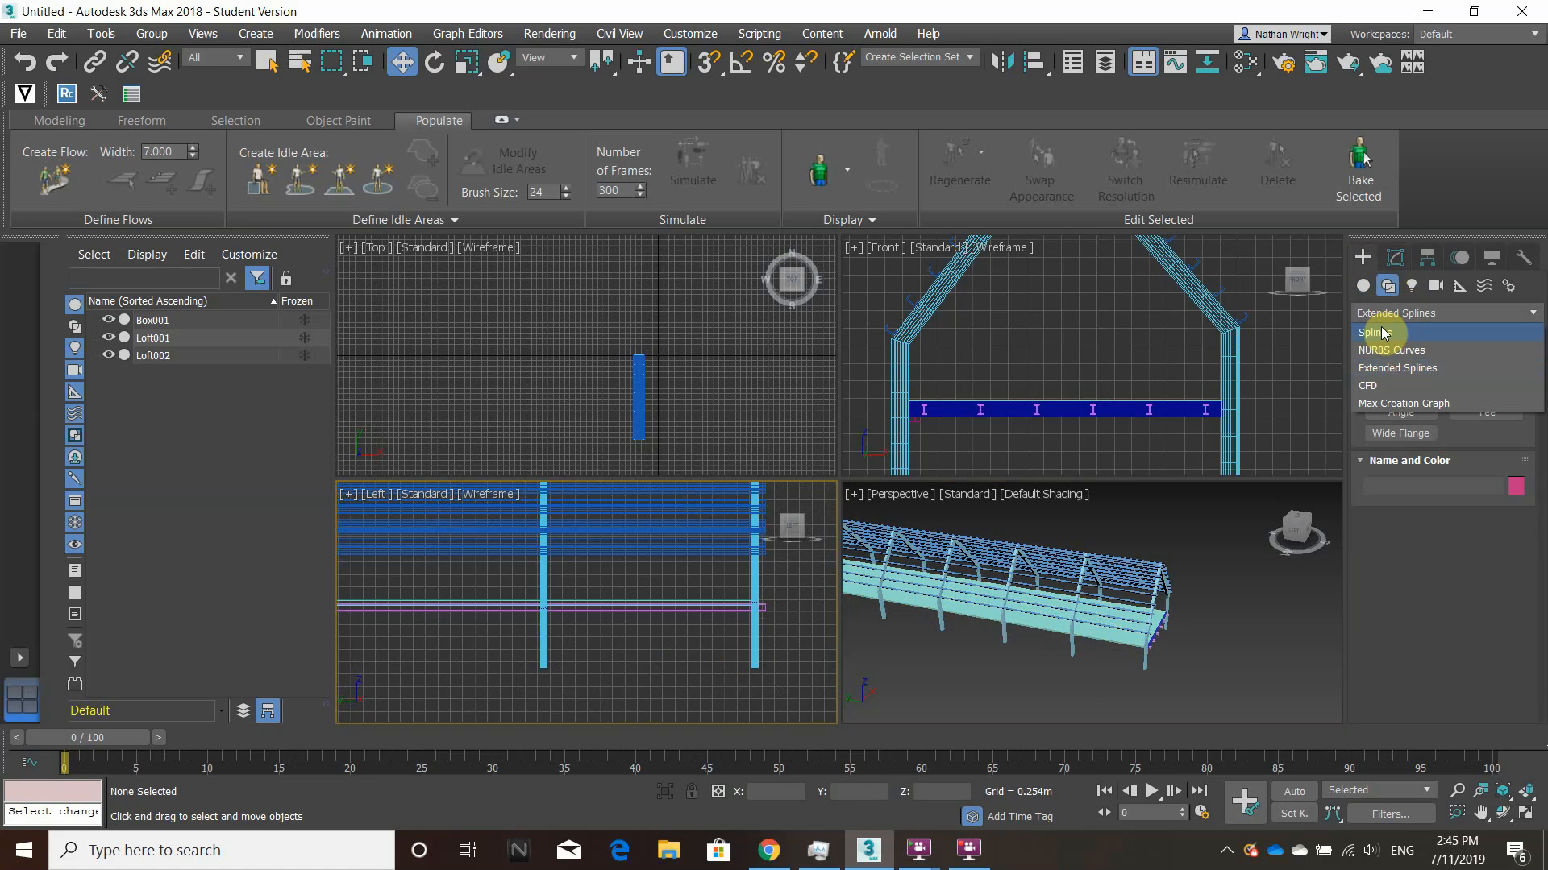
left_click(1382, 332)
left_click(1399, 393)
scroll(525, 680, "up", 3)
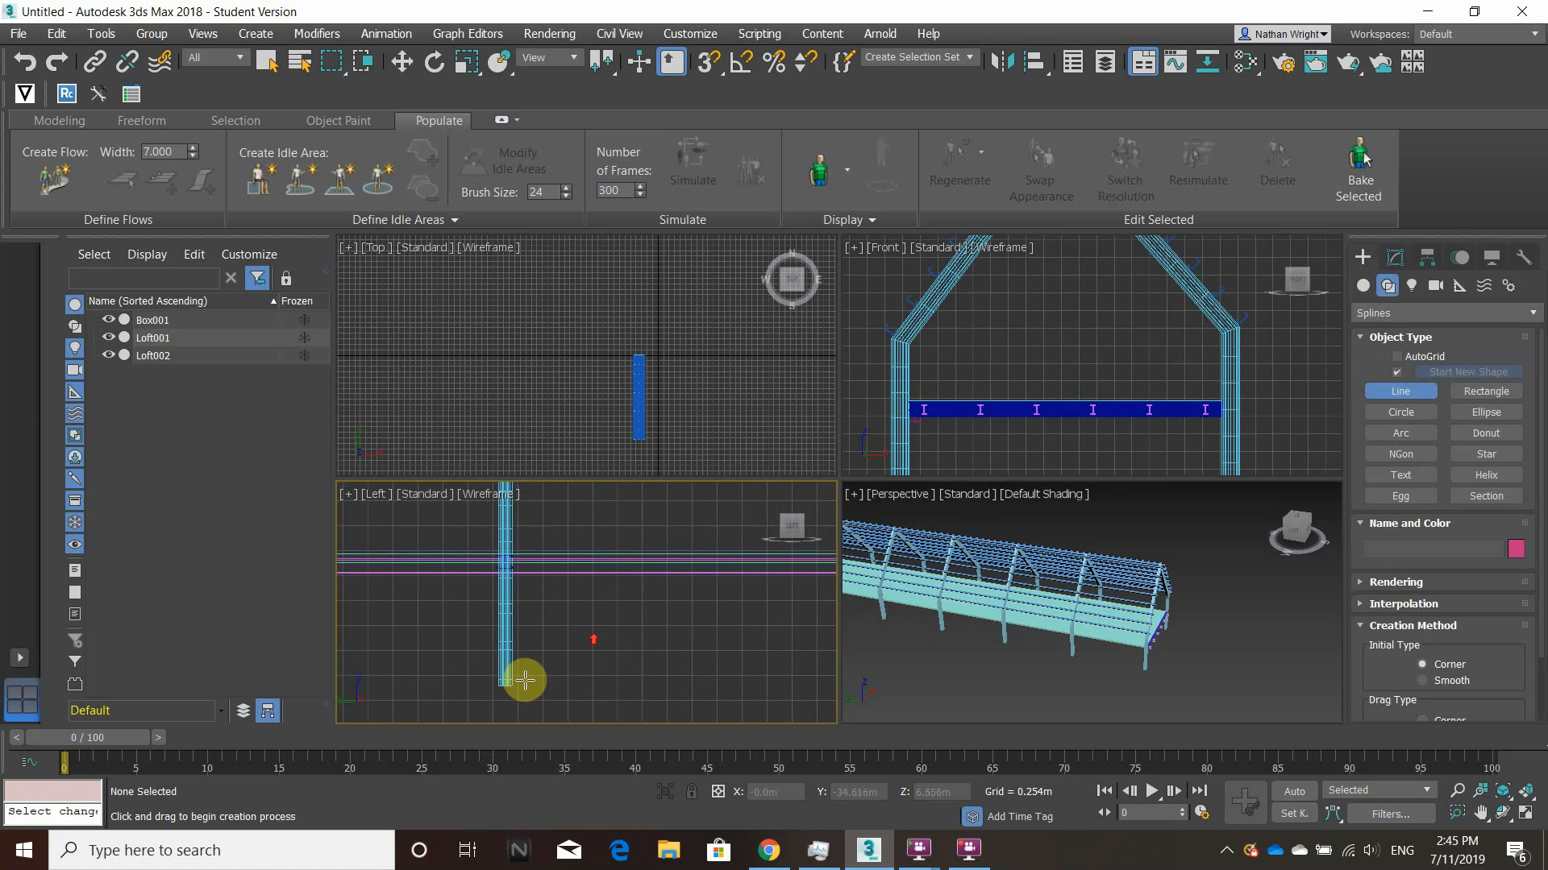
left_click(504, 686)
scroll(596, 645, "down", 3)
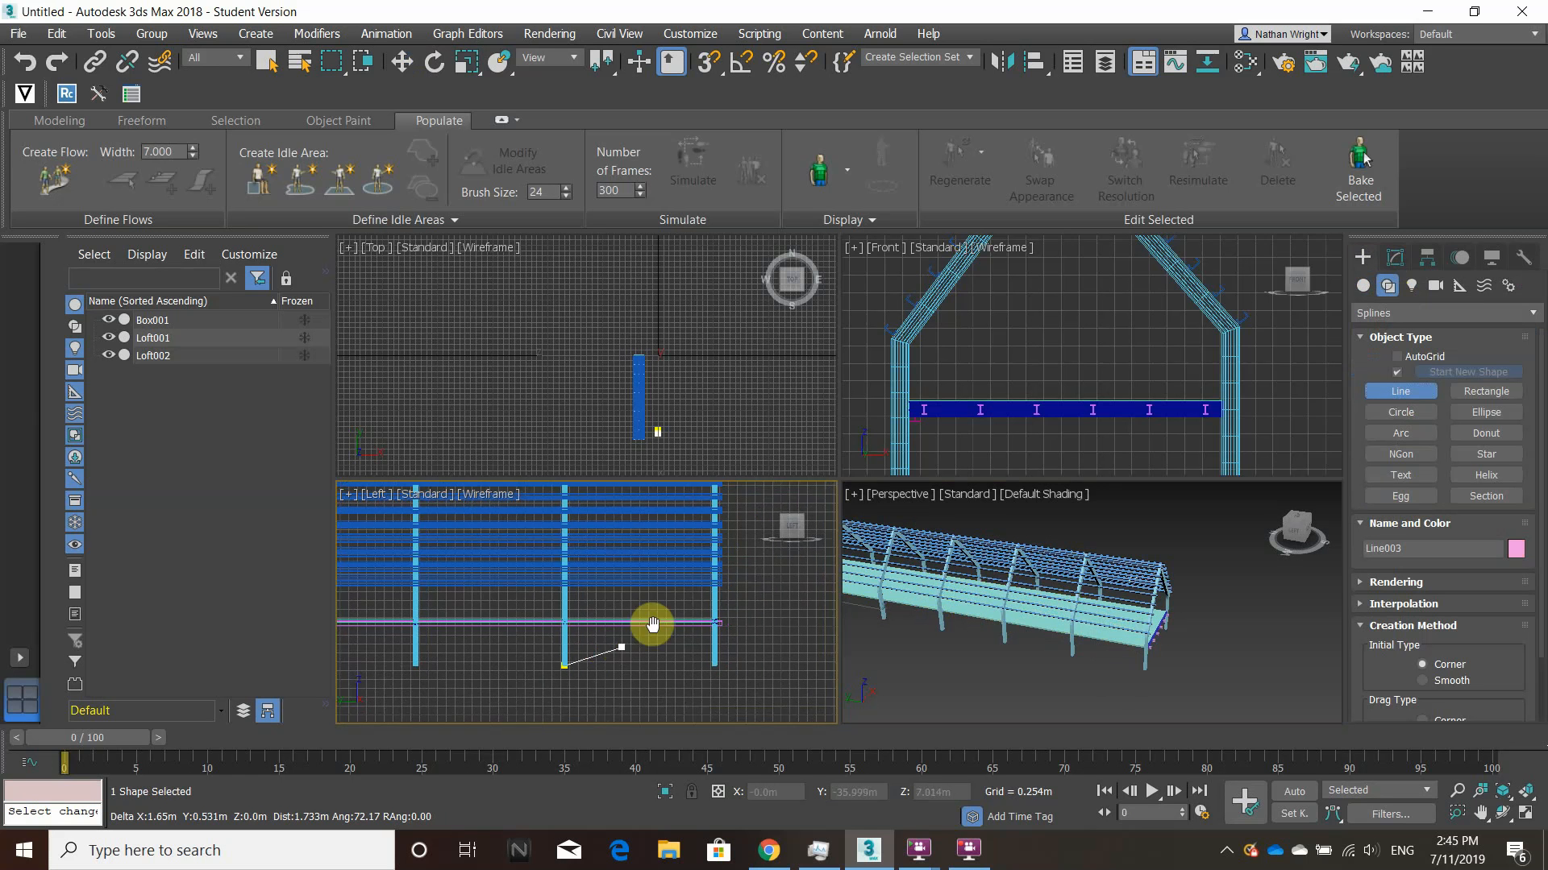
scroll(677, 609, "up", 2)
left_click(724, 579)
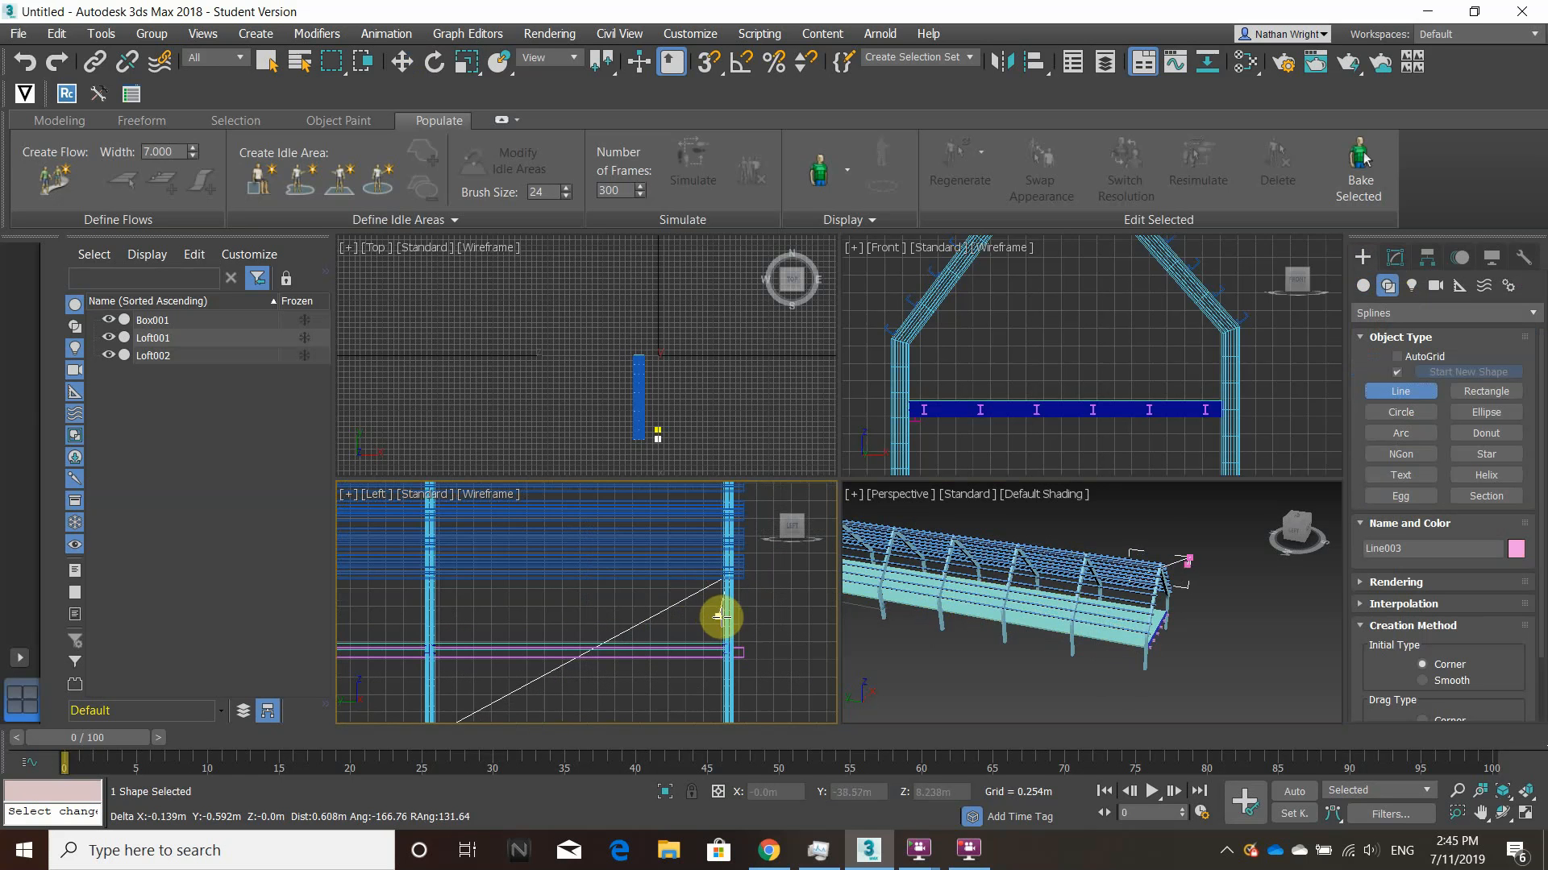
right_click(731, 619)
Draw the opposite diagonal line from the end column's base to the neighbouring column's upper part, completing the cross brace.
middle_click_drag(731, 619, 721, 582)
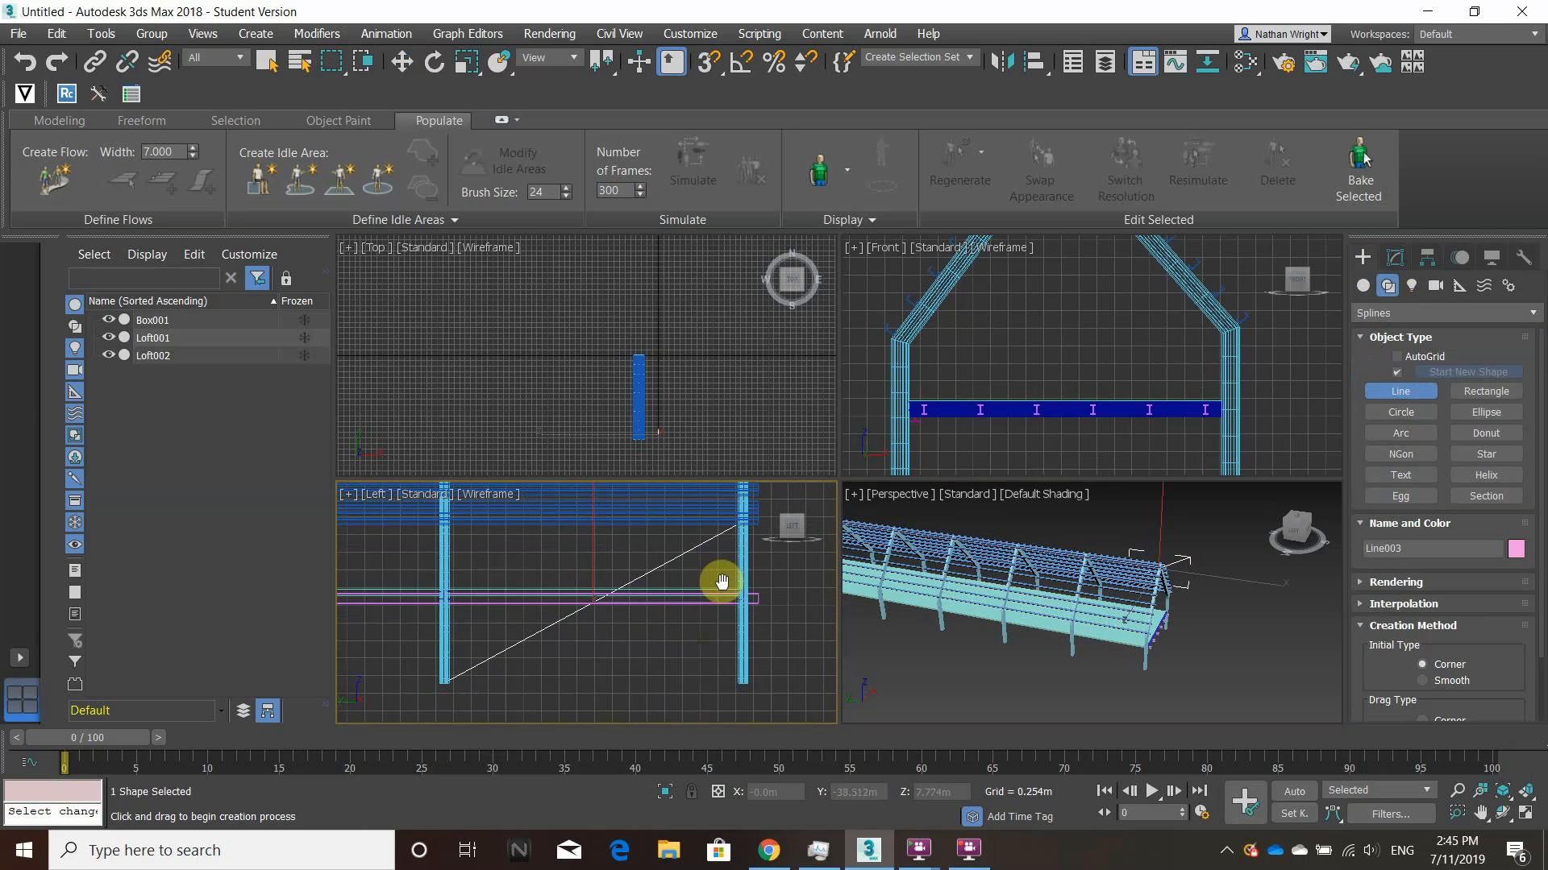
left_click(743, 681)
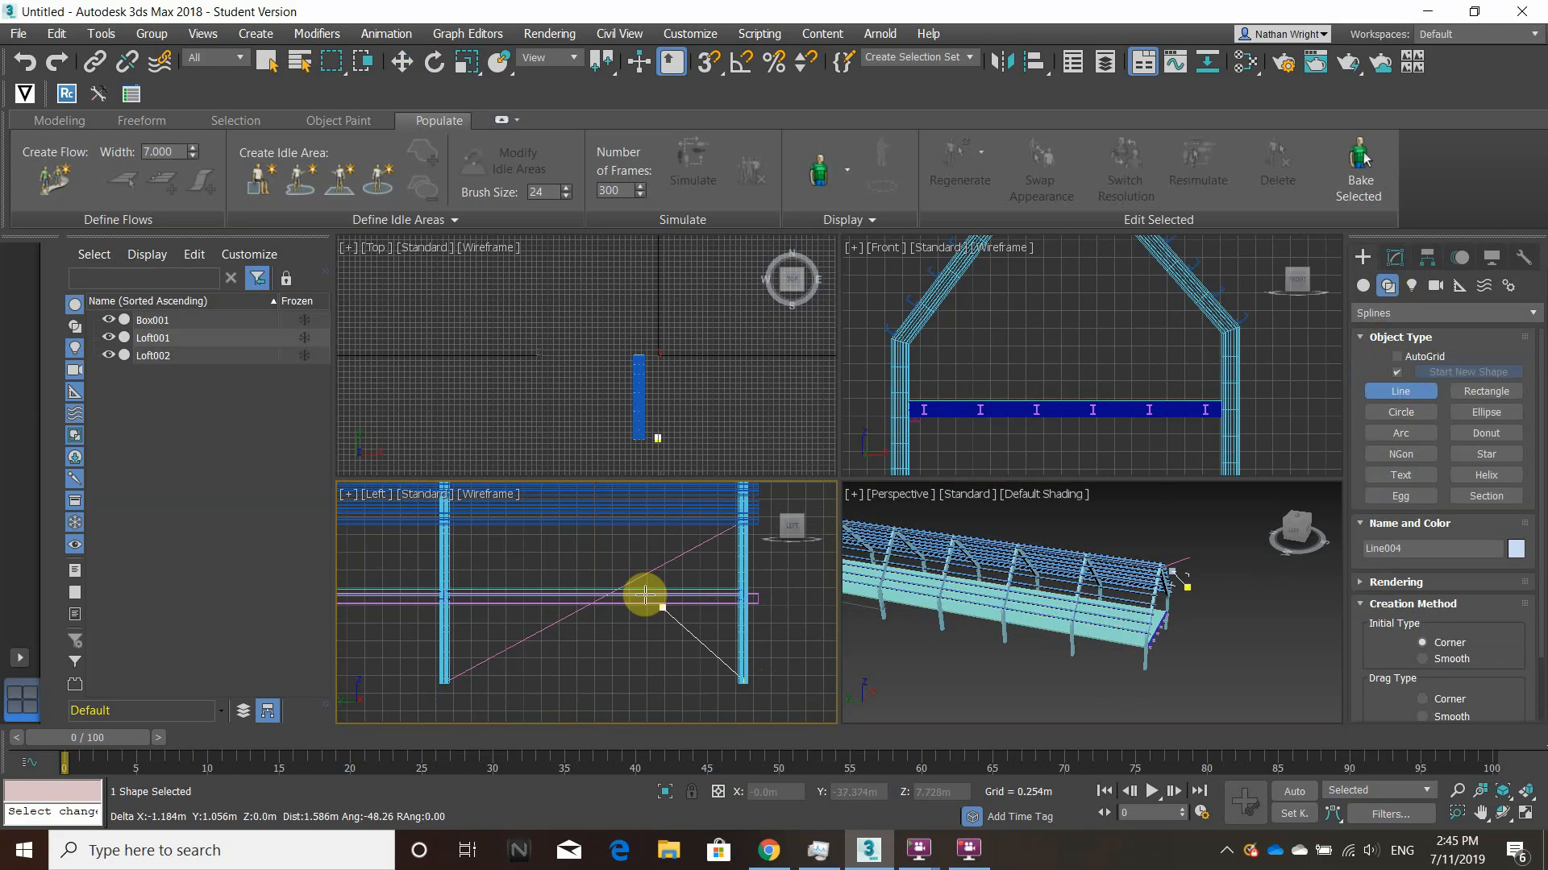
left_click(443, 515)
right_click(563, 636)
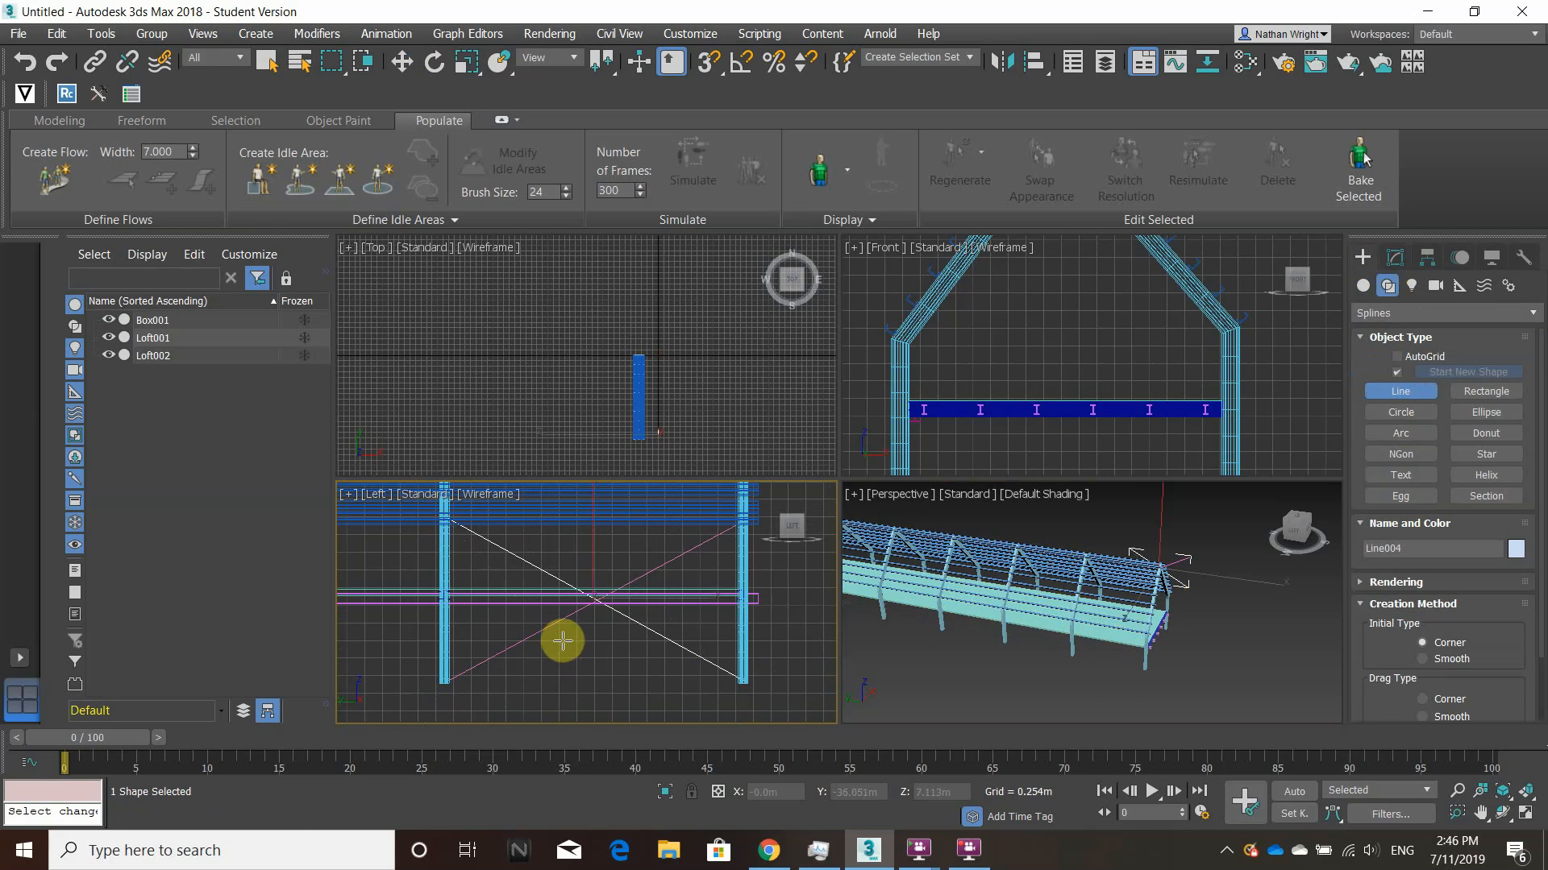
Draw a small circle profile about 0.02 m in radius near the lower end of the brace line in the Left view.
left_click(1403, 413)
scroll(503, 655, "up", 3)
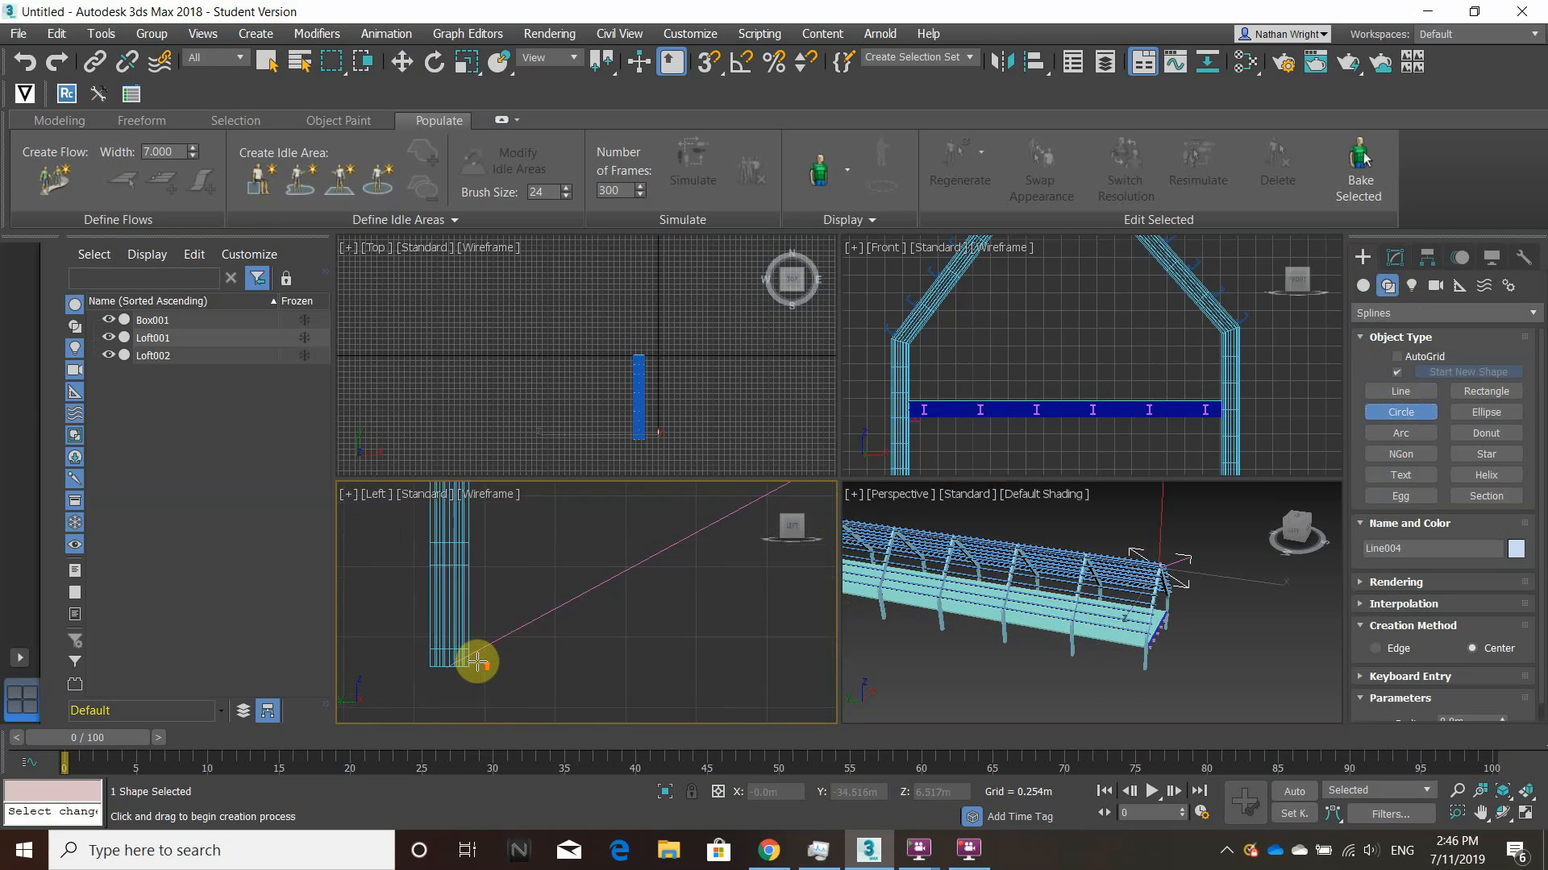
left_click_drag(486, 655, 494, 664)
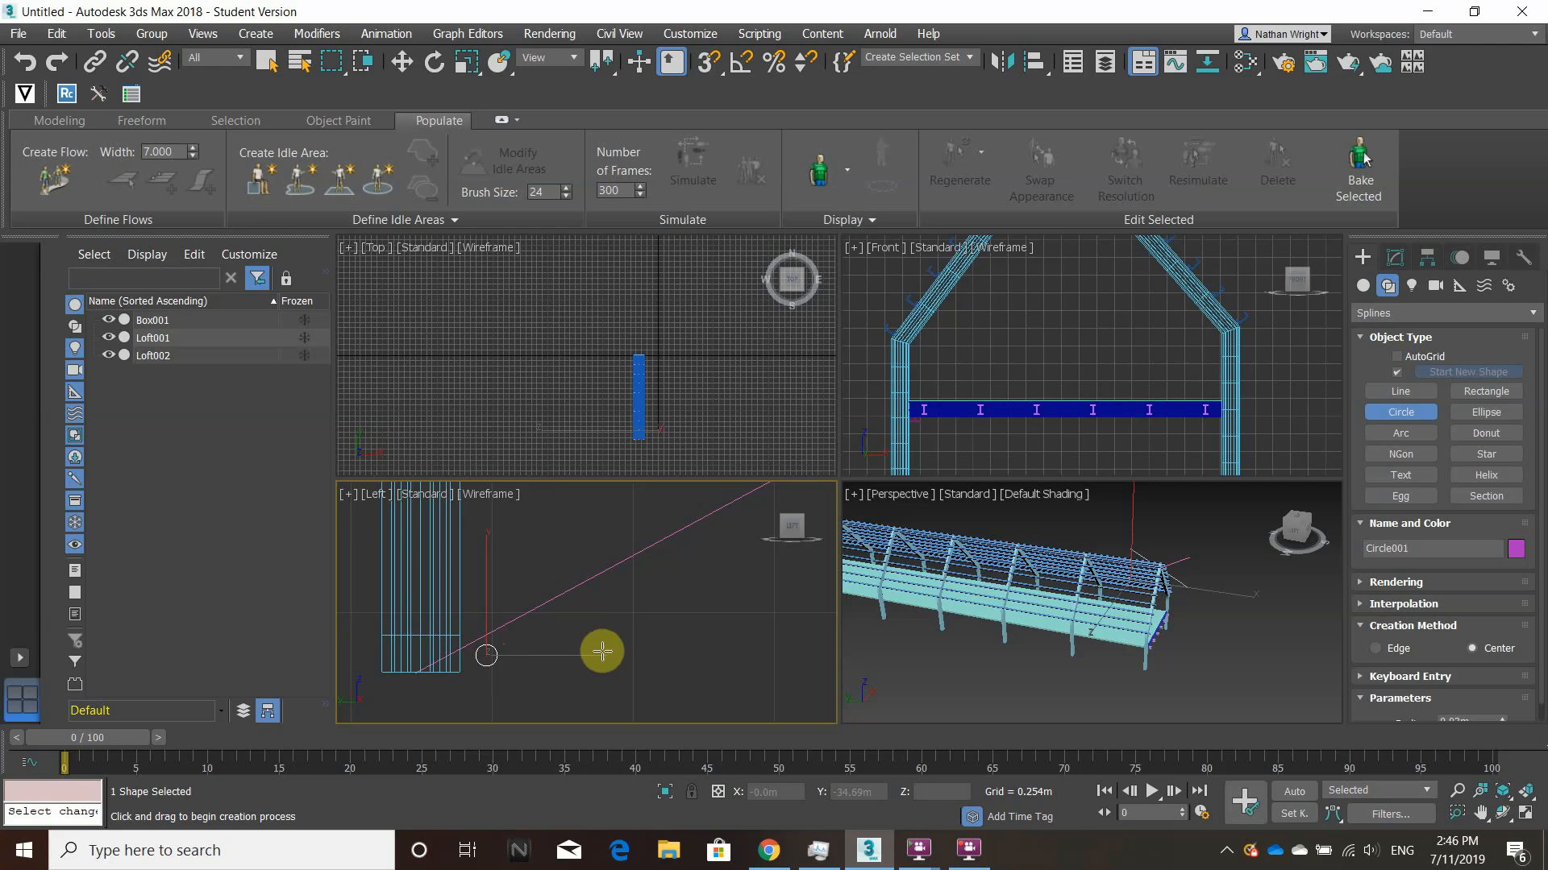
middle_click_drag(601, 649, 715, 656)
key("w")
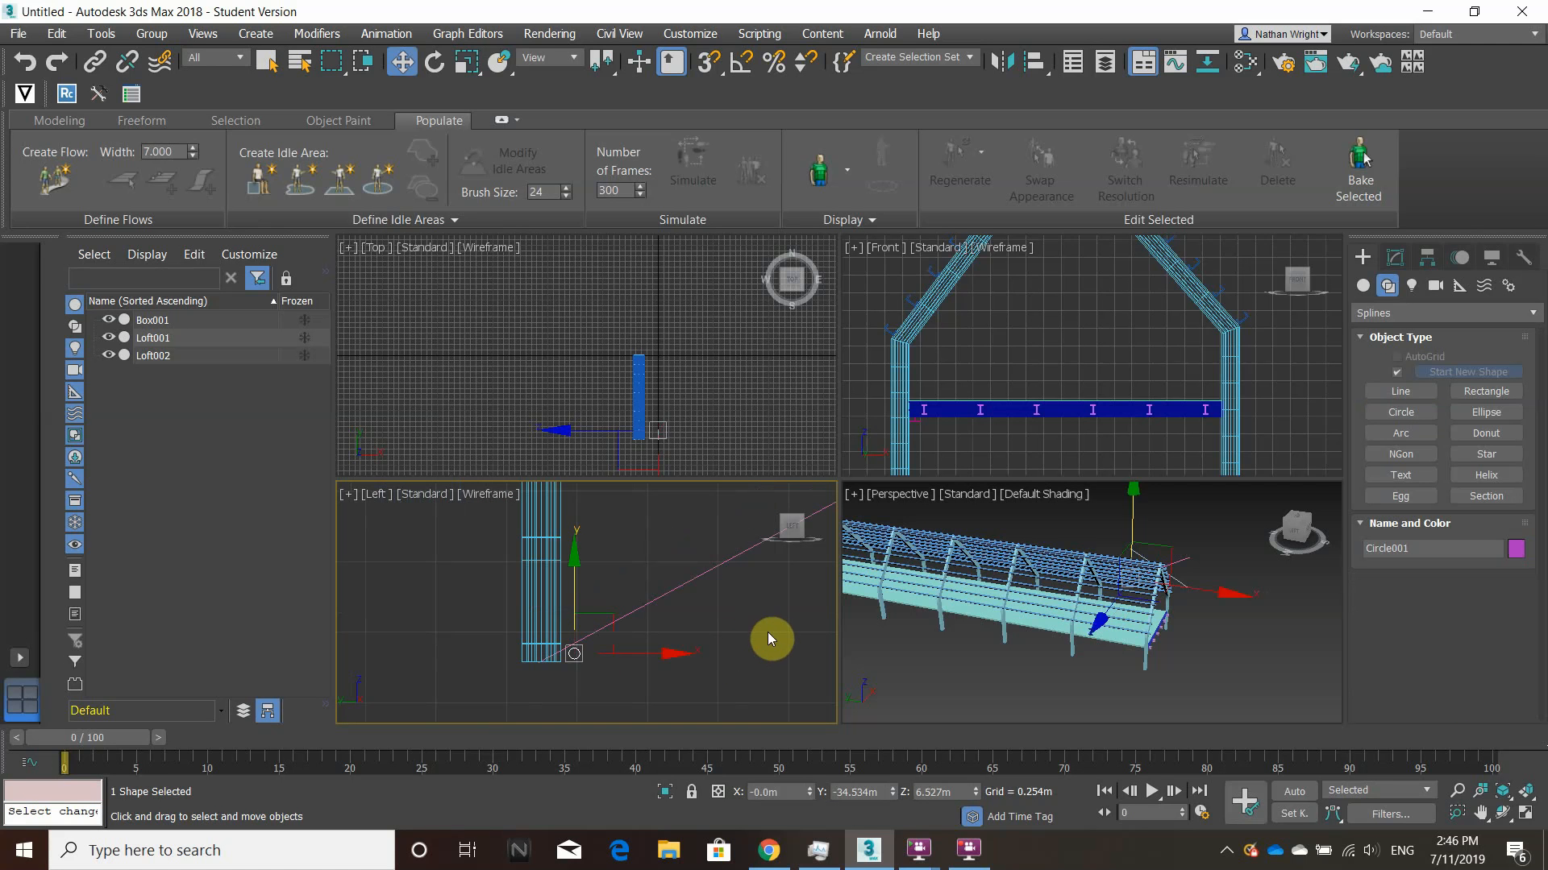
Loft the small circle along the diagonal line from the second-to-last column's base to make the first solid brace.
left_click(693, 576)
middle_click_drag(753, 617, 632, 621)
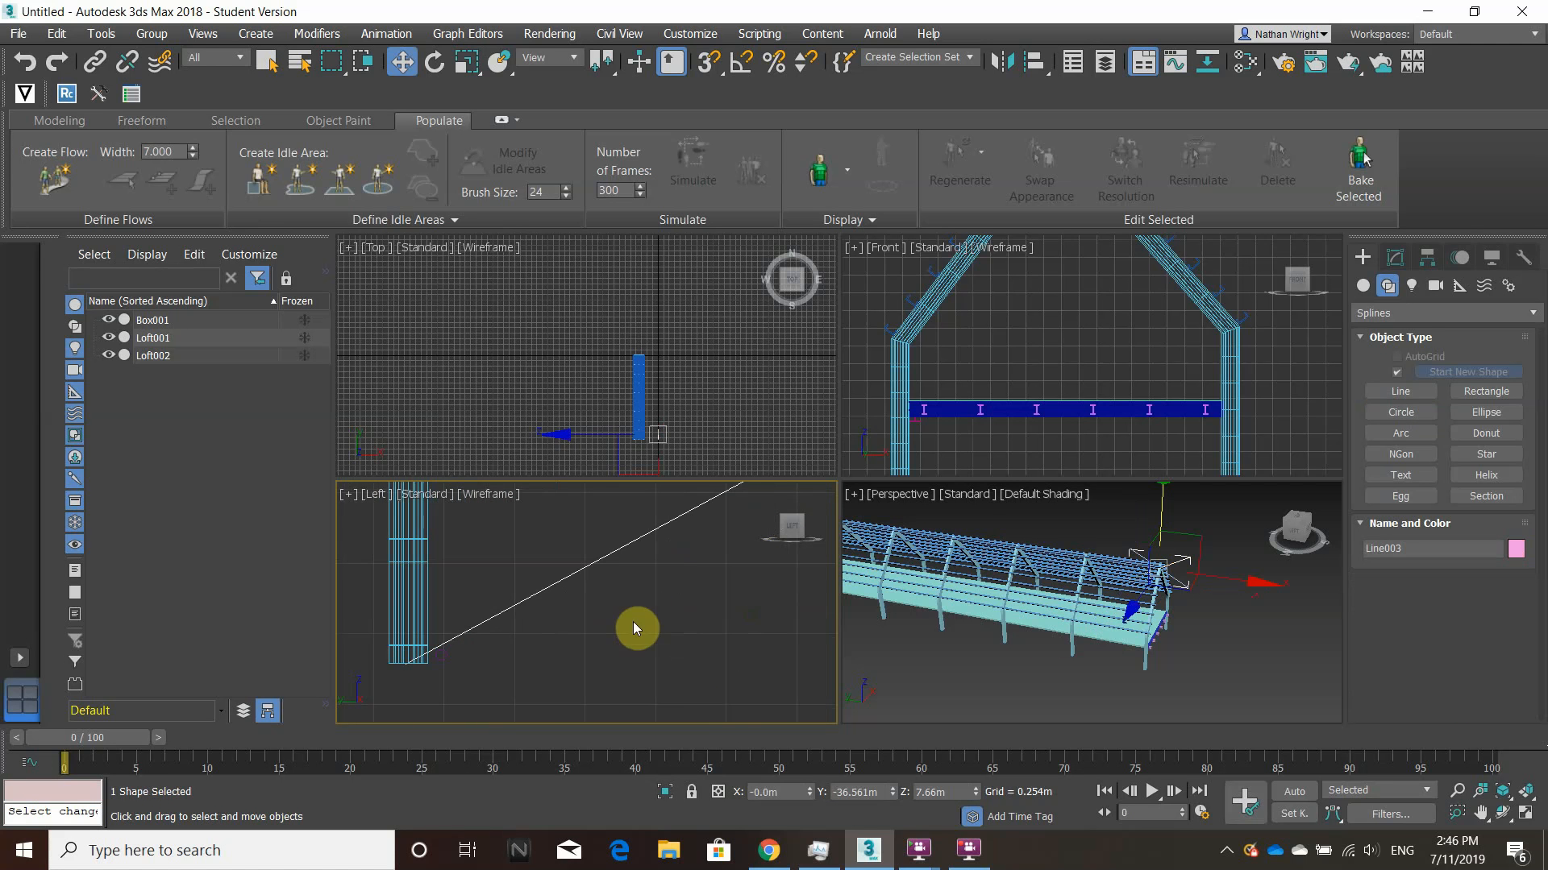
left_click(1408, 315)
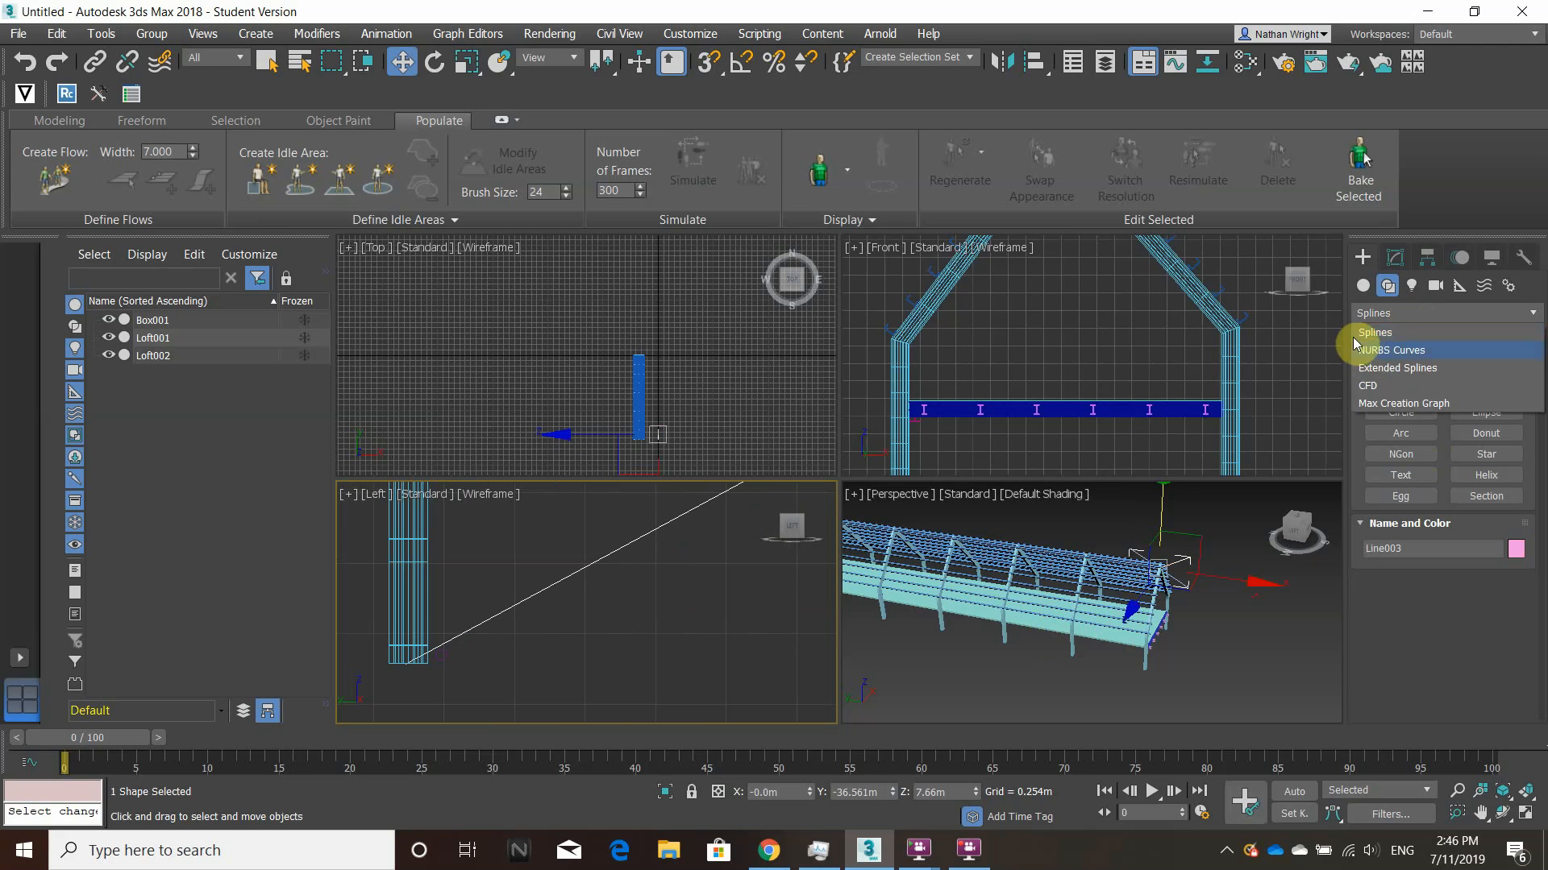
left_click(1362, 285)
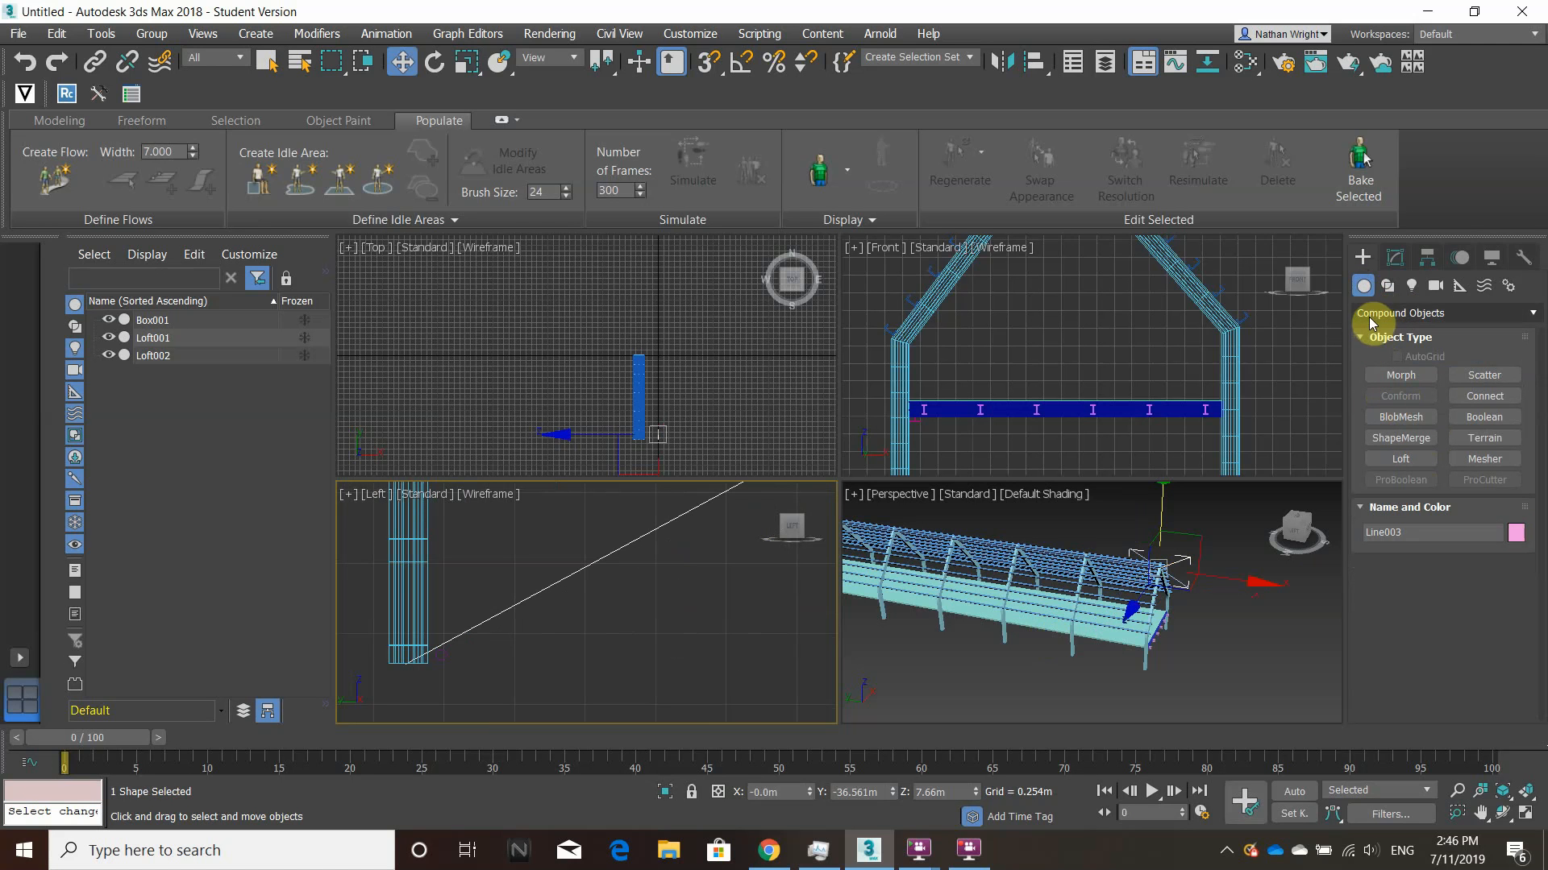
left_click(1399, 459)
left_click(1482, 586)
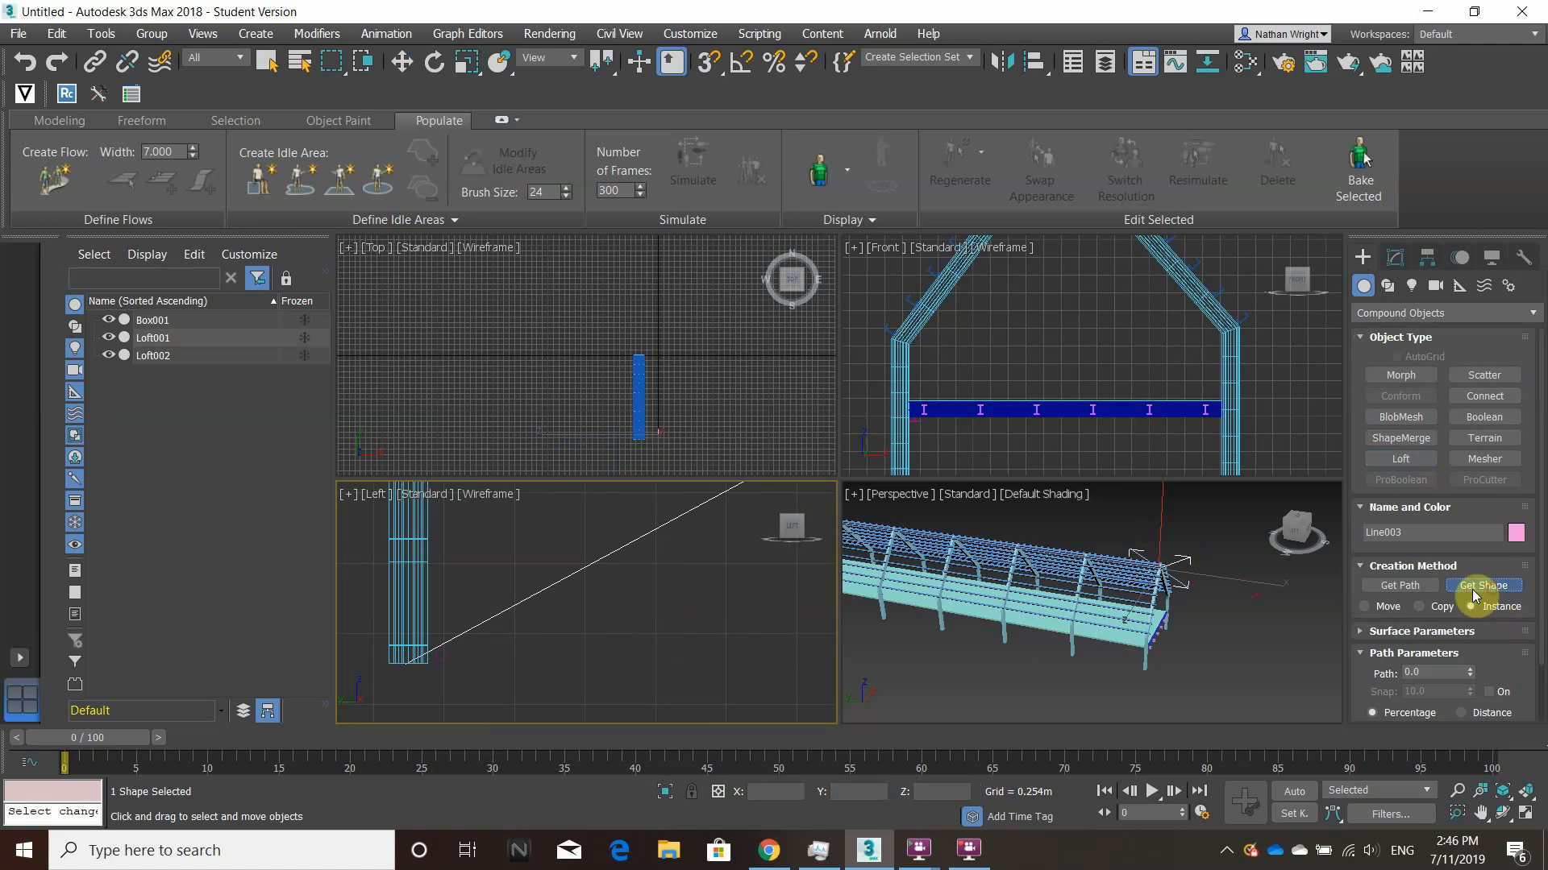
left_click(427, 664)
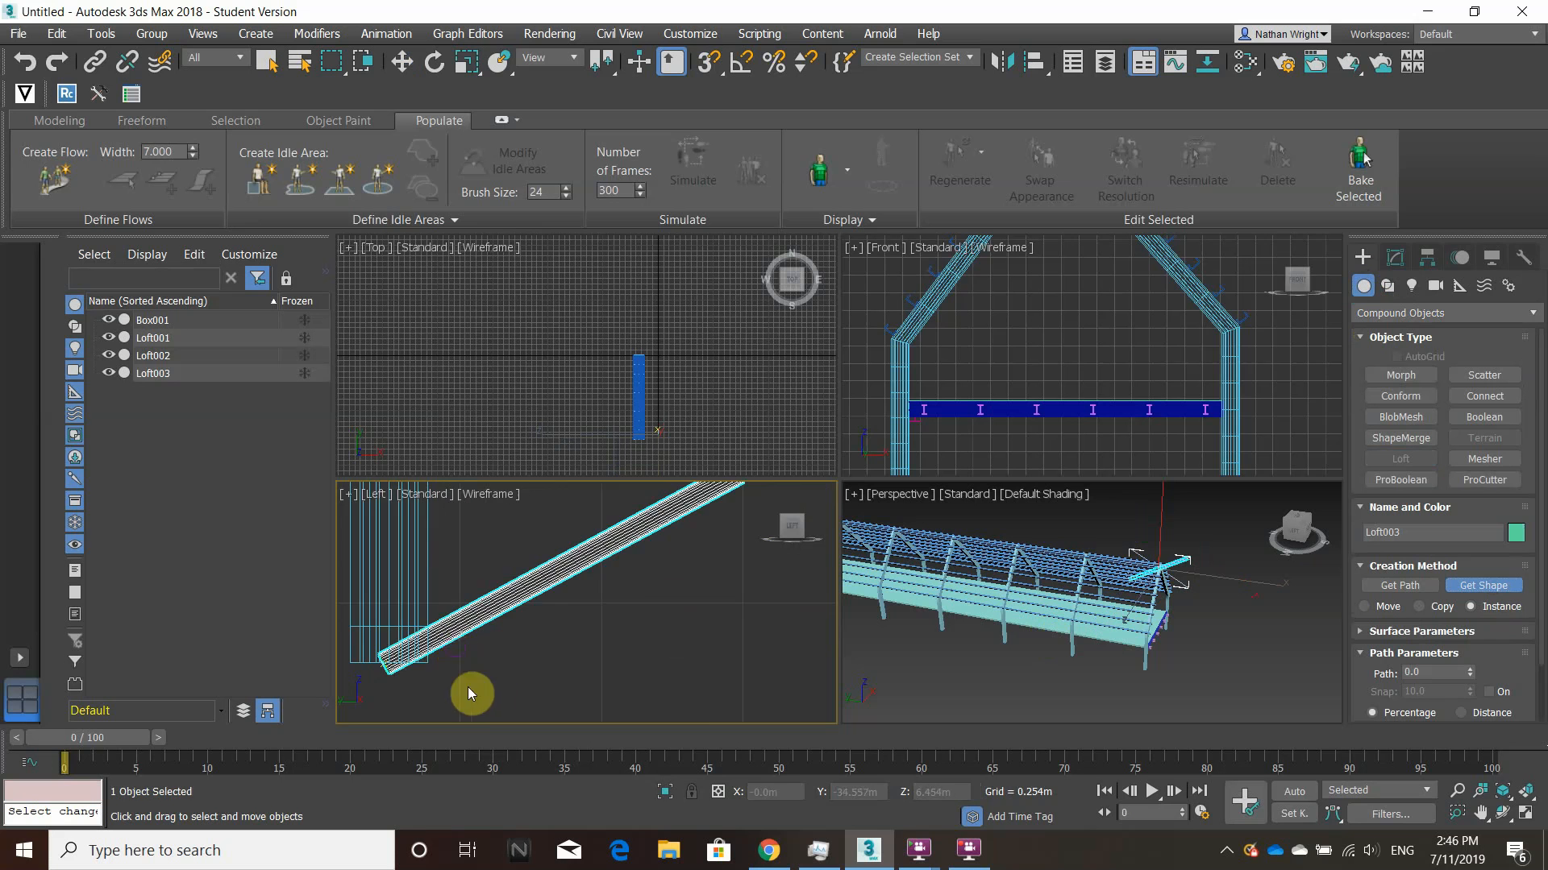
Loft the same circle along the opposite diagonal line in the Left view to make the second solid brace.
scroll(467, 687, "down", 4)
middle_click_drag(540, 669, 602, 663)
scroll(612, 657, "up", 4)
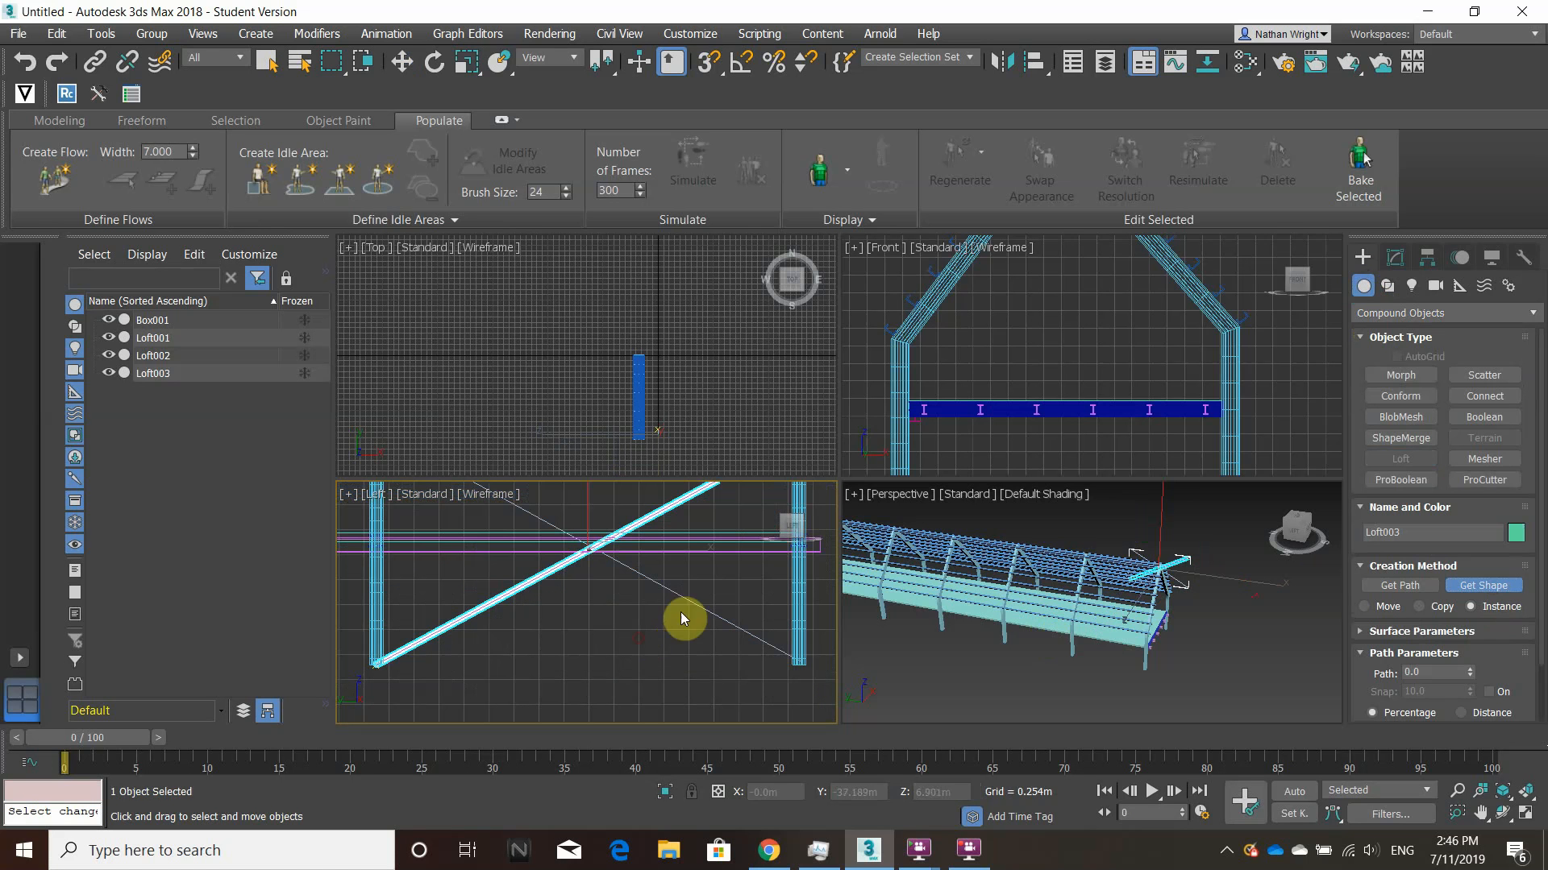
key("w")
left_click(710, 614)
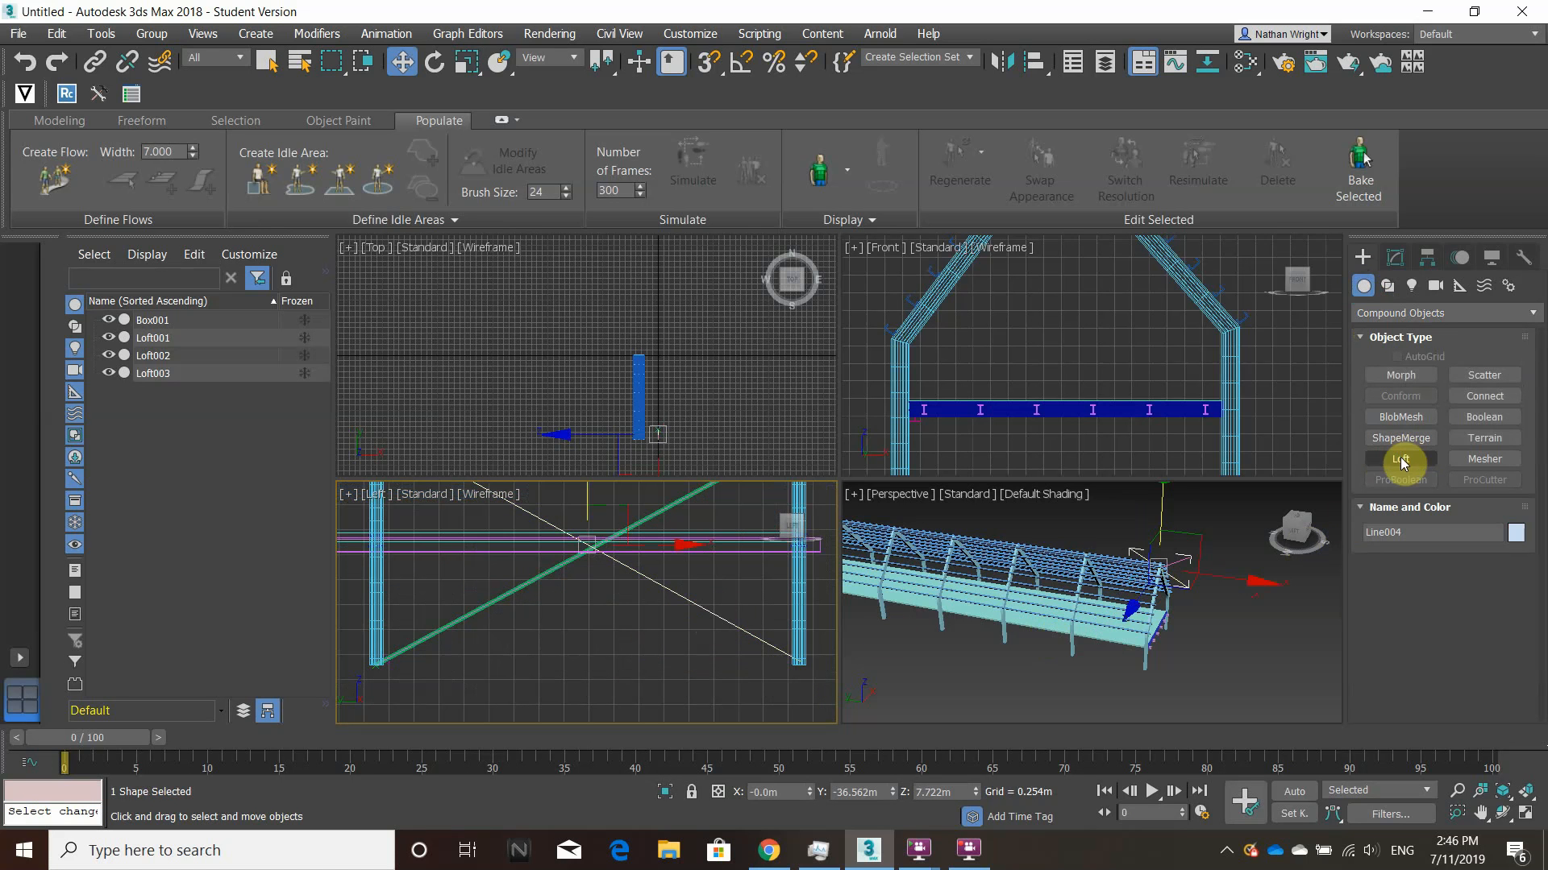
left_click(1401, 459)
left_click(1455, 587)
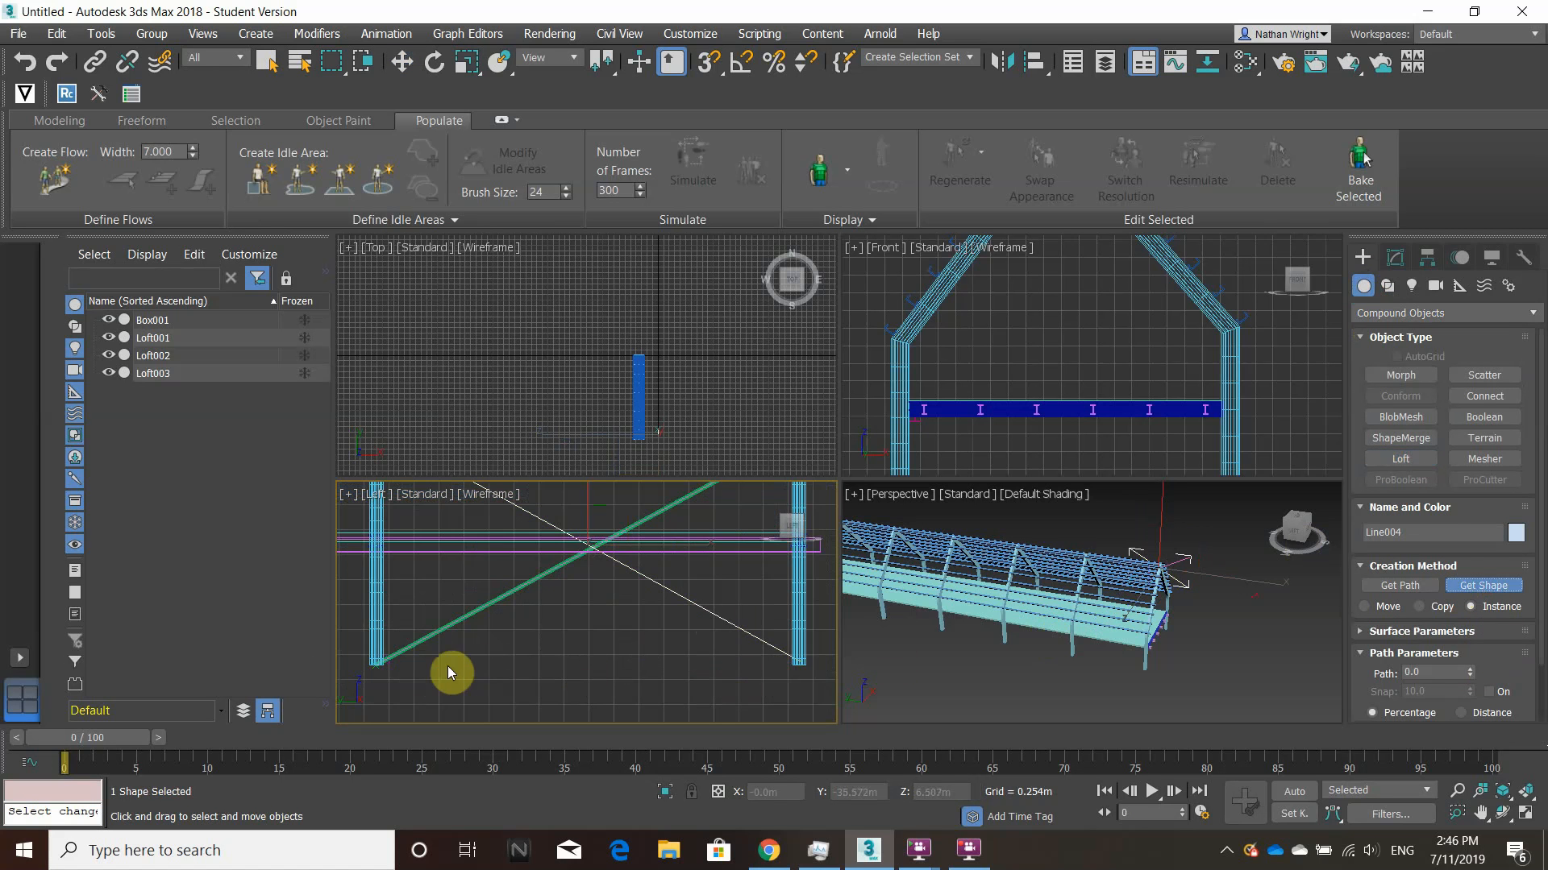
scroll(359, 665, "up", 5)
left_click(434, 642)
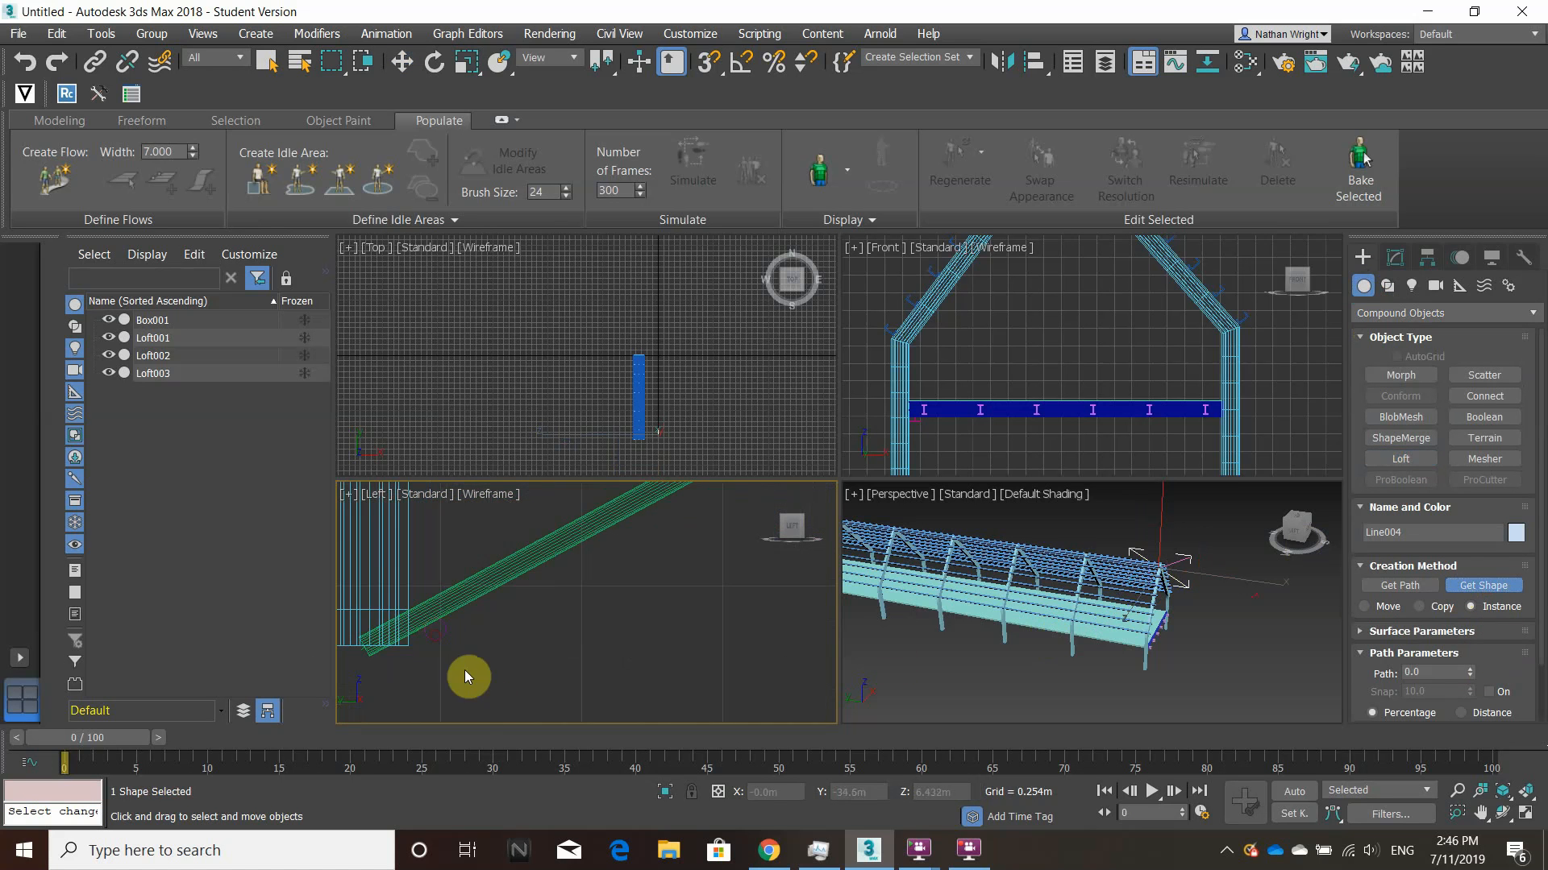
left_click(436, 637)
scroll(649, 680, "down", 6)
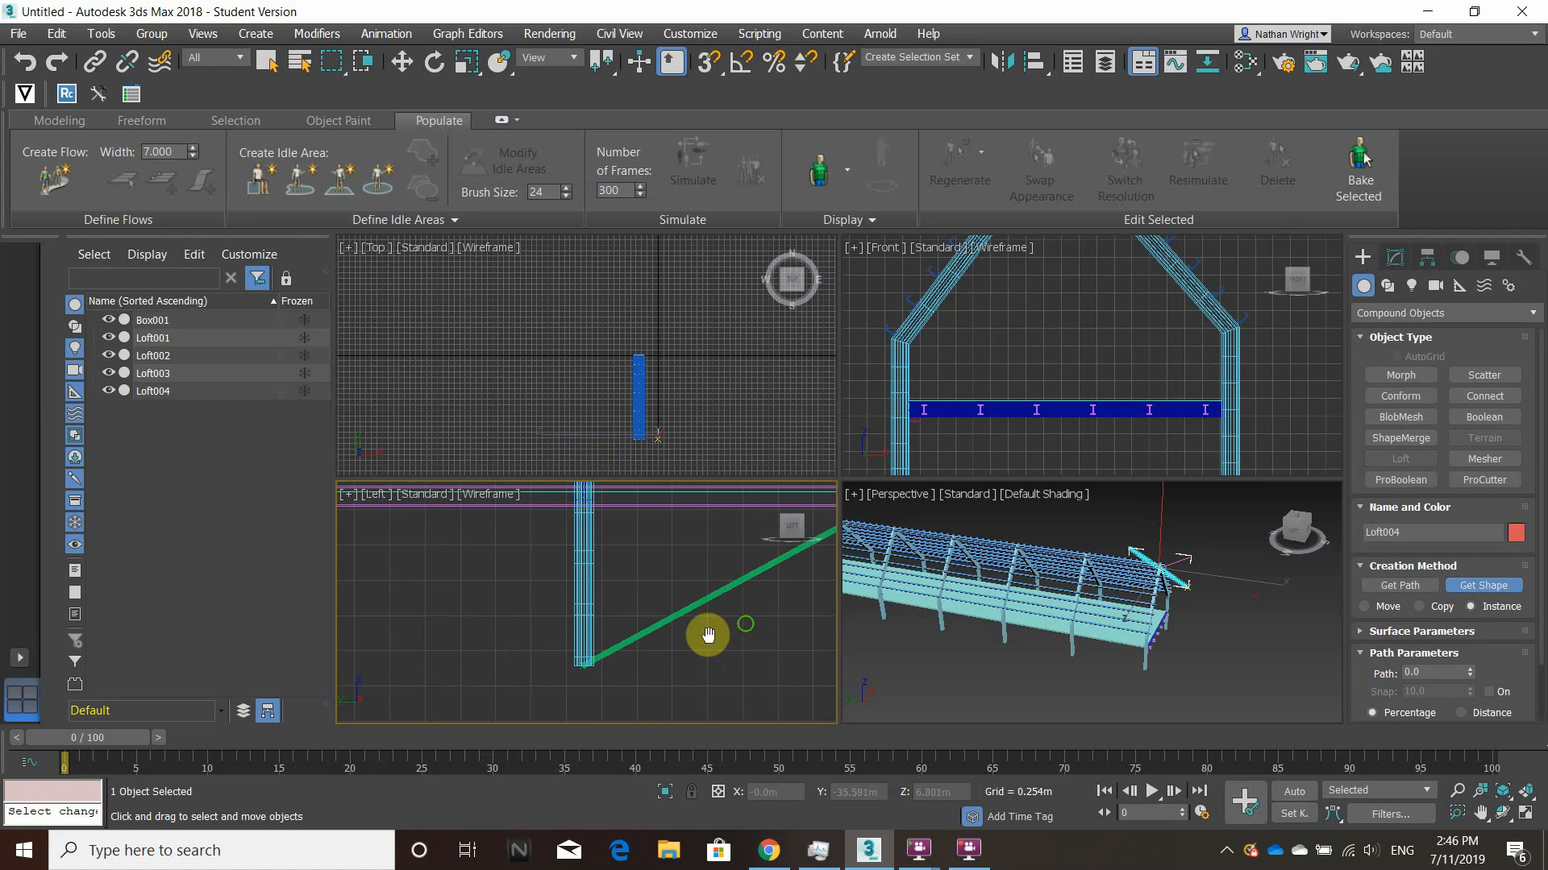
Clone the two lofted braces and their path lines together in Perspective, using the Copy option.
middle_click_drag(1222, 623, 1133, 581, "alt")
scroll(1178, 558, "up", 4)
middle_click_drag(1149, 637, 1085, 656, "alt")
right_click(1115, 668)
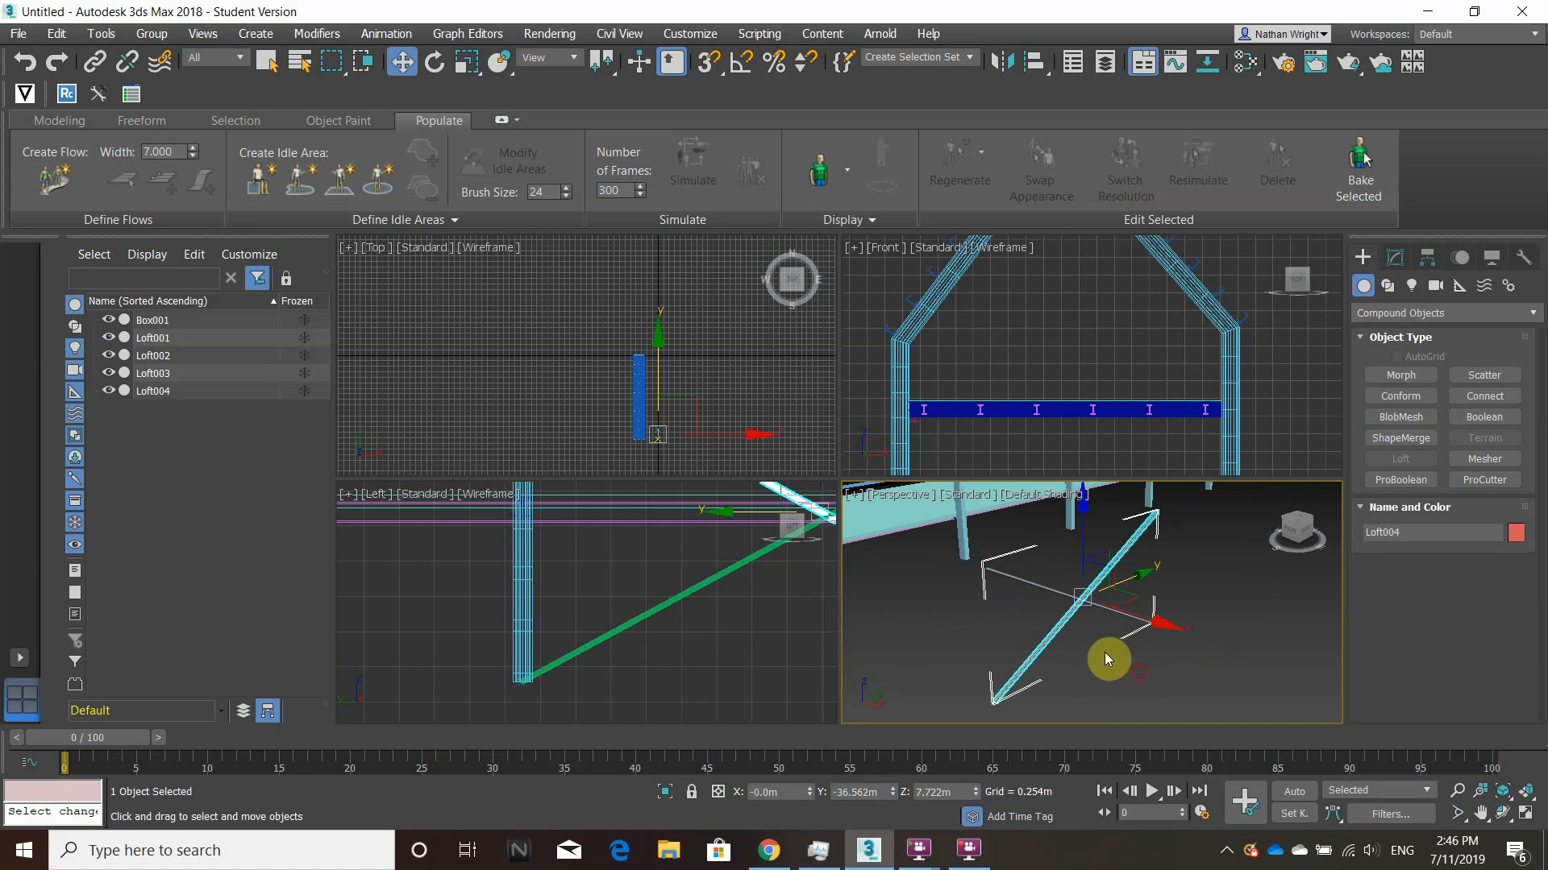
left_click_drag(1105, 653, 1065, 620)
scroll(926, 637, "down", 3)
middle_click_drag(927, 643, 1035, 657, "alt")
left_click_drag(1029, 651, 1029, 655, "shift")
left_click(764, 463)
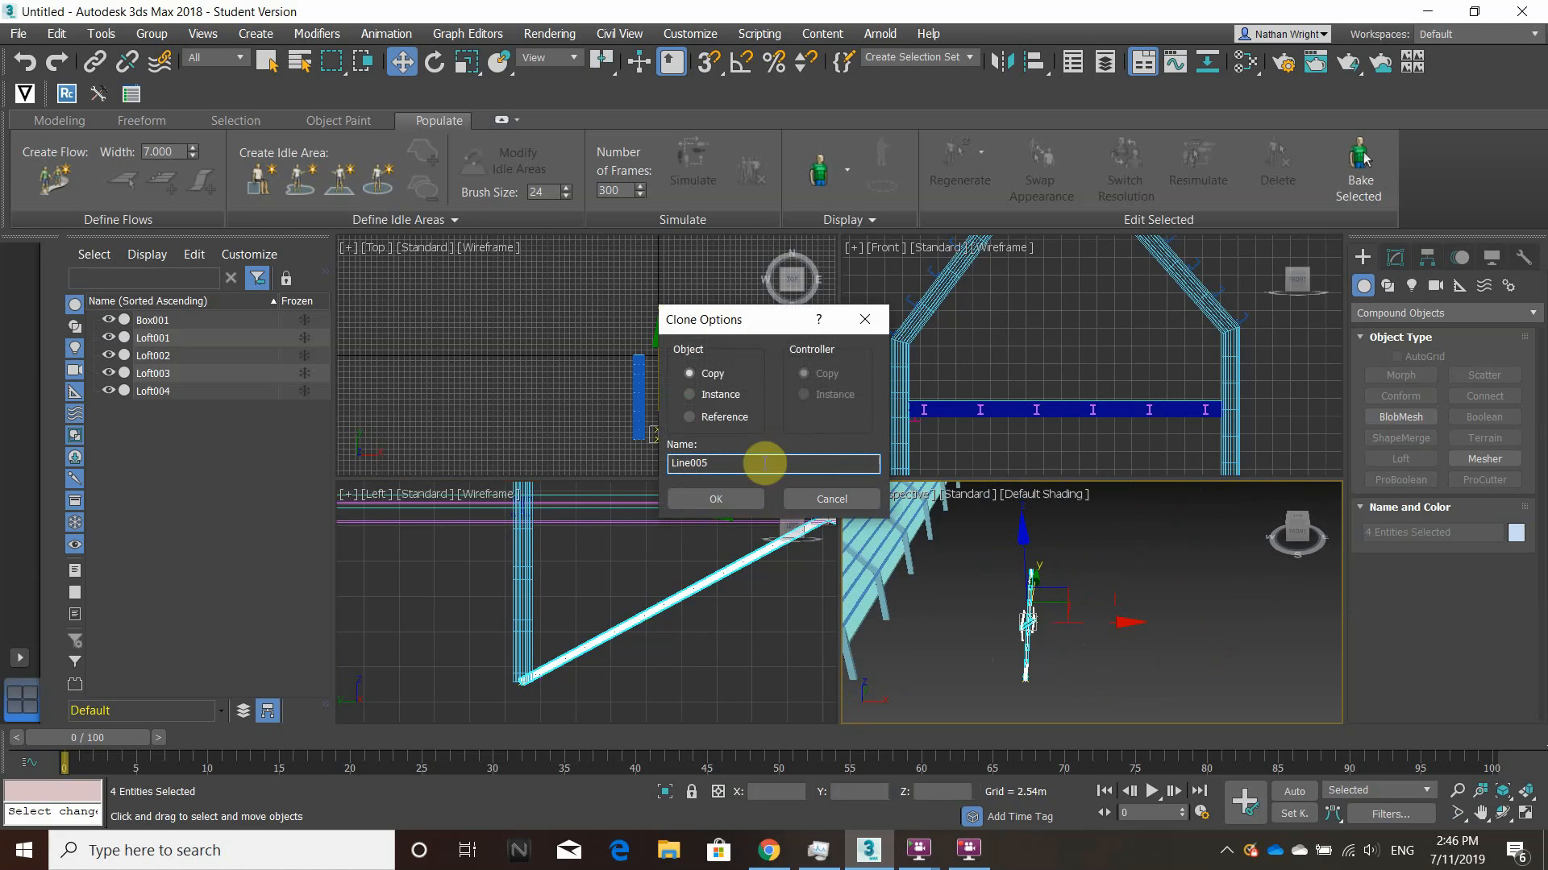
left_click(714, 501)
Move one cross-brace set along X onto the end bay's columns at the building's far-left side in the Front view.
mouse_move(1023, 612)
middle_mouse_down("alt")
mouse_move(1099, 650)
mouse_move(1164, 639)
mouse_move(1077, 636)
middle_mouse_up("alt")
left_click_drag(1077, 636, 1045, 637)
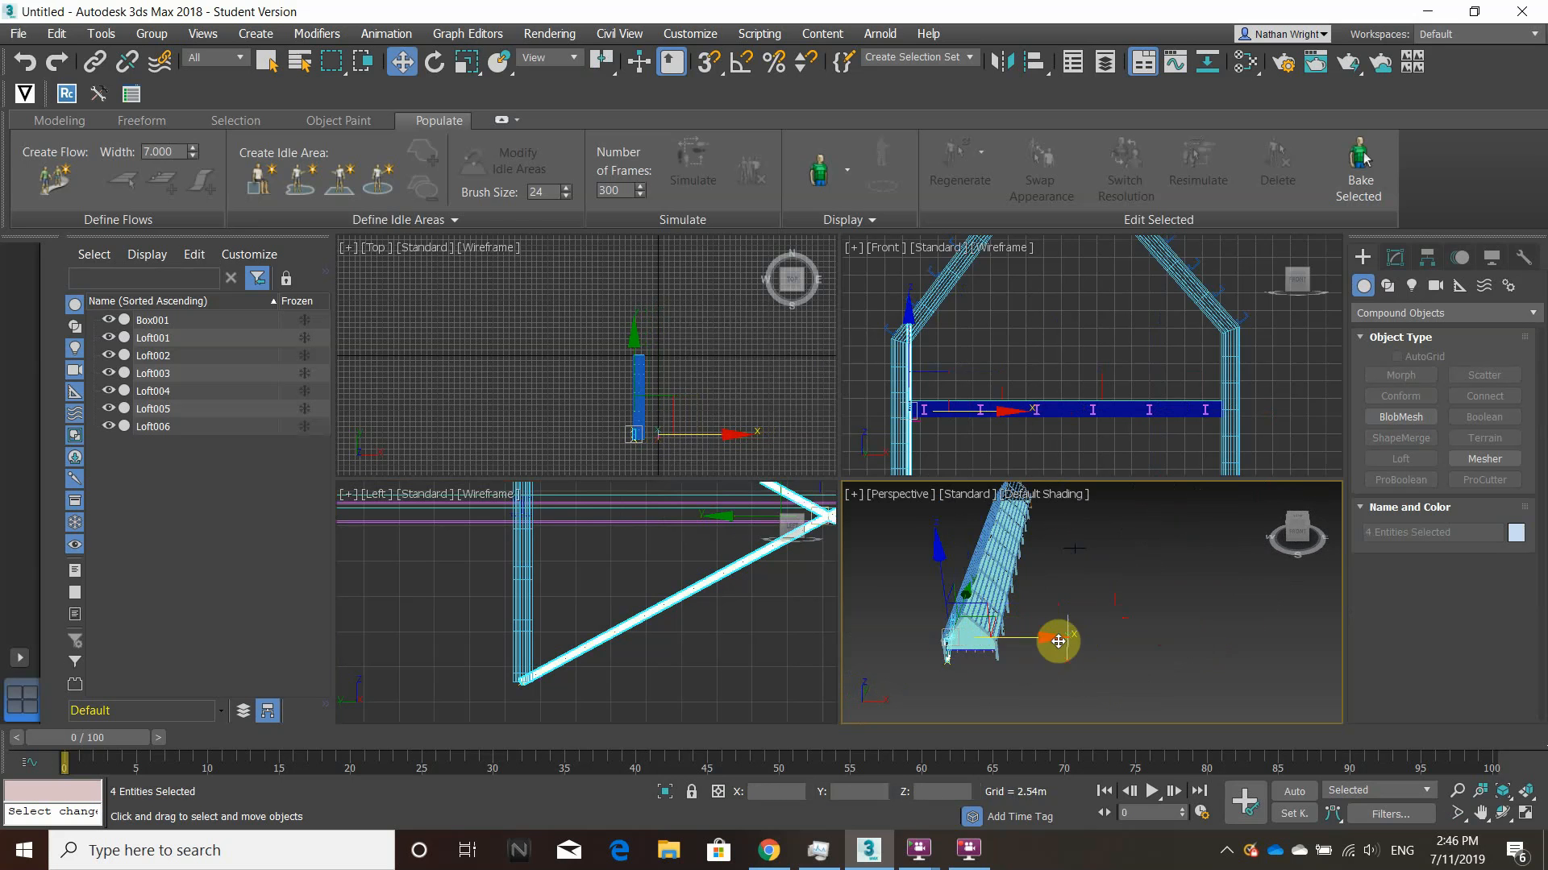
scroll(1058, 641, "up", 2)
left_click(1002, 634)
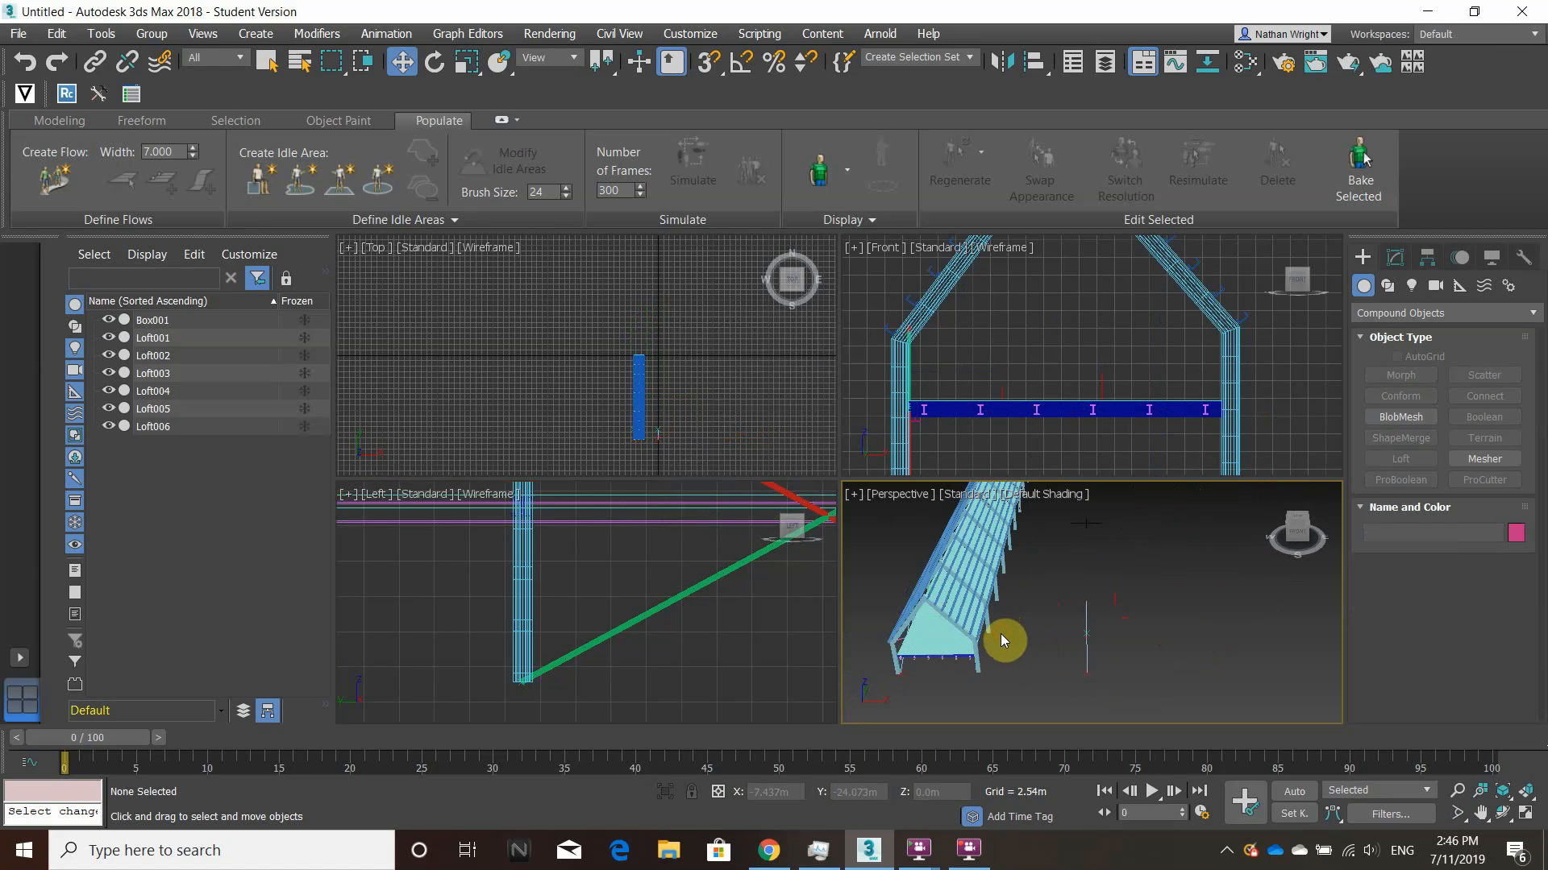
Move the other cross-brace set, still outside the building, along X onto the opposite side's end-bay columns.
middle_click_drag(933, 653, 1036, 627, "alt")
scroll(1036, 626, "up", 1)
scroll(1047, 641, "up", 5)
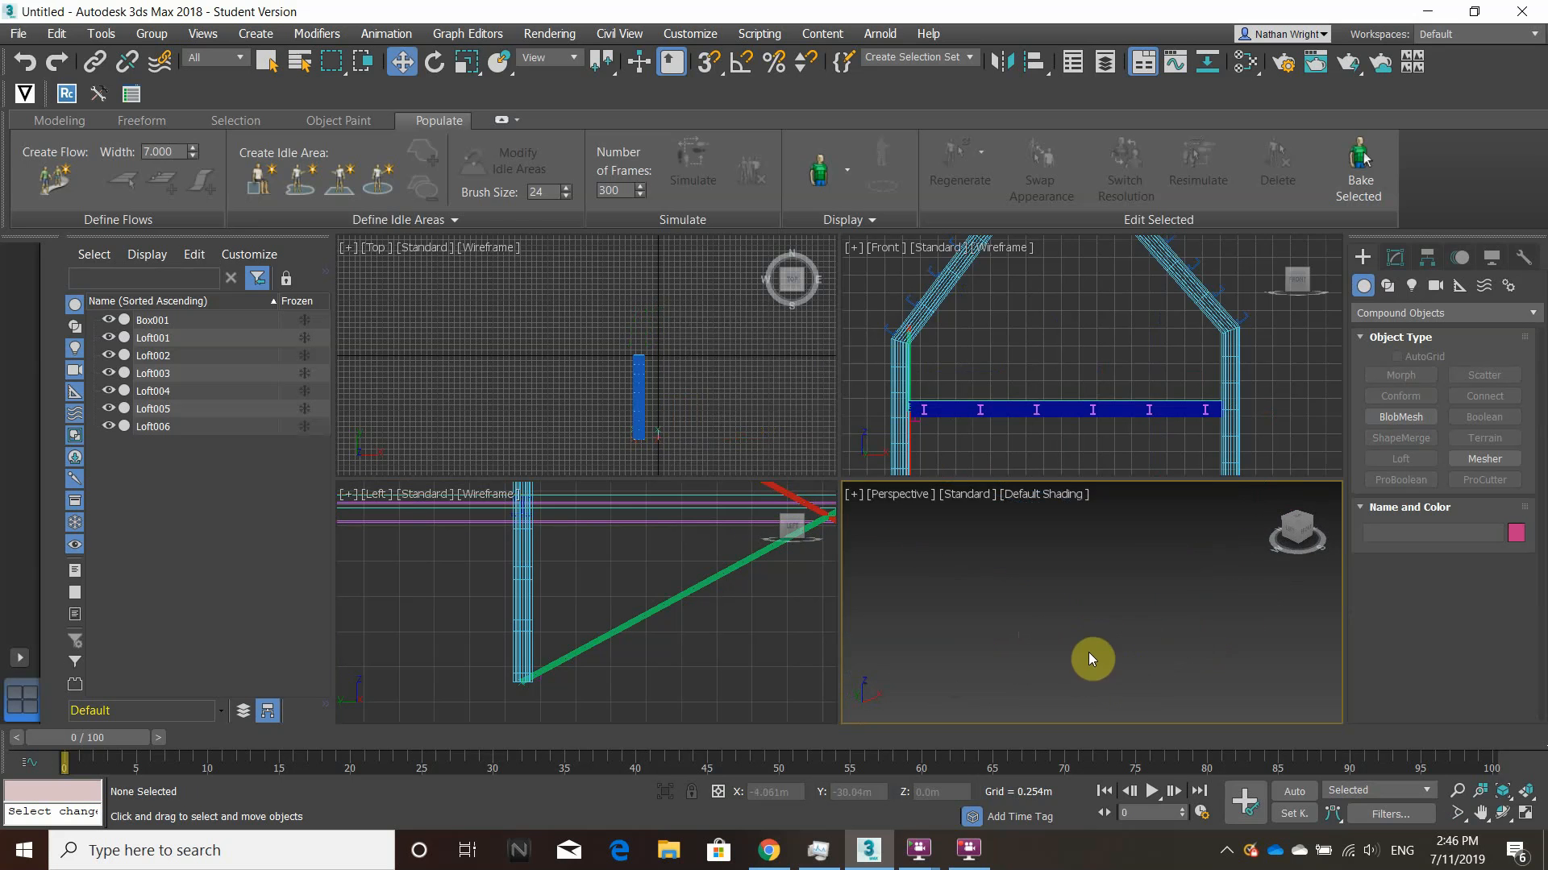
scroll(1077, 665, "down", 5)
scroll(1076, 643, "up", 4)
scroll(1080, 629, "down", 4)
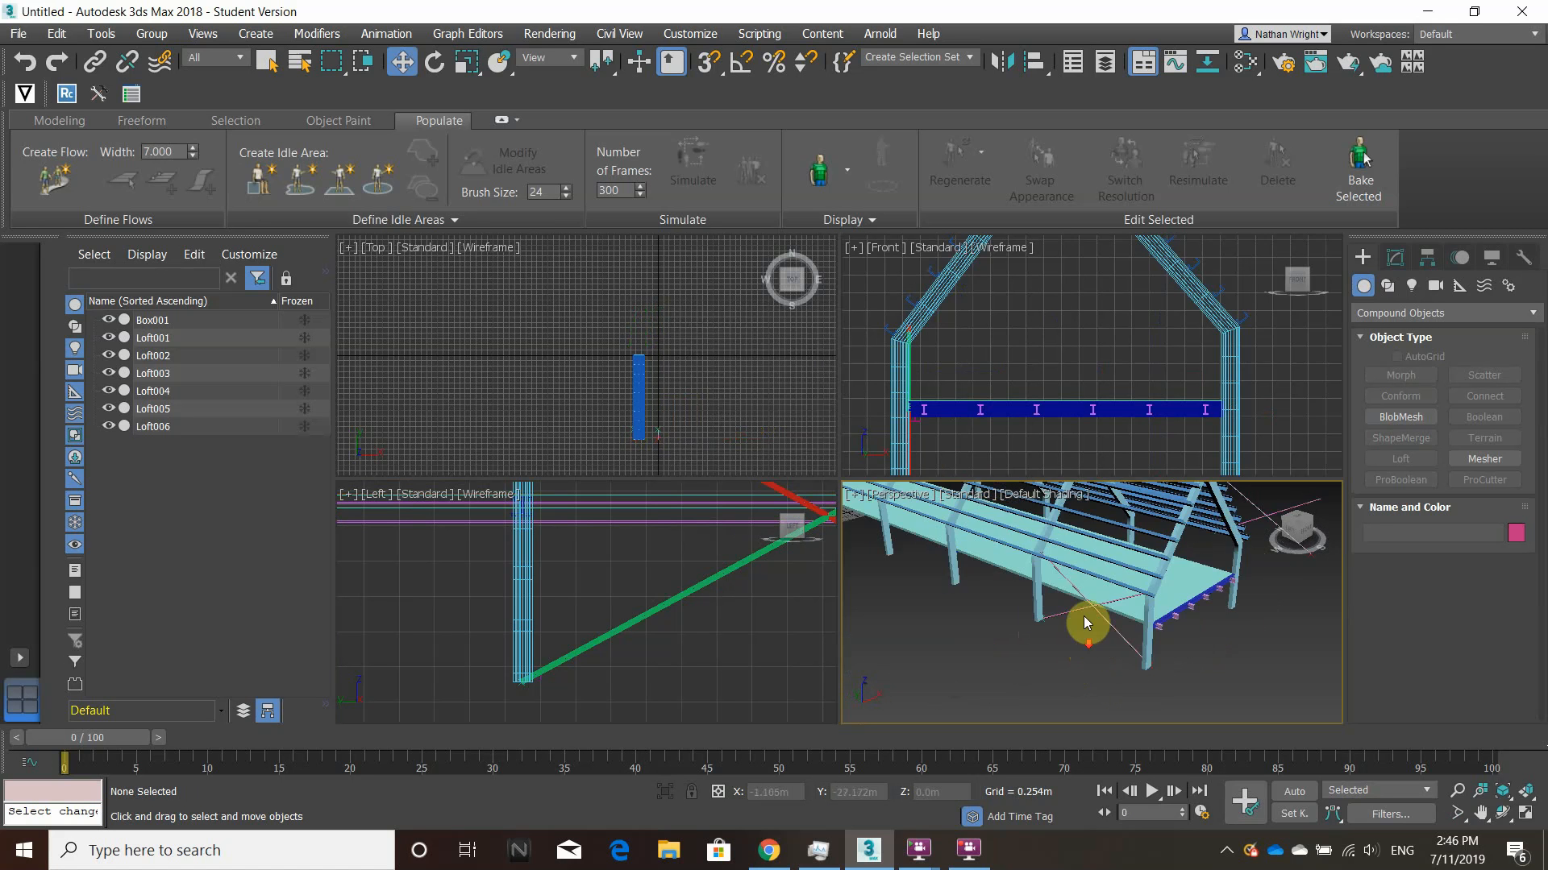
middle_click_drag(1083, 619, 1034, 626, "alt")
left_click_drag(1197, 628, 1153, 568)
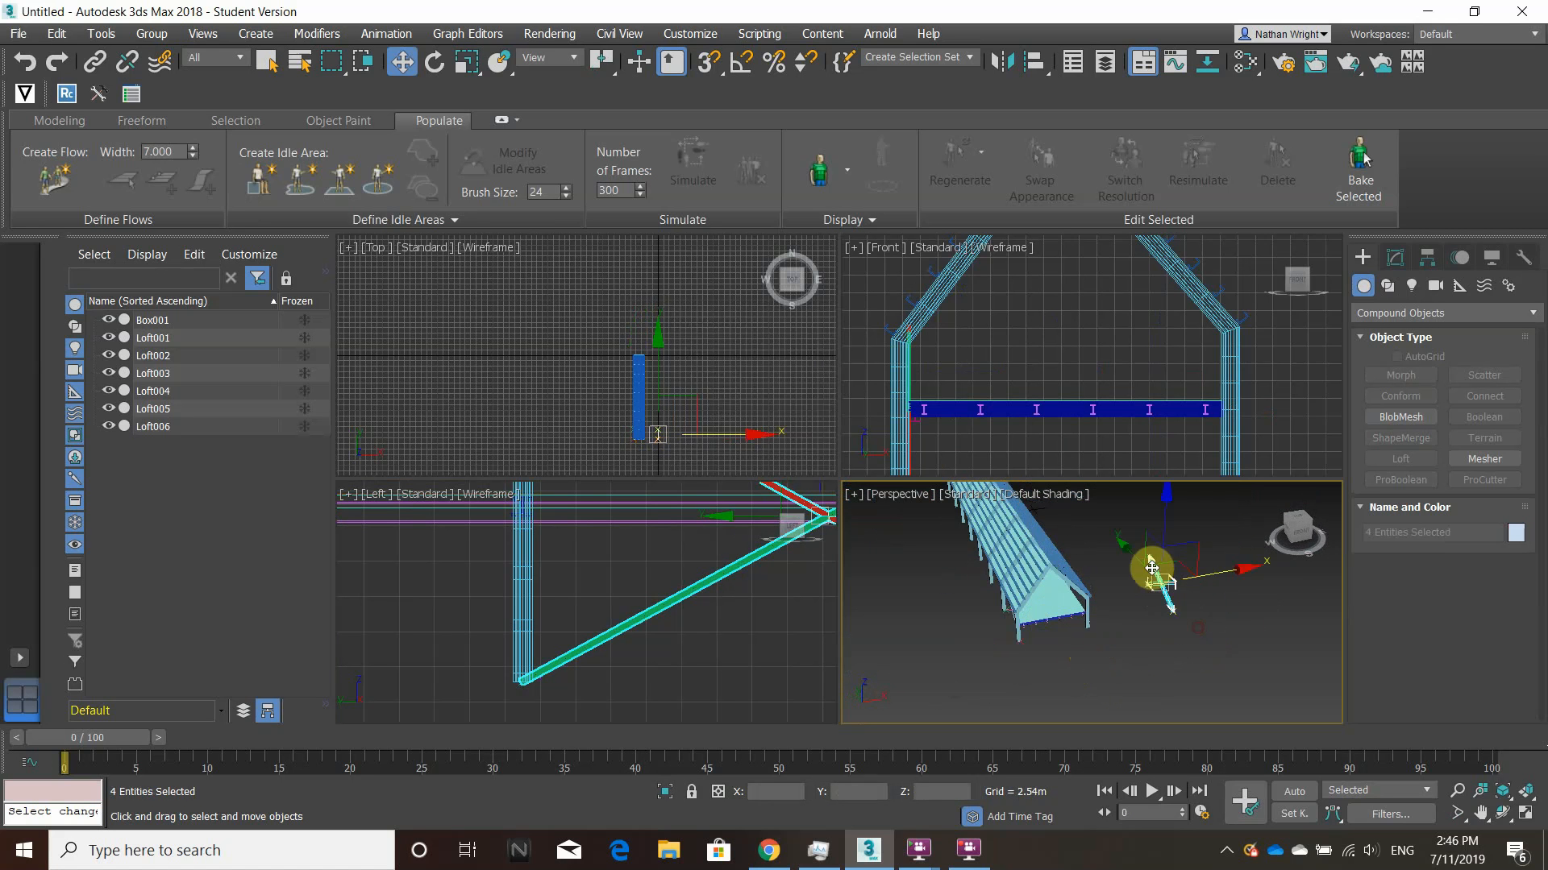
mouse_move(1151, 633)
middle_mouse_down("alt")
mouse_move(1134, 636)
mouse_move(1160, 617)
middle_mouse_up("alt")
left_click_drag(1254, 590, 1161, 584)
scroll(965, 619, "up", 10)
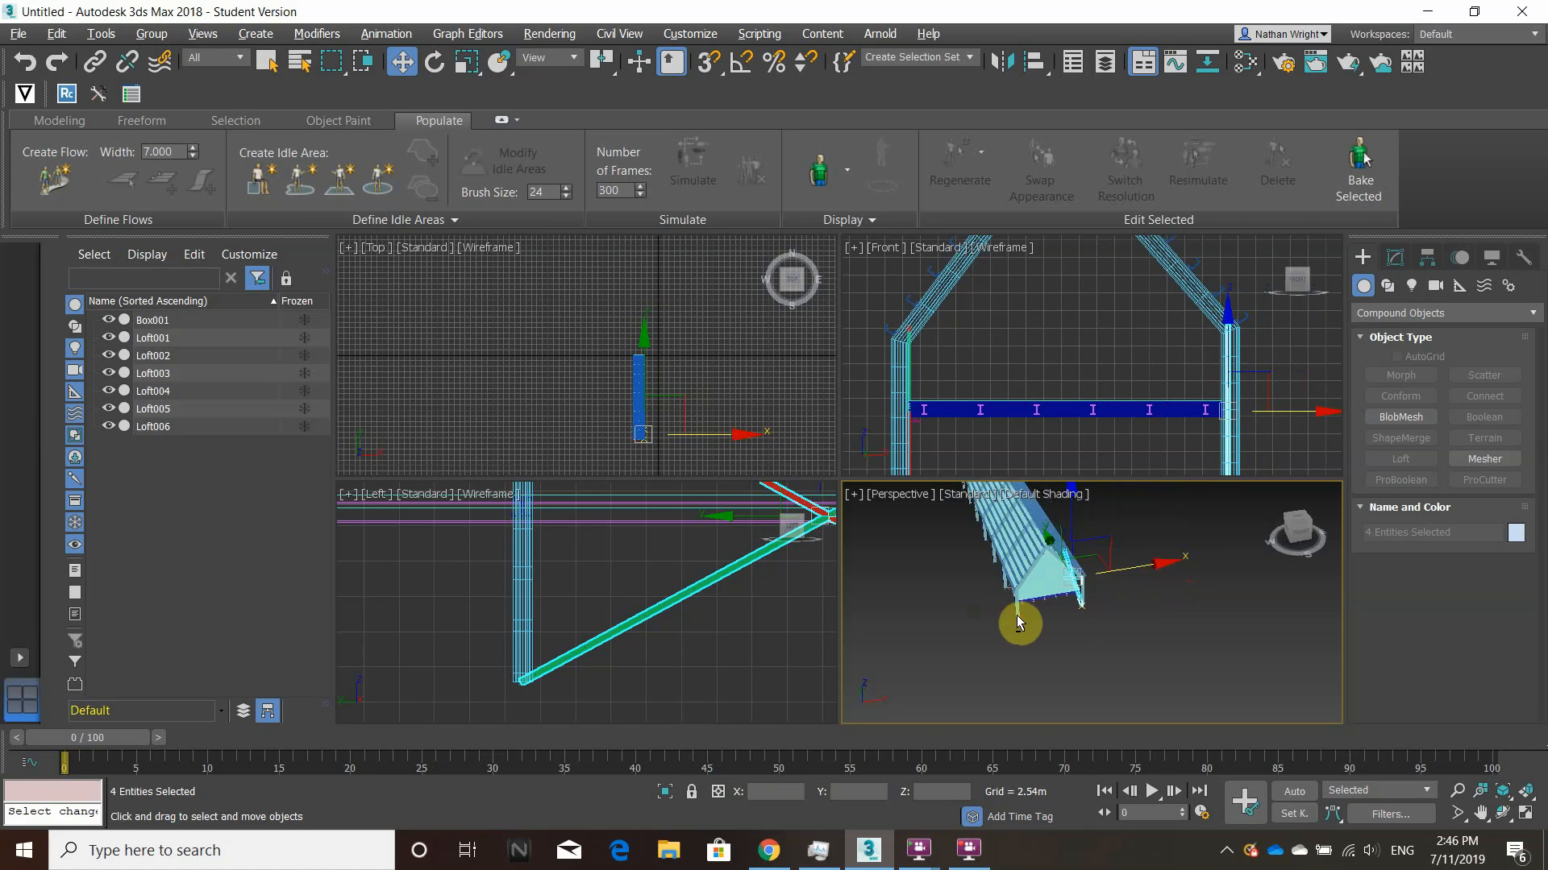
scroll(1075, 576, "up", 3)
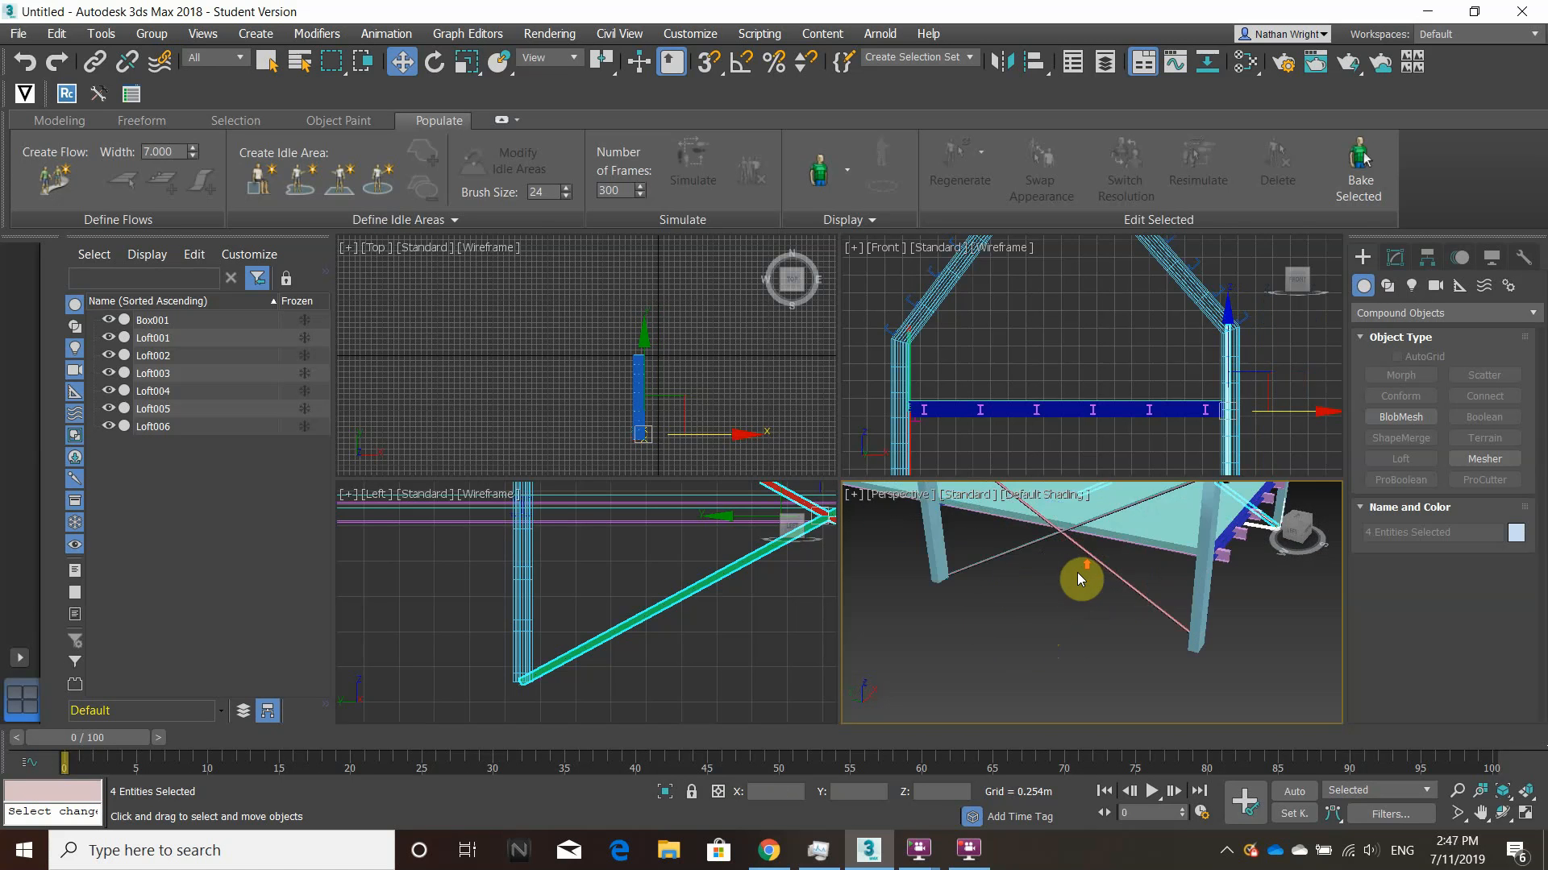
left_click_drag(1081, 581, 1013, 547)
scroll(1048, 615, "down", 4)
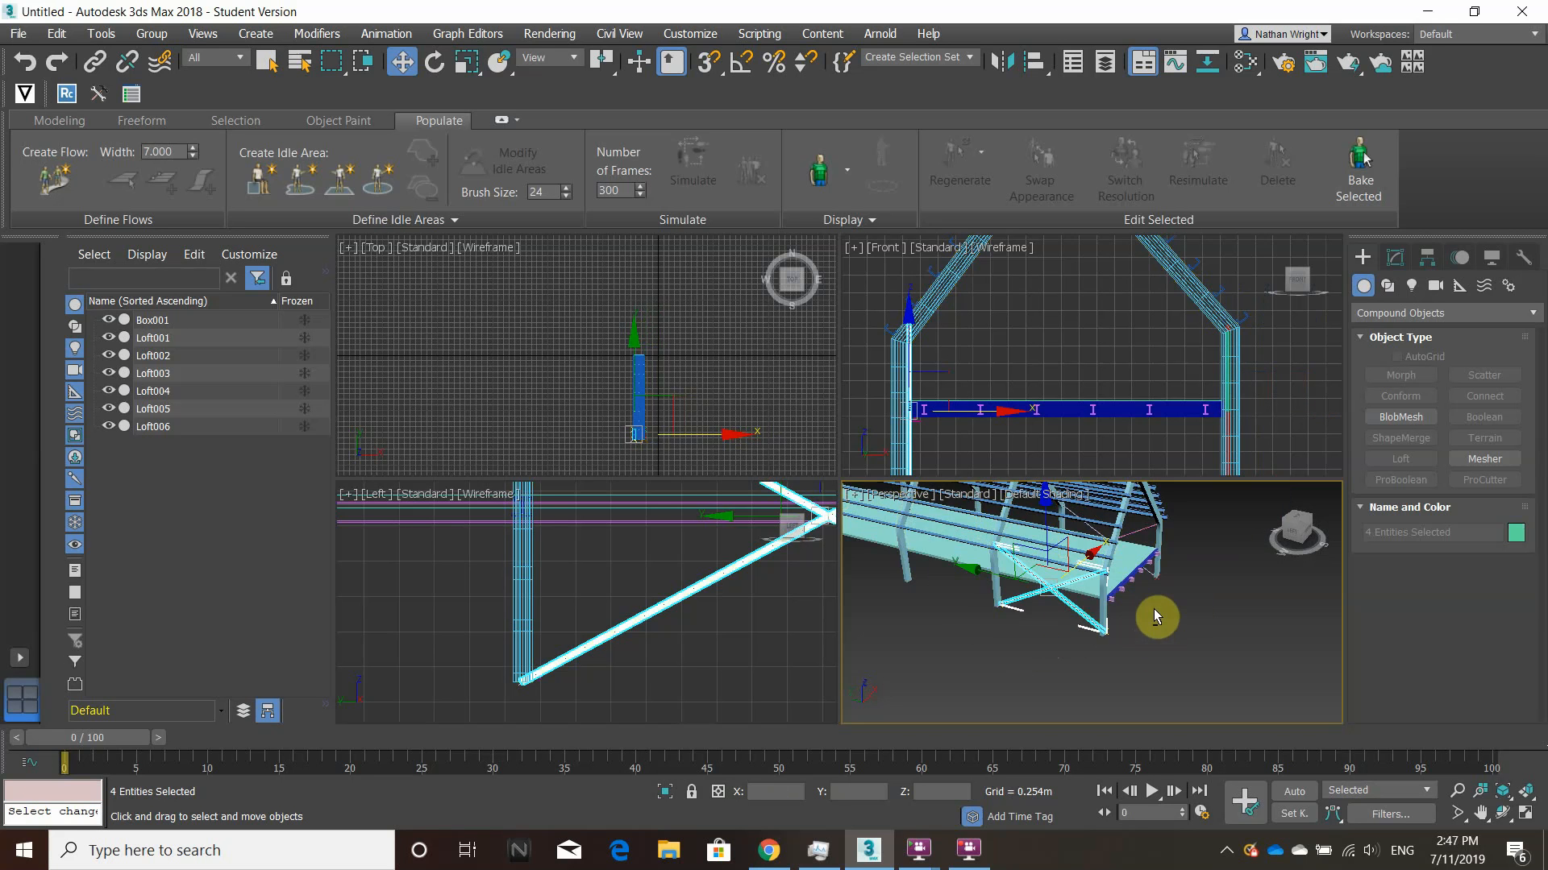
middle_click_drag(1154, 608, 915, 596, "alt")
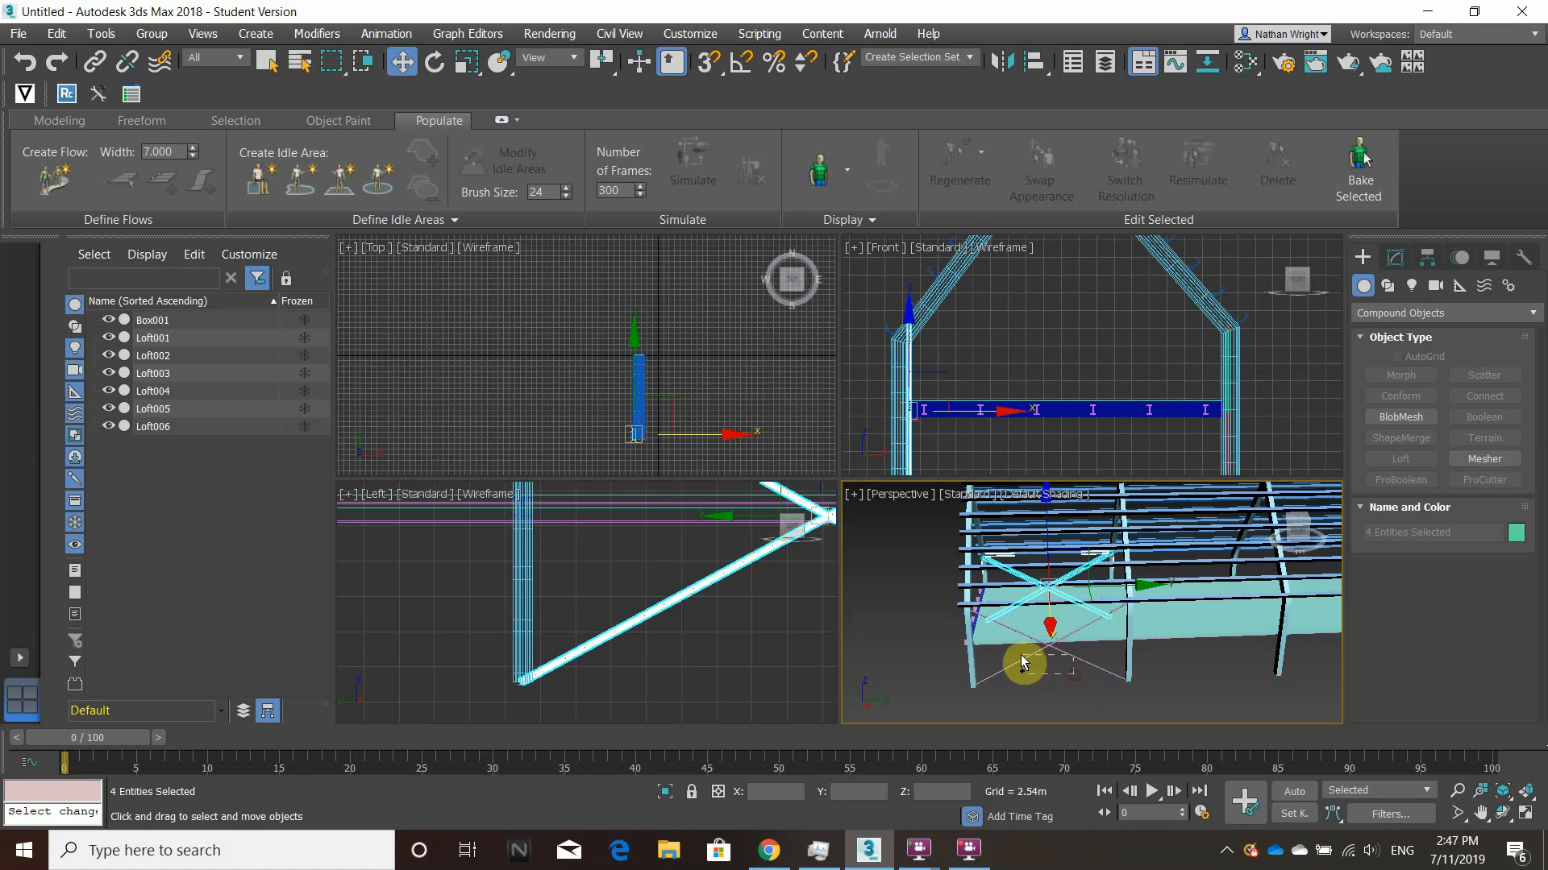
left_click_drag(1022, 663, 1023, 675, "ctrl")
key("super")
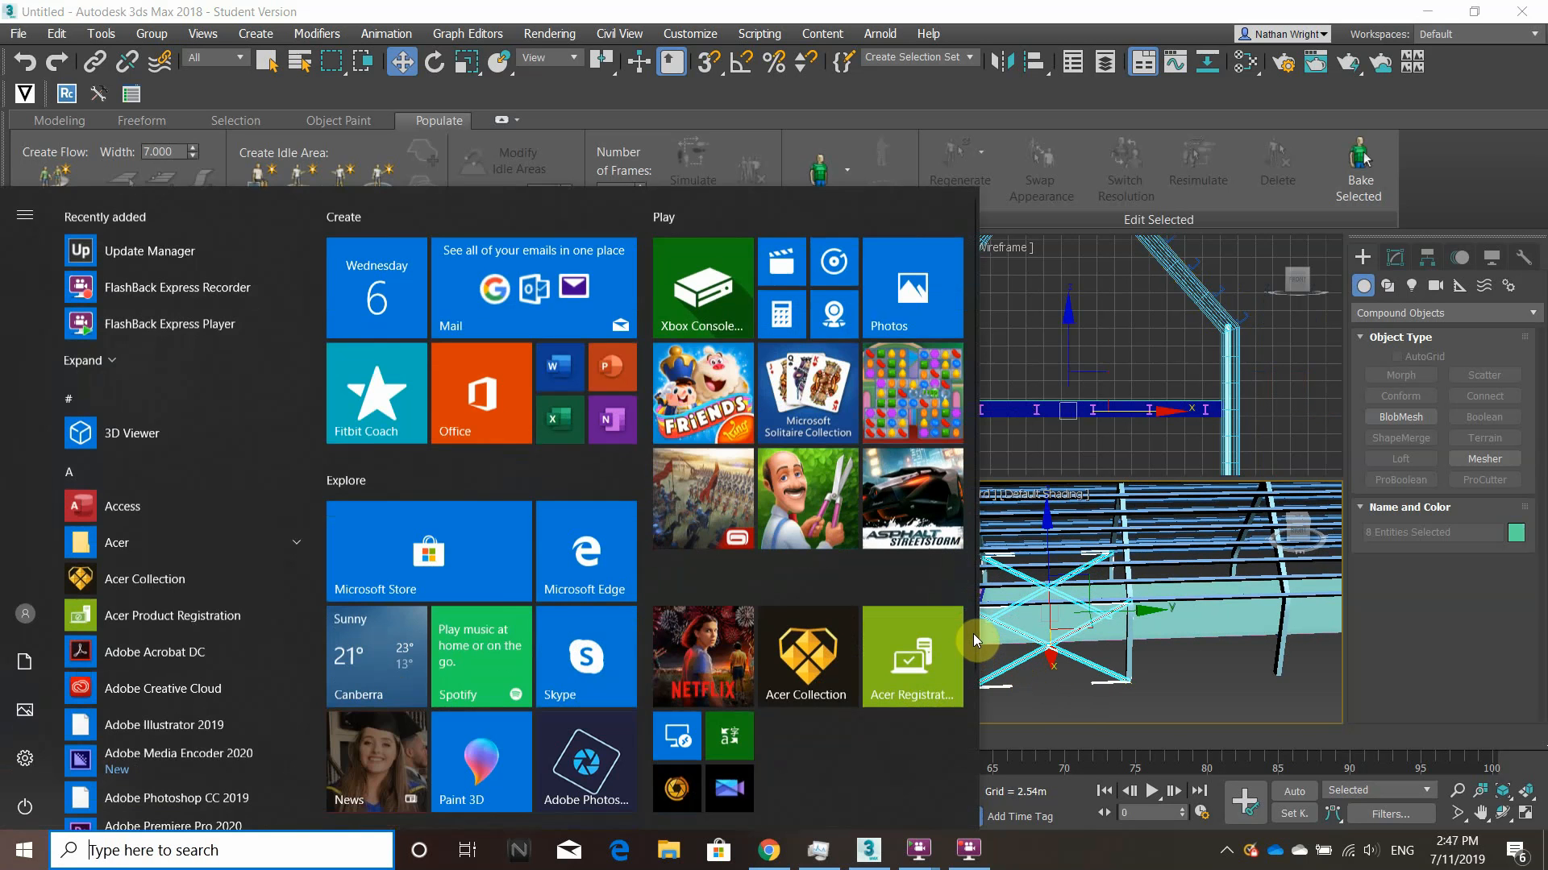
left_click(1139, 702)
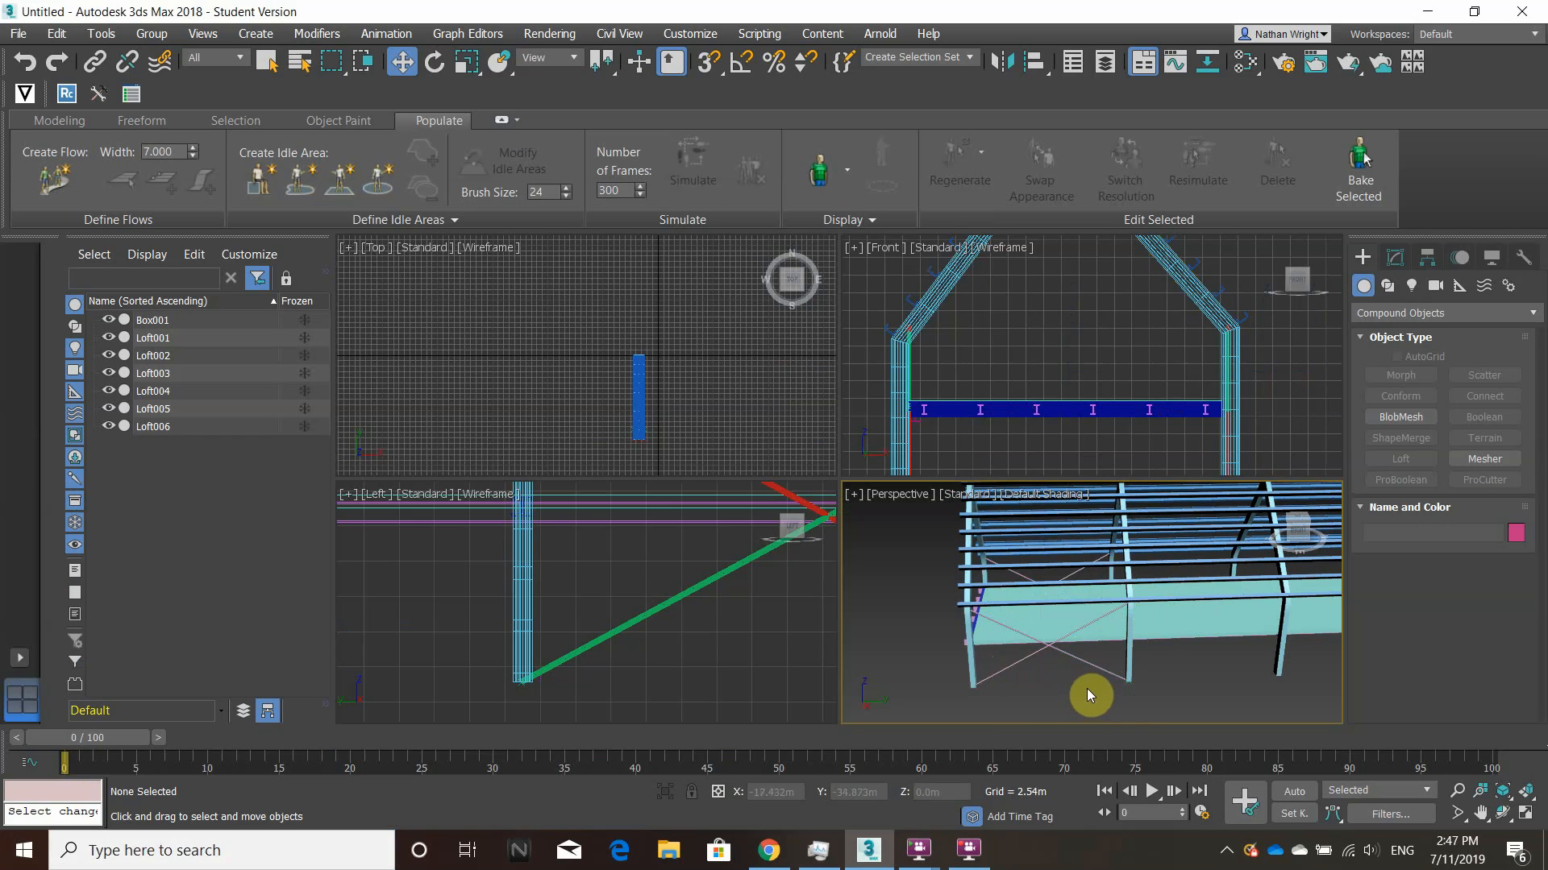
Try to apply the HyperClone modifier to both side walls' cross braces and their path lines together.
left_click_drag(1032, 655, 1028, 660)
middle_click_drag(1014, 657, 1082, 698, "alt")
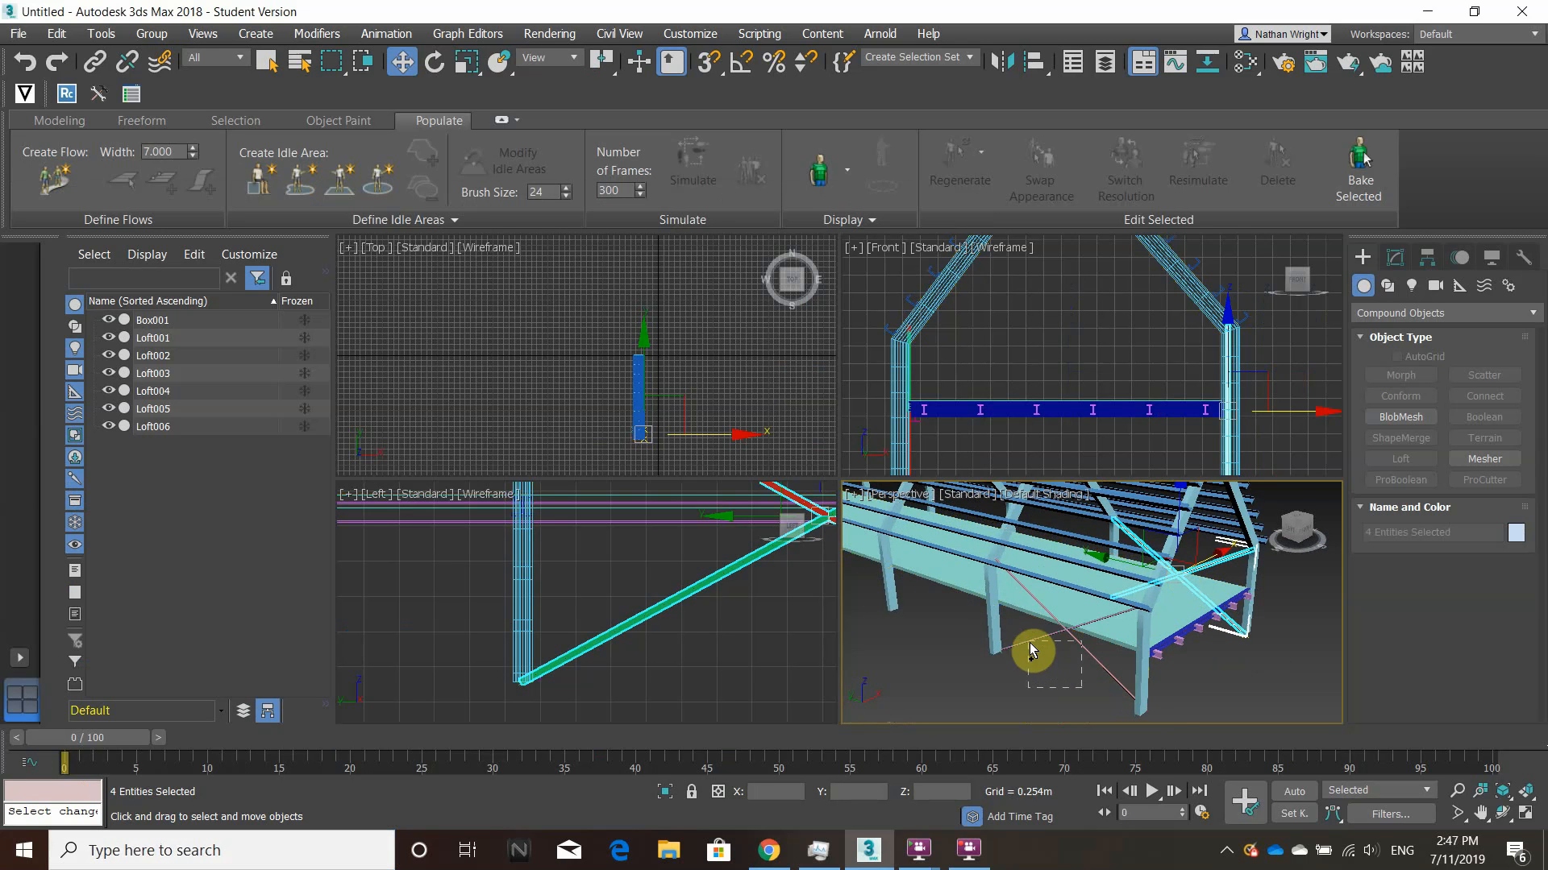
left_click_drag(1030, 648, 1030, 647, "ctrl")
left_click(1414, 255)
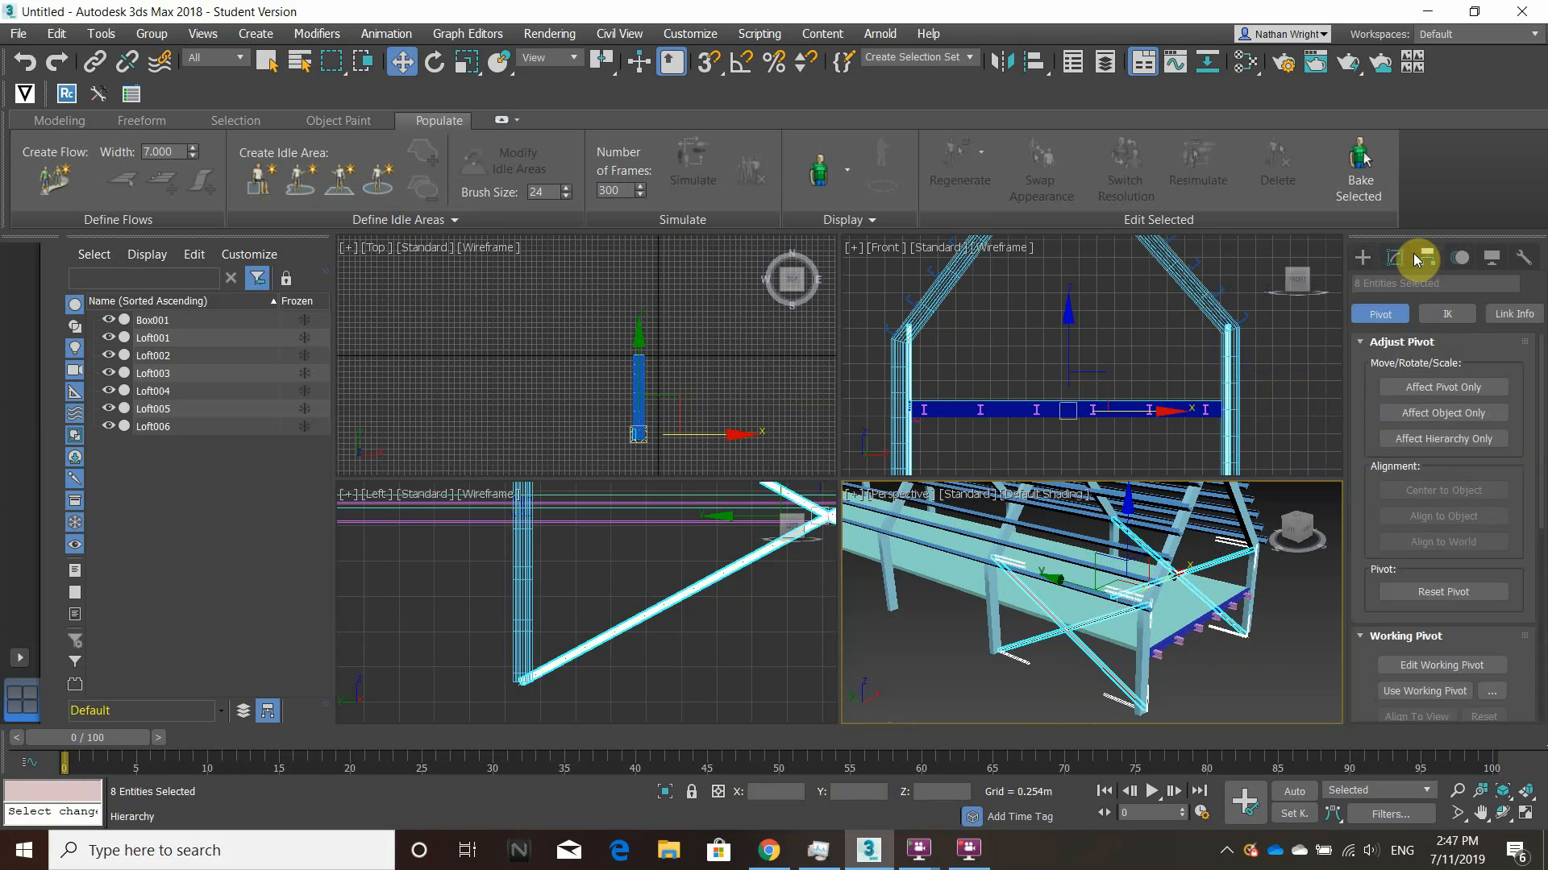
left_click(1399, 261)
left_click(1405, 314)
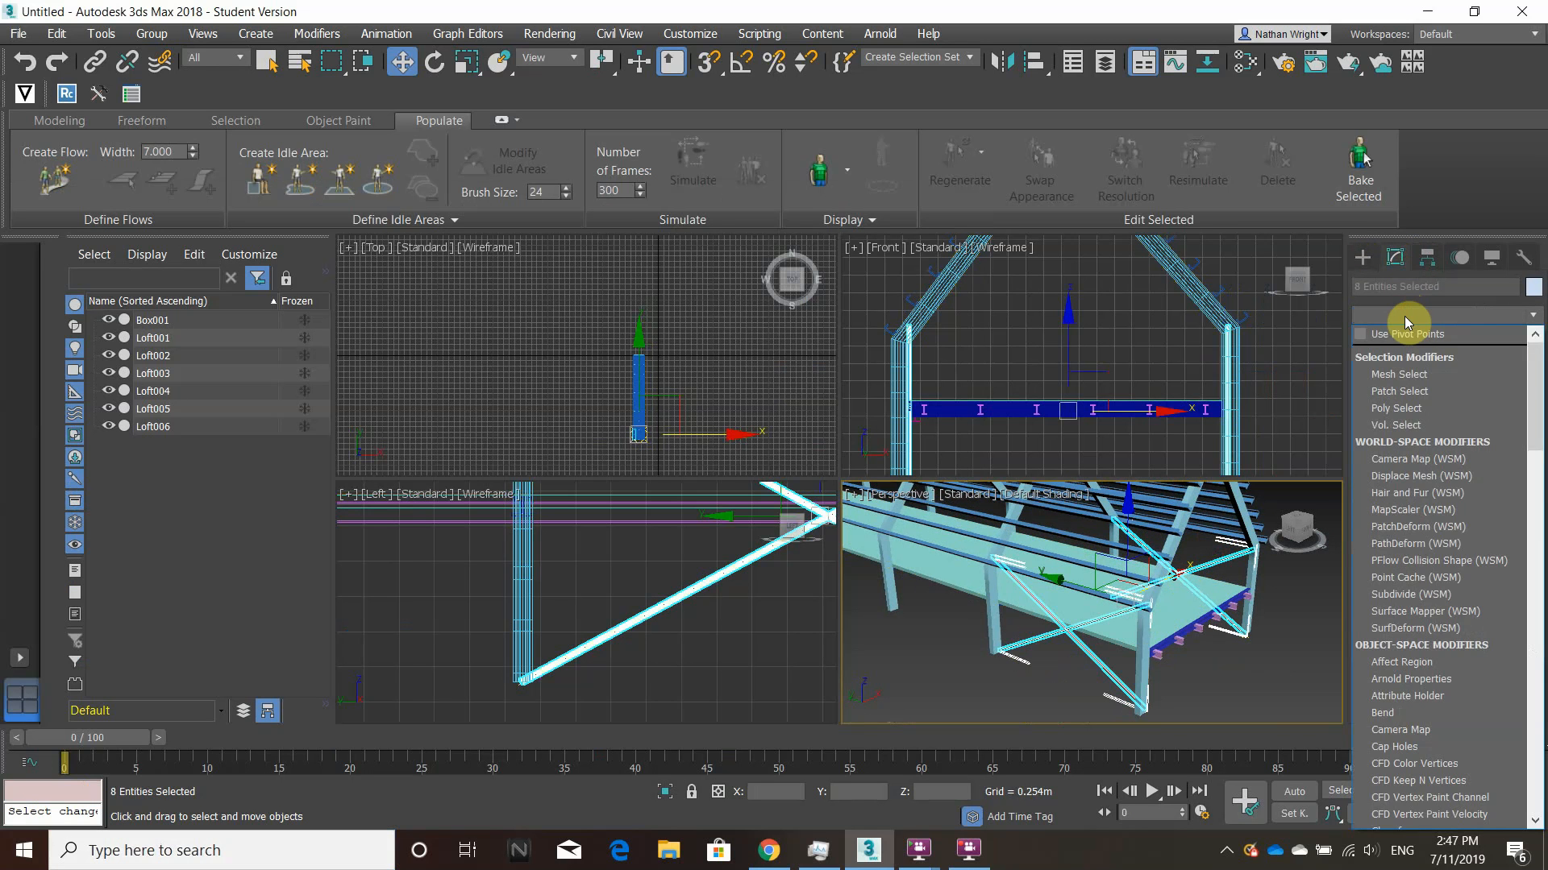
type("hy")
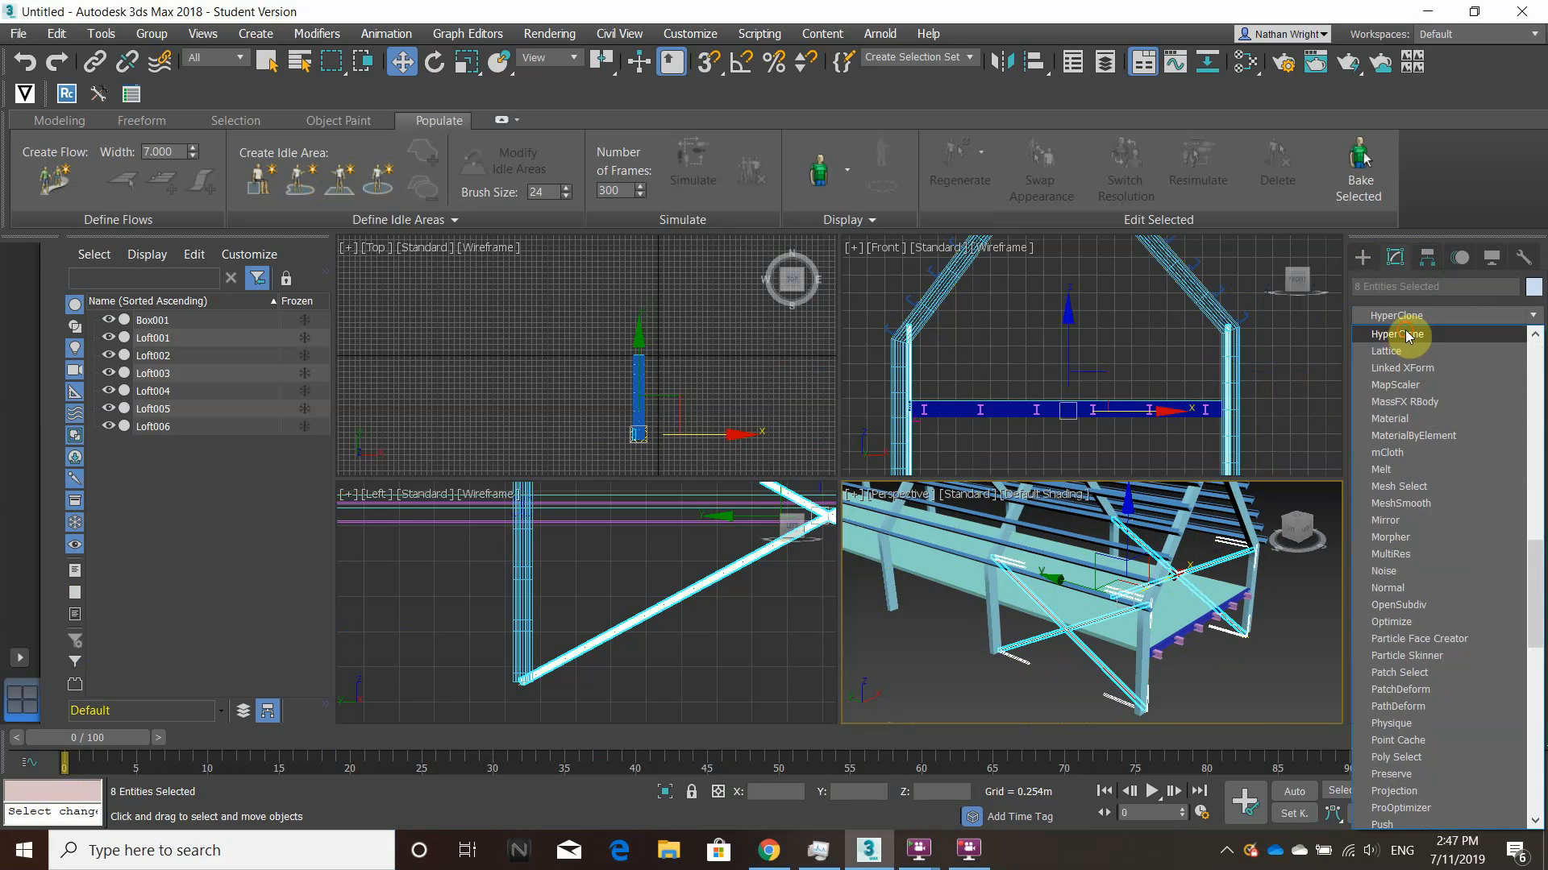
left_click(1407, 335)
left_click(869, 535)
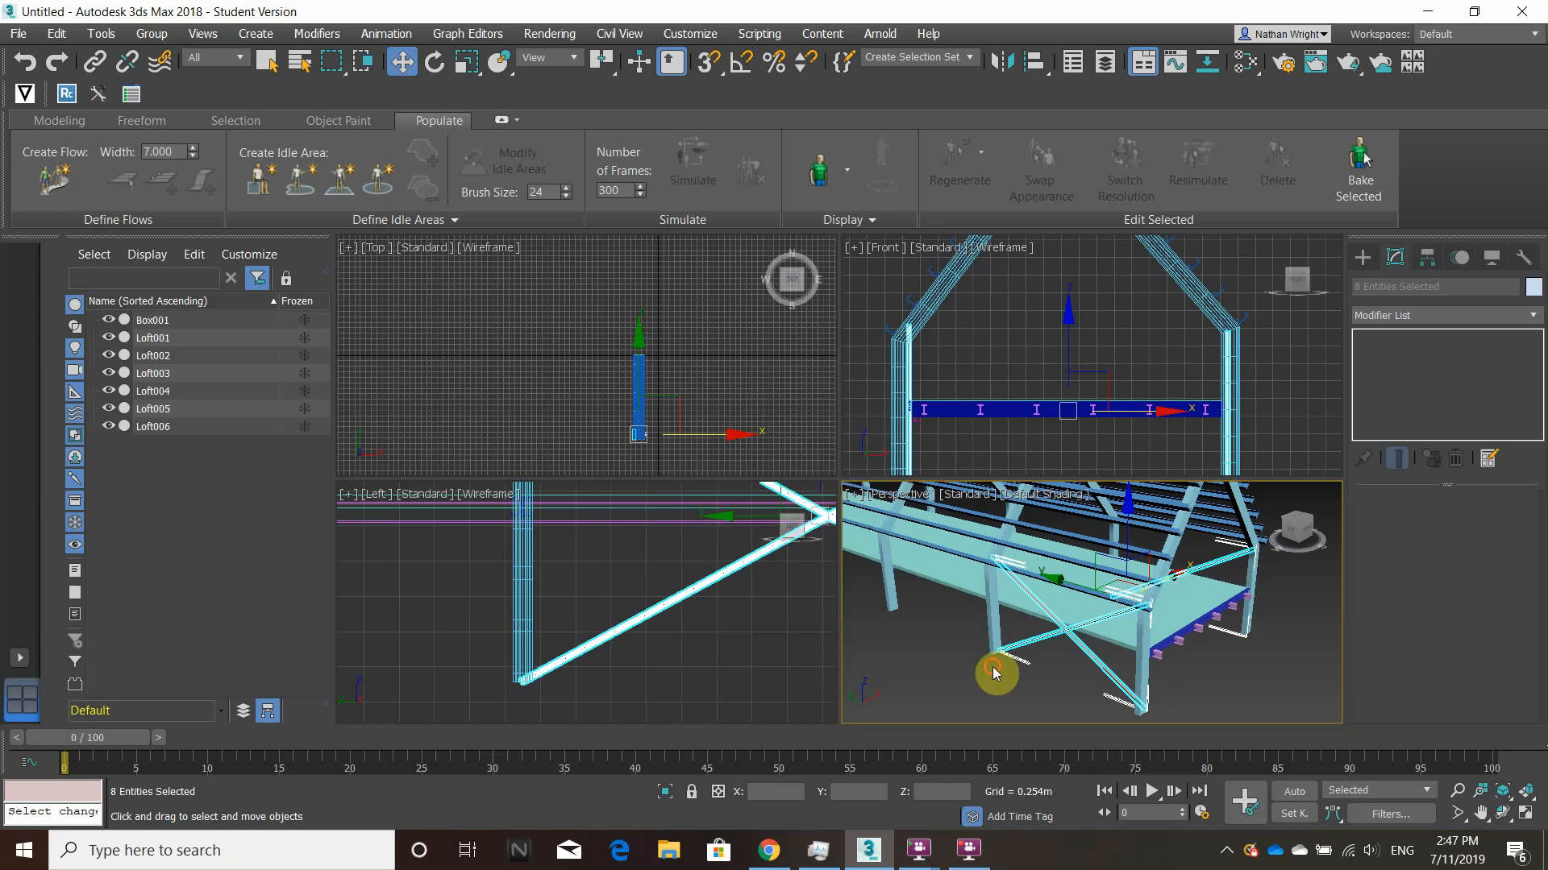
left_click(993, 666)
left_click(1054, 634)
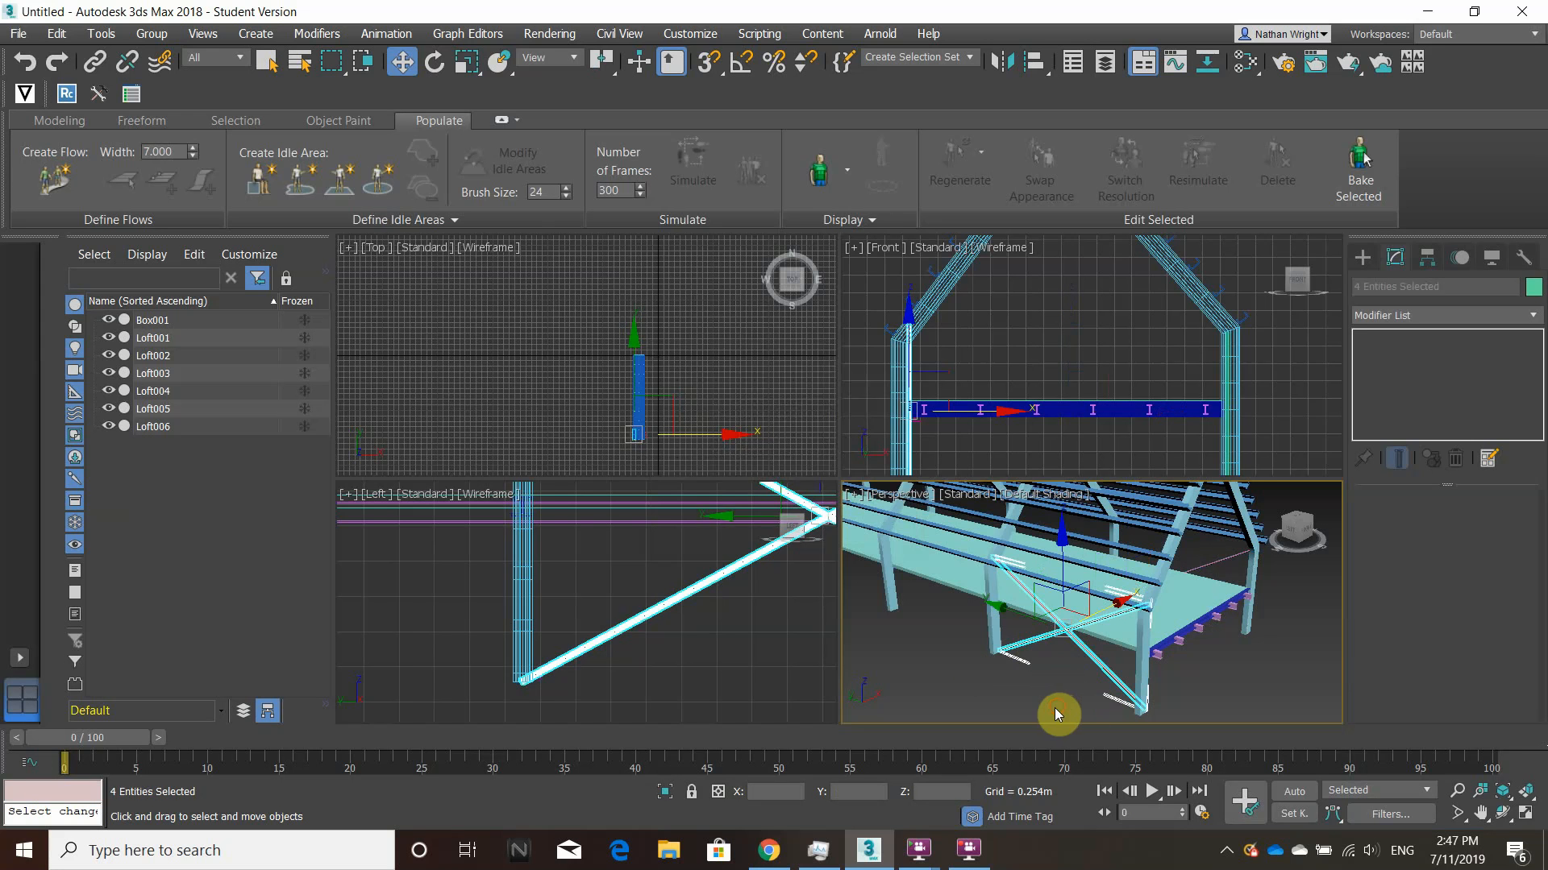
left_click(1054, 708)
left_click_drag(1044, 651, 1072, 629)
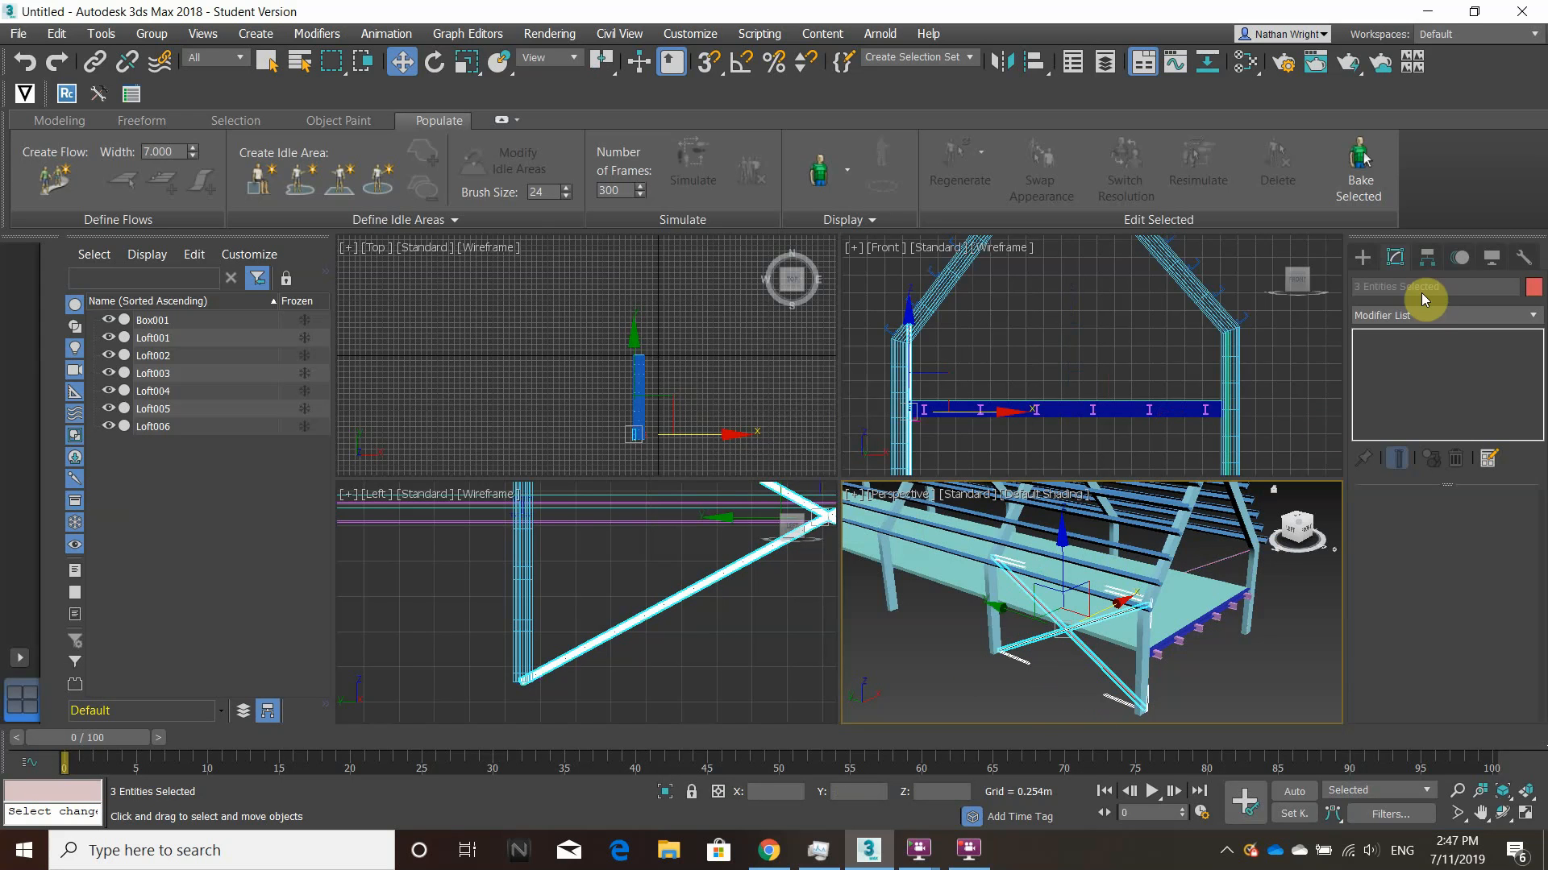
left_click(987, 710)
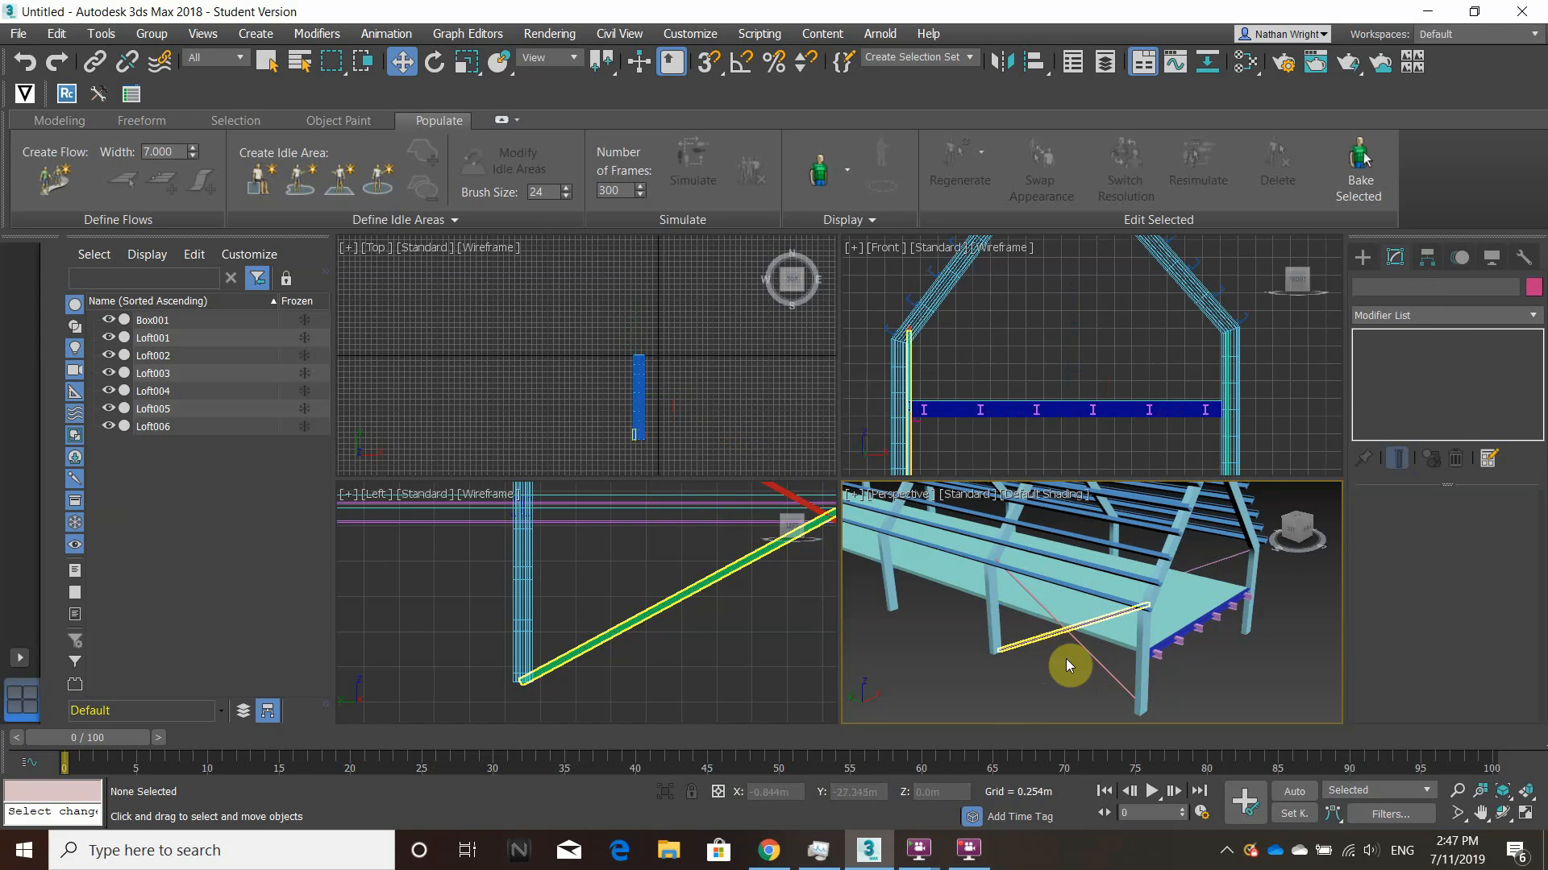
Select both lofted braces of the end bay's cross together, without their path lines, in the Perspective view.
scroll(1052, 637, "up", 3)
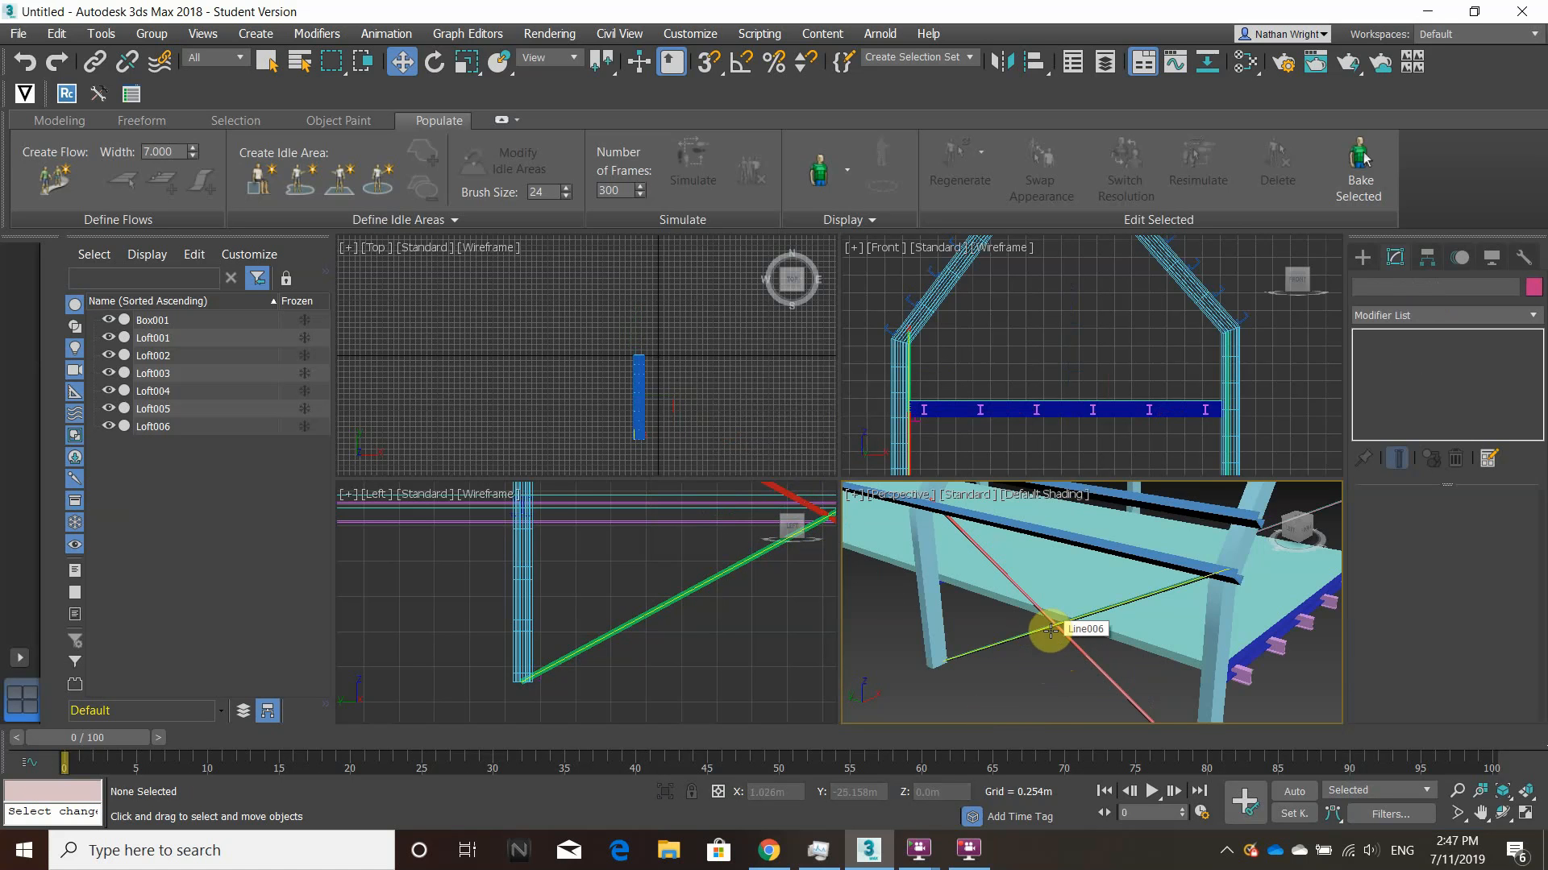
left_click(1050, 627)
scroll(1049, 629, "up", 5)
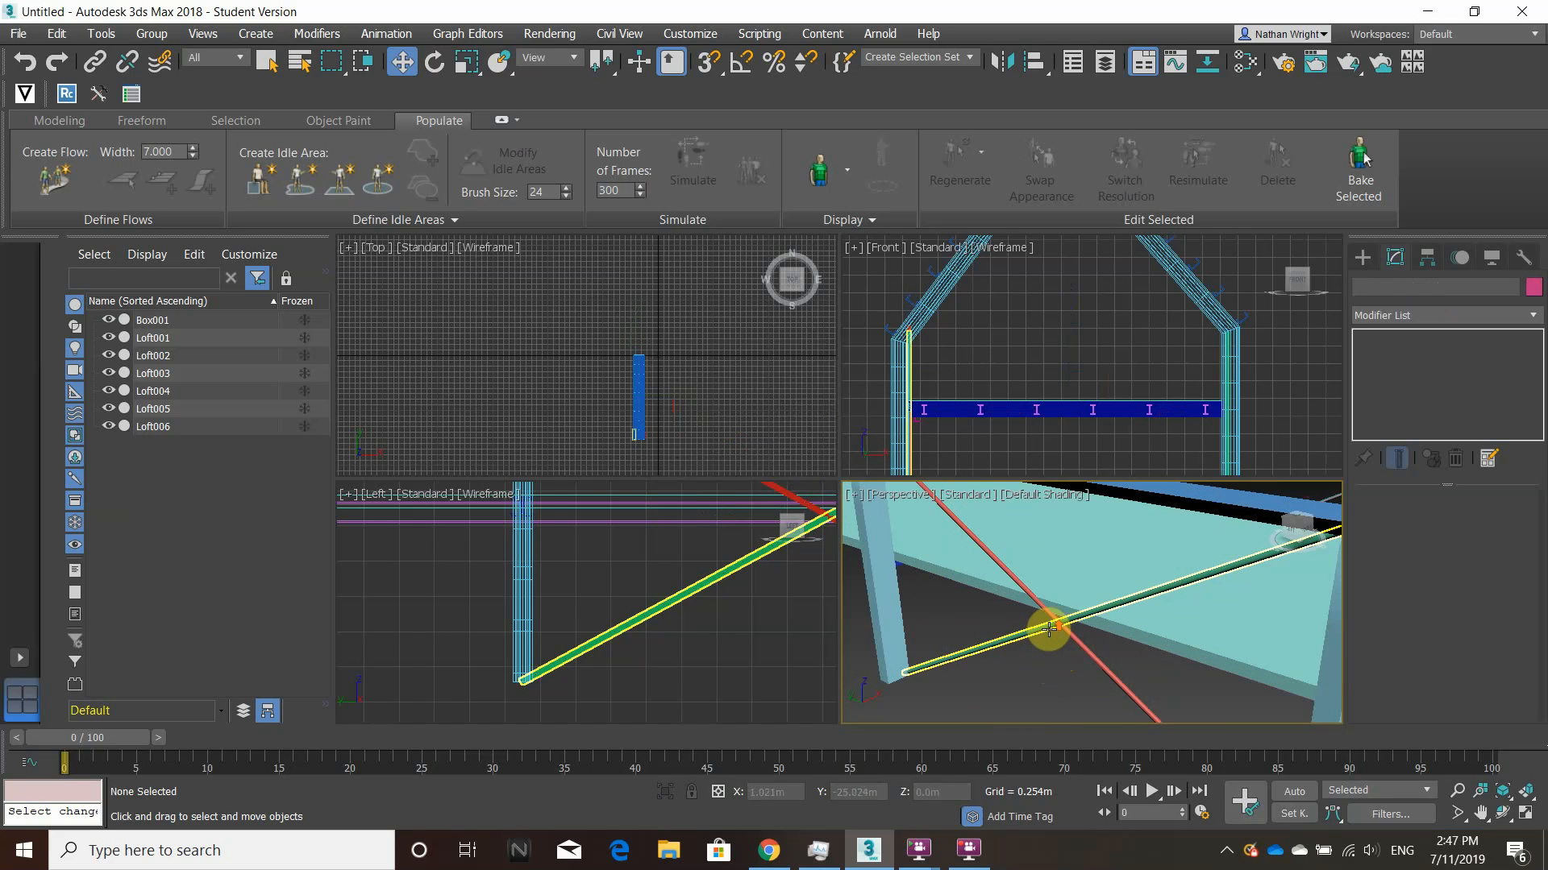
scroll(1044, 643, "down", 5)
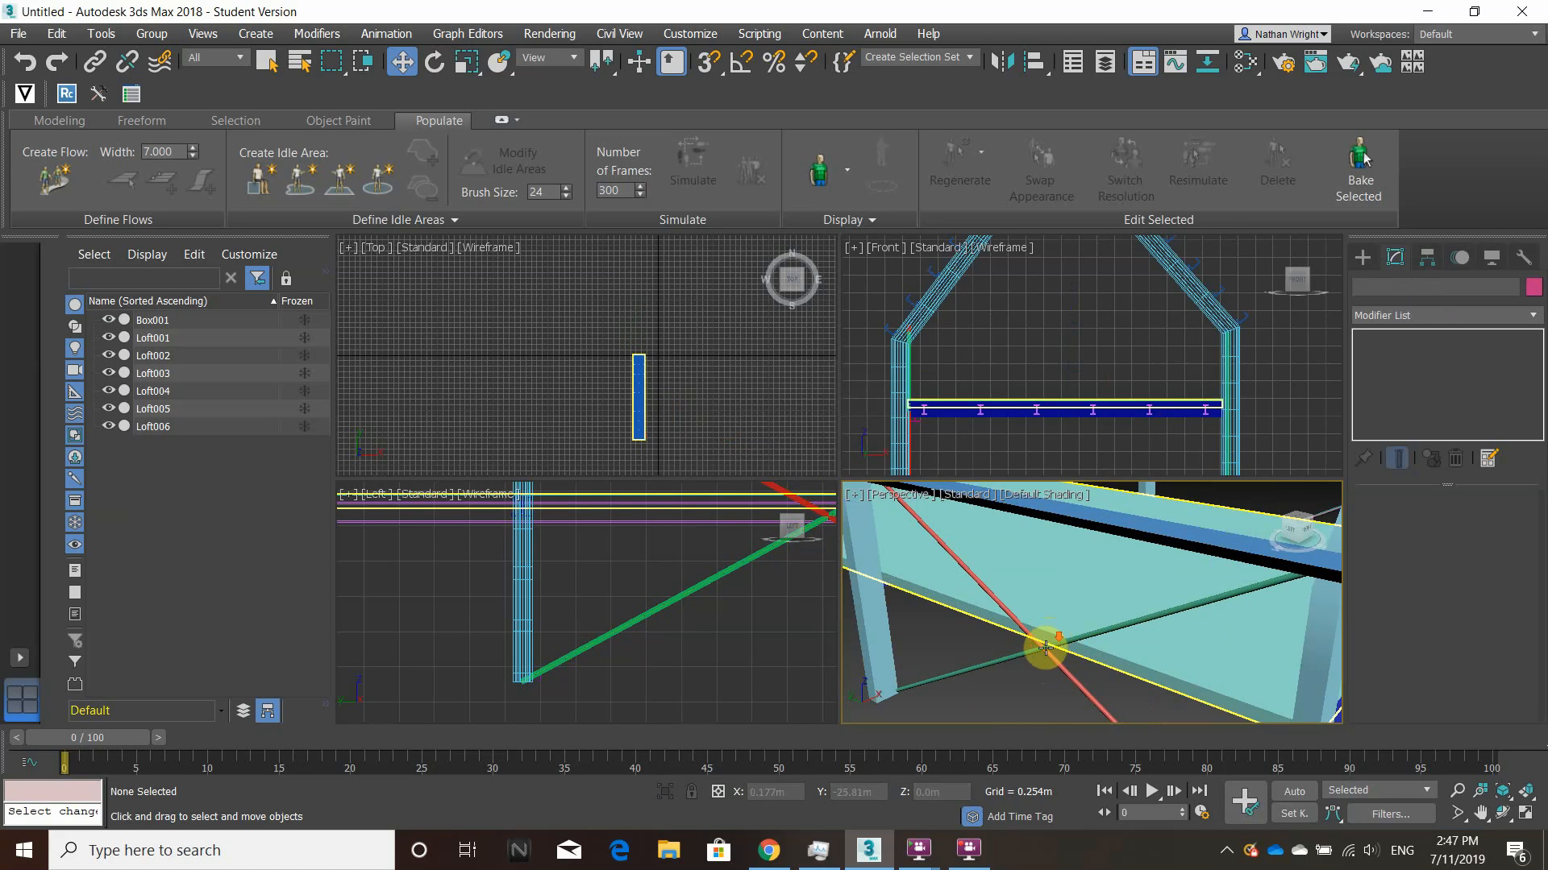
left_click(1049, 663)
left_click(1011, 661)
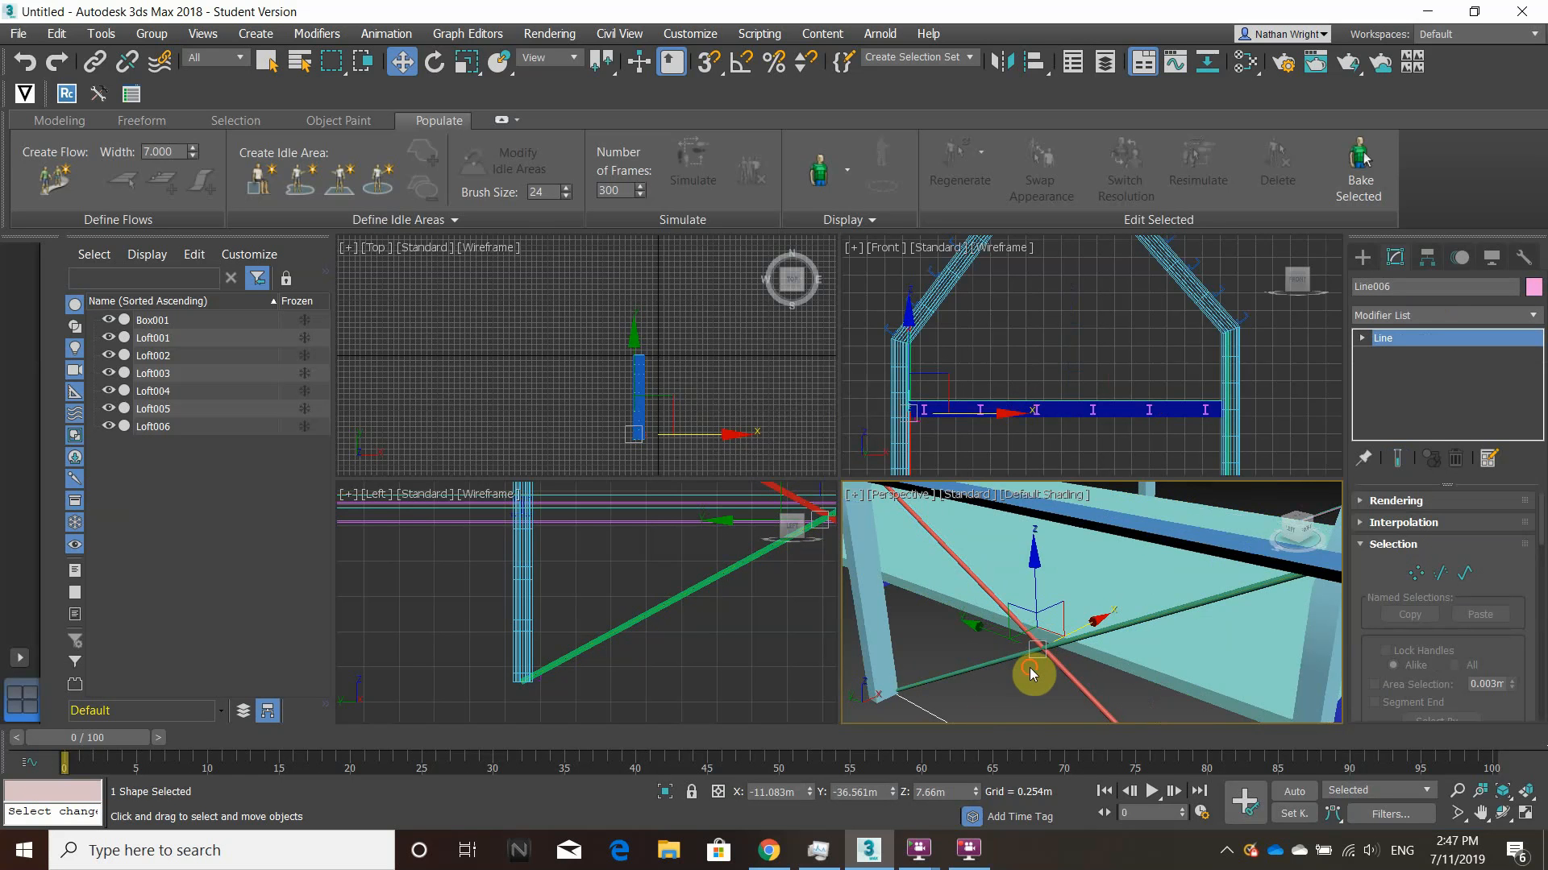
left_click(1028, 667)
scroll(1021, 672, "down", 5)
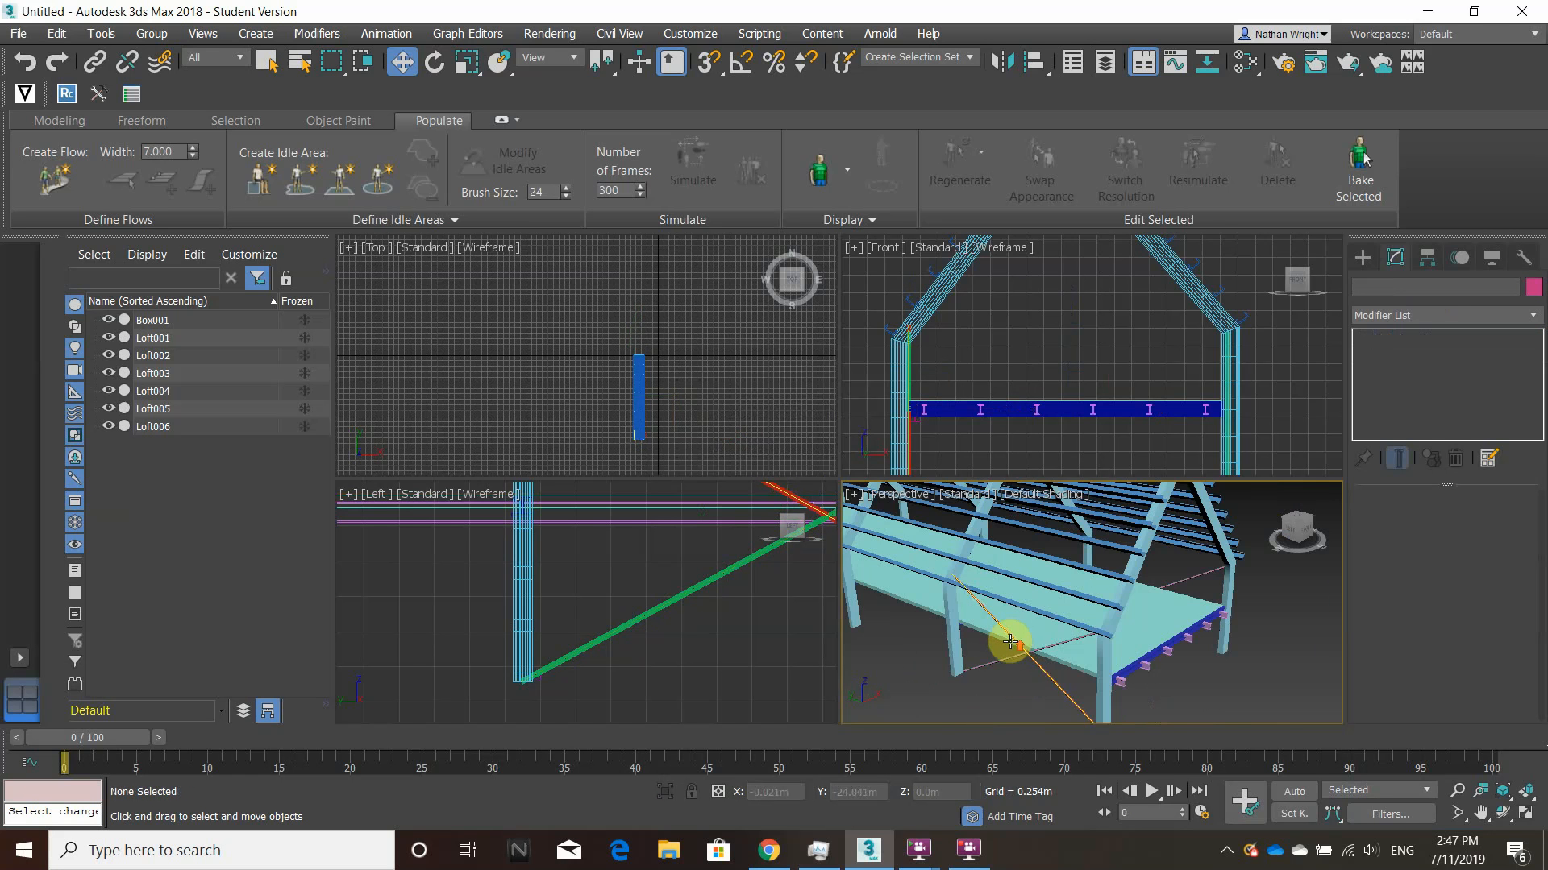
scroll(1012, 639, "up", 3)
left_click(1012, 638)
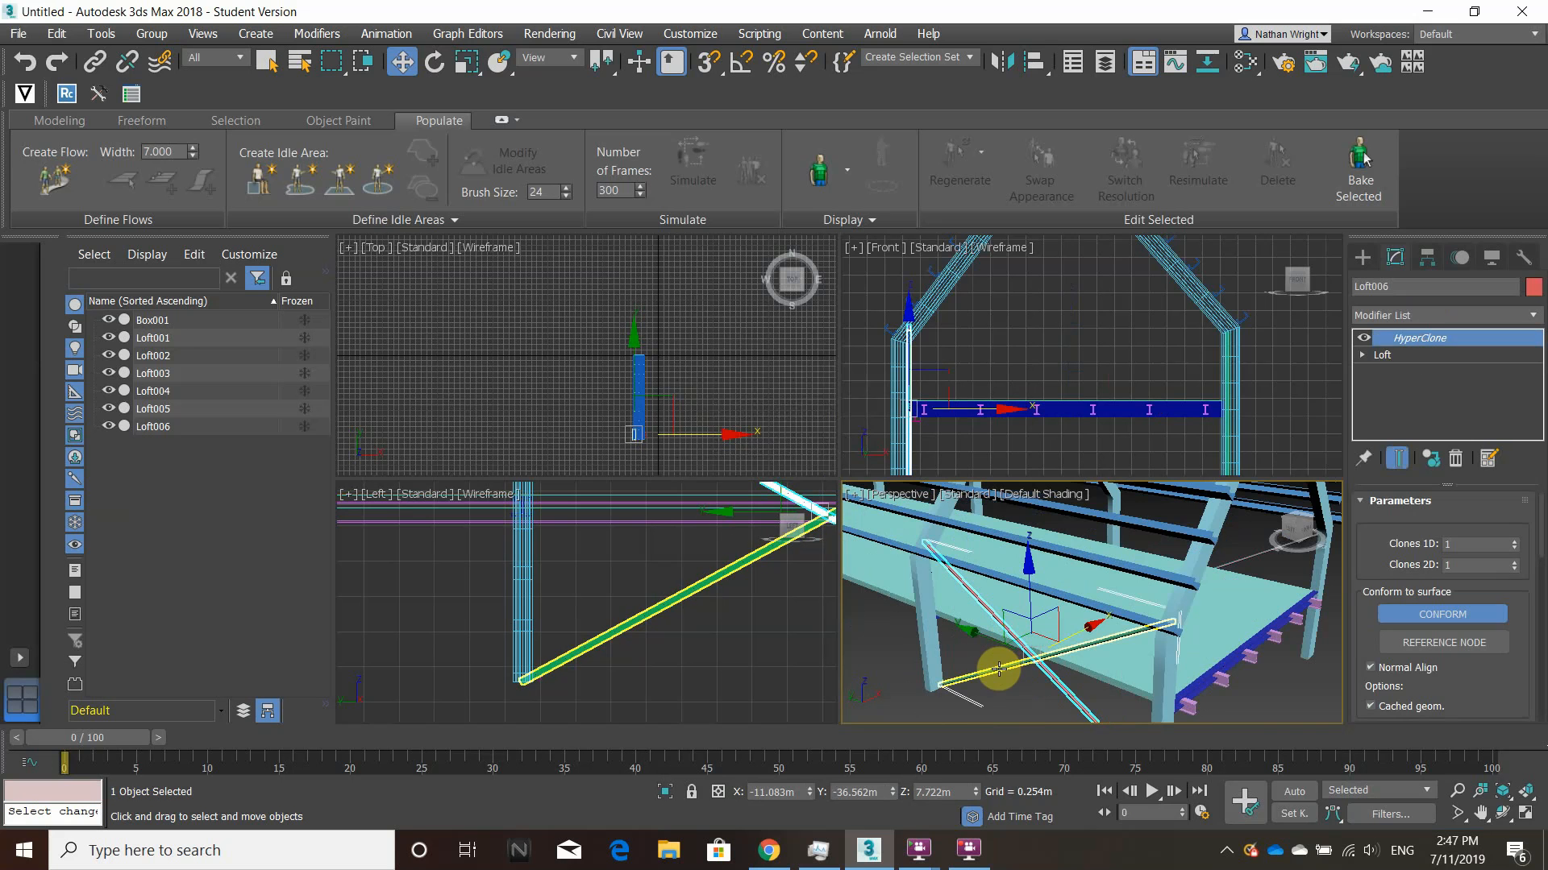
left_click(1019, 677)
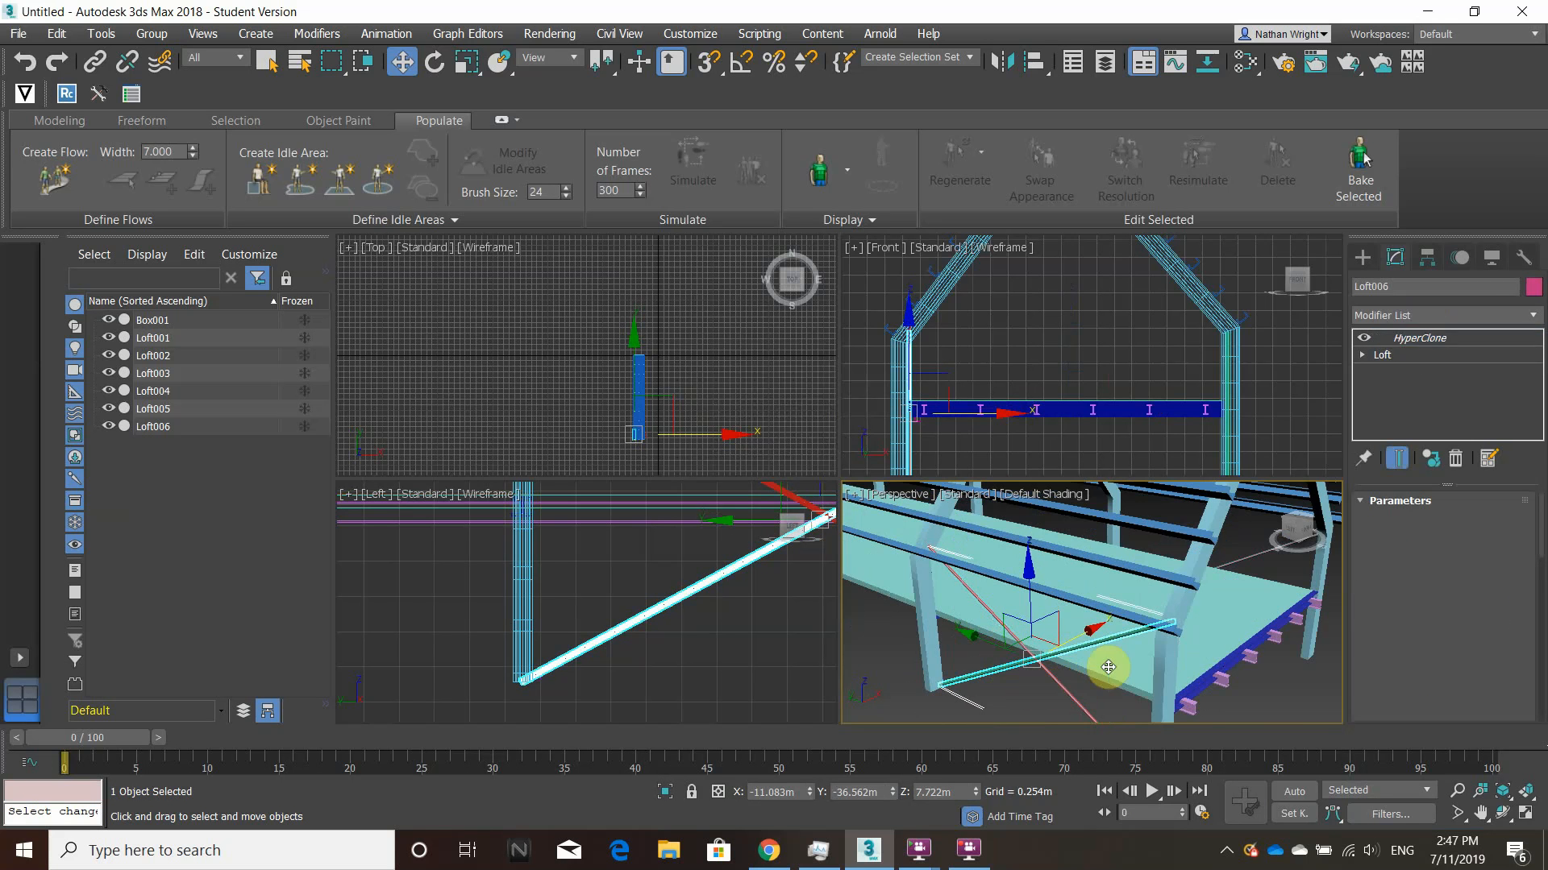
scroll(1046, 683, "up", 2)
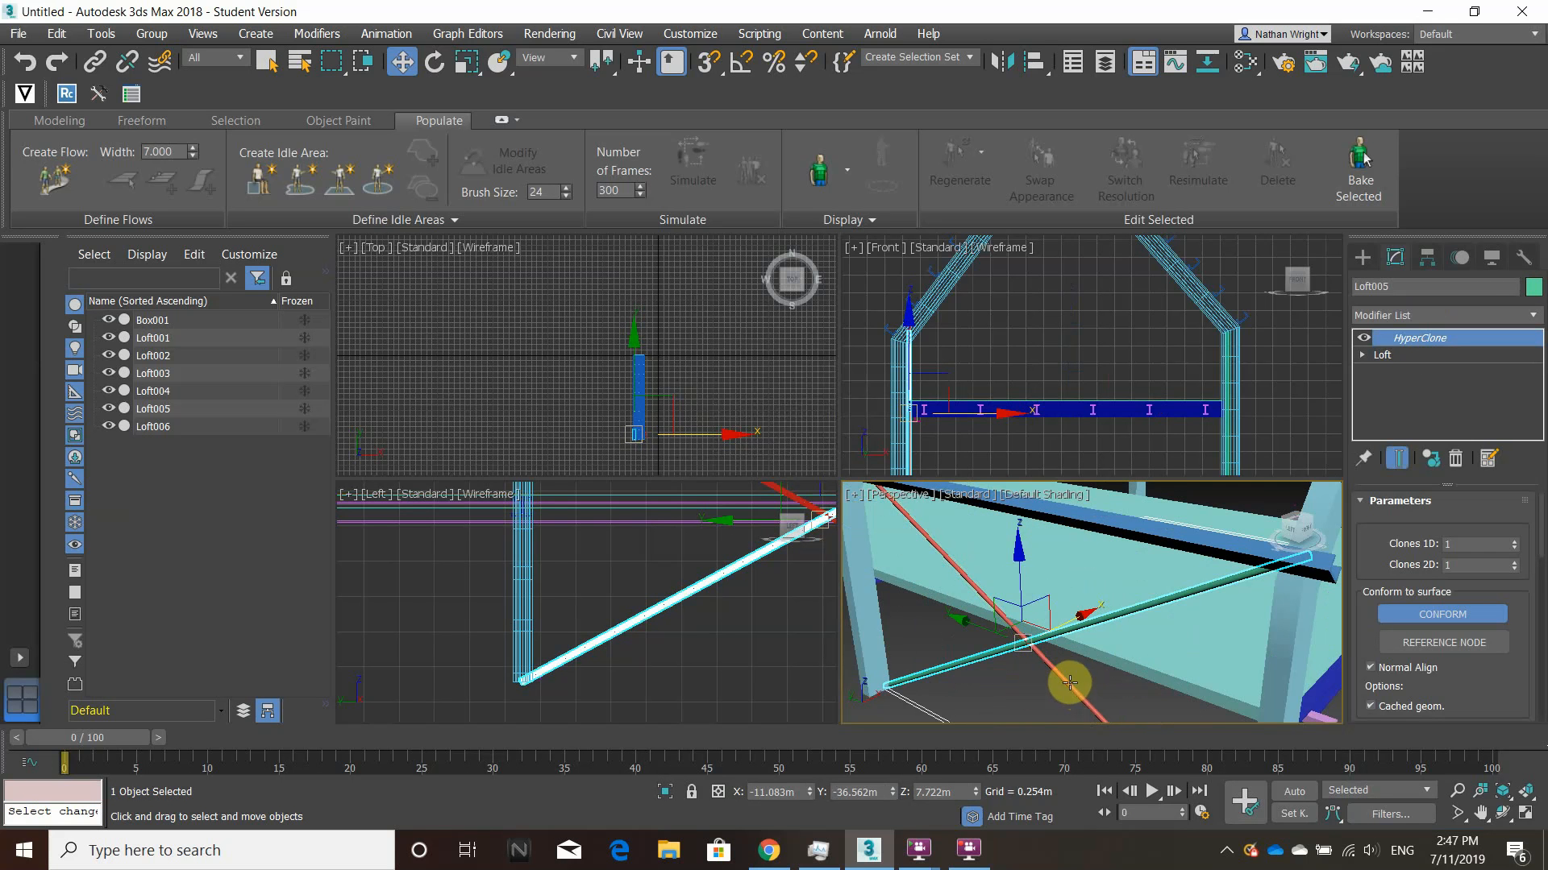
left_click(1057, 693)
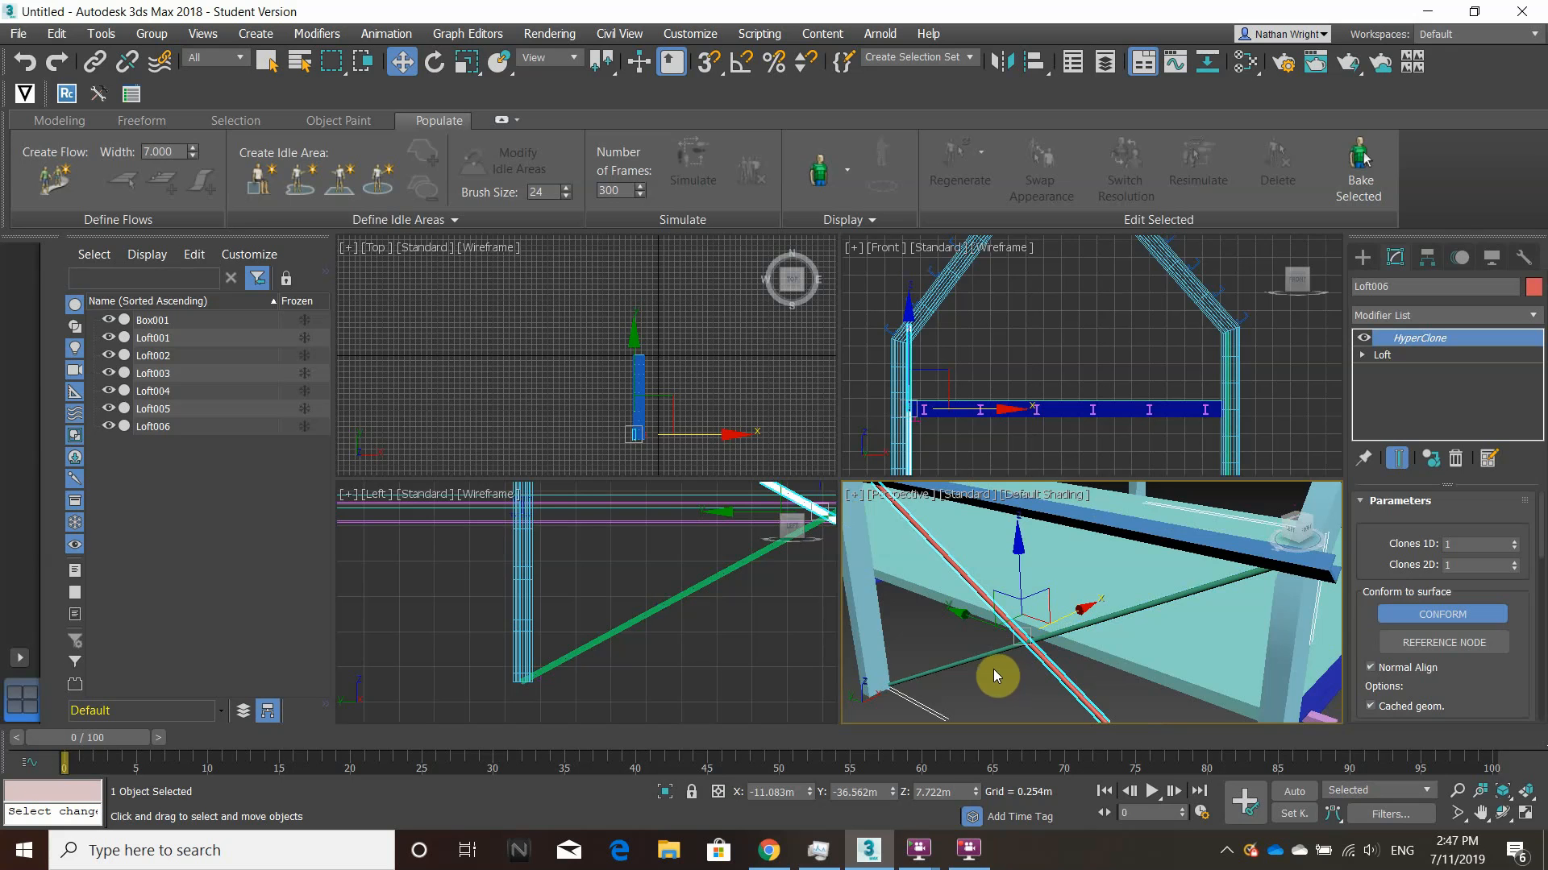
left_click(1013, 680)
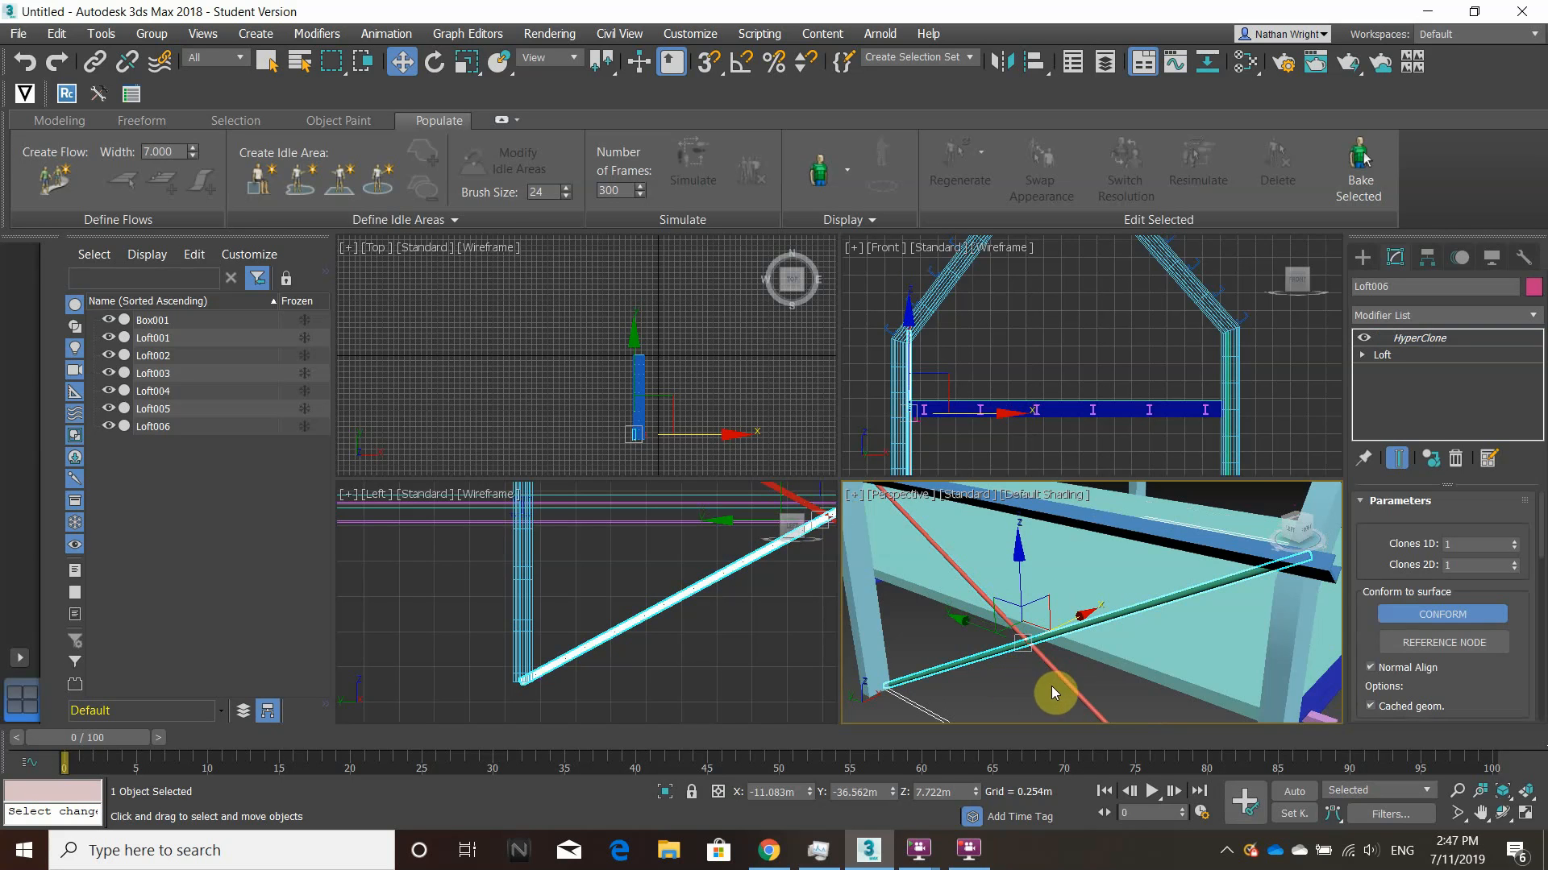
left_click(1052, 675, "ctrl")
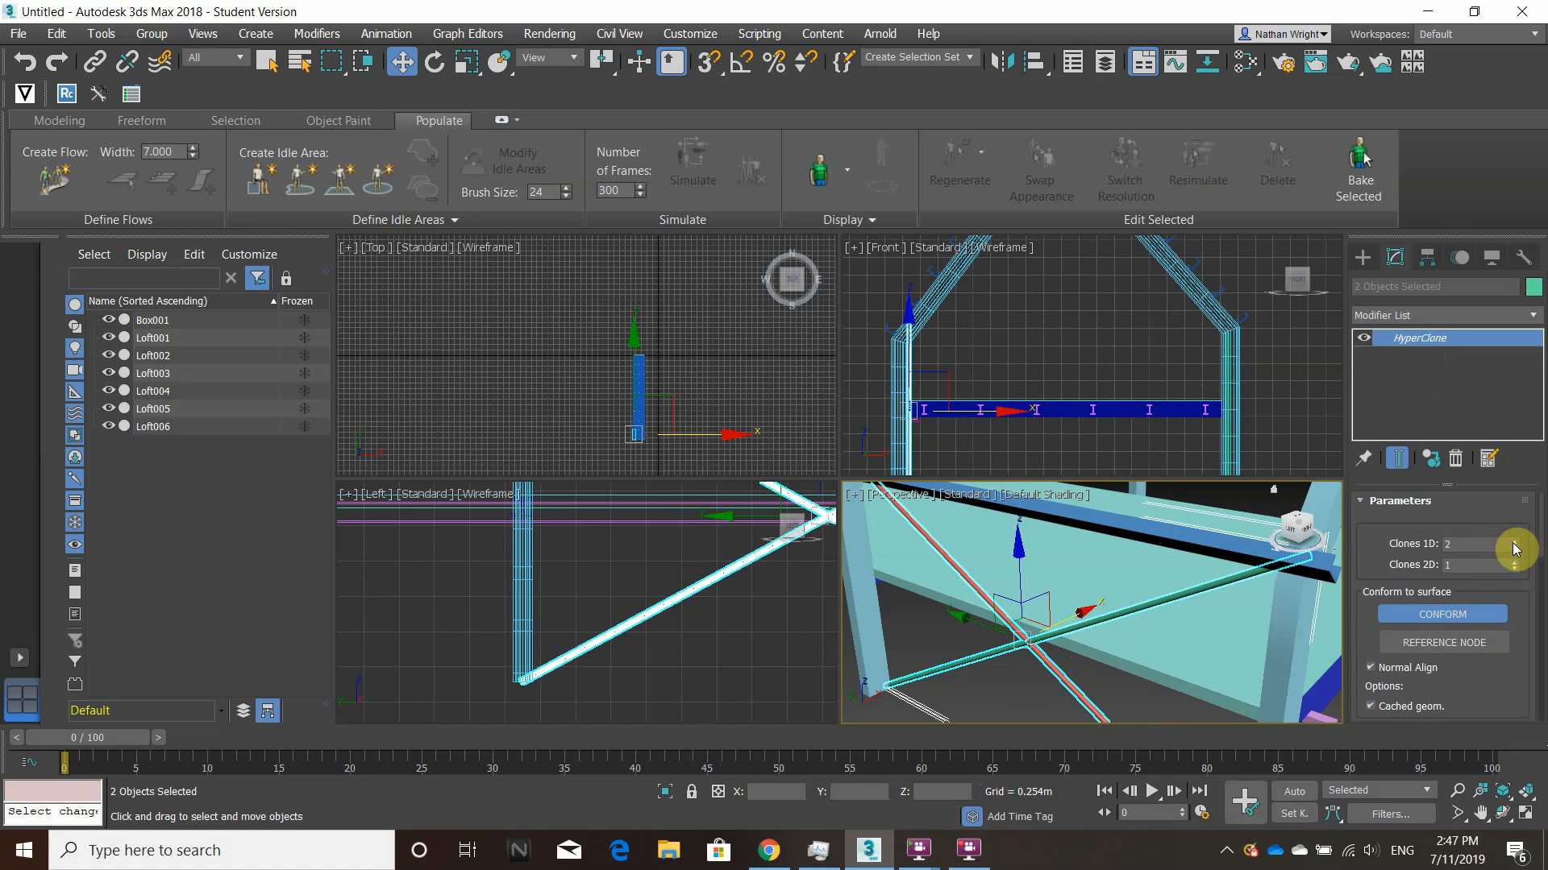
Repeat the cross braces along the building in HyperClone with 5 clones in 1D and a 1D X offset of 8.595 m.
scroll(1375, 666, "down", 3)
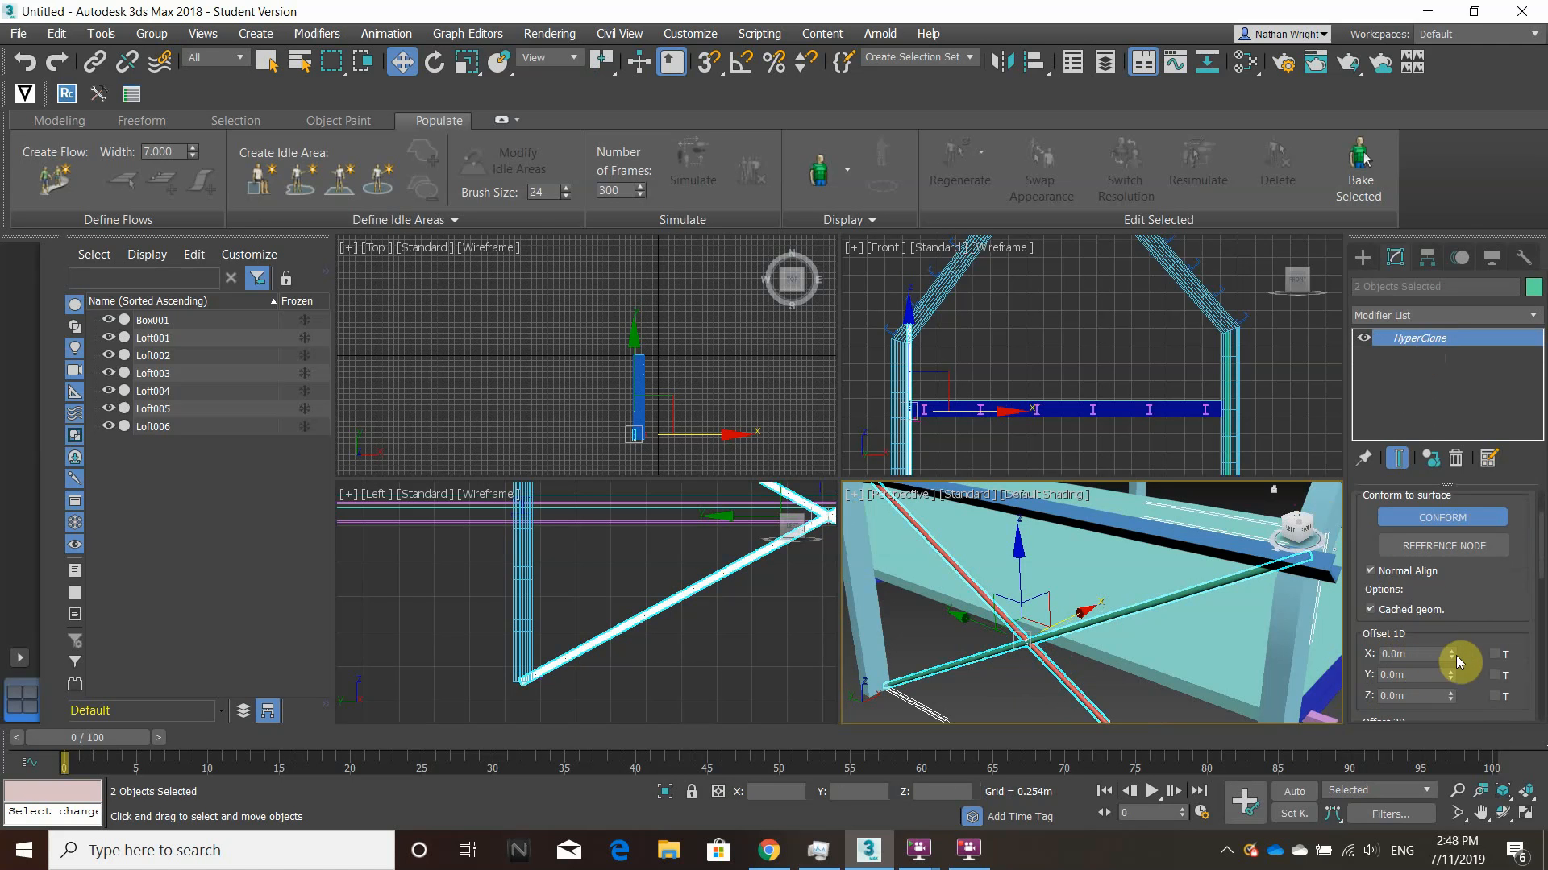
left_click_drag(1456, 655, 1407, 485)
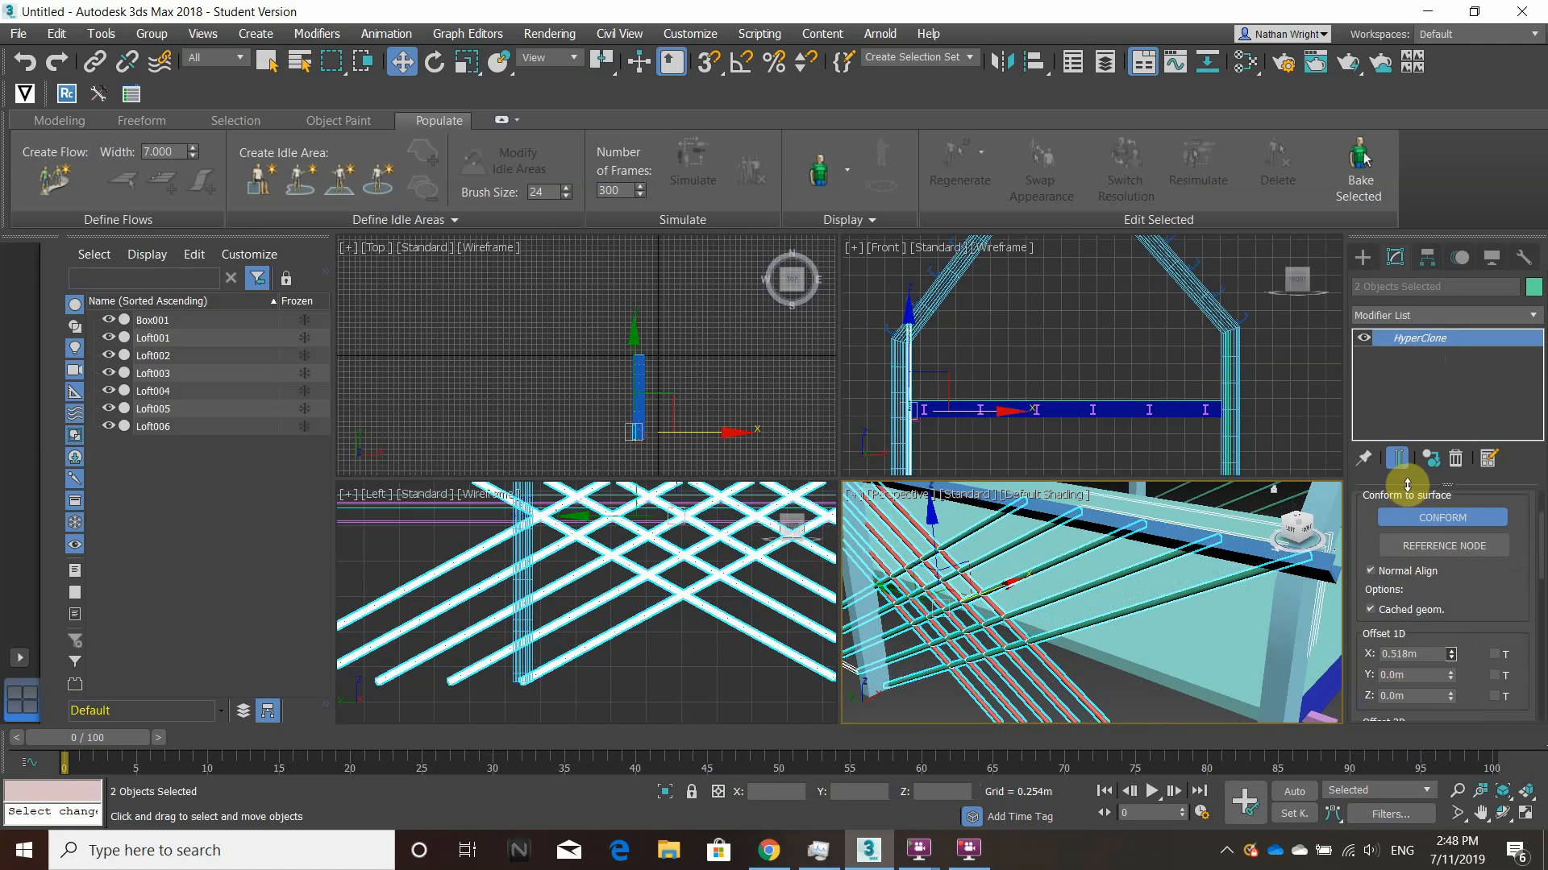
scroll(1206, 663, "down", 5)
scroll(1188, 688, "up", 2)
middle_click_drag(1188, 687, 1212, 692)
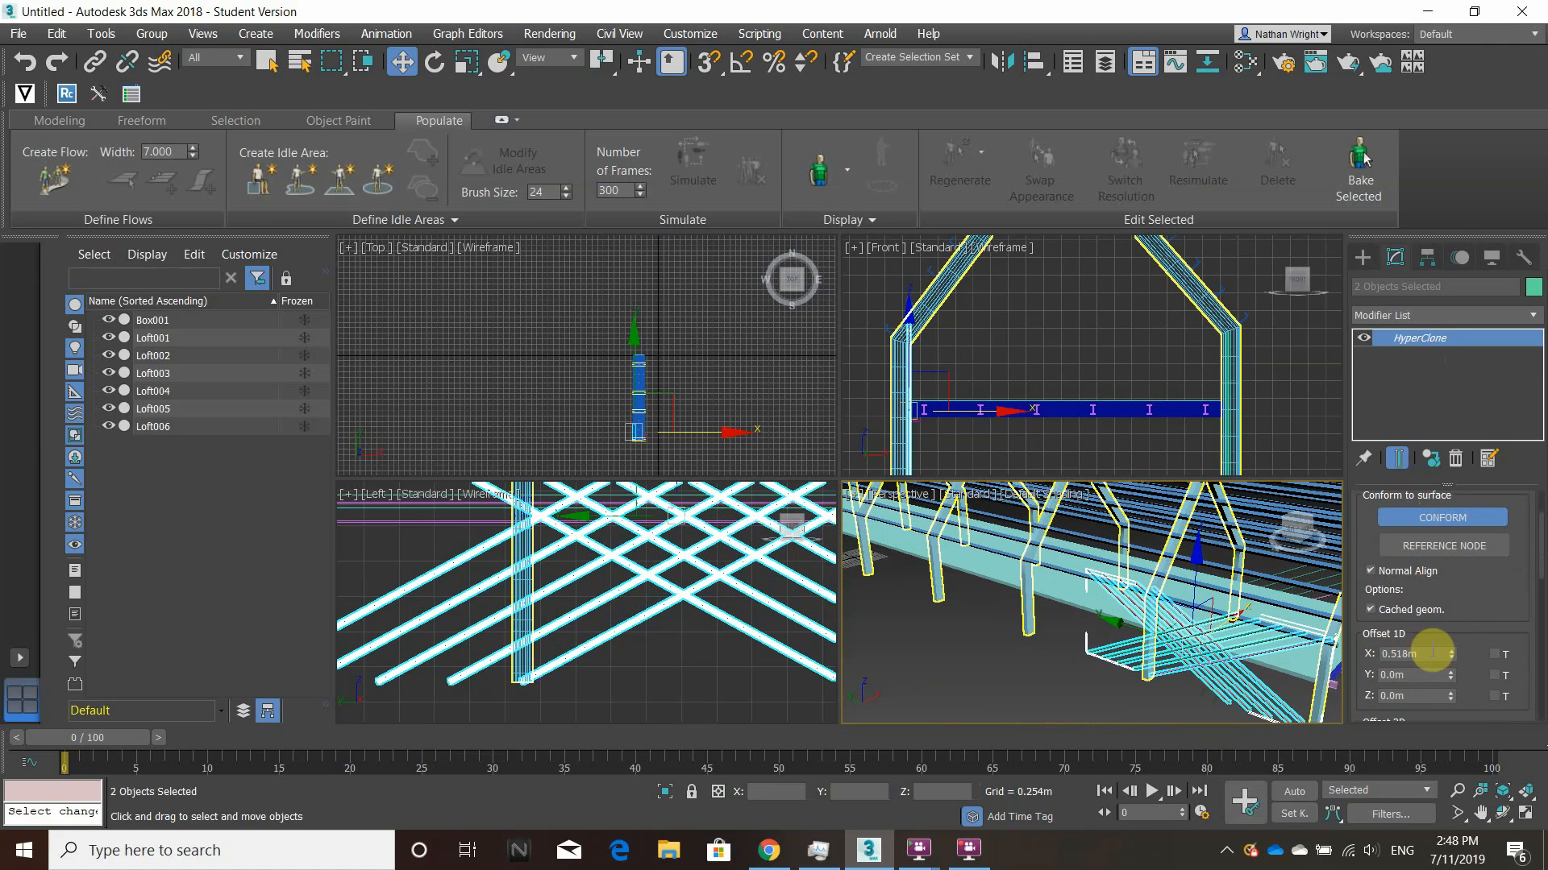
left_click_drag(1455, 655, 1344, 850)
scroll(1075, 640, "down", 10)
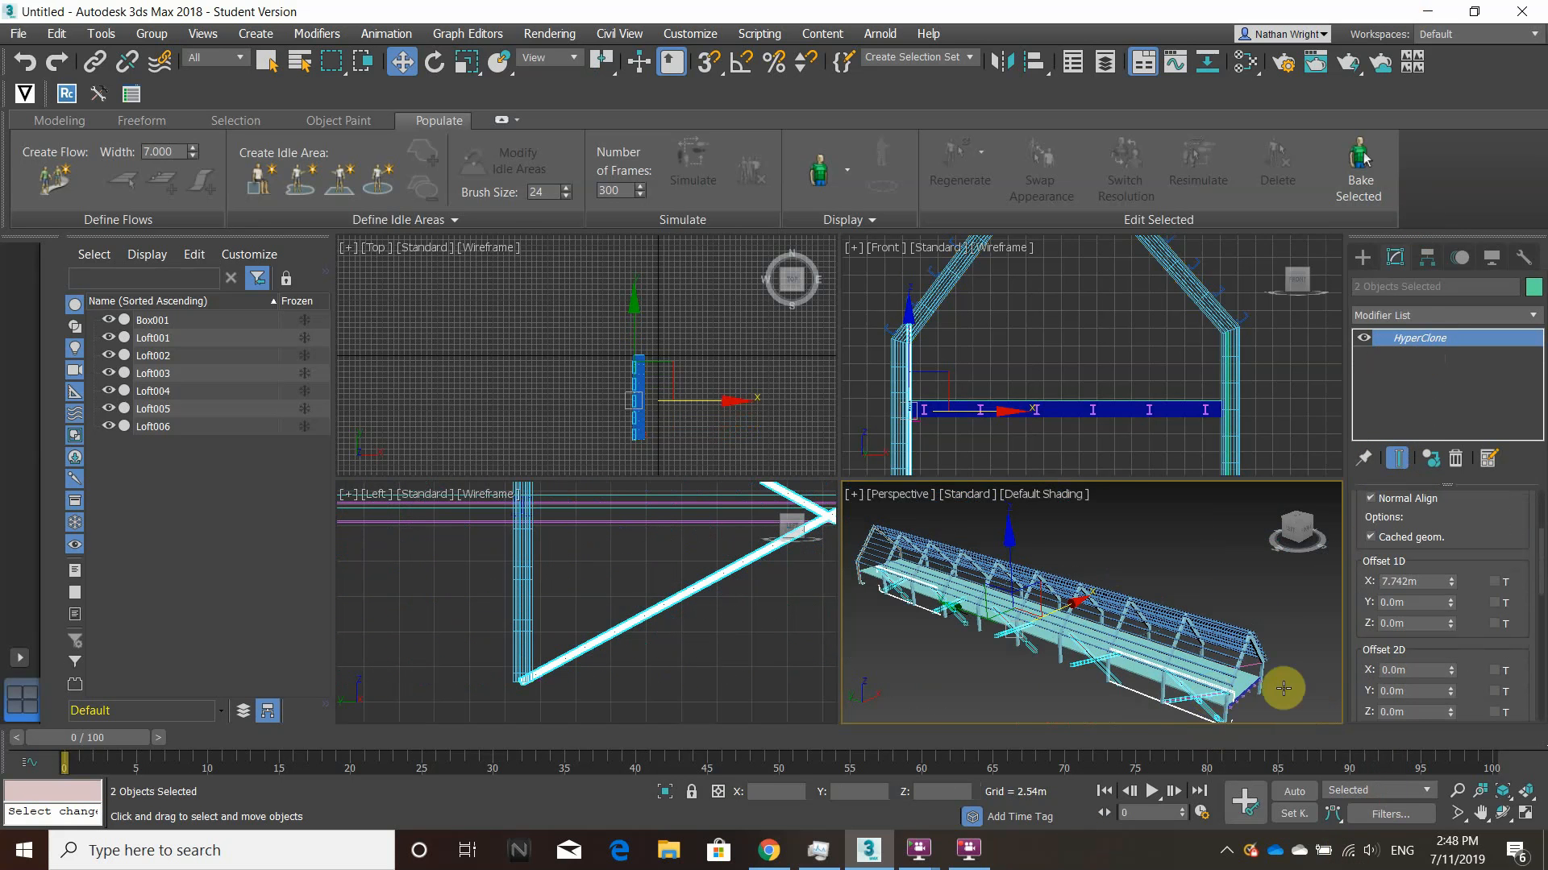
left_click_drag(1451, 579, 1380, 308)
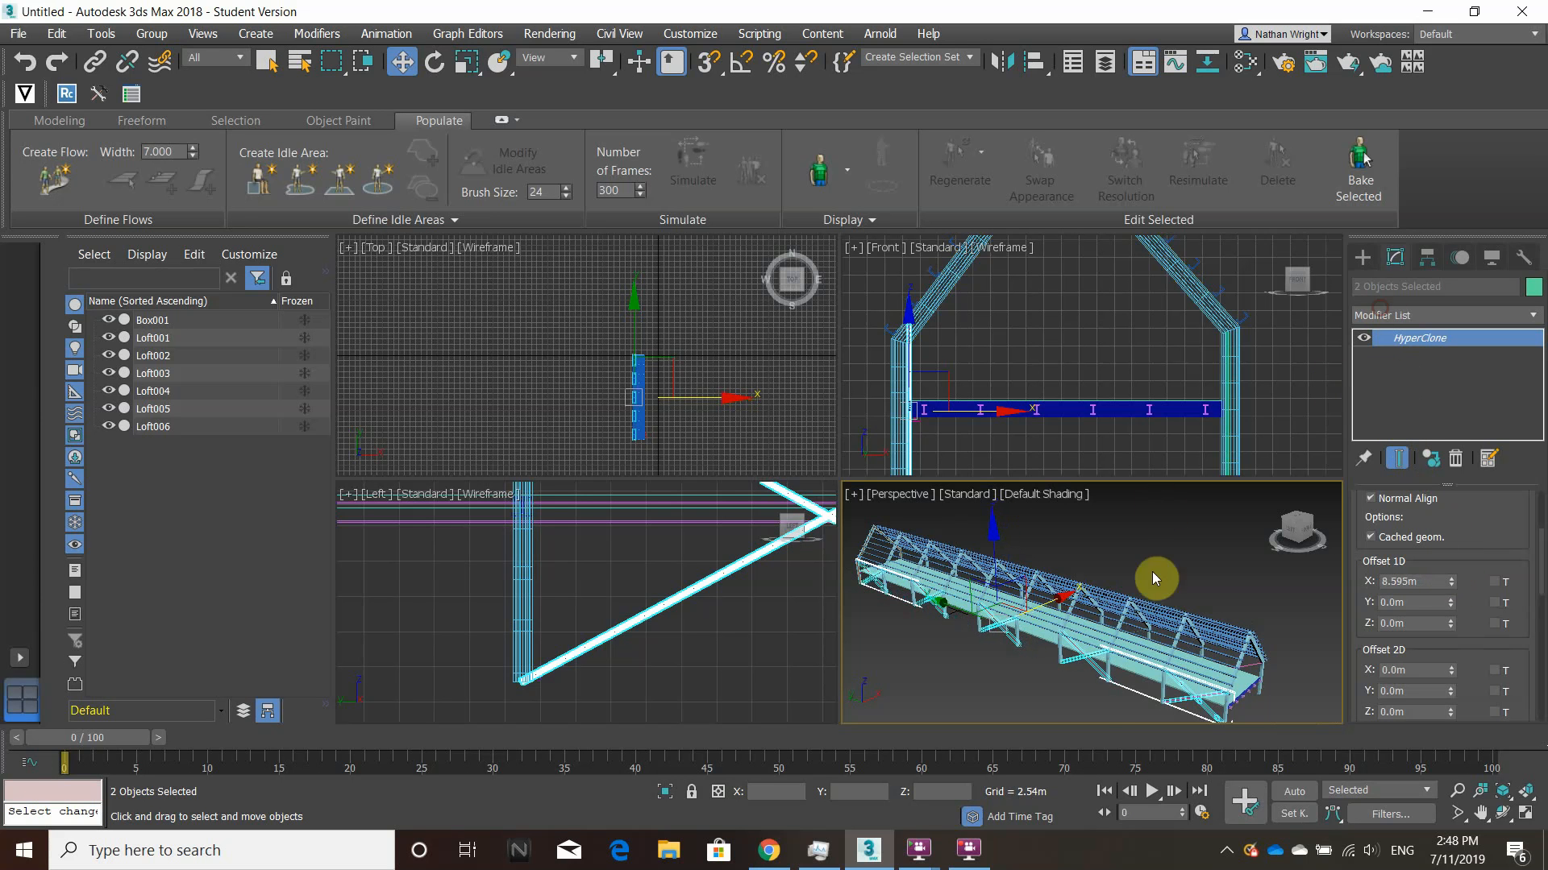
scroll(1068, 653, "up", 4)
left_click(997, 700)
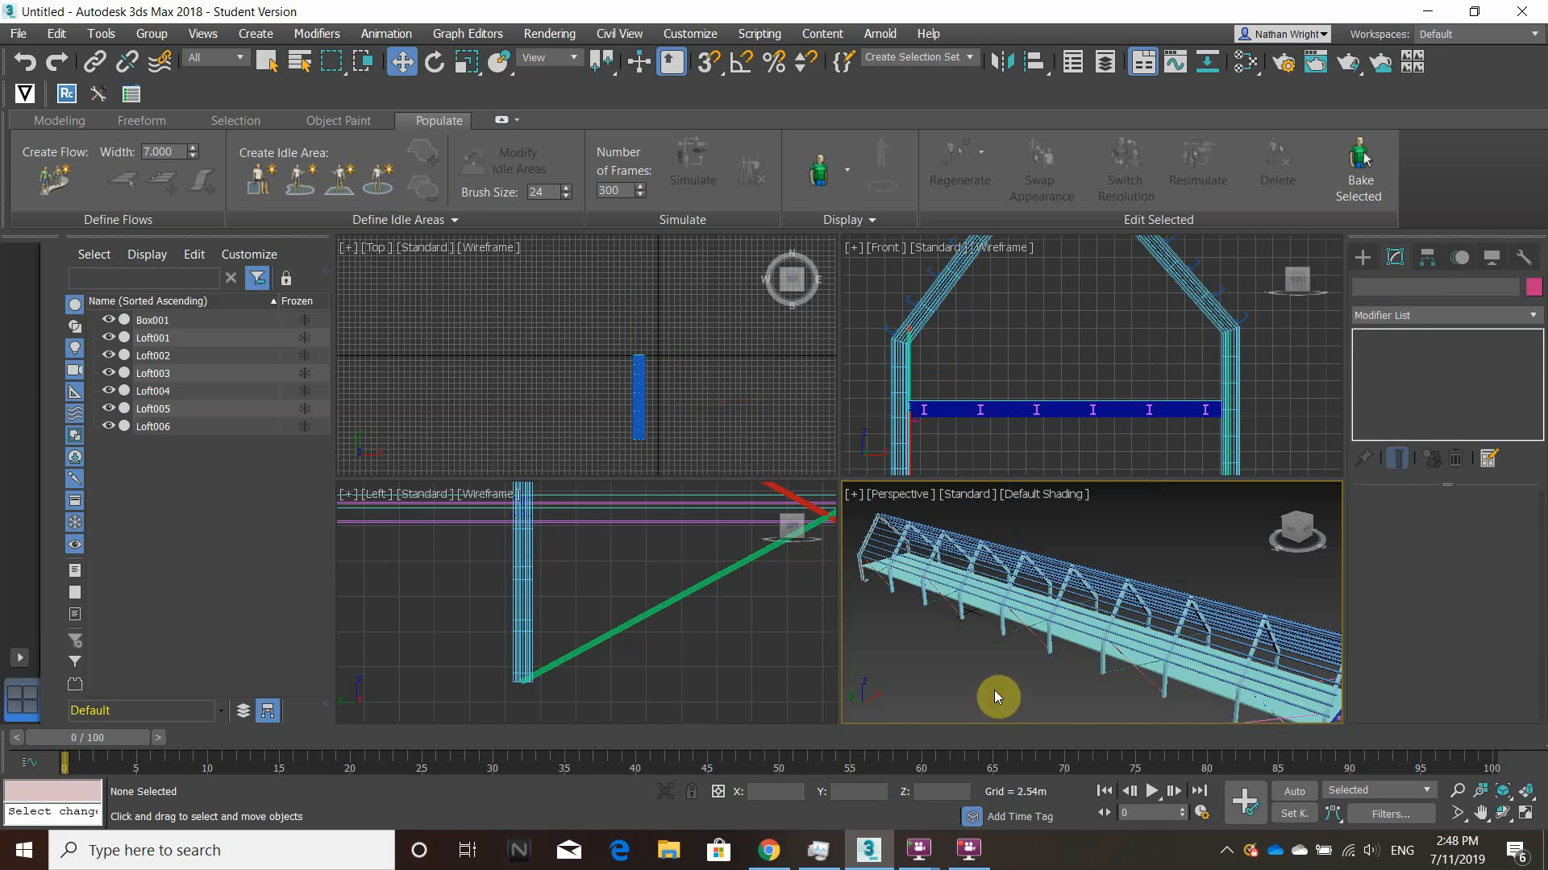
Duplicate both HyperCloned braces onto the opposite wall with 2 clones in 2D and a 2D Z offset of 4.676 m.
middle_click_drag(1072, 699, 998, 607)
left_click(1173, 606)
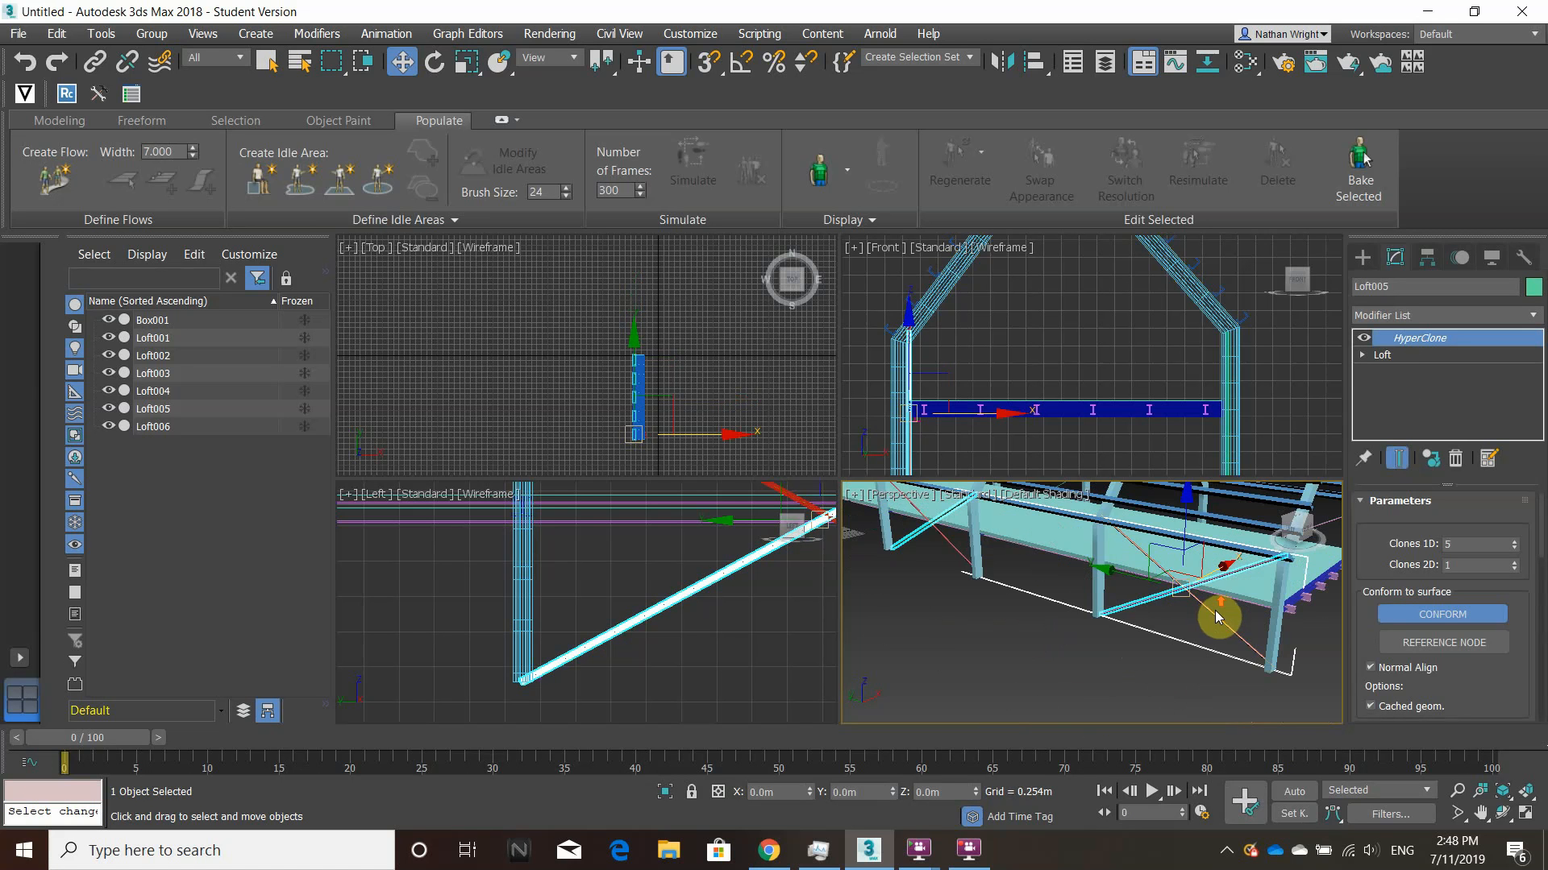
scroll(1215, 617, "up", 5)
left_click(1217, 632, "ctrl")
scroll(1216, 633, "down", 5)
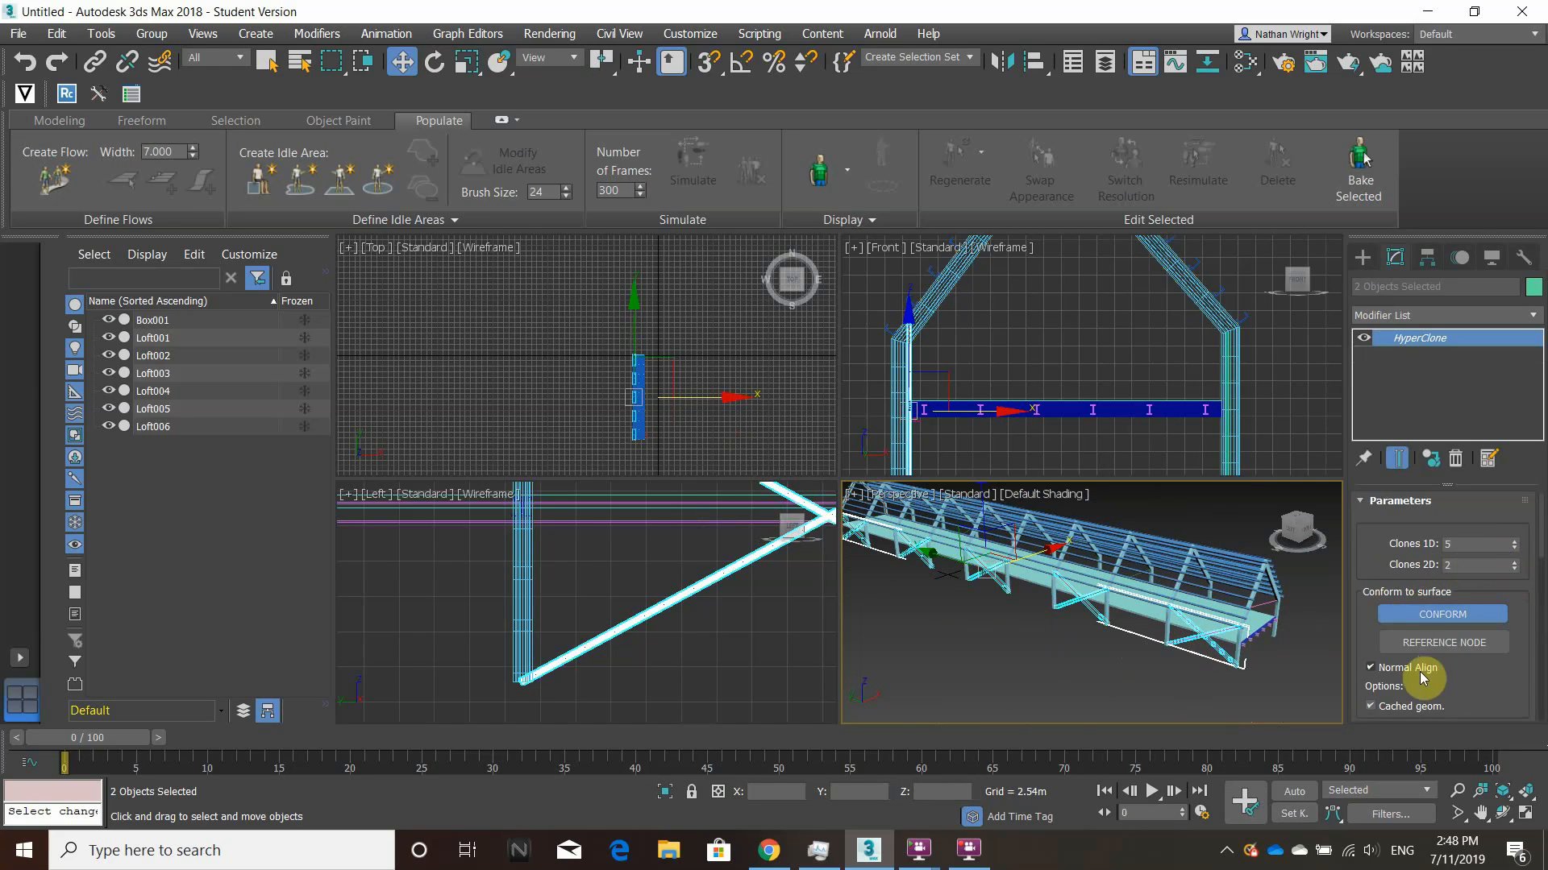
scroll(1418, 645, "down", 5)
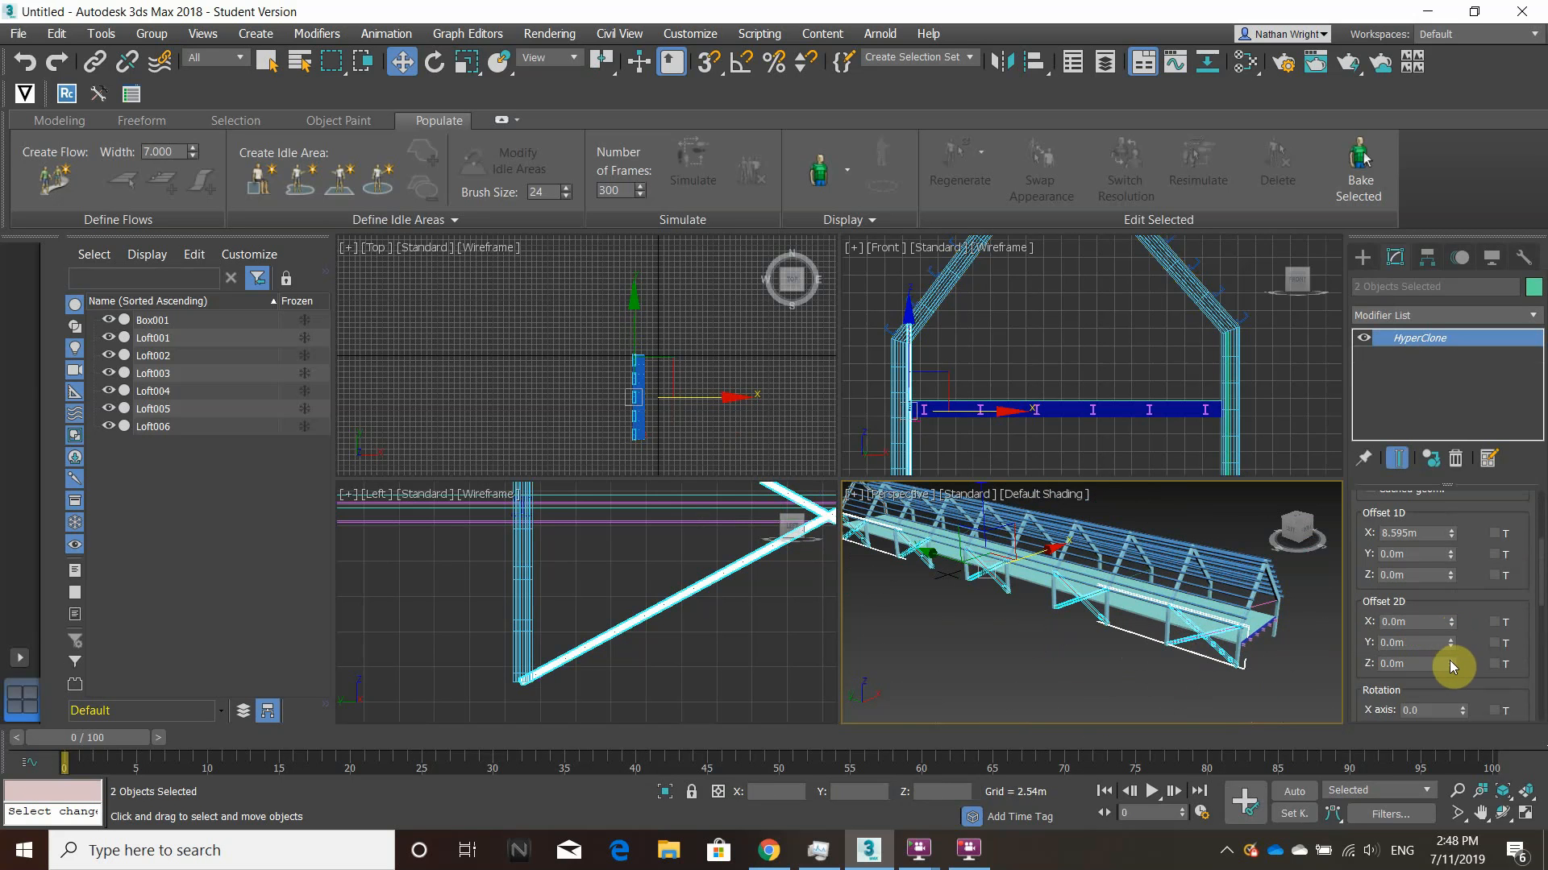
left_click_drag(1449, 662, 1496, 21)
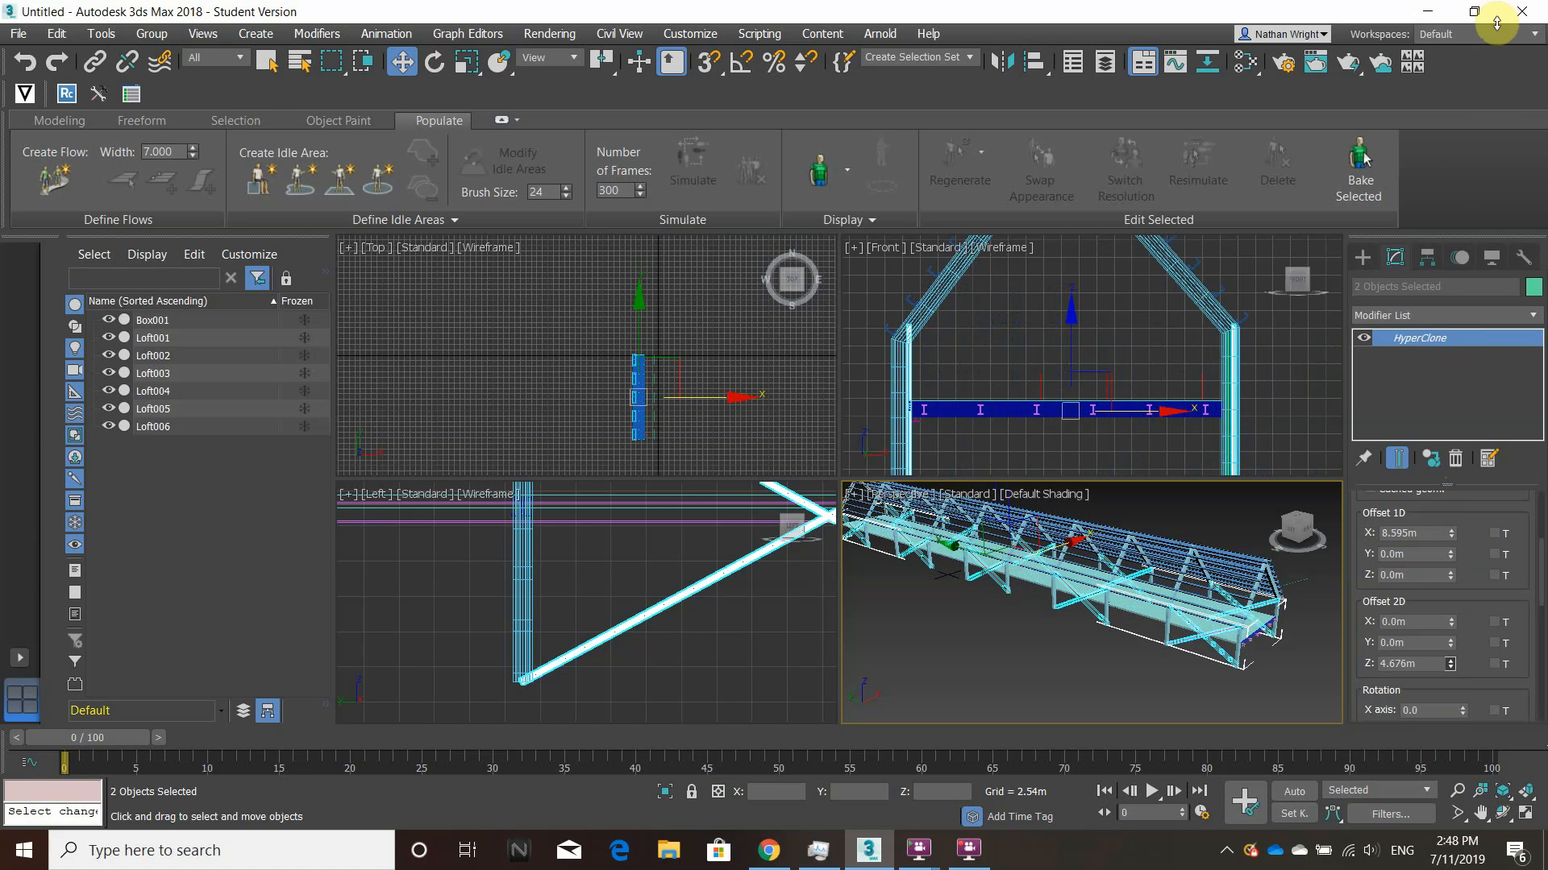
left_click(1088, 695)
Increase the portal frame's HyperClone 1D count so the row of frames extends beyond the slab's end.
scroll(1085, 698, "down", 4)
scroll(1085, 694, "up", 8)
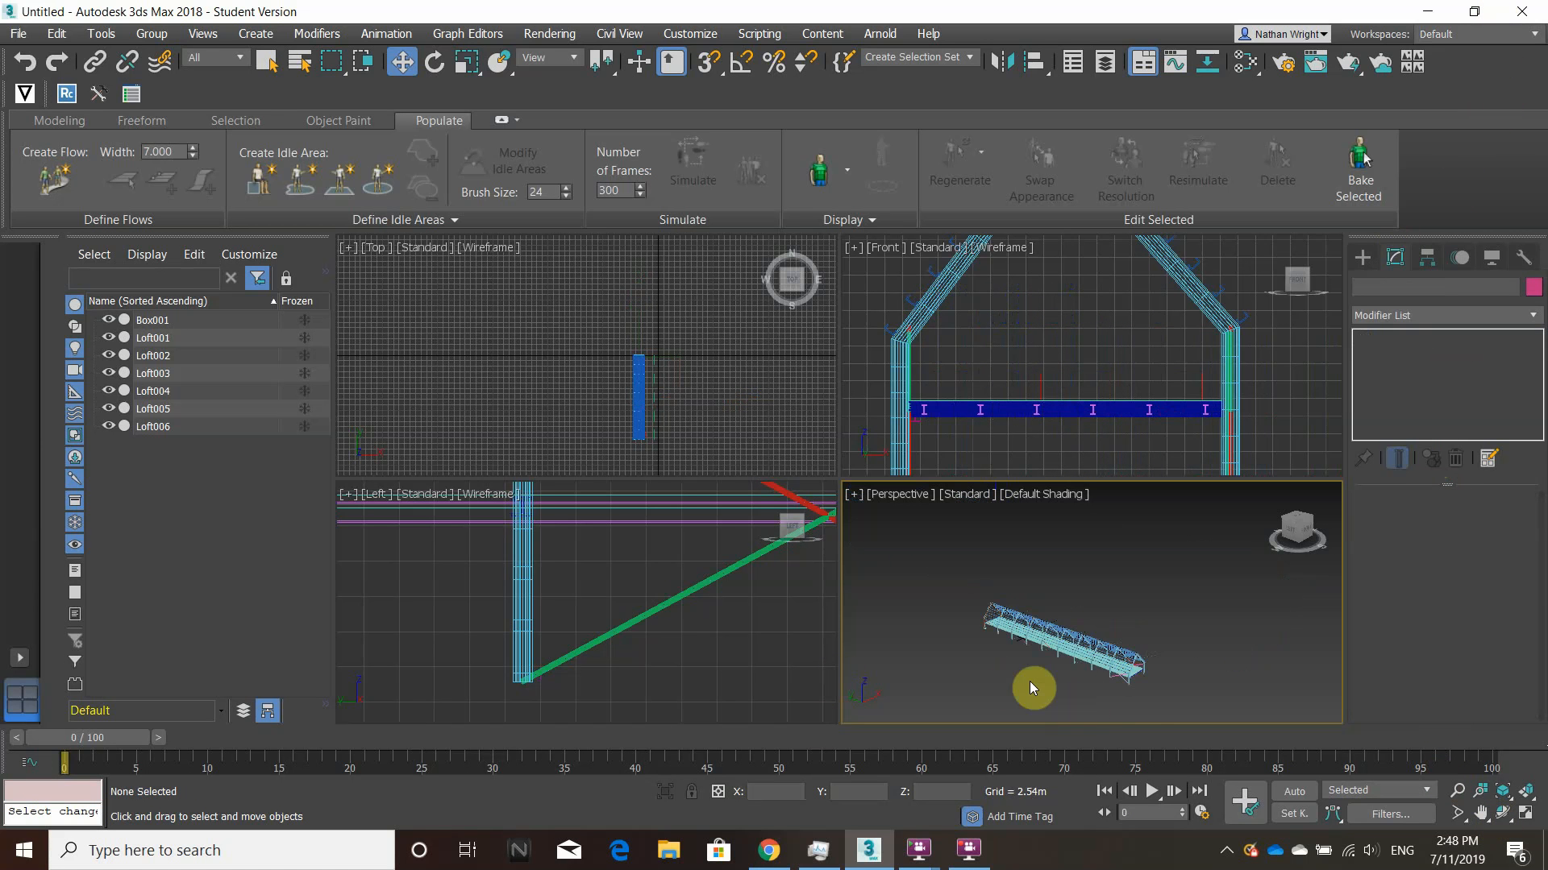
mouse_move(1021, 641)
middle_mouse_down("alt")
mouse_move(908, 653)
mouse_move(957, 680)
mouse_move(1078, 651)
mouse_move(997, 632)
middle_mouse_up("alt")
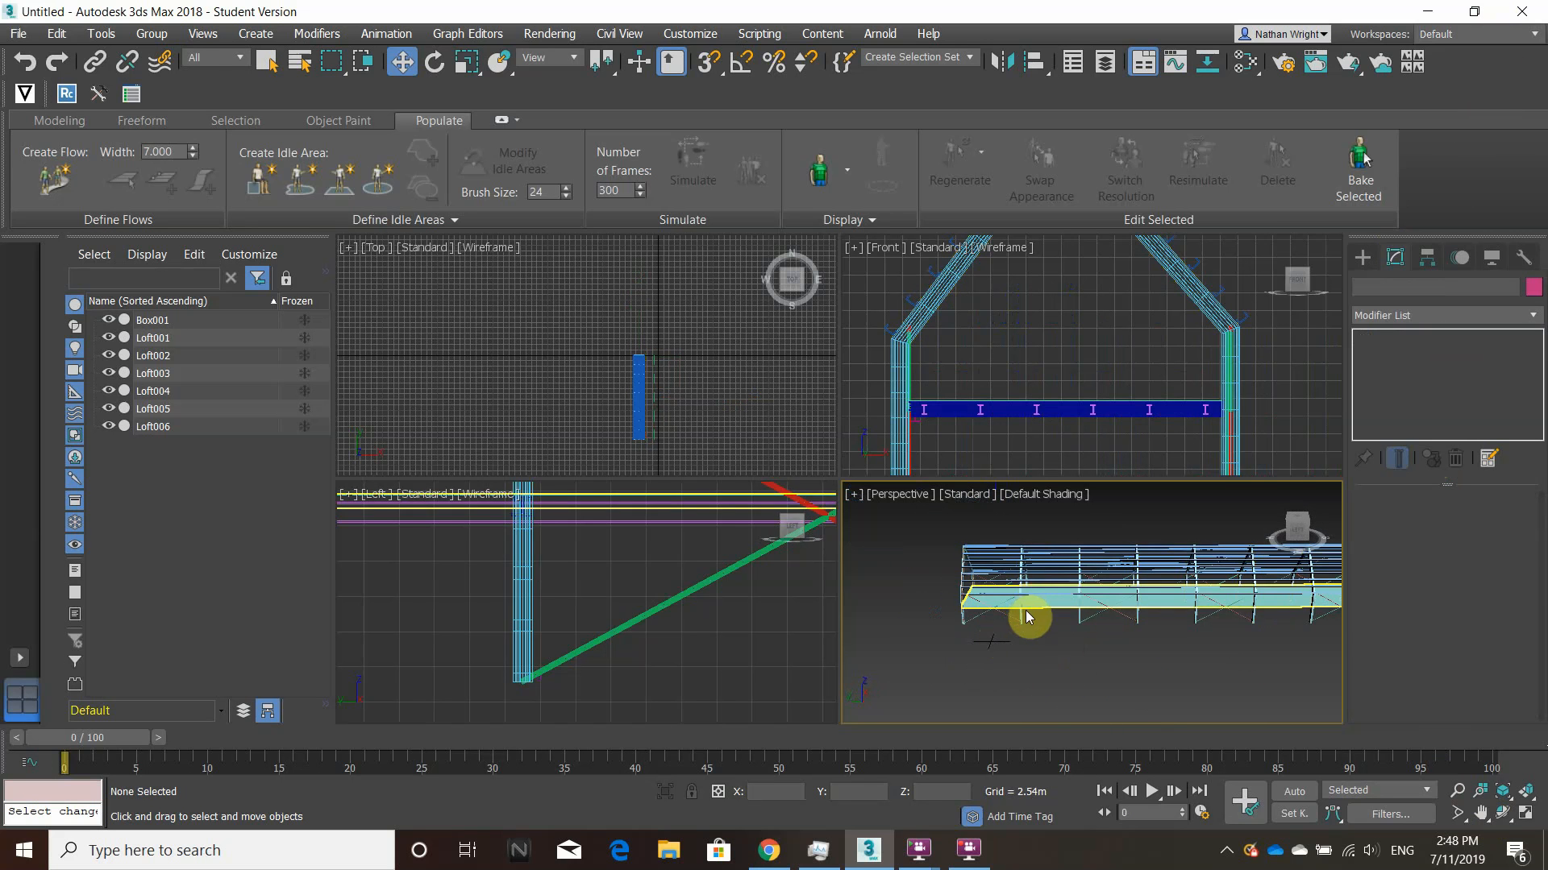
left_click(1027, 611)
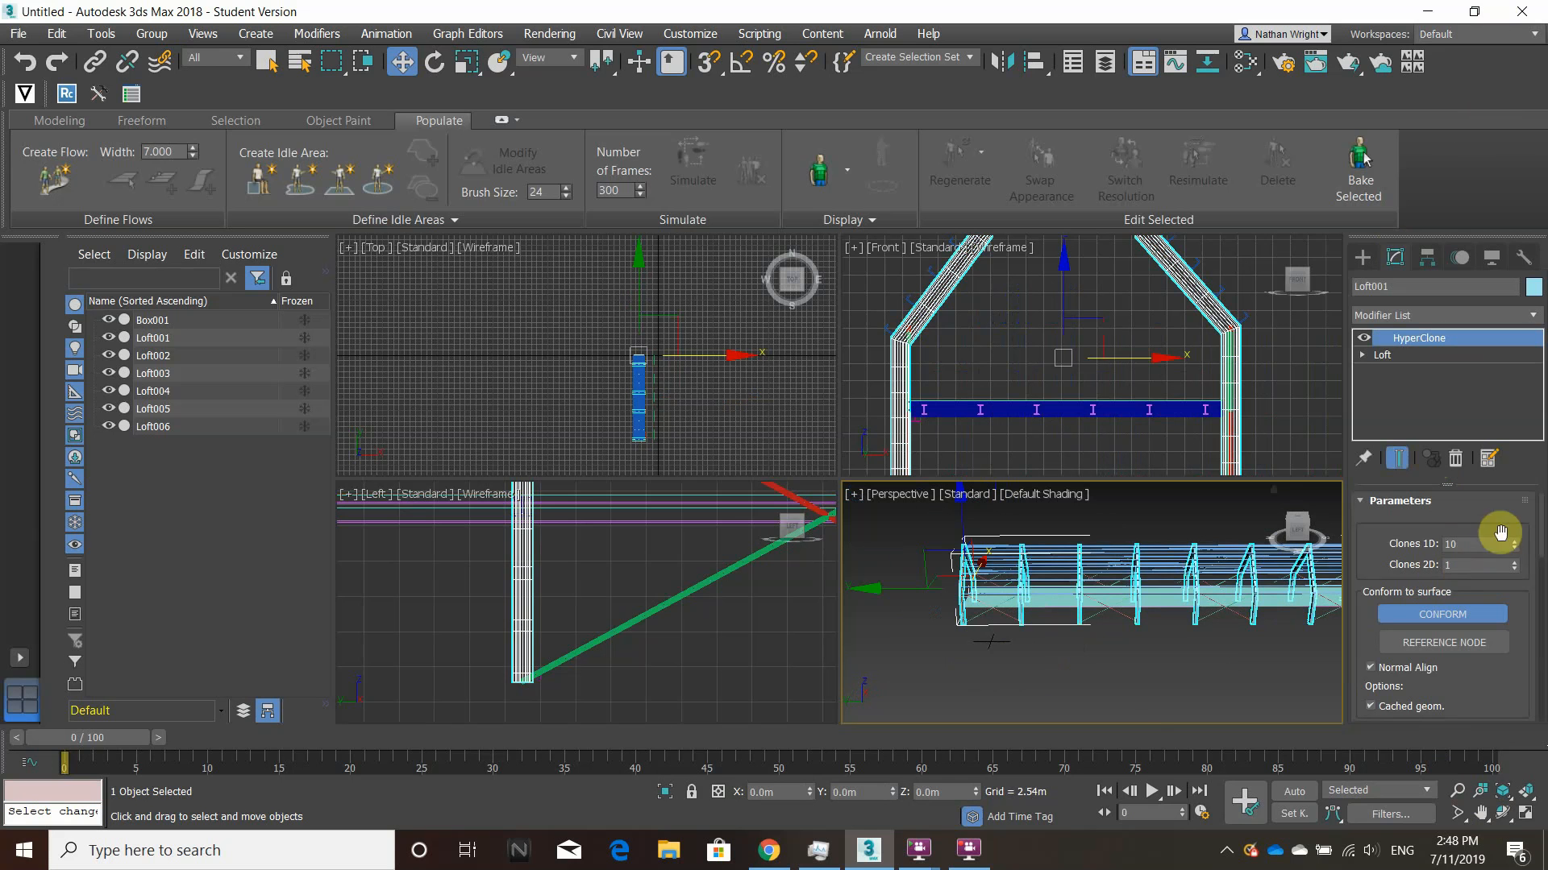
mouse_move(1512, 551)
left_mouse_down()
mouse_move(1436, 284)
mouse_move(1492, 441)
mouse_move(1500, 542)
left_mouse_up()
mouse_move(1175, 615)
middle_mouse_down()
mouse_move(995, 650)
mouse_move(1150, 642)
middle_mouse_up()
left_click(1102, 691)
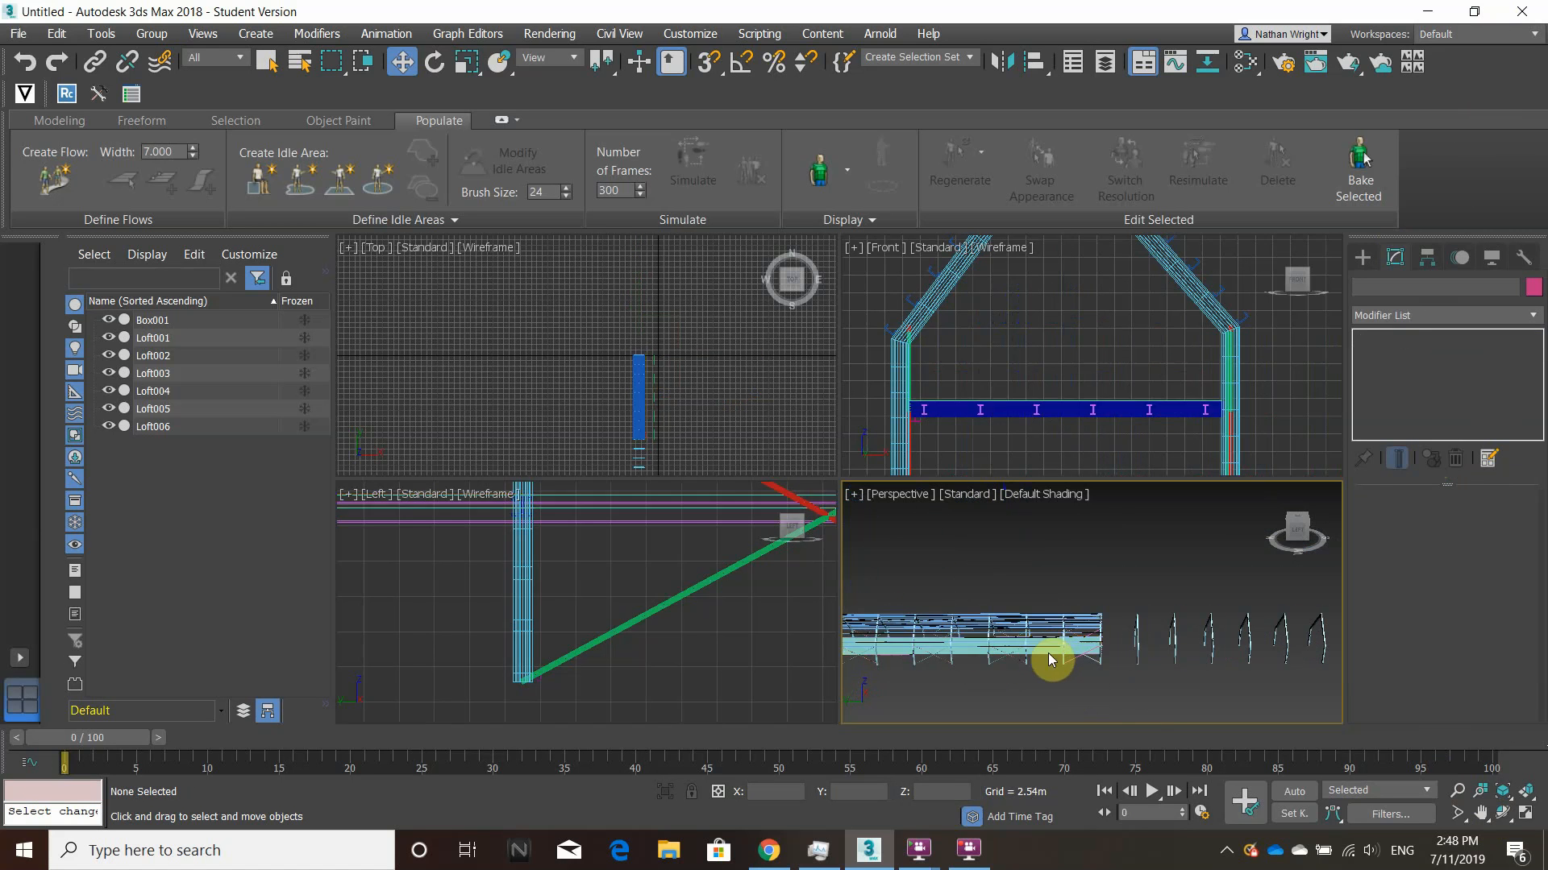
Extend the floor slab beneath the added frames by setting the box's height to 63.463 m.
left_click(1076, 649)
left_click(1486, 567)
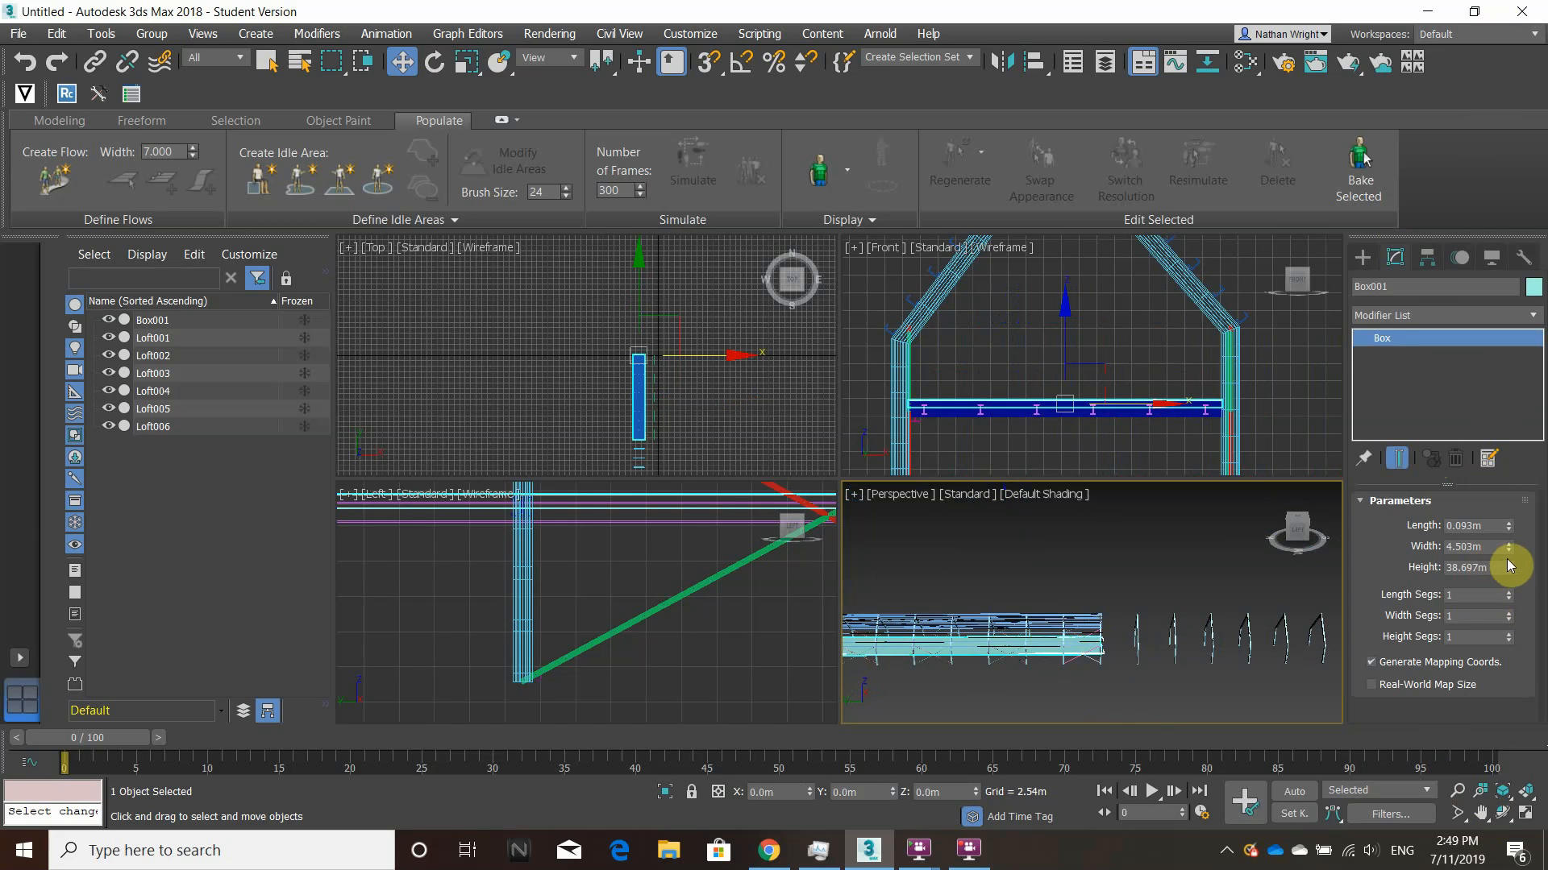
left_click_drag(1508, 557, 1504, 499)
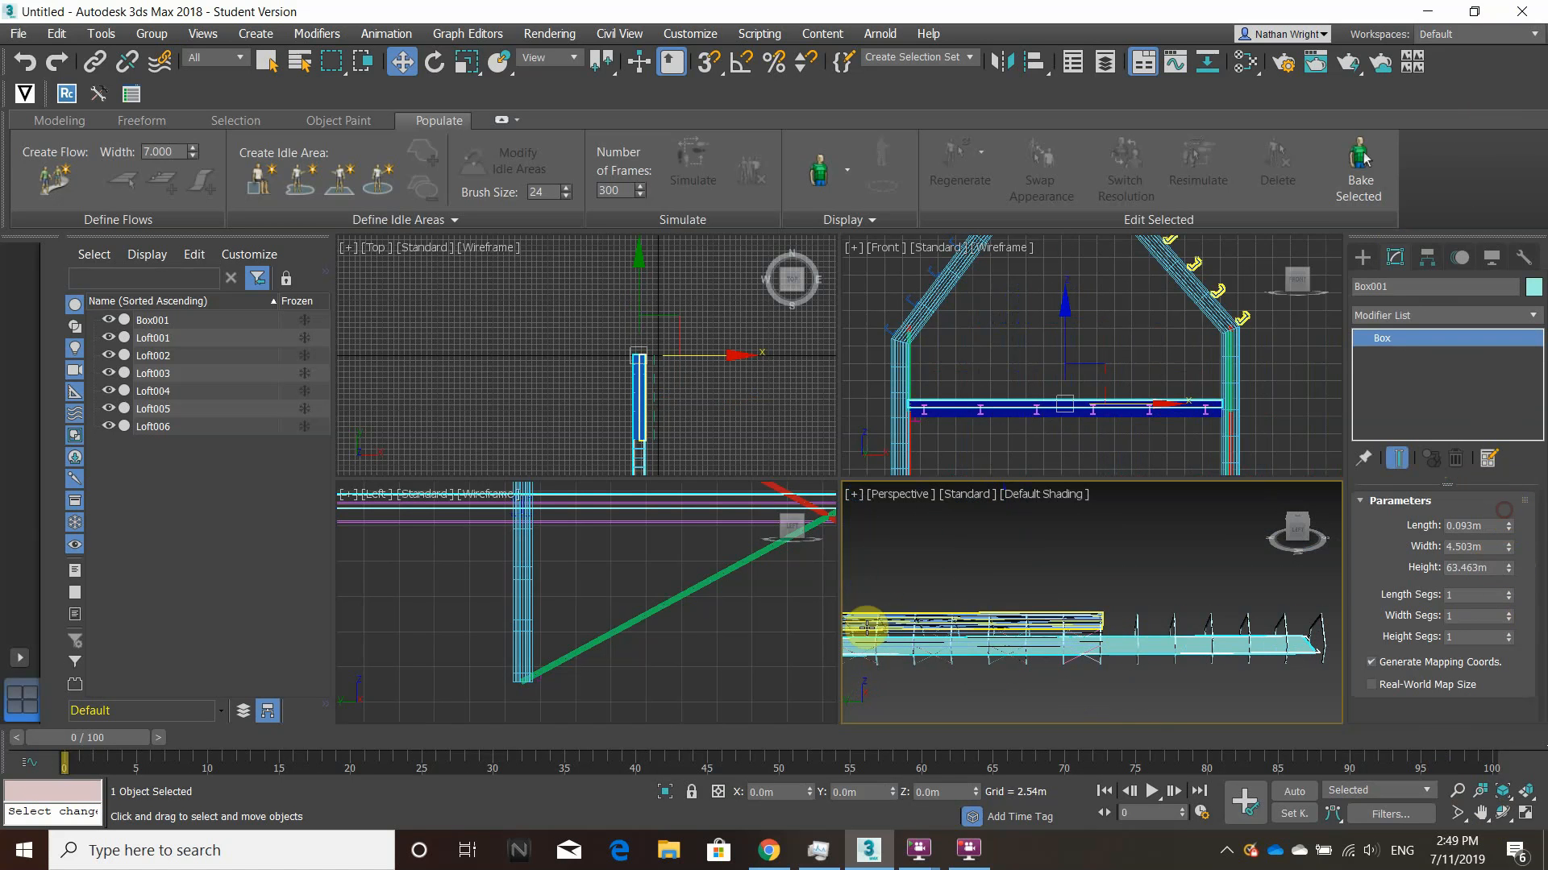
Lengthen the purlins on one roof side by setting their channel's Extrude amount to 65.451 m.
left_click(1056, 622)
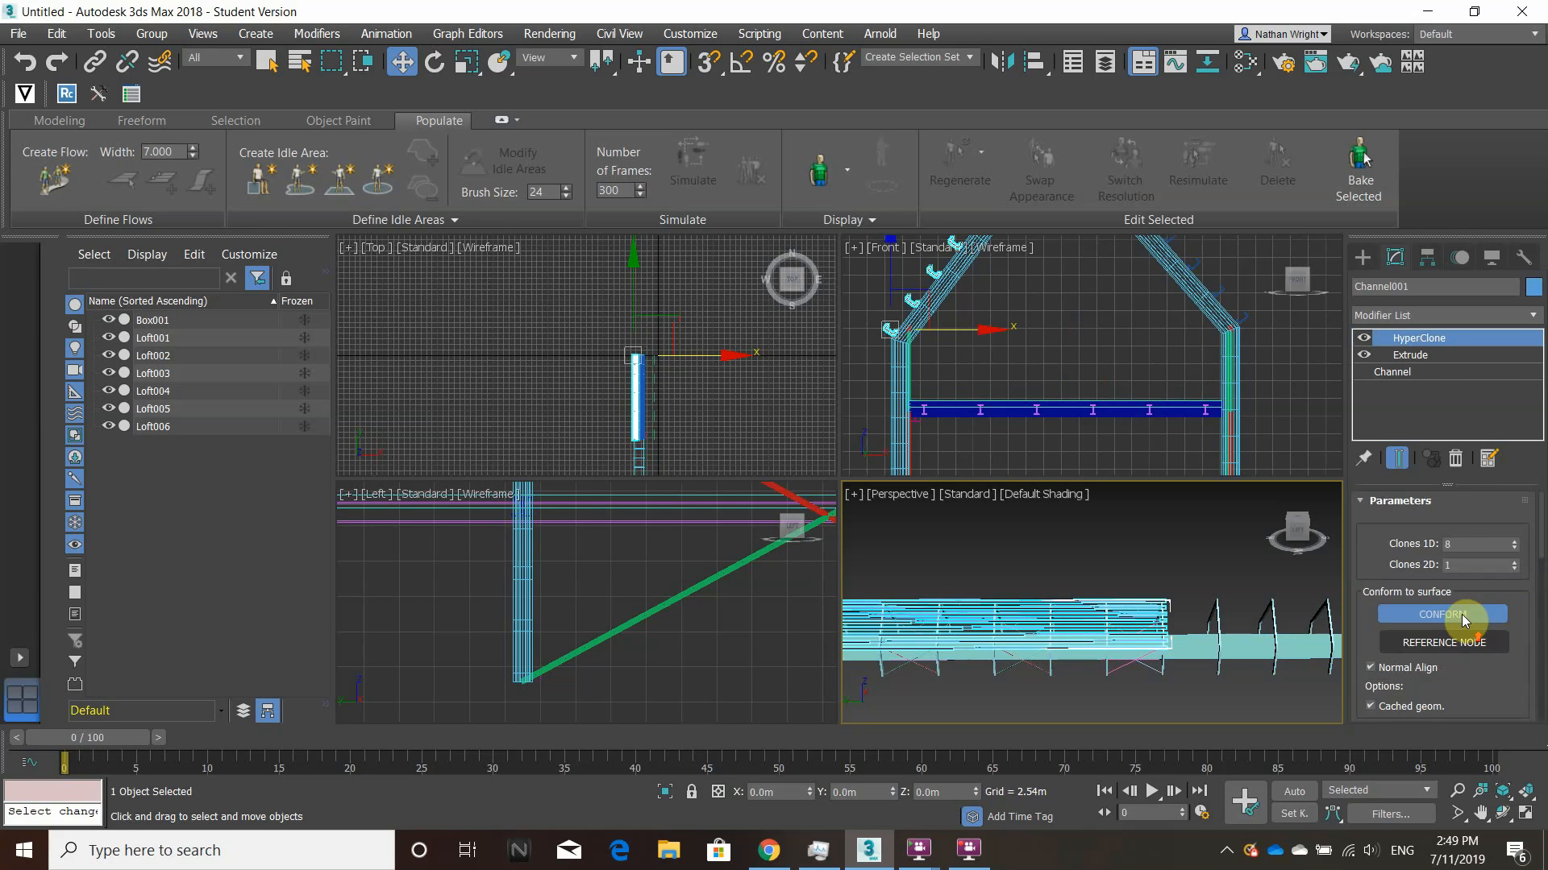
left_click(1411, 355)
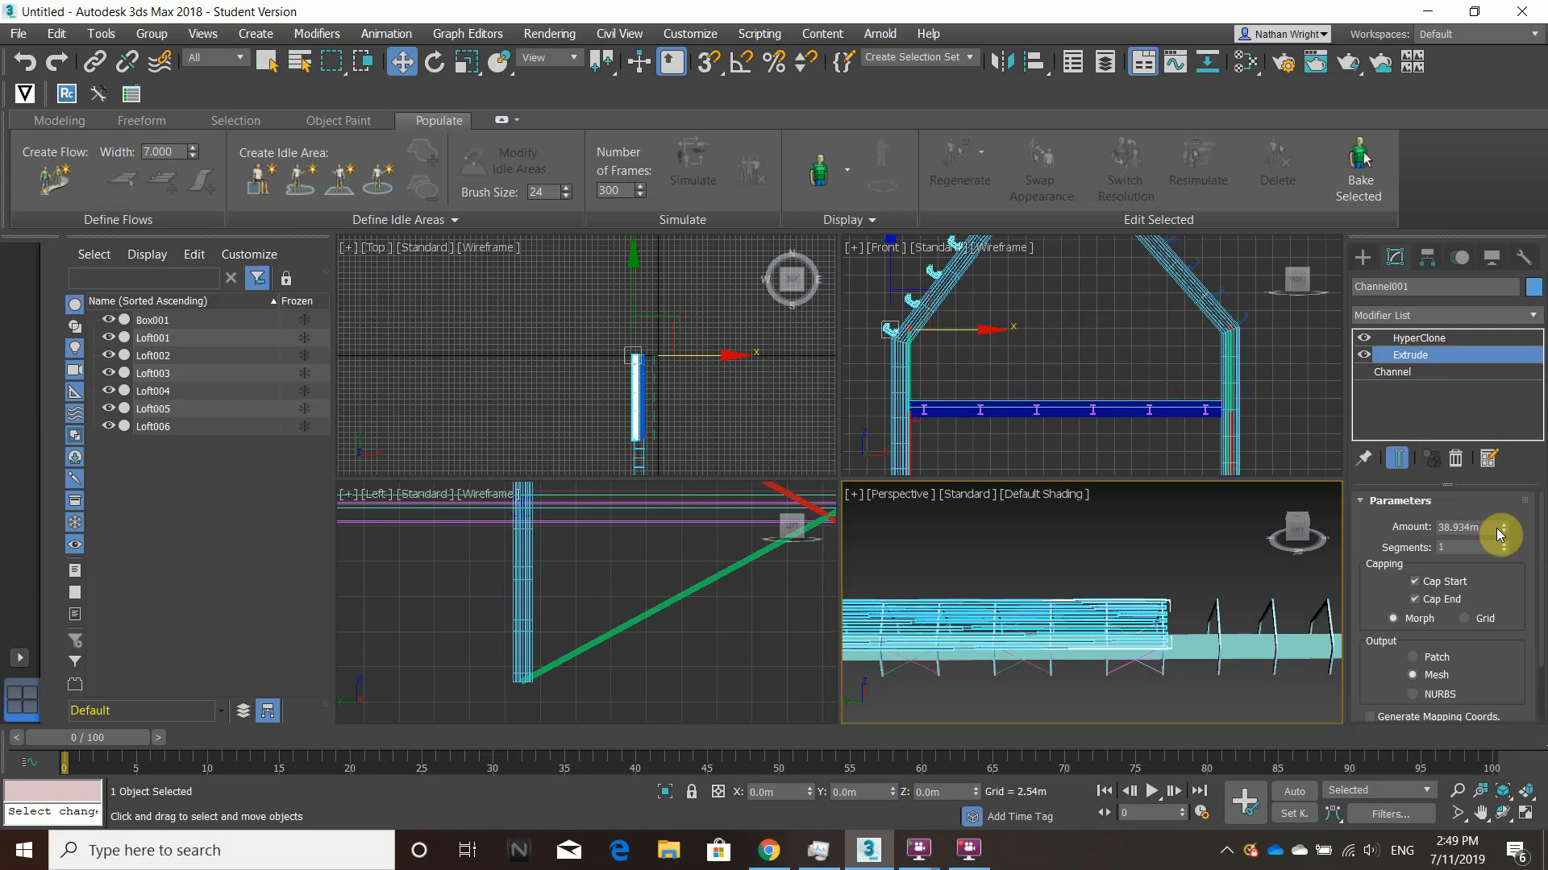
left_click_drag(1498, 535, 568, 862)
scroll(963, 633, "down", 6)
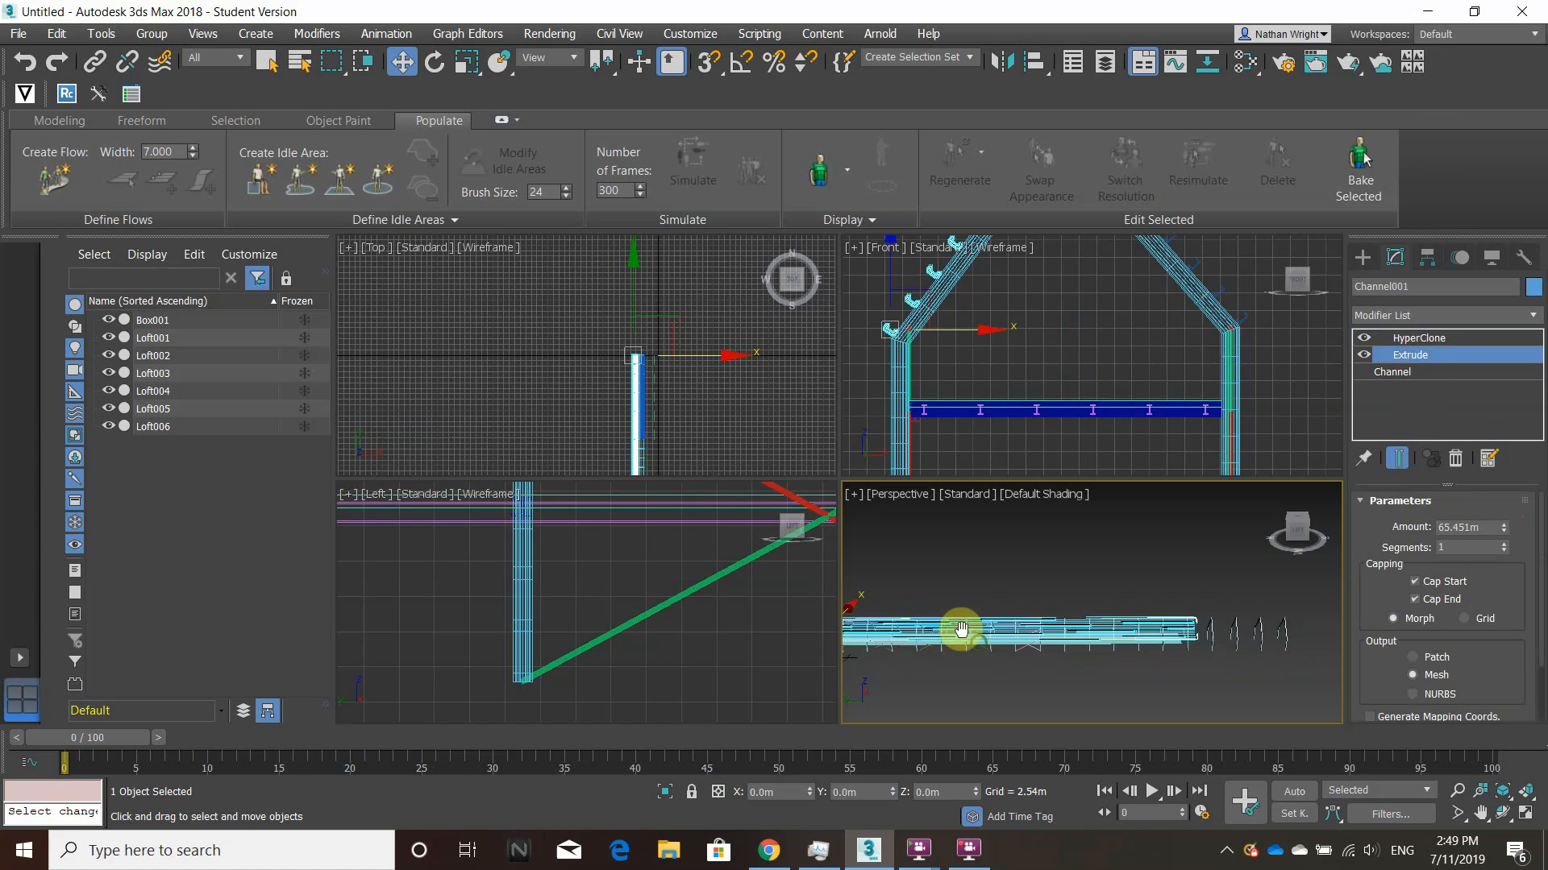
scroll(1175, 636, "up", 3)
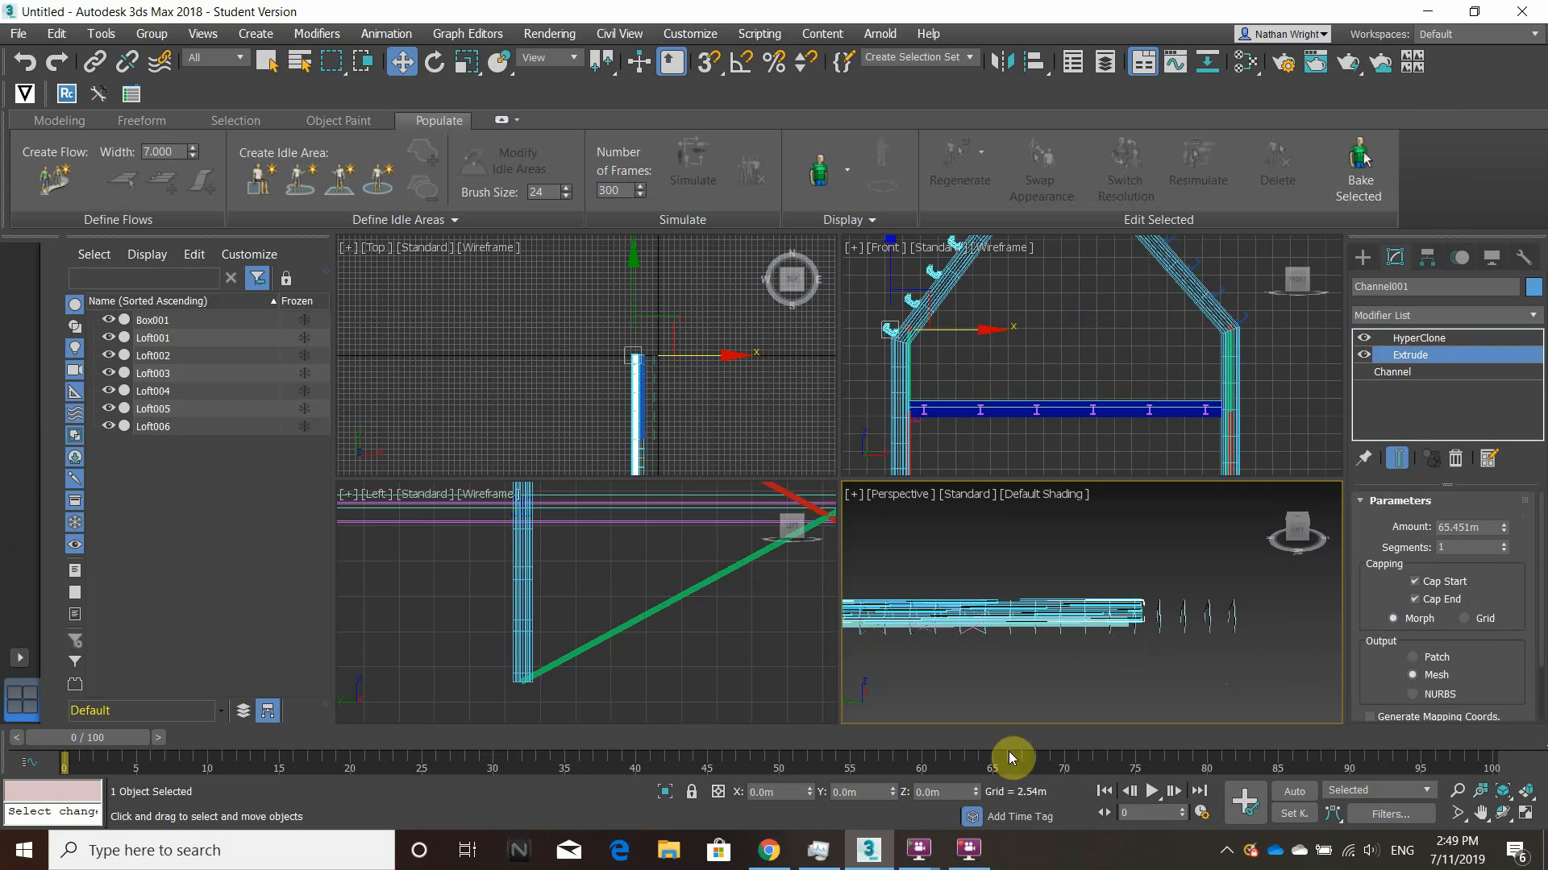
Undo the purlin extrusion, slab height and frame count changes.
key("ctrl+z")
key("ctrl+z")
key("ctrl+z")
key("ctrl+z")
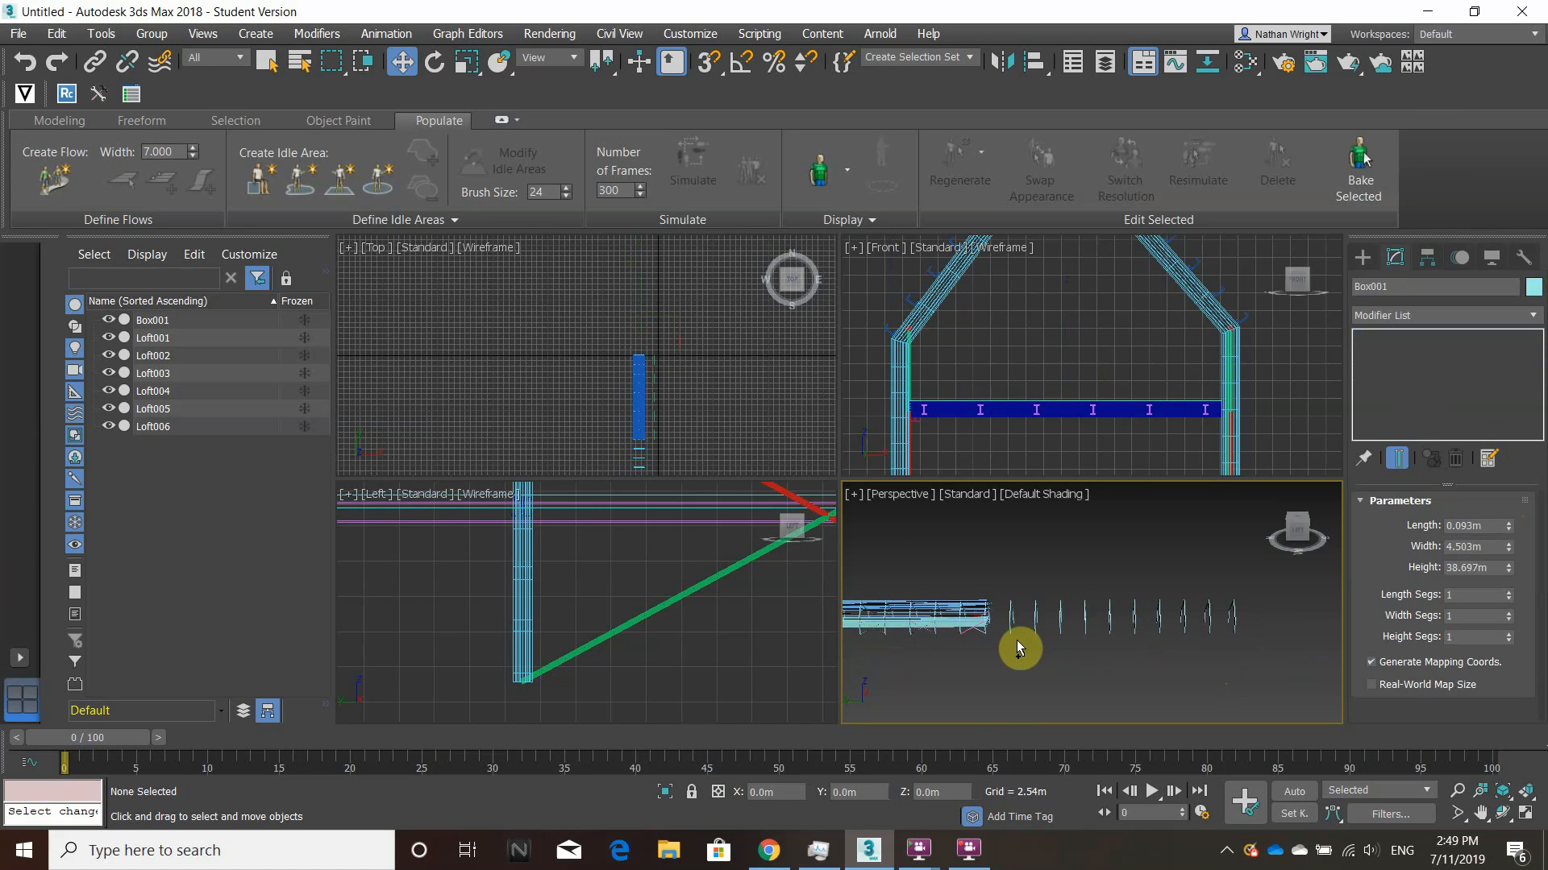
key("ctrl+z")
key("ctrl+z")
key("ctrl+z")
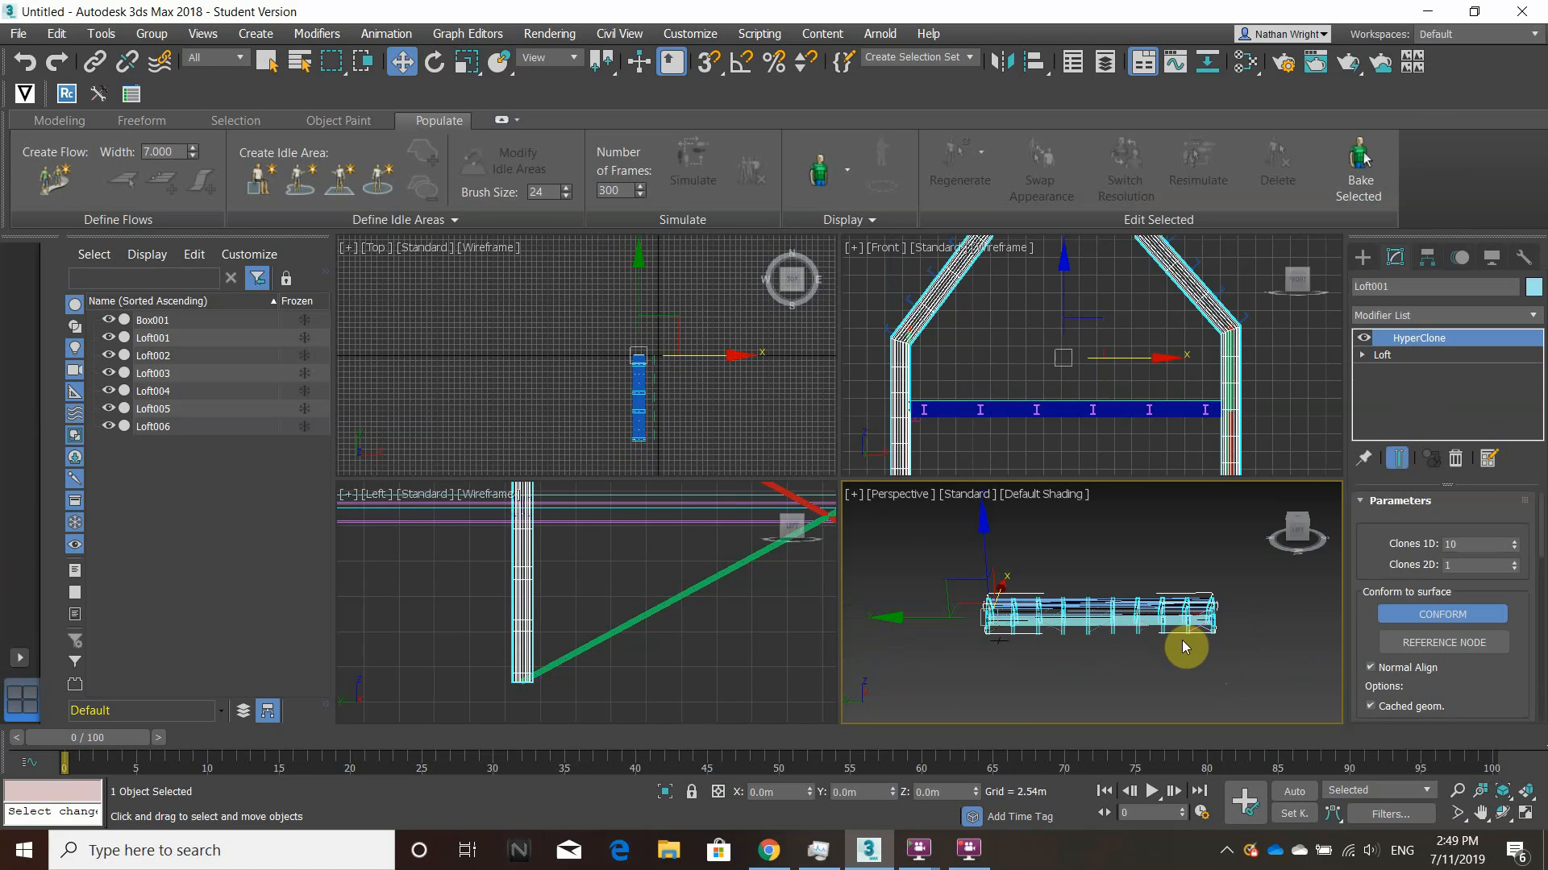
scroll(1181, 640, "up", 3)
mouse_move(1030, 608)
middle_mouse_down("alt")
mouse_move(1038, 674)
mouse_move(1029, 624)
middle_mouse_up("alt")
scroll(1032, 616, "up", 5)
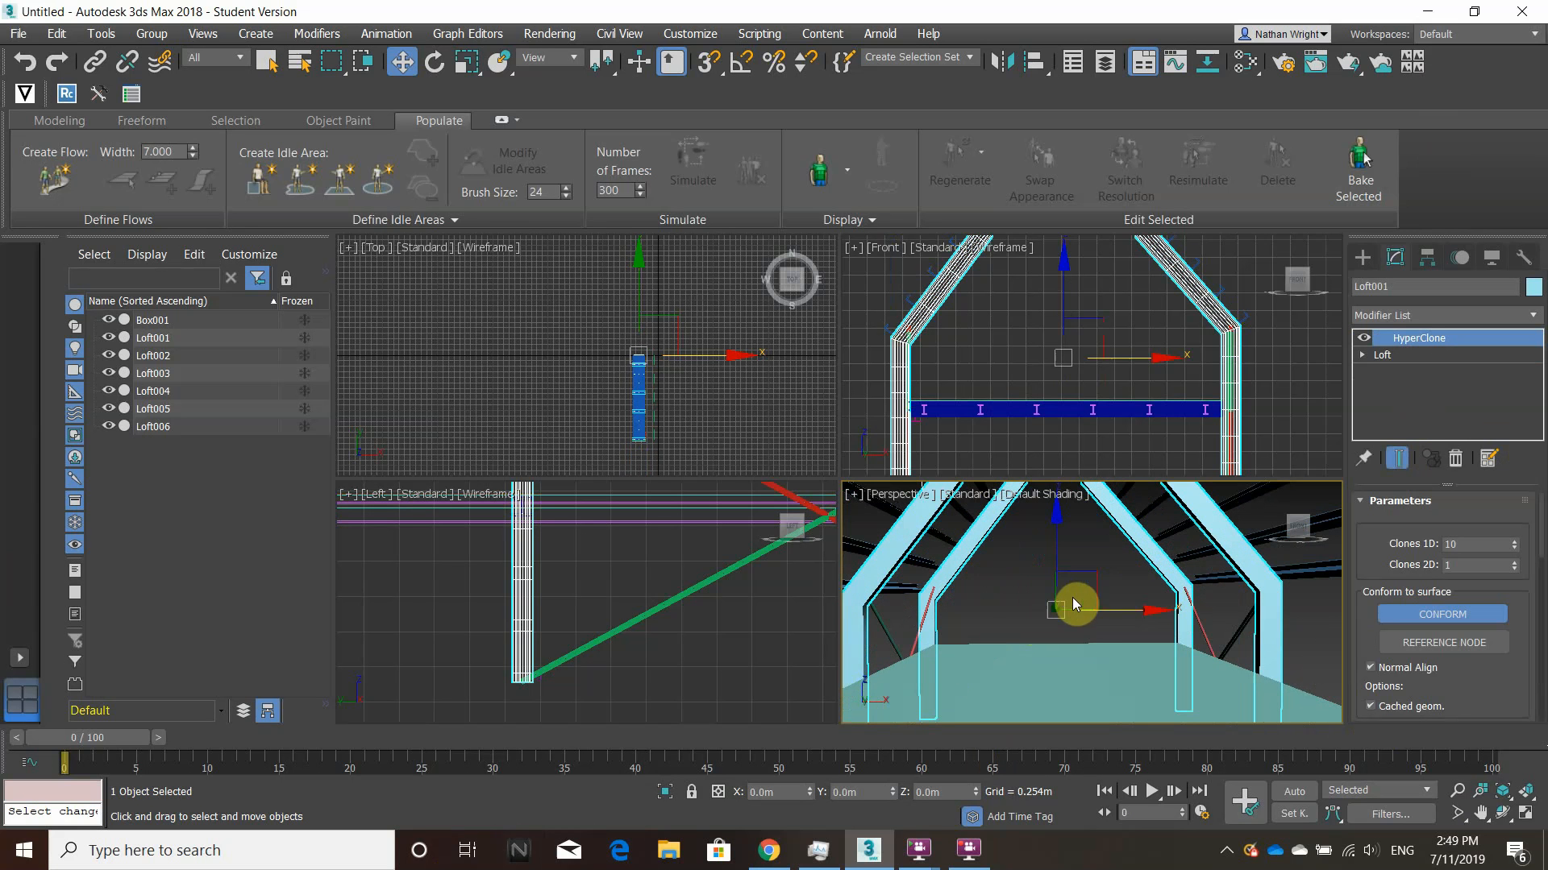
middle_click_drag(971, 588, 1000, 606, "alt")
scroll(999, 606, "down", 8)
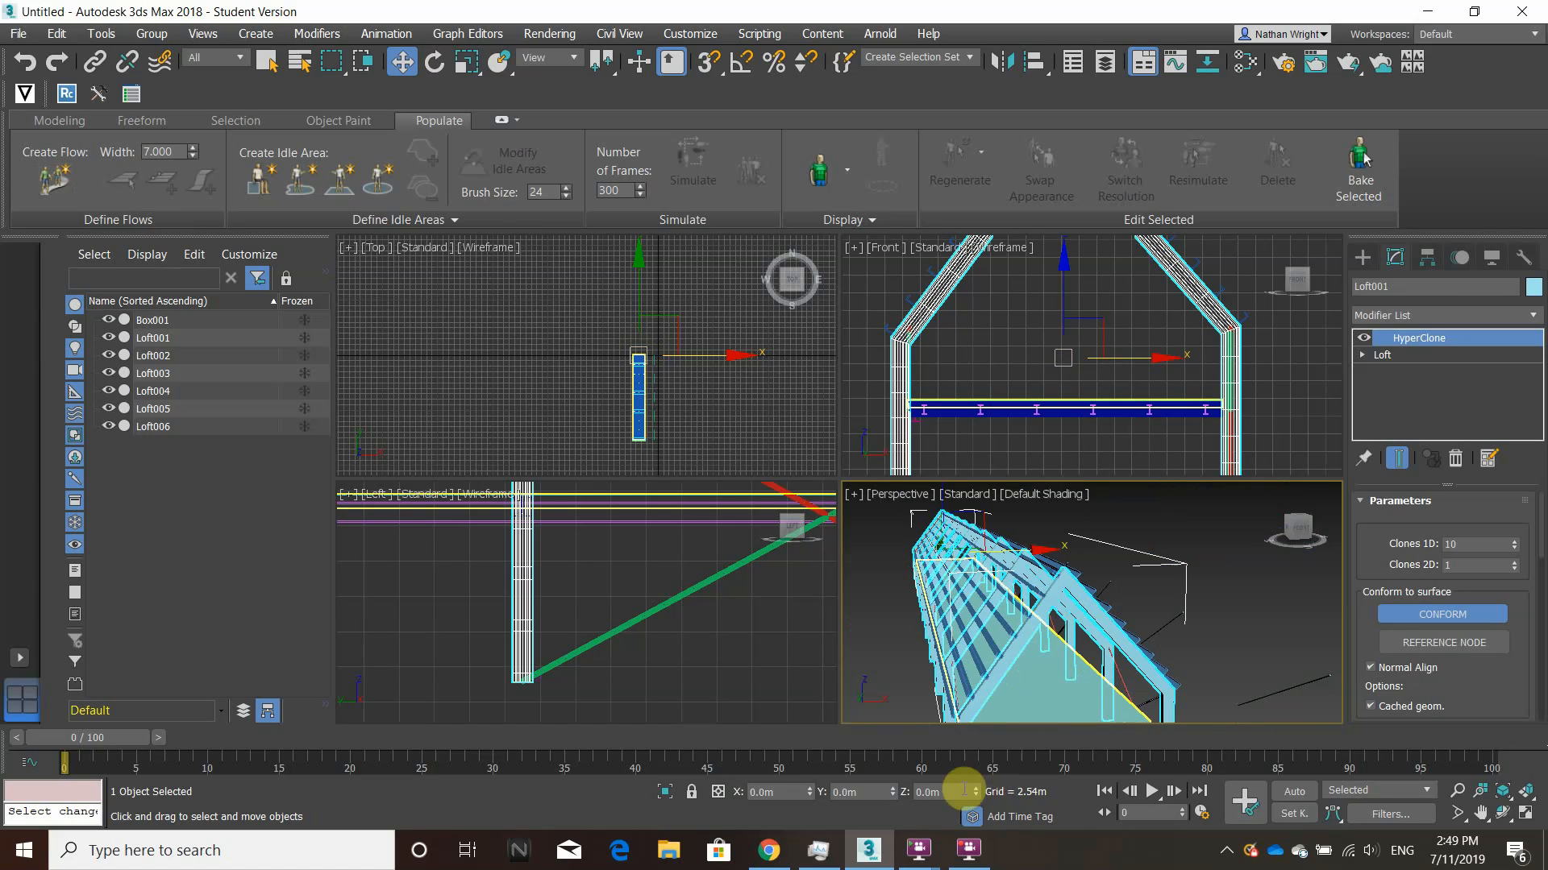